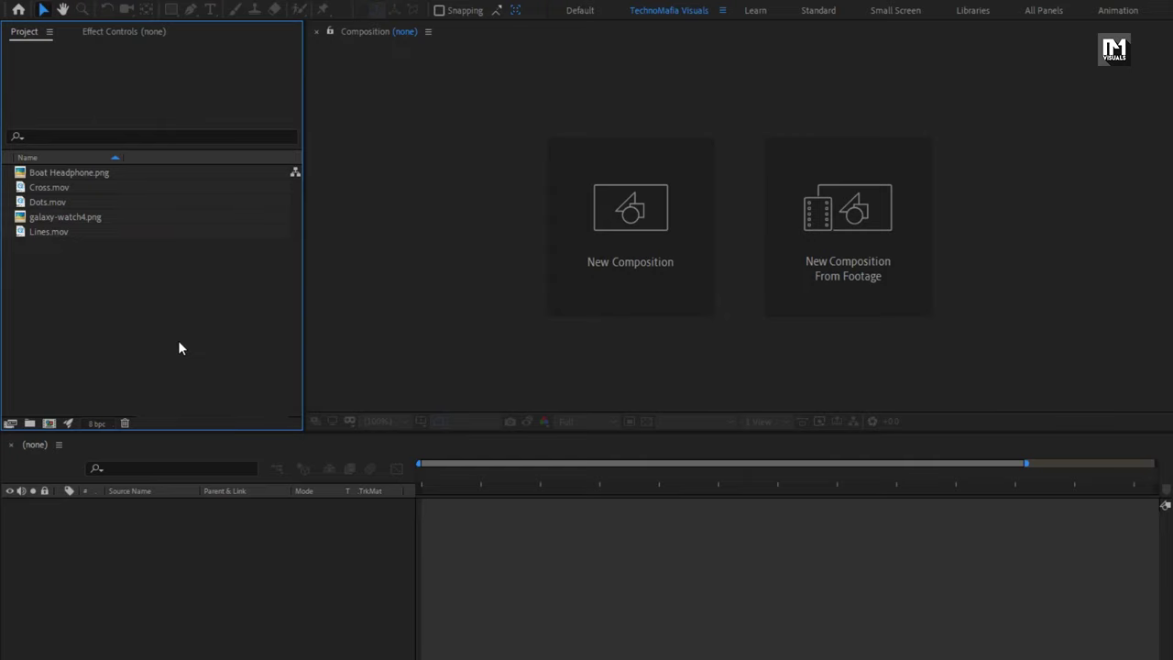
# Look through the imported image and video files in the project one by one, from Boat Headphone.png to Lines.mov.
pyautogui.click(91, 170)
pyautogui.click(90, 186)
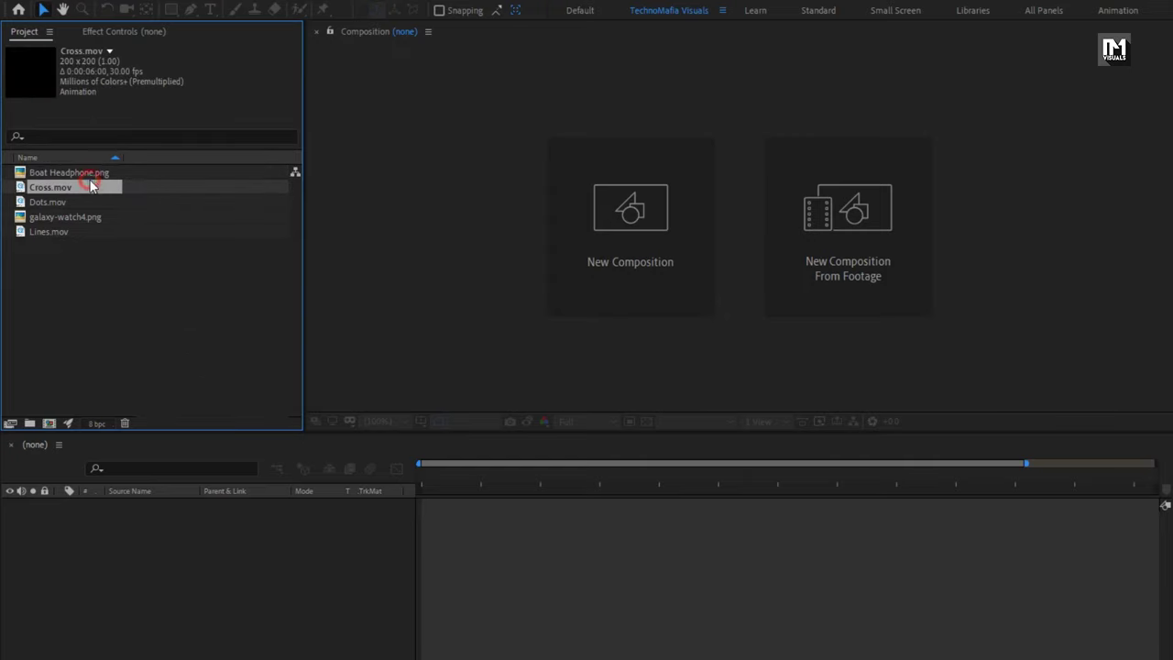
pyautogui.click(87, 201)
pyautogui.click(88, 217)
pyautogui.click(88, 231)
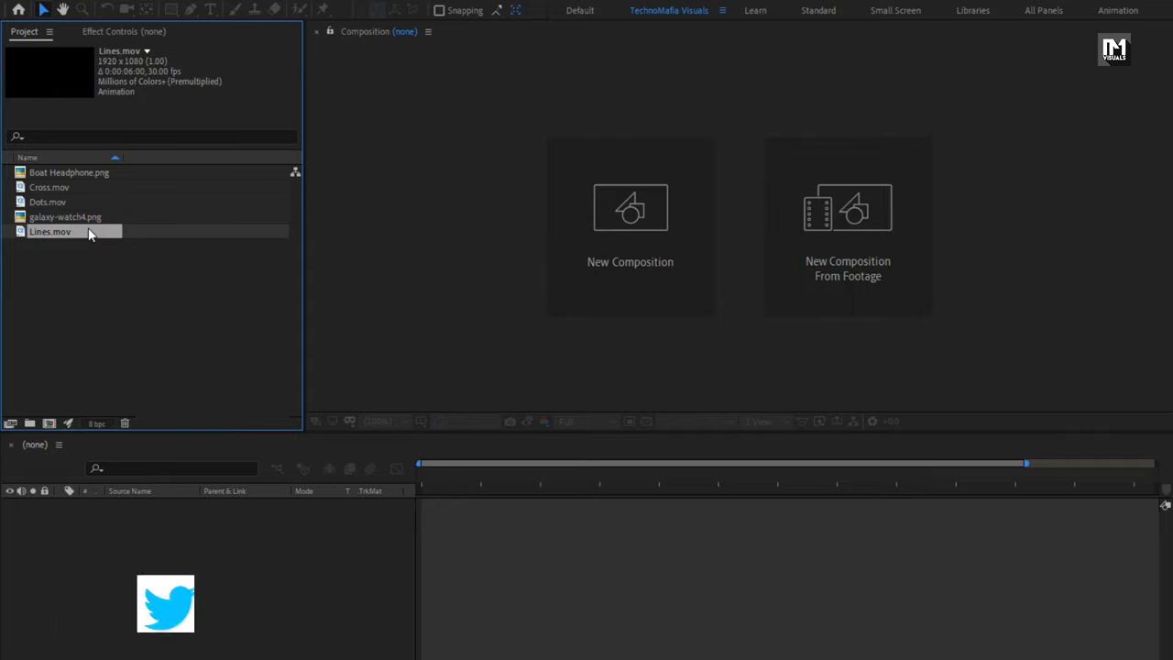
# Create a new composition named Product_1 with a duration of 6 seconds.
pyautogui.click(614, 227)
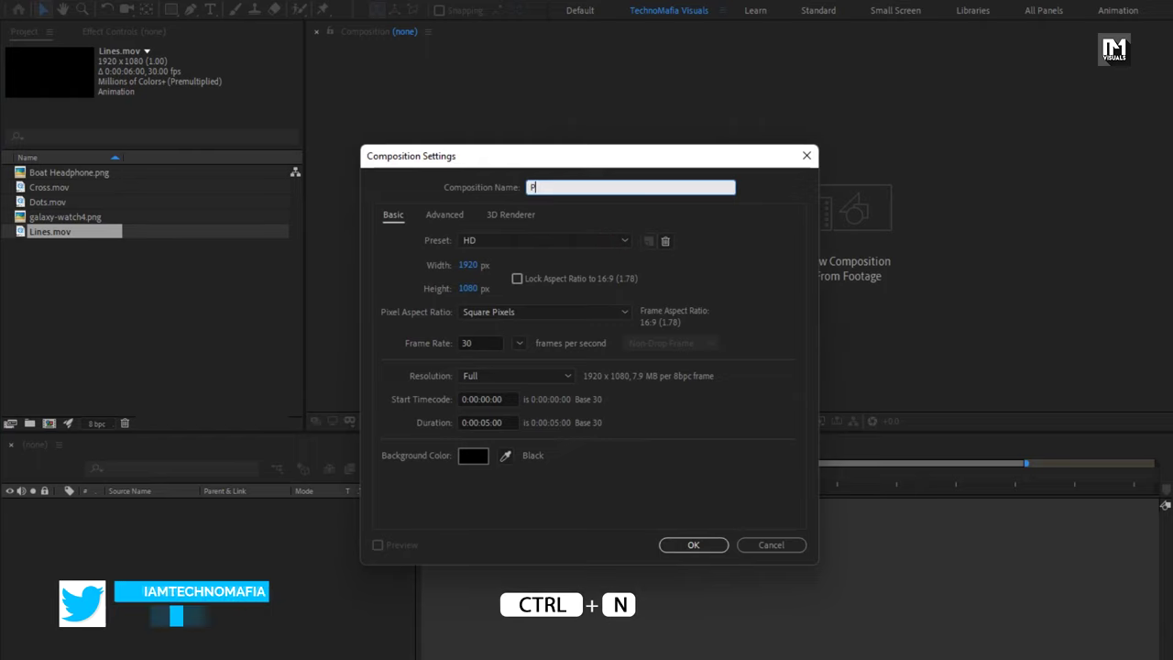
pyautogui.write('Product_1')
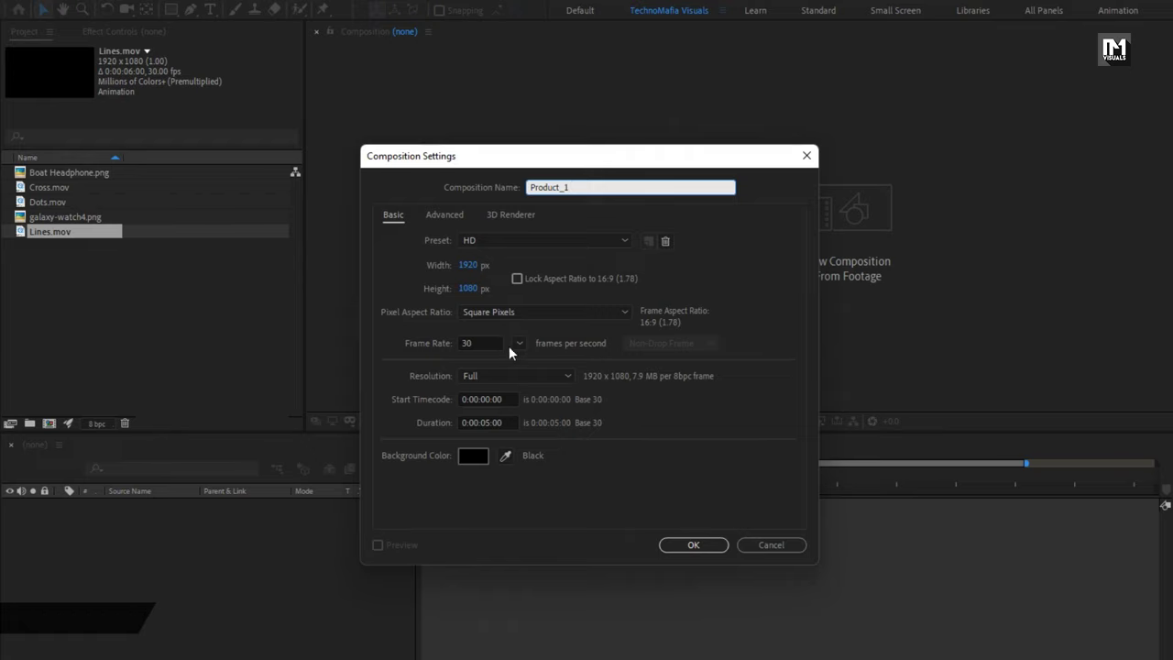
pyautogui.click(485, 422)
pyautogui.write('6')
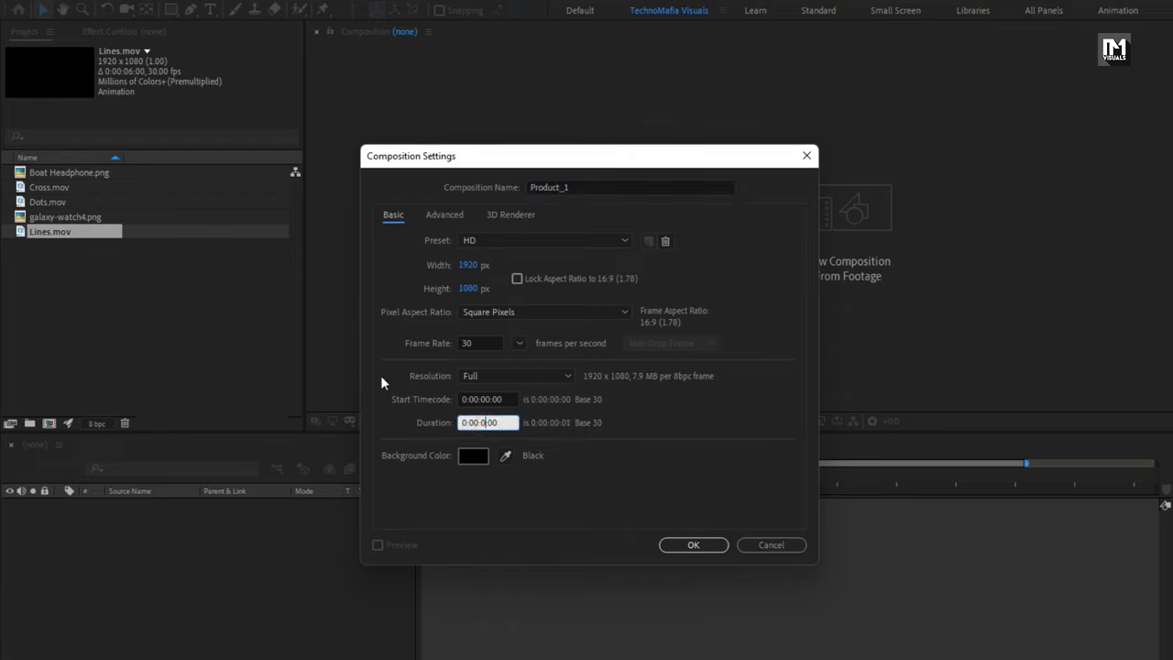
pyautogui.click(694, 545)
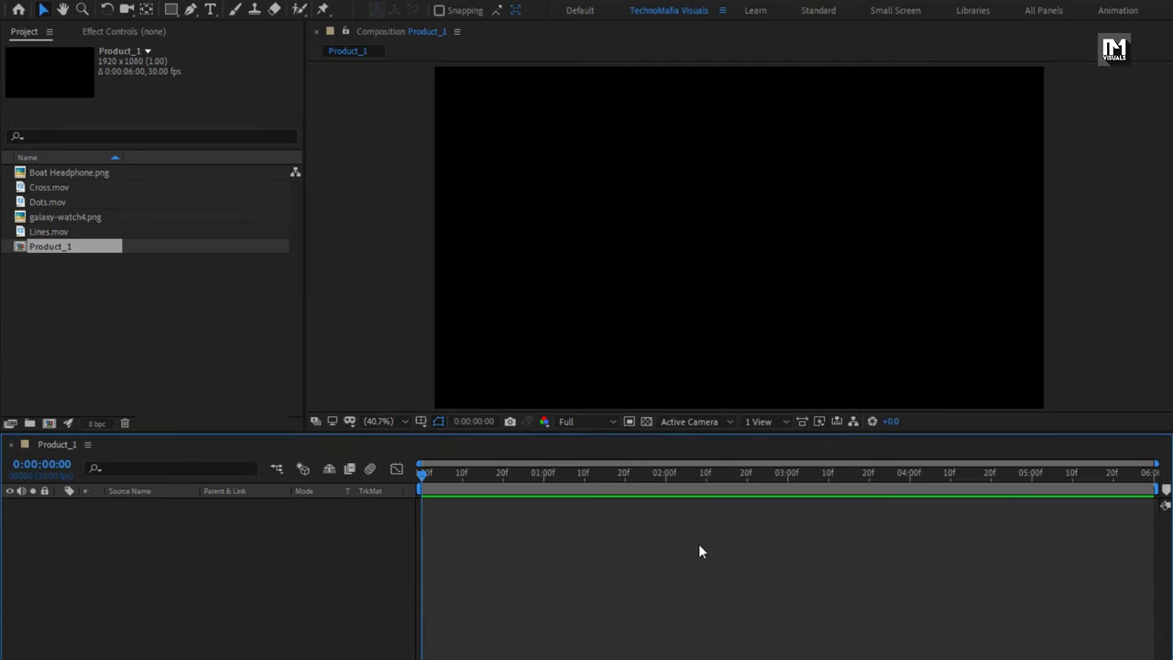
# Add a black, composition-sized solid named BG to Product_1.
pyautogui.rightClick(282, 515)
pyautogui.moveTo(367, 528)
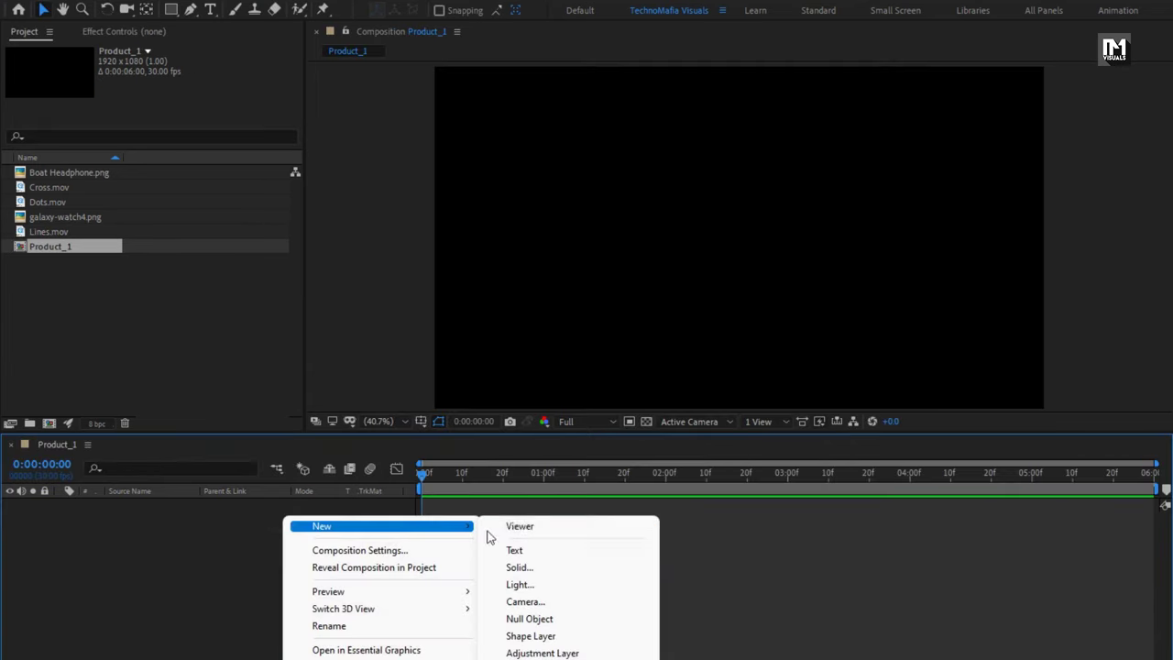
pyautogui.click(544, 564)
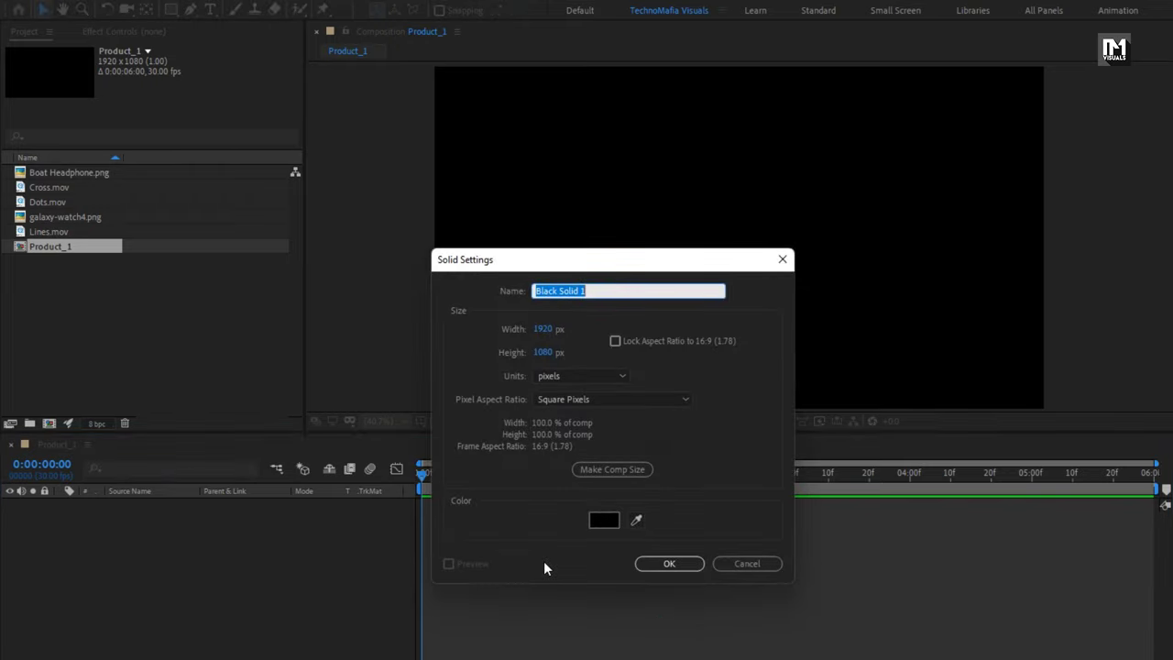
pyautogui.write('BG')
pyautogui.click(671, 564)
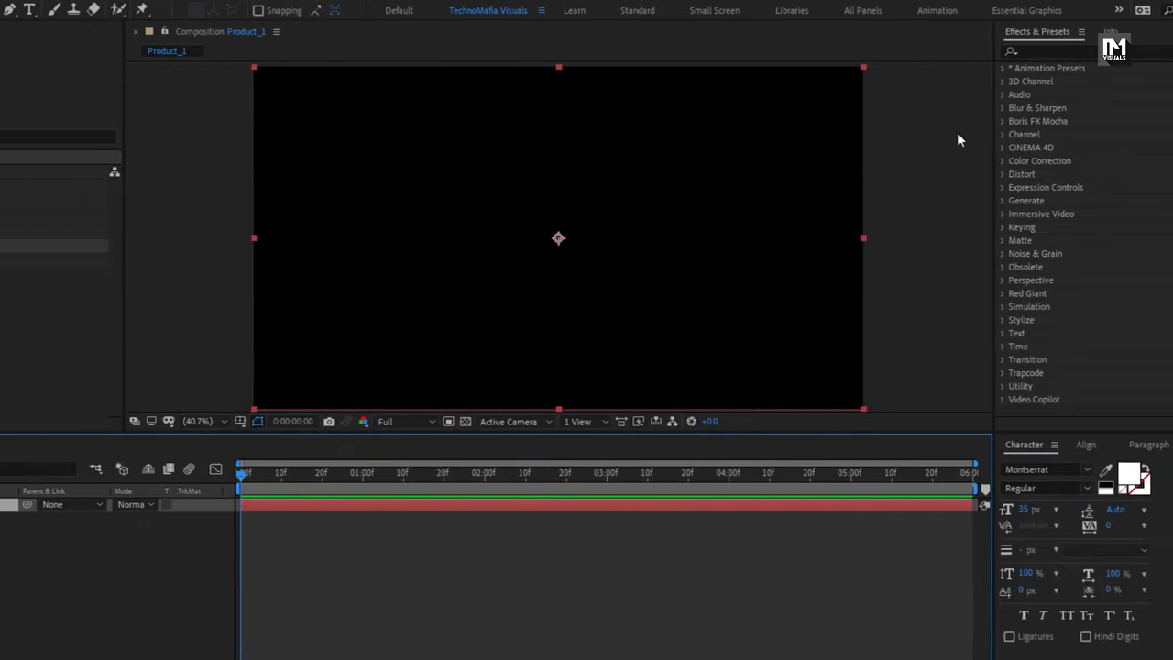
# Apply the Fill effect to the BG solid and set its colour to white (FFFFFF).
pyautogui.click(1014, 52)
pyautogui.write('fill')
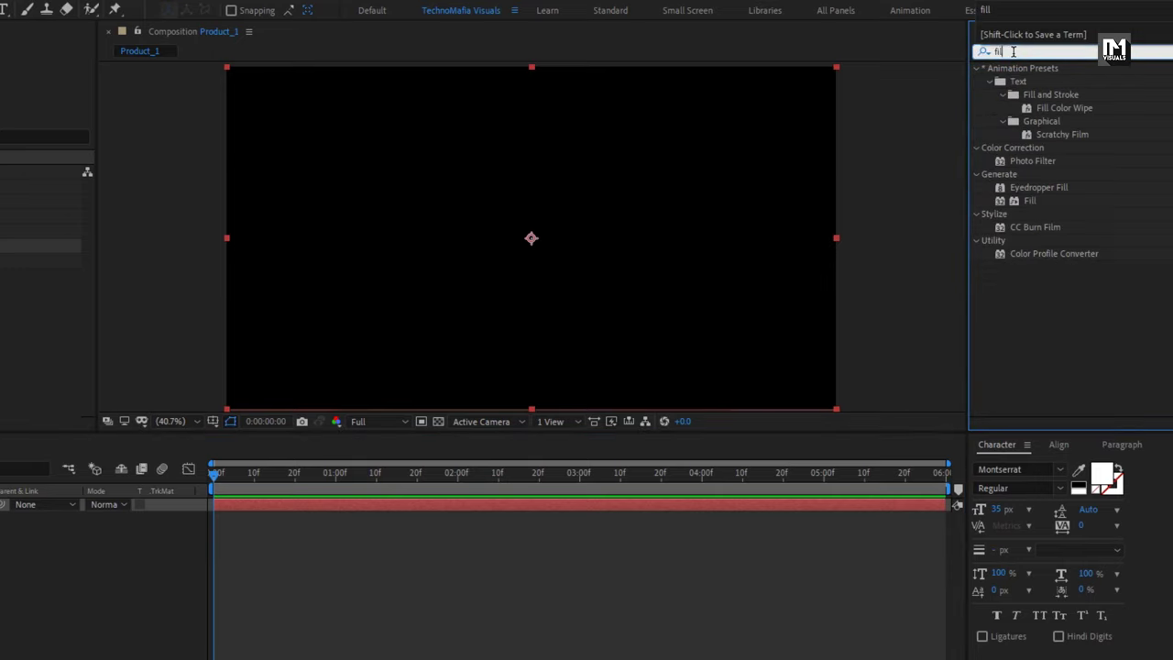
pyautogui.click(1032, 148)
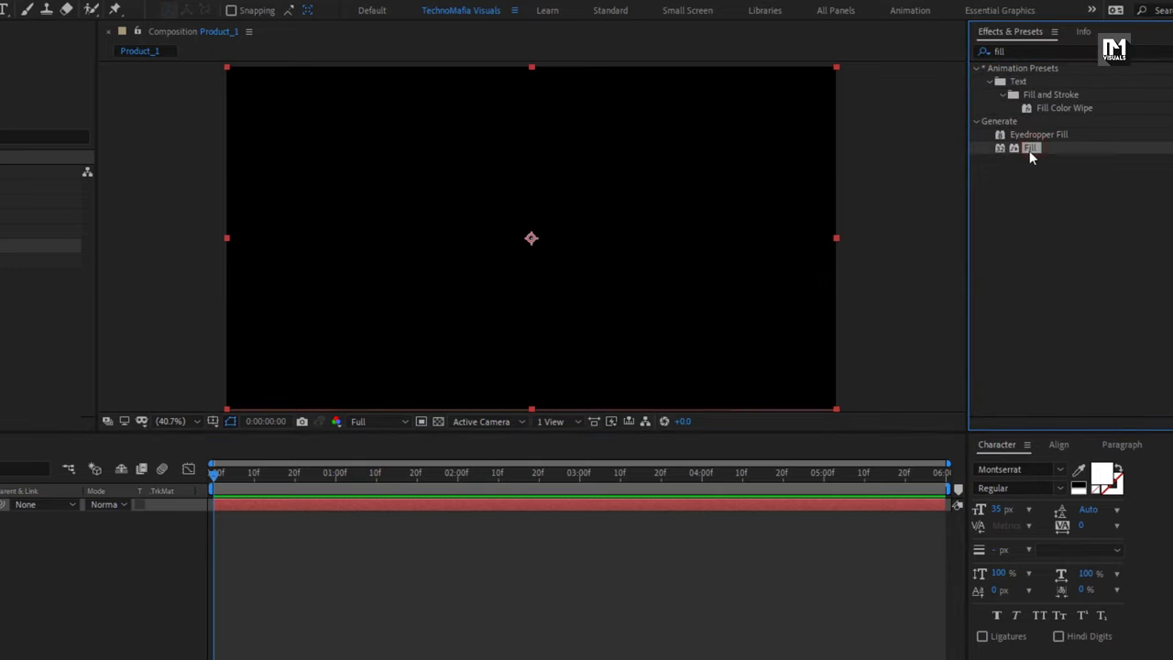
pyautogui.moveTo(1030, 150); pyautogui.dragTo(525, 241)
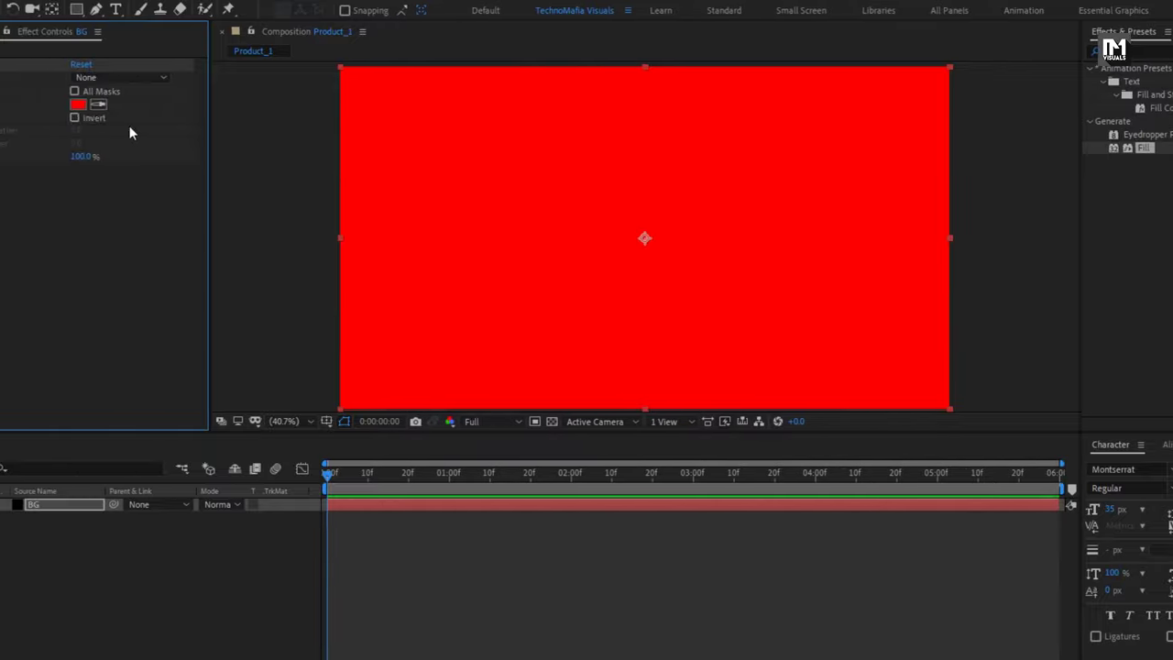
pyautogui.click(172, 103)
pyautogui.moveTo(146, 242); pyautogui.dragTo(3, 213)
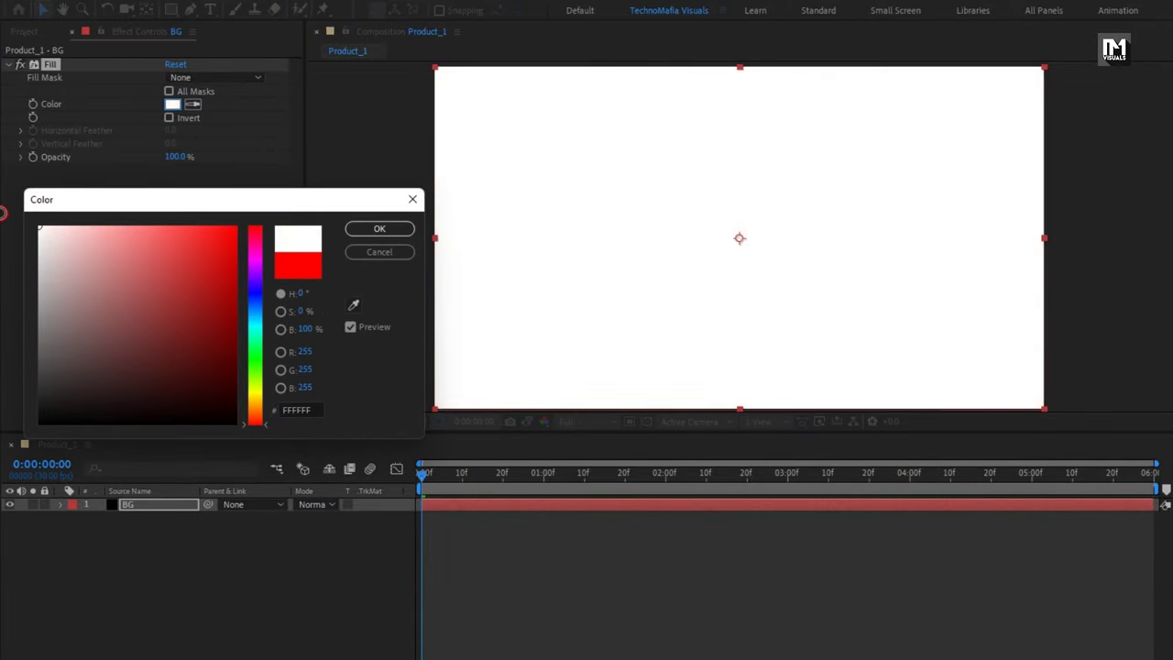
pyautogui.click(367, 234)
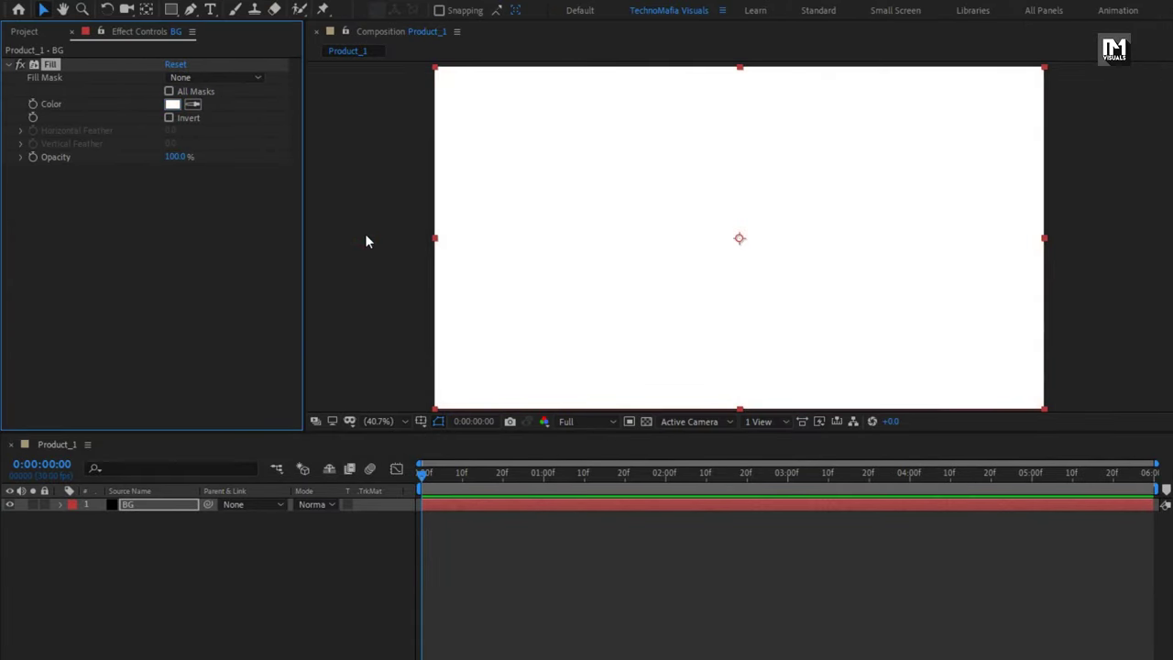
# Add a second black, composition-sized solid named Gradient above BG.
pyautogui.click(320, 532)
pyautogui.rightClick(318, 525)
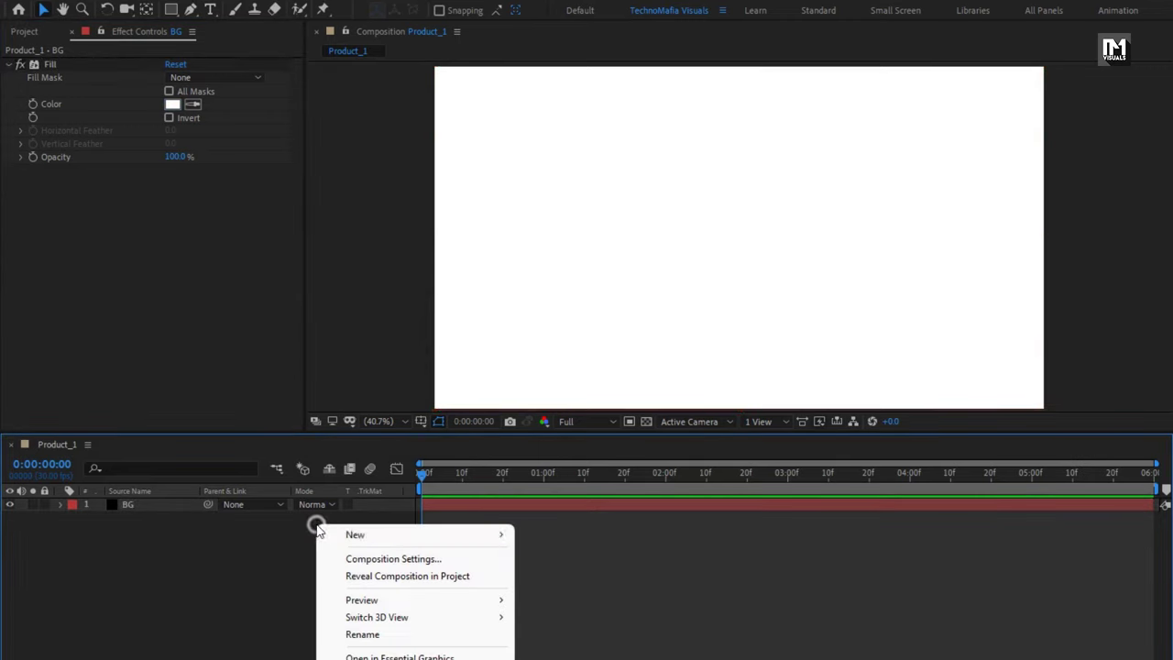
pyautogui.moveTo(333, 535)
pyautogui.click(548, 574)
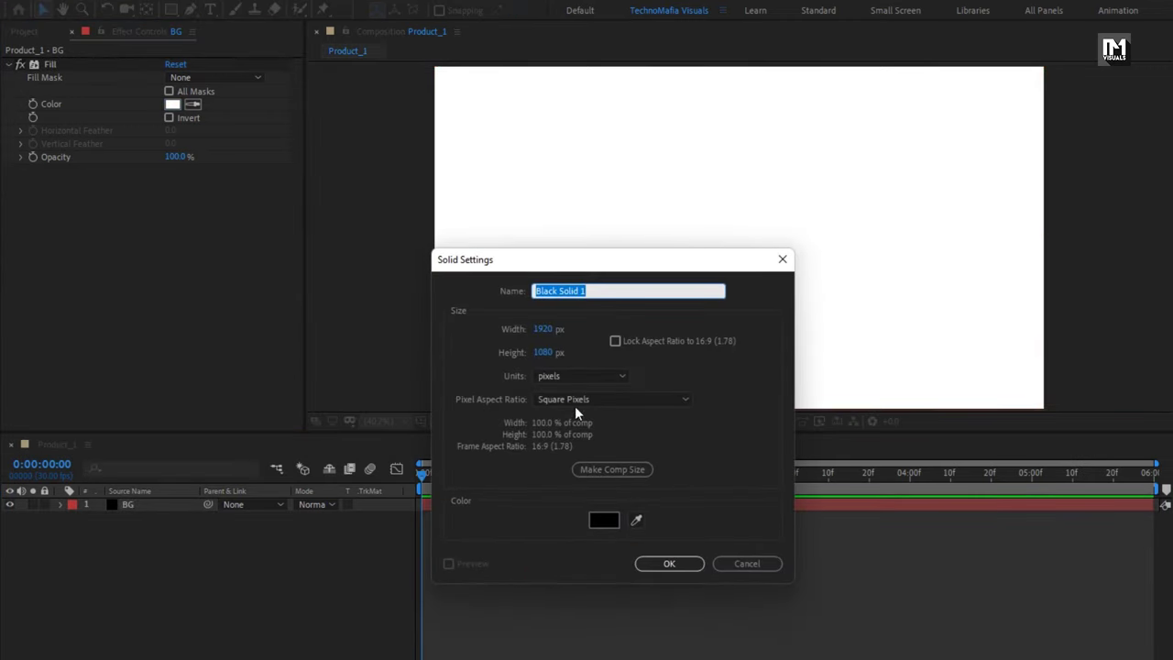
pyautogui.write('Gradient')
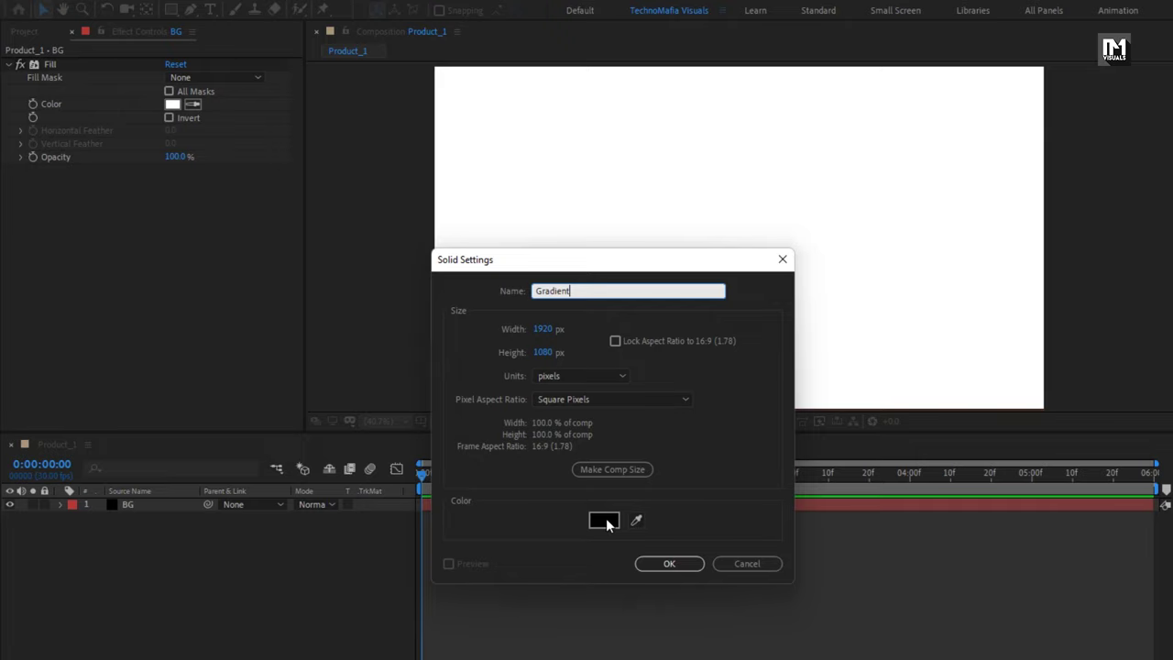
pyautogui.click(670, 566)
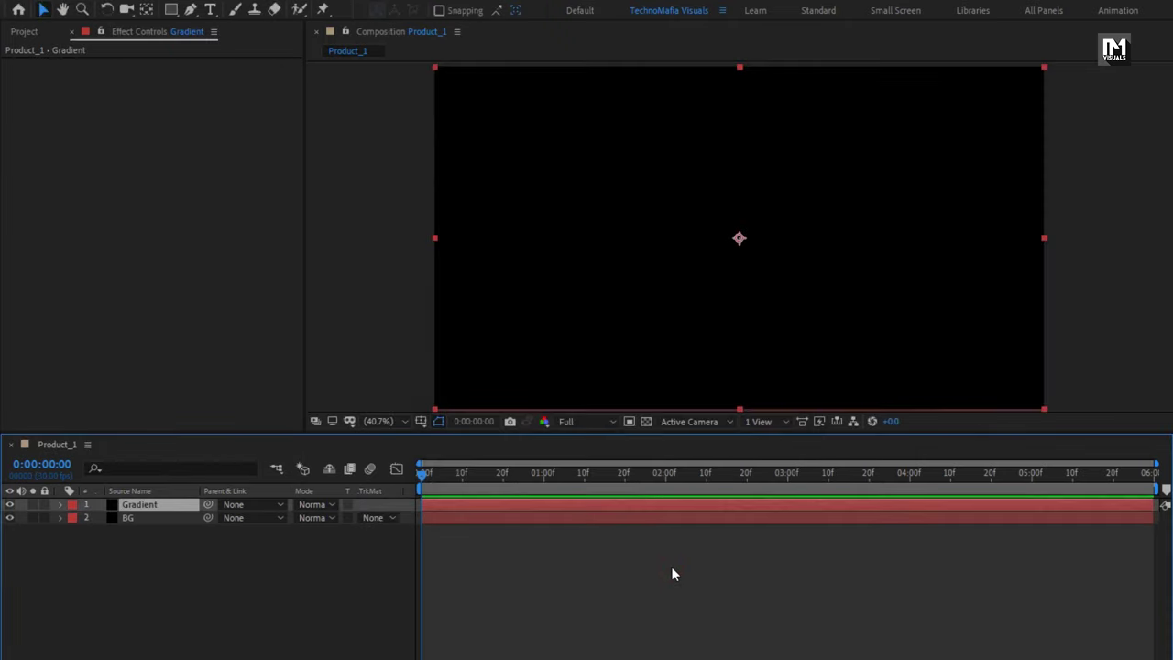
# Add a full-frame elliptical mask to the Gradient solid with the Ellipse Tool.
pyautogui.click(173, 11)
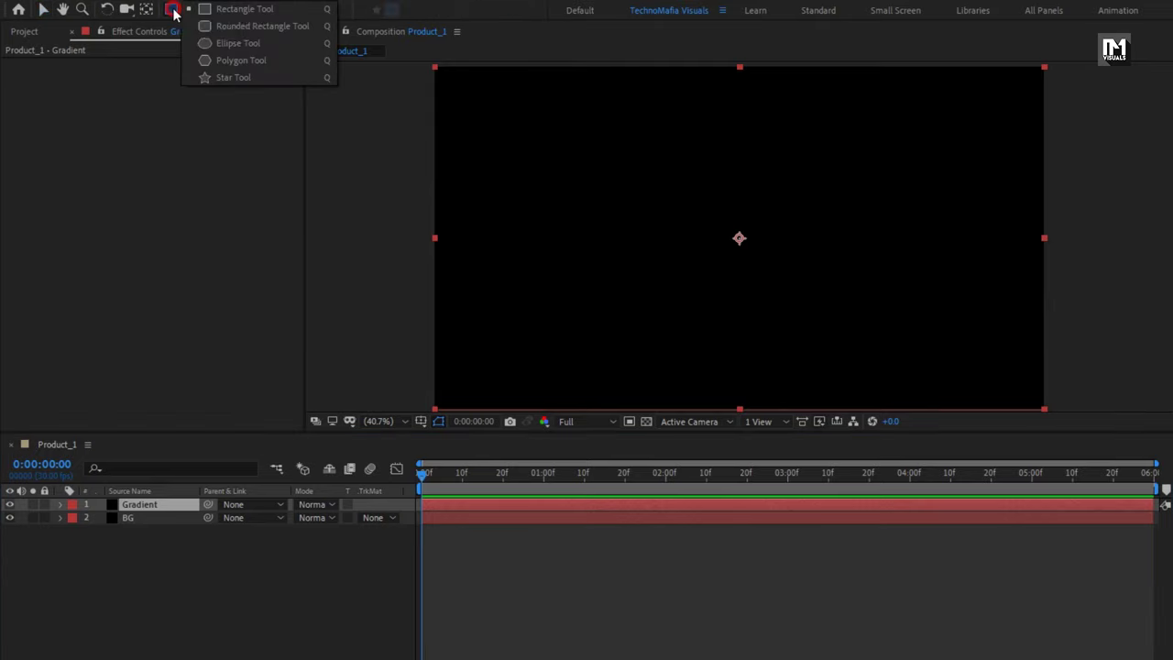
pyautogui.click(280, 46)
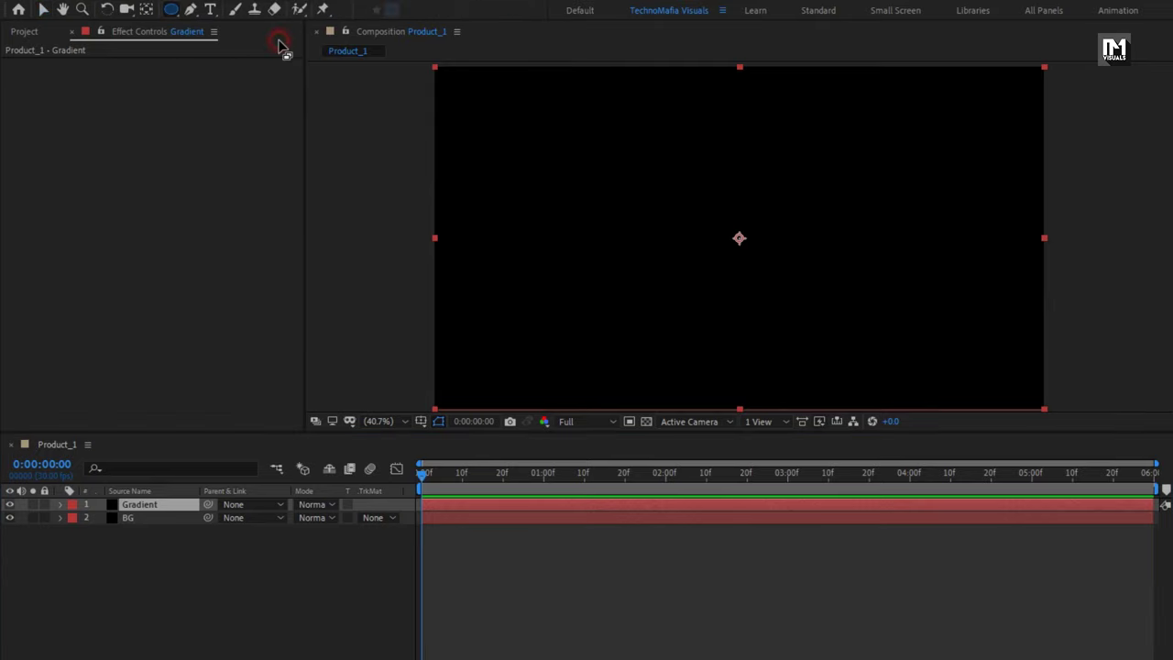
pyautogui.doubleClick(171, 11)
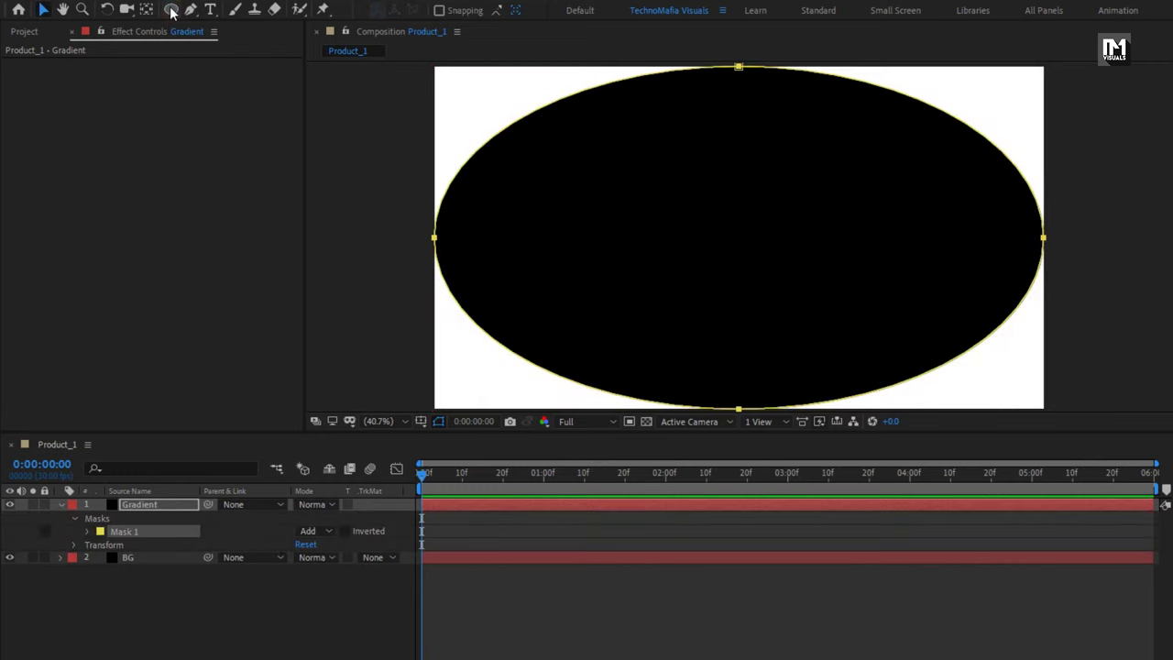
# Set the Gradient mask's feather to 800 pixels and opacity to 25%, and invert the mask.
pyautogui.click(88, 532)
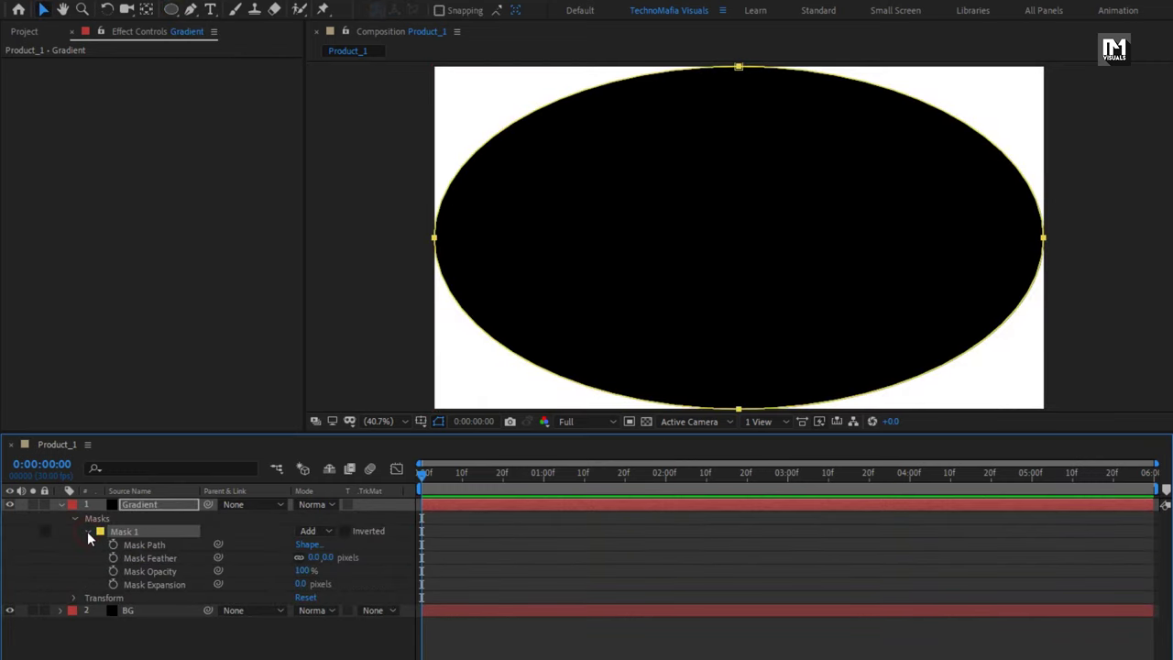
pyautogui.click(327, 558)
pyautogui.write('800')
pyautogui.press('Return')
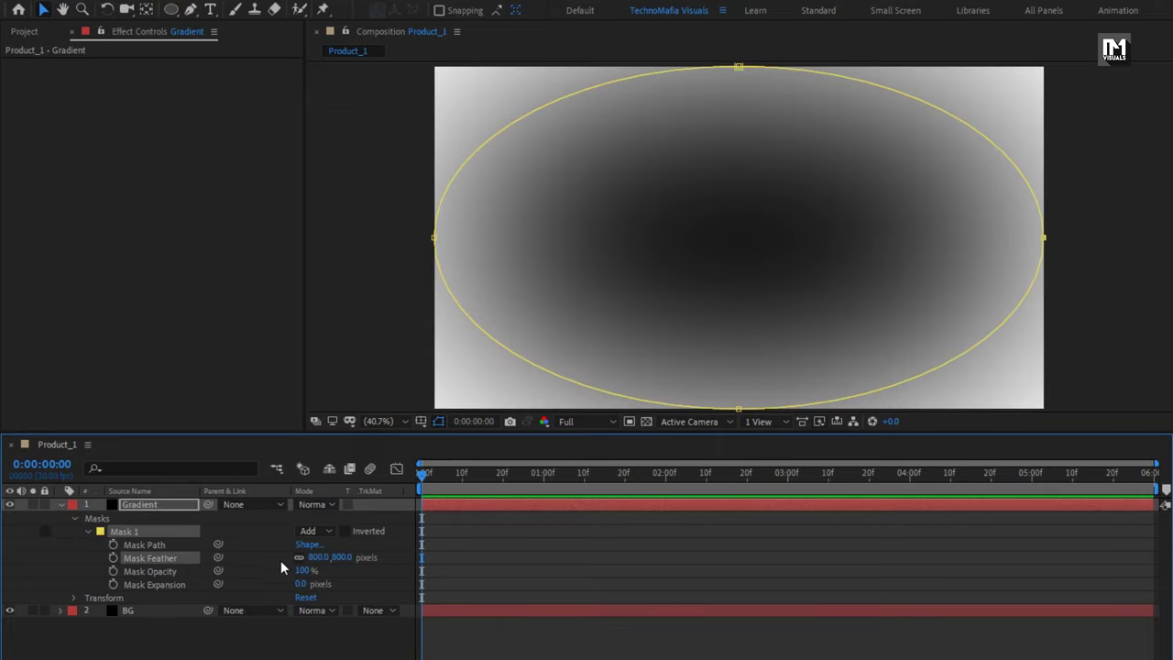
pyautogui.click(300, 570)
pyautogui.write('25')
pyautogui.press('Return')
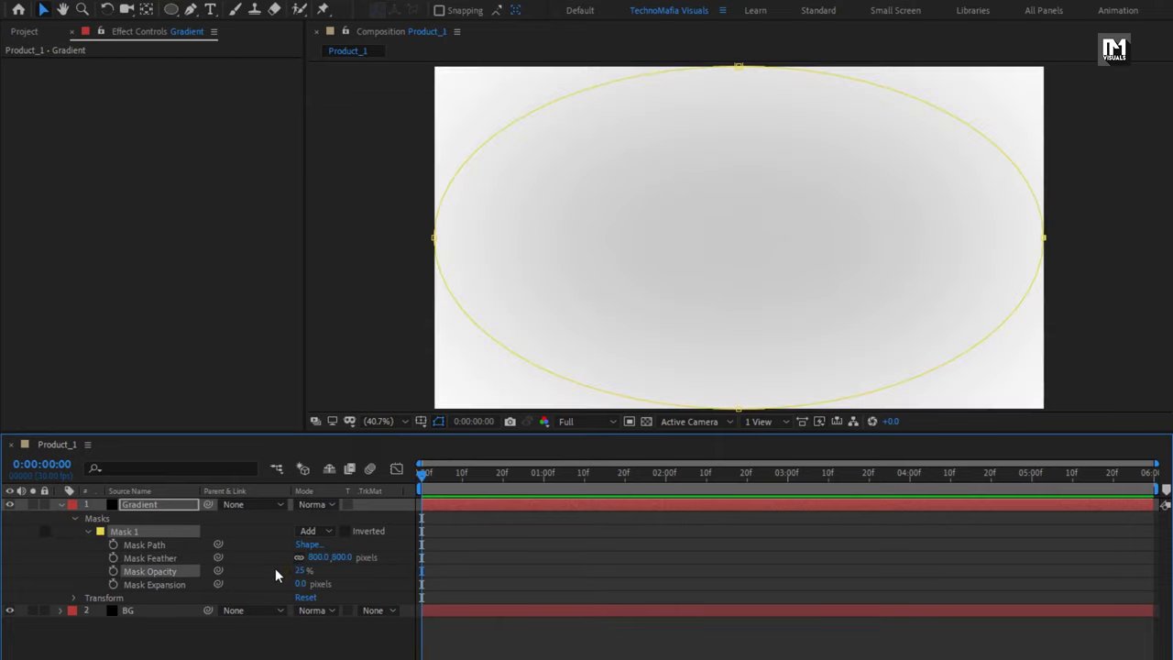
pyautogui.click(346, 530)
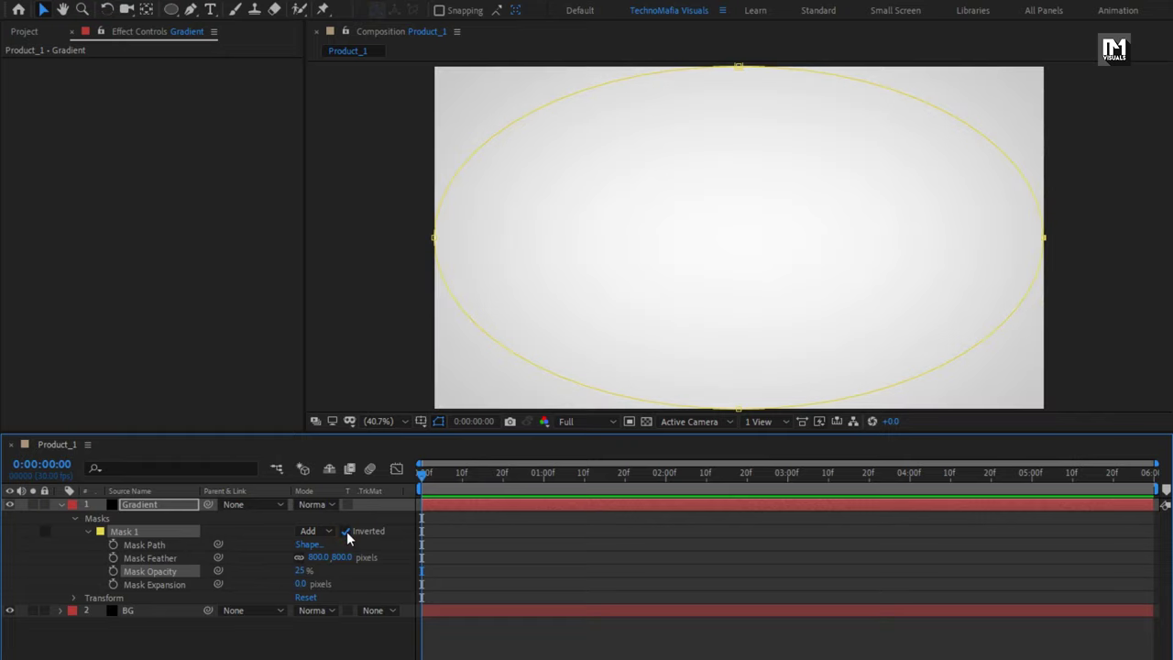
pyautogui.click(63, 505)
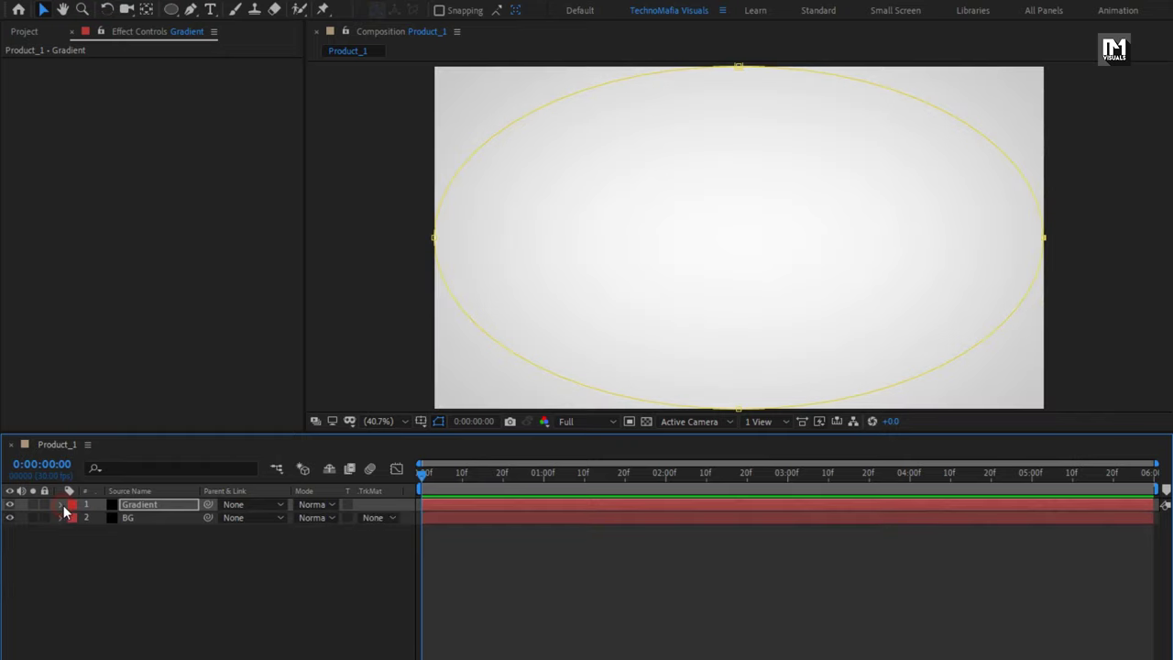
pyautogui.click(130, 534)
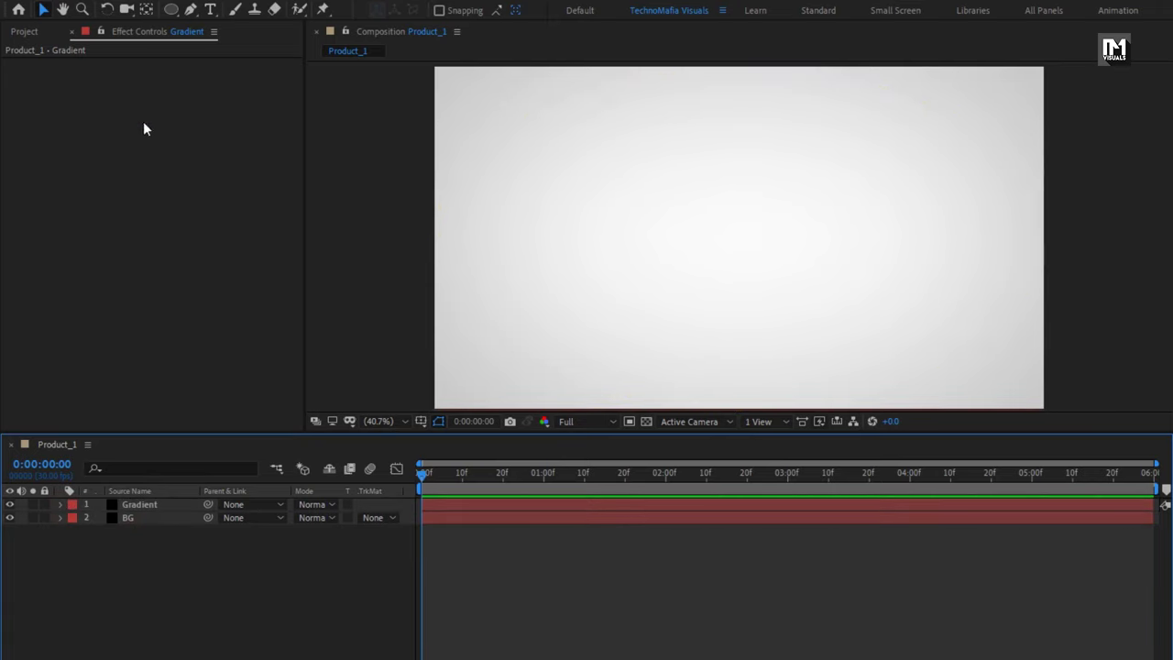
# Create a full-frame rectangle shape layer with a solid colour fill and no stroke.
pyautogui.click(169, 11)
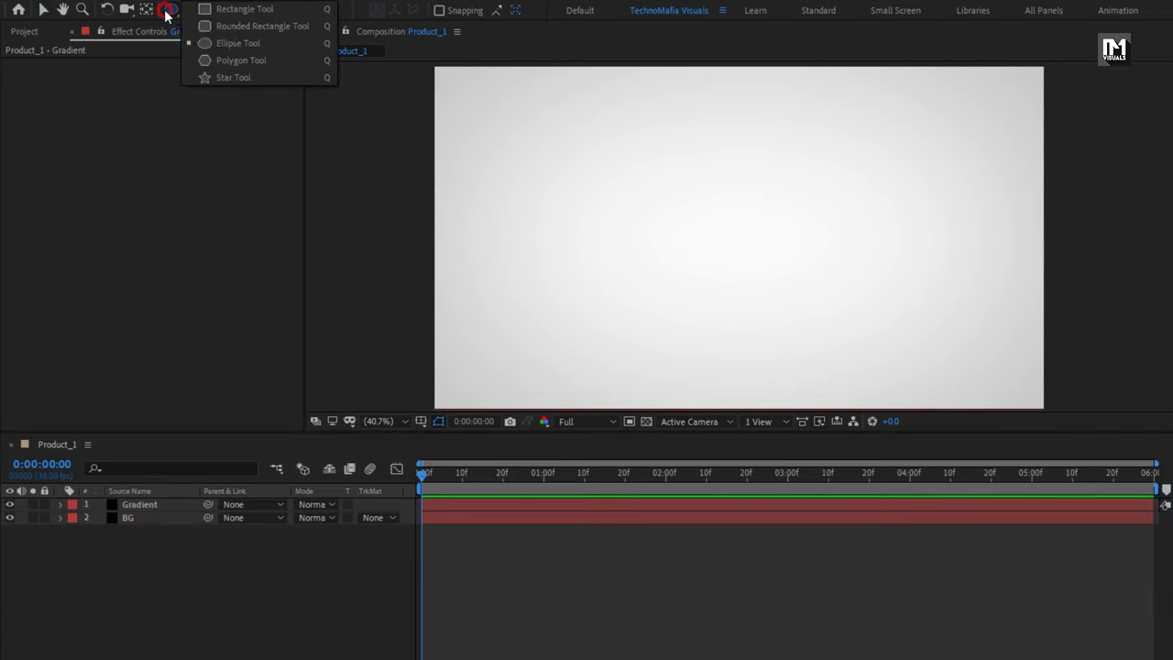
pyautogui.click(274, 11)
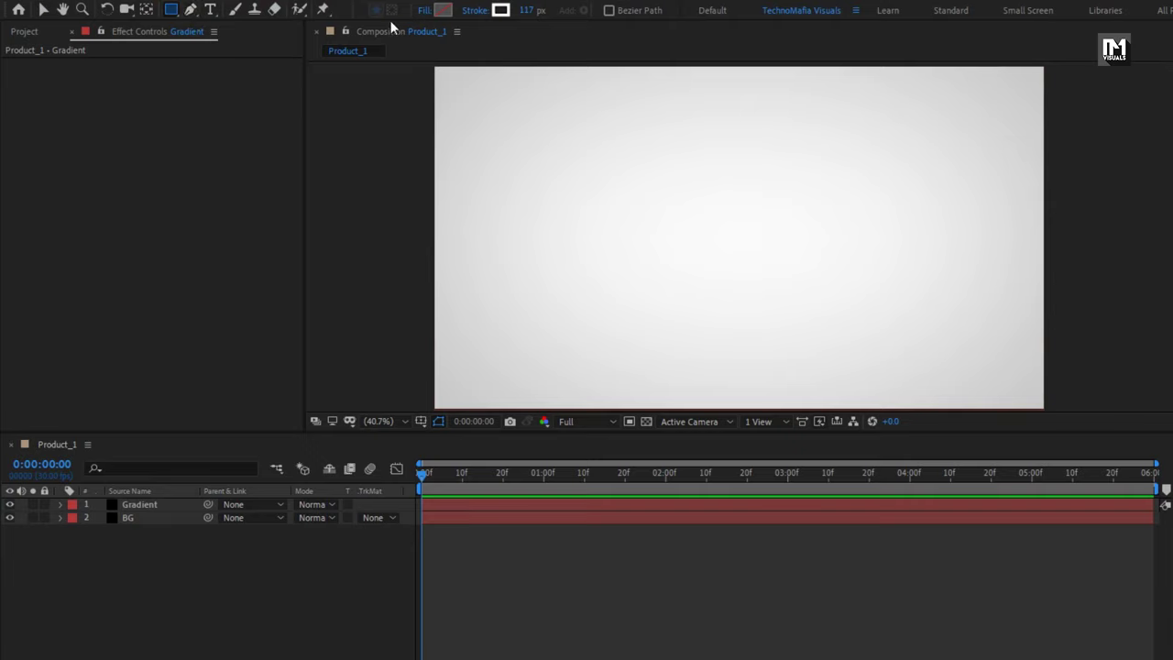
pyautogui.click(423, 11)
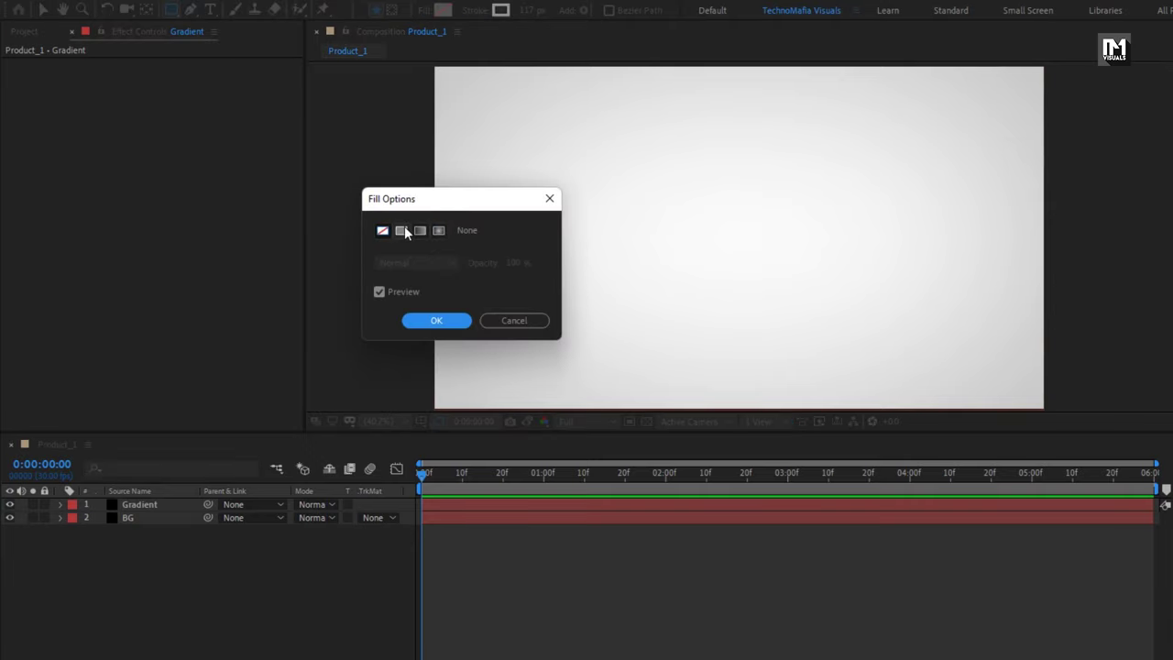
pyautogui.click(402, 230)
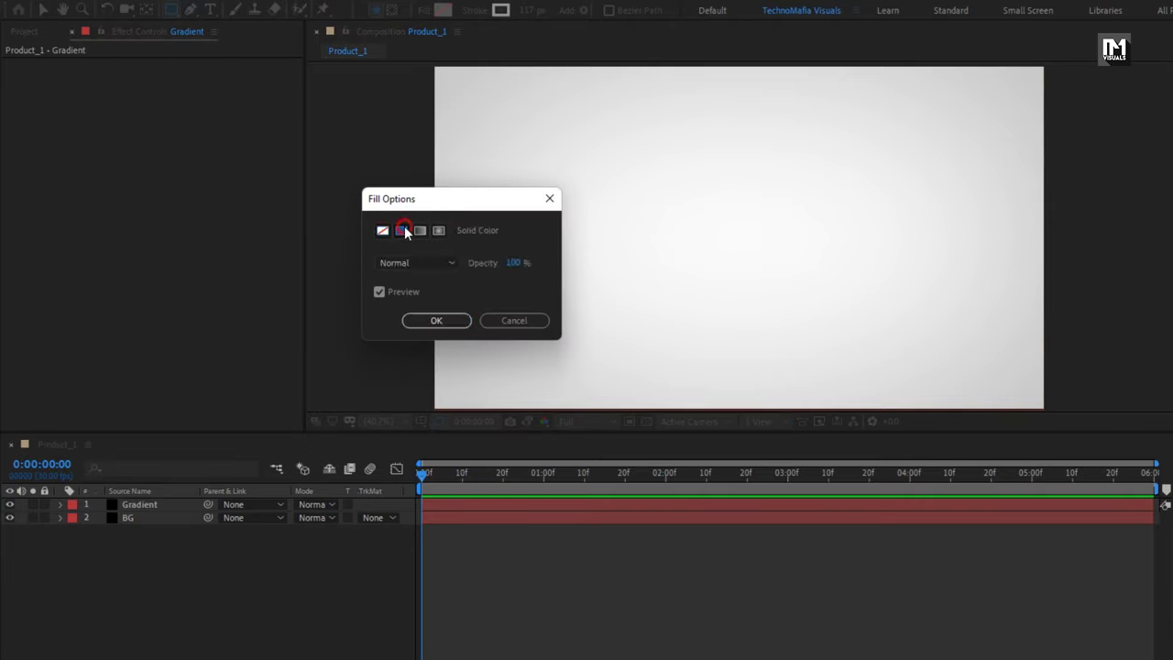
pyautogui.click(431, 322)
pyautogui.click(475, 11)
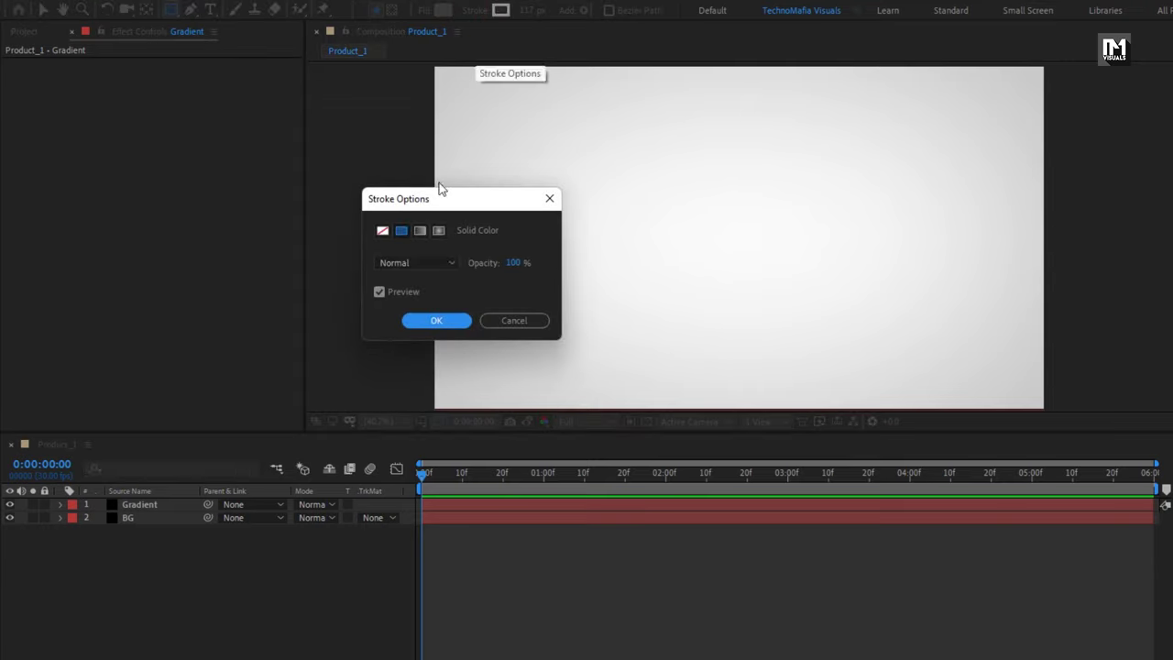
pyautogui.click(382, 230)
pyautogui.click(411, 322)
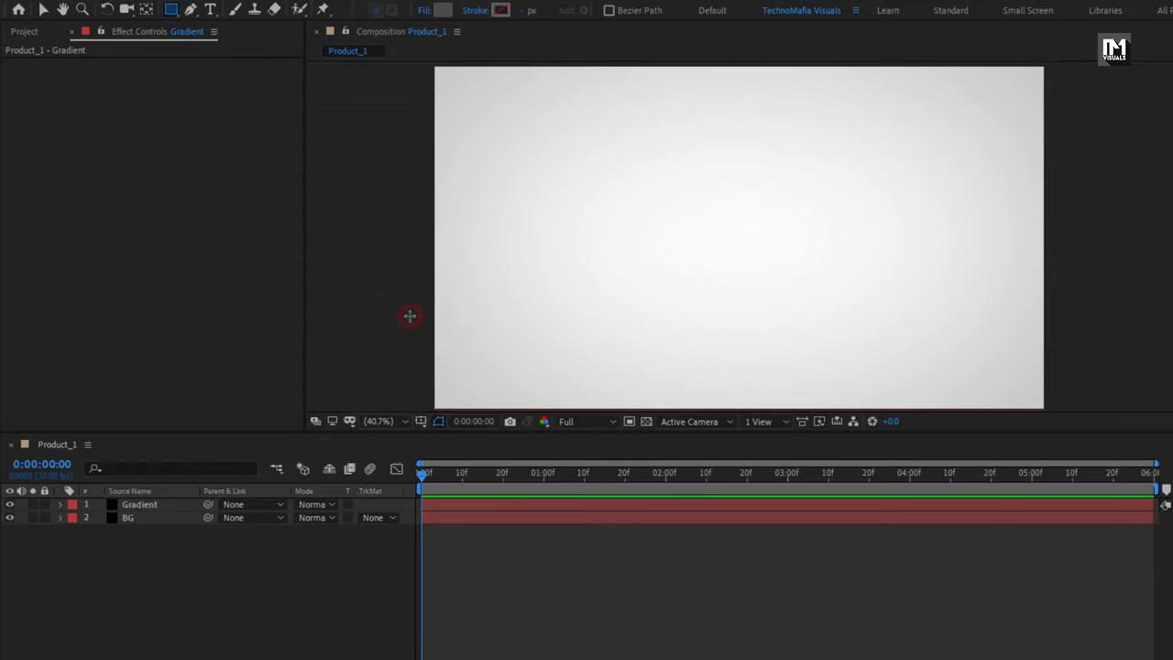
pyautogui.doubleClick(171, 11)
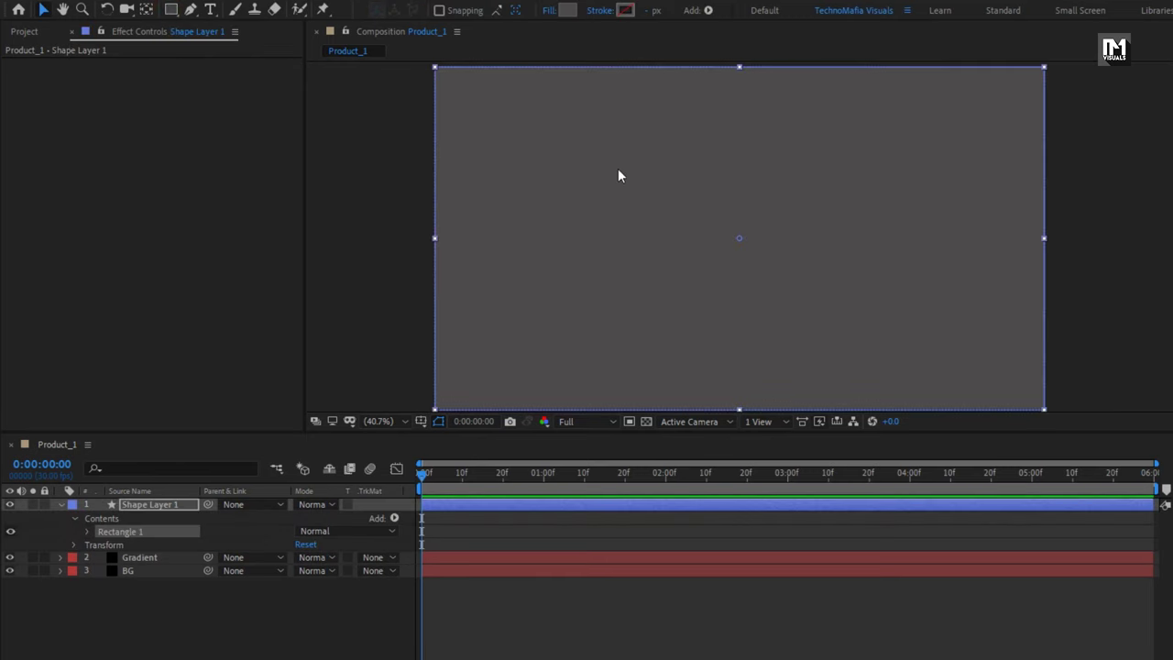
# Apply the Linear Wipe transition effect to Shape Layer 1.
pyautogui.click(1006, 51)
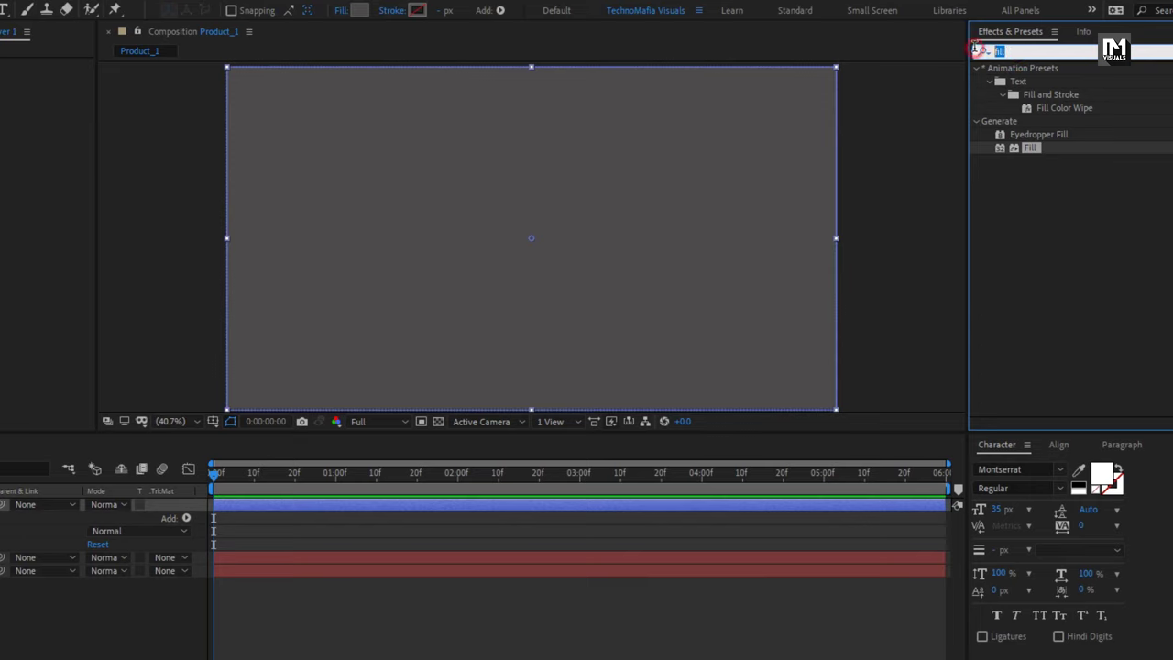
pyautogui.write('linea')
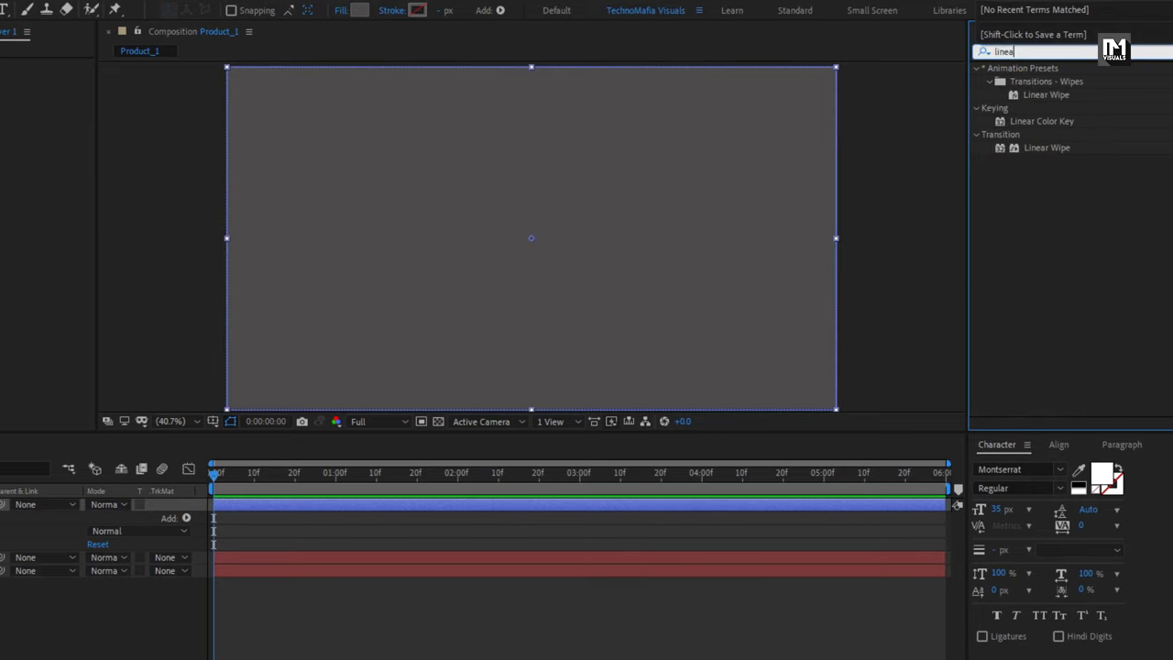
pyautogui.moveTo(1042, 154); pyautogui.dragTo(656, 215)
pyautogui.moveTo(538, 238); pyautogui.dragTo(537, 237)
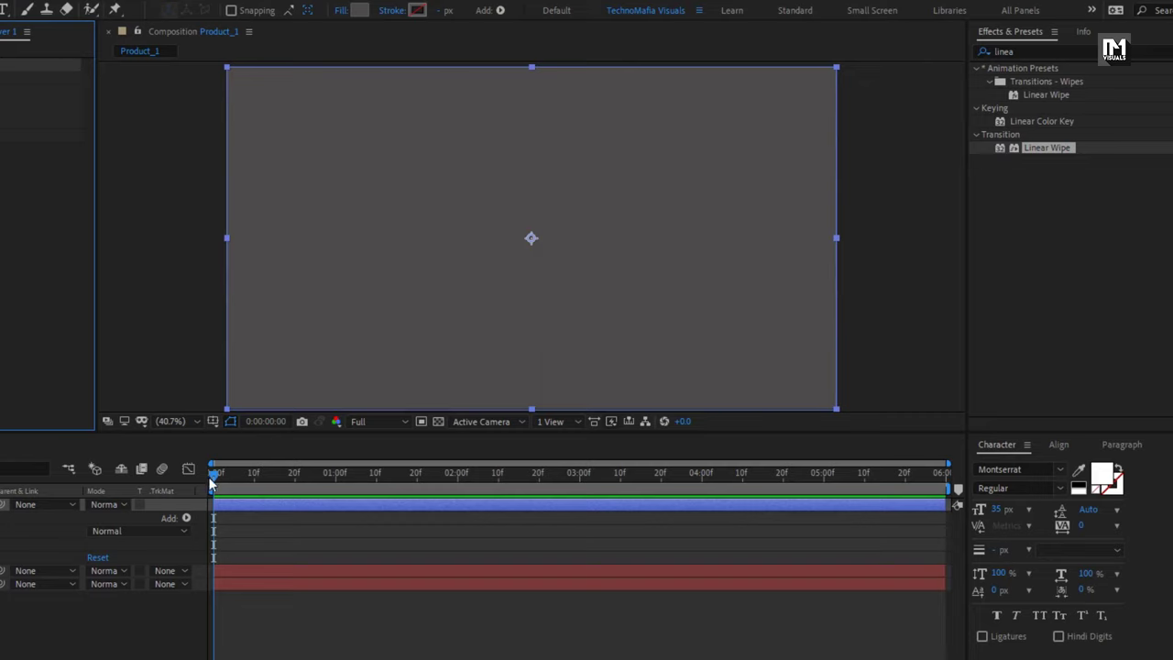
# Keyframe the Linear Wipe's Transition Completion at 100% on the first frame and 50% at 2 seconds.
pyautogui.moveTo(212, 480); pyautogui.dragTo(213, 477)
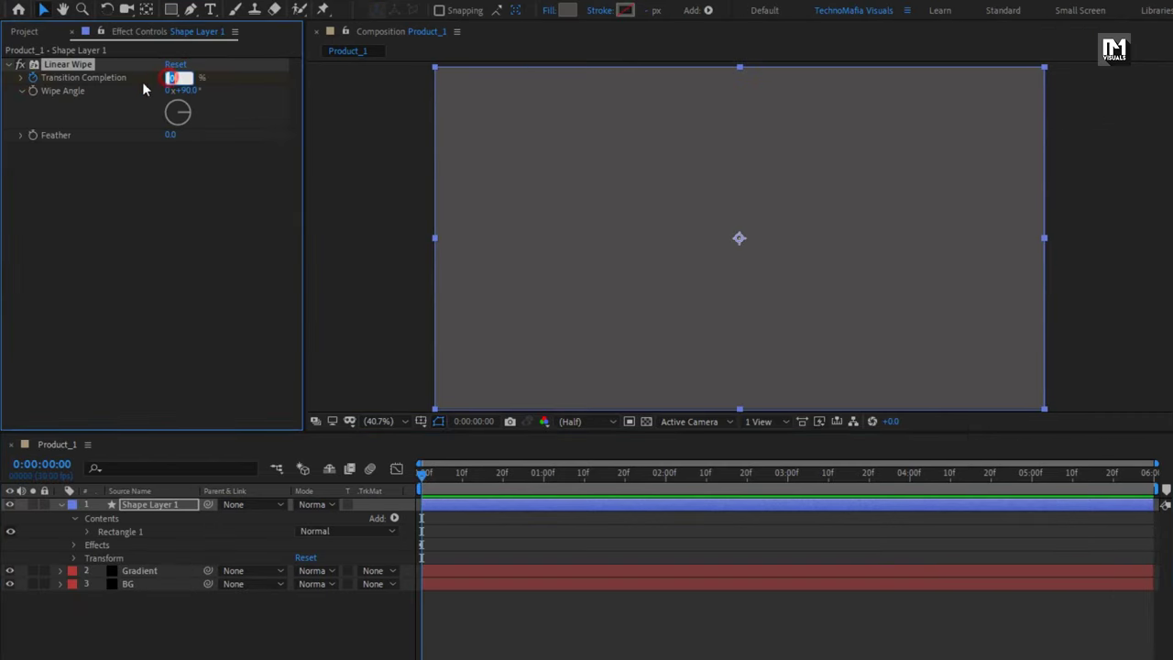
pyautogui.write('100')
pyautogui.press('Return')
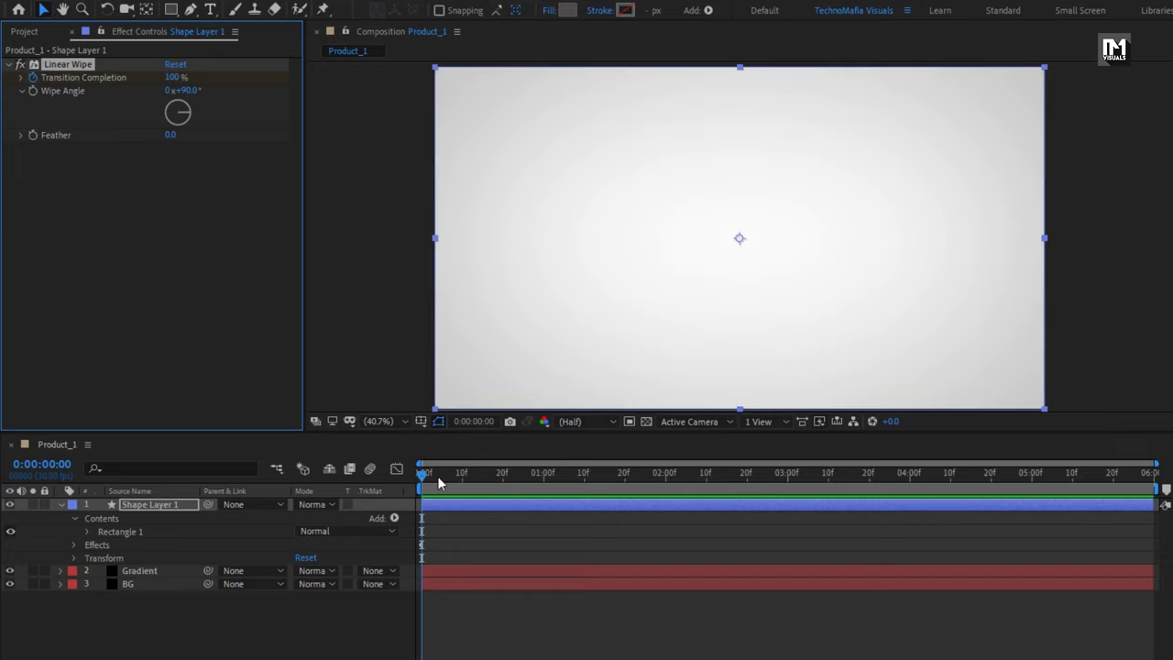
pyautogui.moveTo(438, 484); pyautogui.dragTo(667, 486)
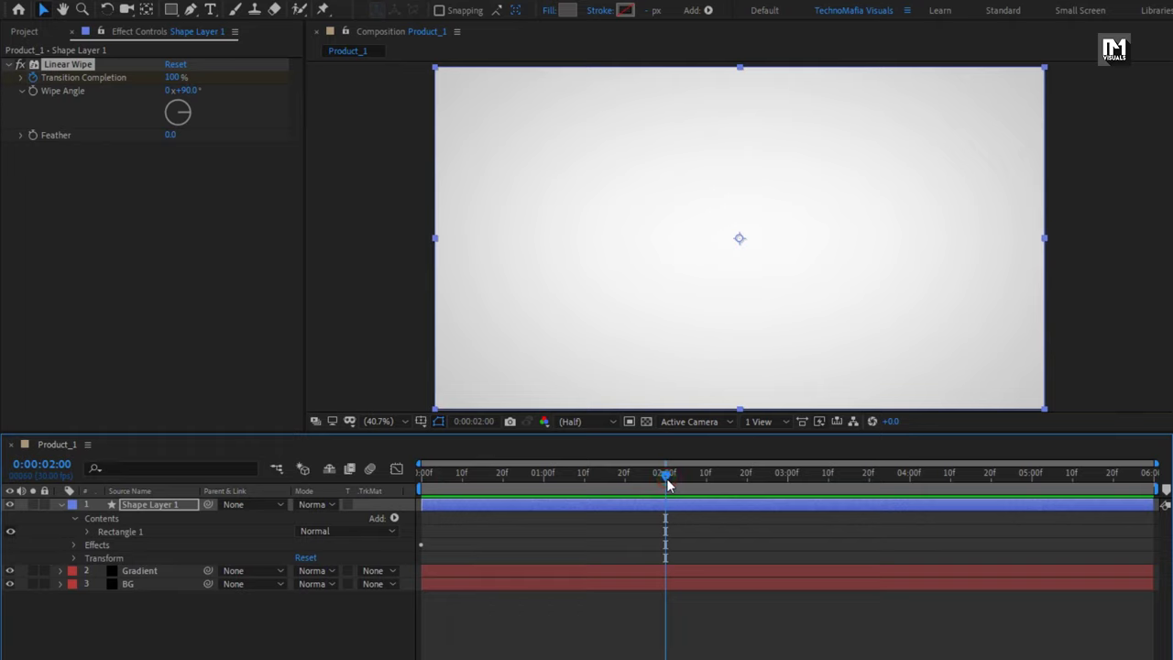
pyautogui.click(176, 78)
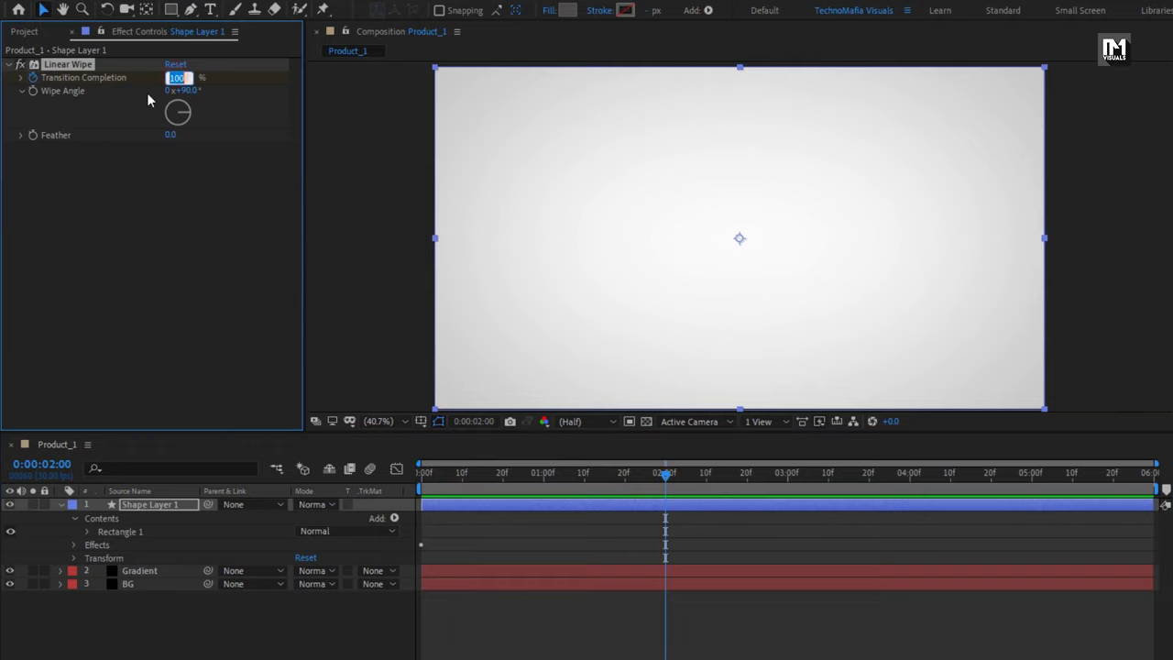
pyautogui.write('50')
pyautogui.press('Return')
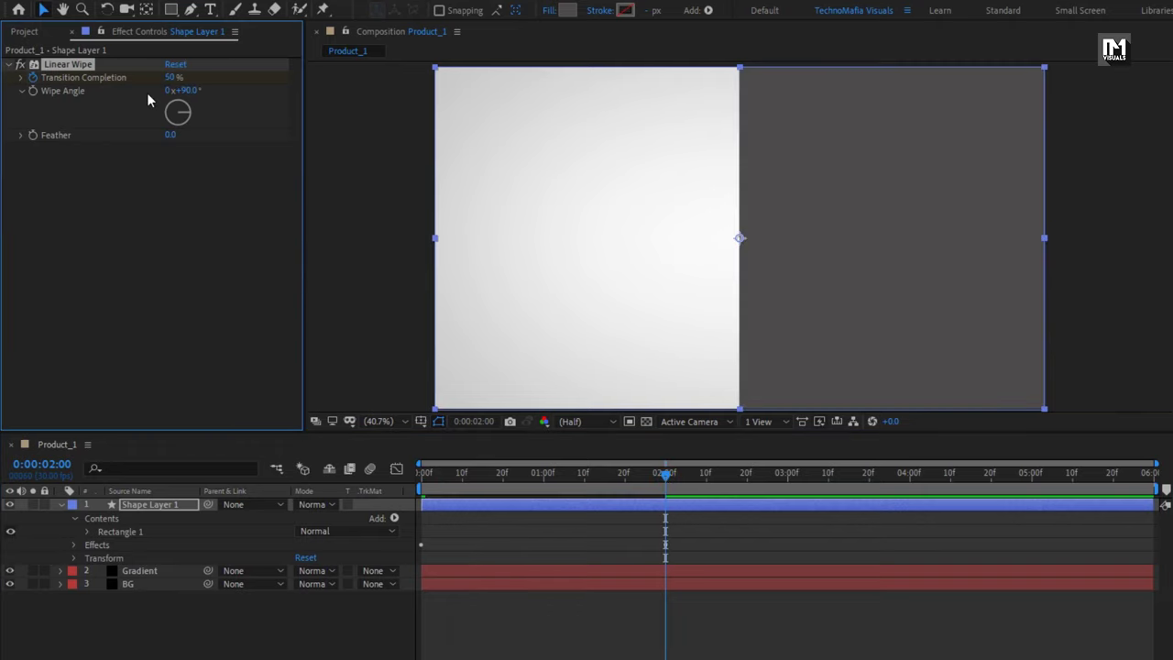
# Reveal Shape Layer 1's keyframes and apply Easy Ease to both Transition Completion keyframes.
pyautogui.moveTo(662, 473); pyautogui.dragTo(621, 477)
pyautogui.press('u')
pyautogui.click(183, 505)
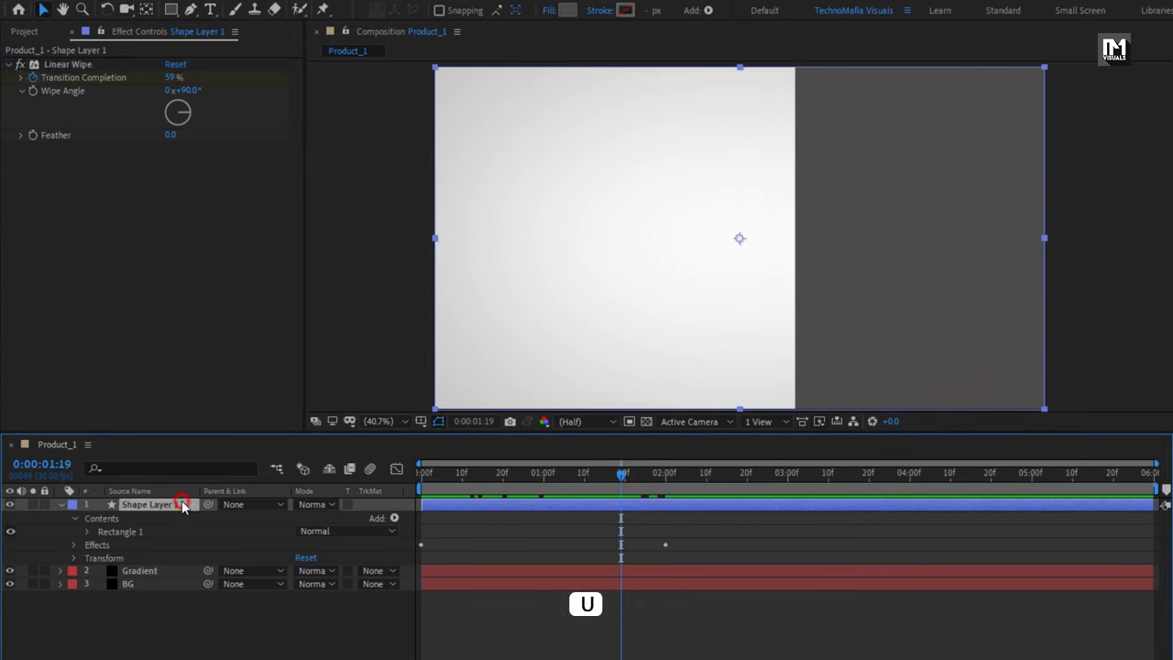
pyautogui.press('u')
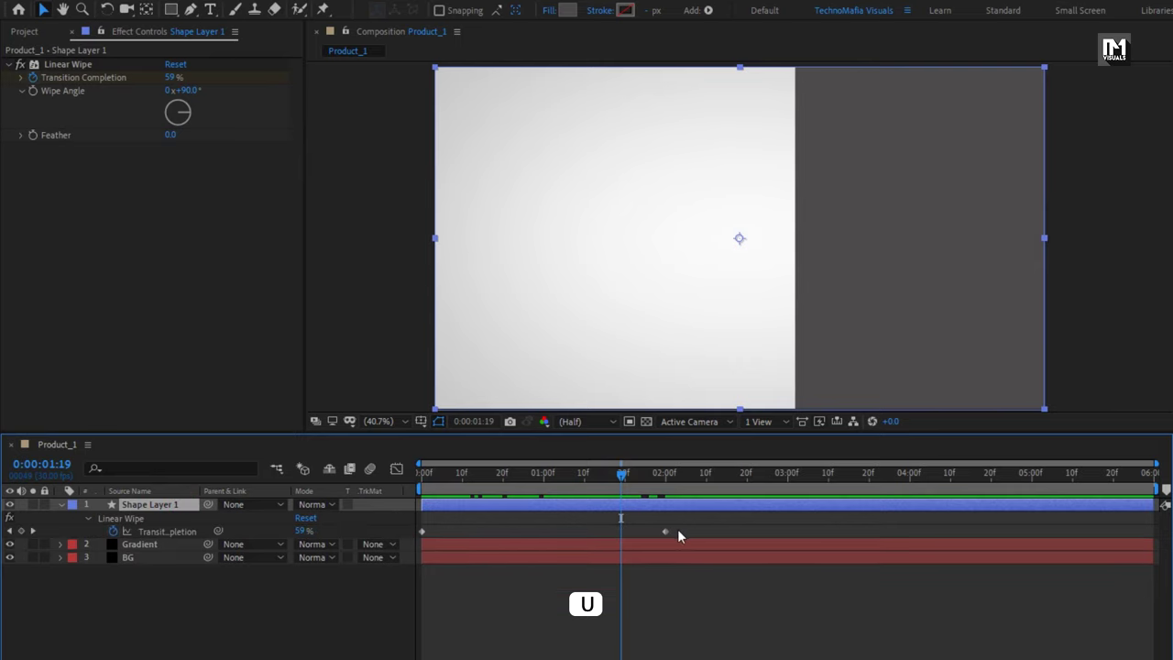
pyautogui.moveTo(678, 529); pyautogui.dragTo(414, 542)
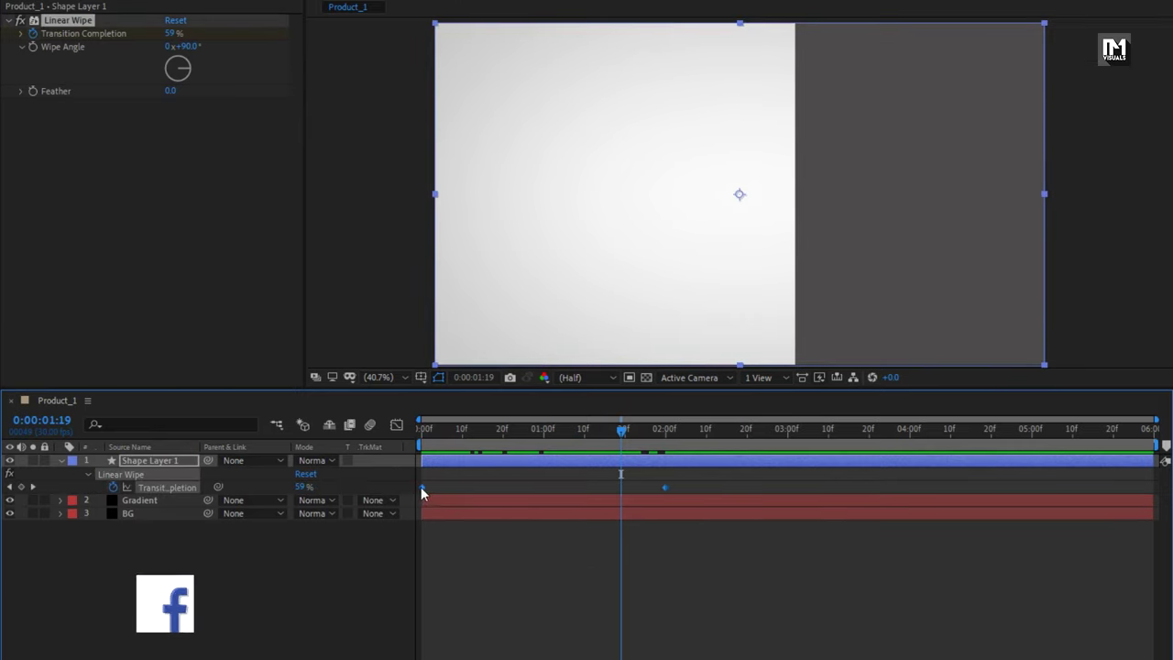
pyautogui.rightClick(421, 486)
pyautogui.moveTo(550, 617)
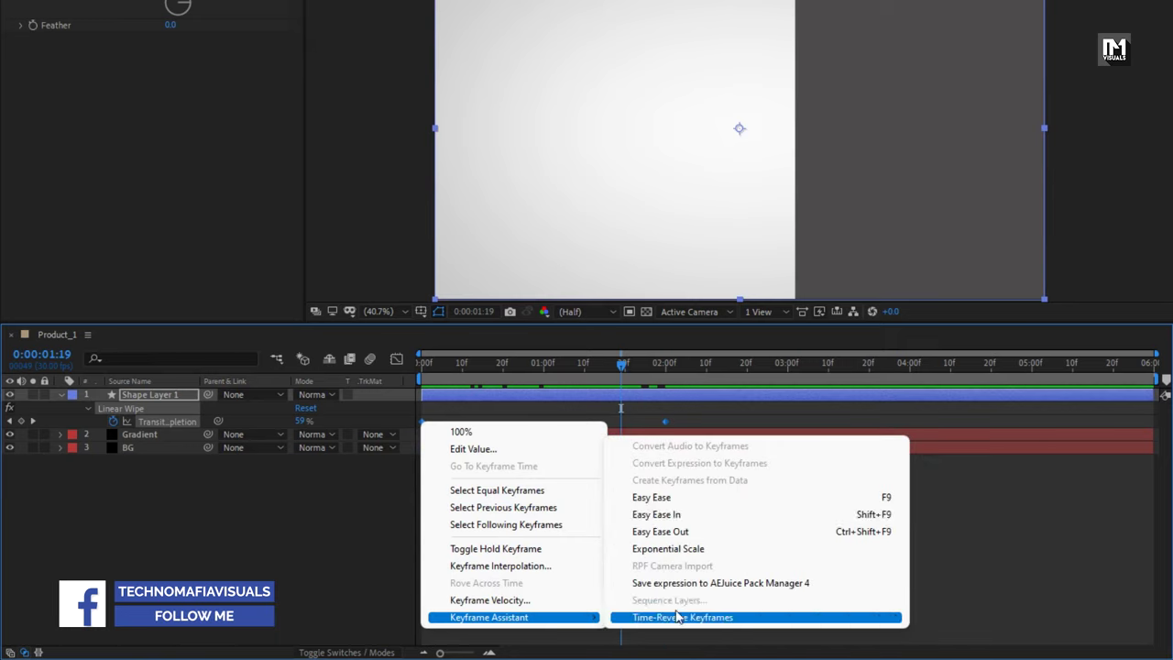
pyautogui.click(686, 498)
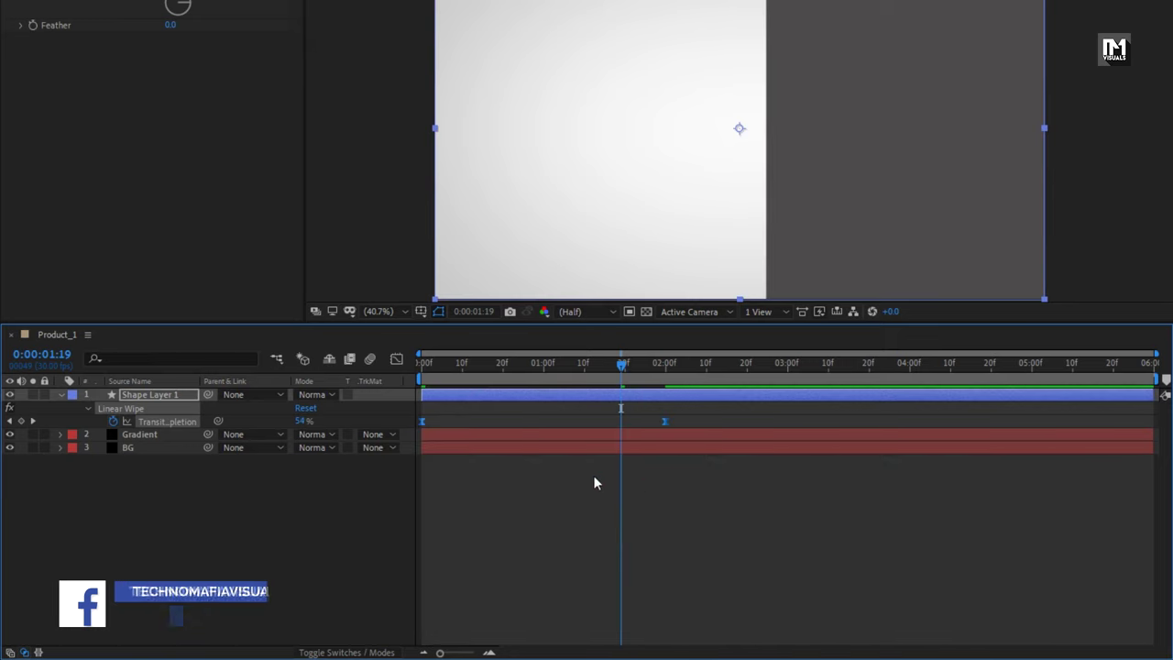
# Reshape the Transition Completion speed curve in the Graph Editor for a sharp early peak and a long, slow ease-out.
pyautogui.click(397, 359)
pyautogui.click(665, 404)
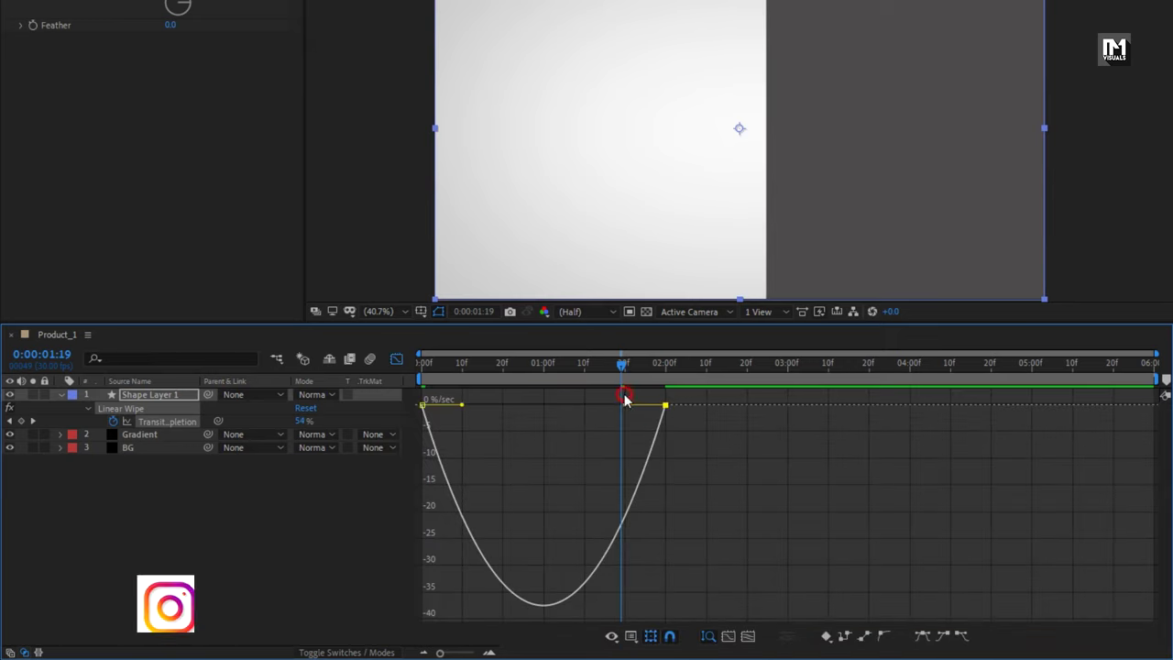
pyautogui.moveTo(623, 404); pyautogui.dragTo(479, 406)
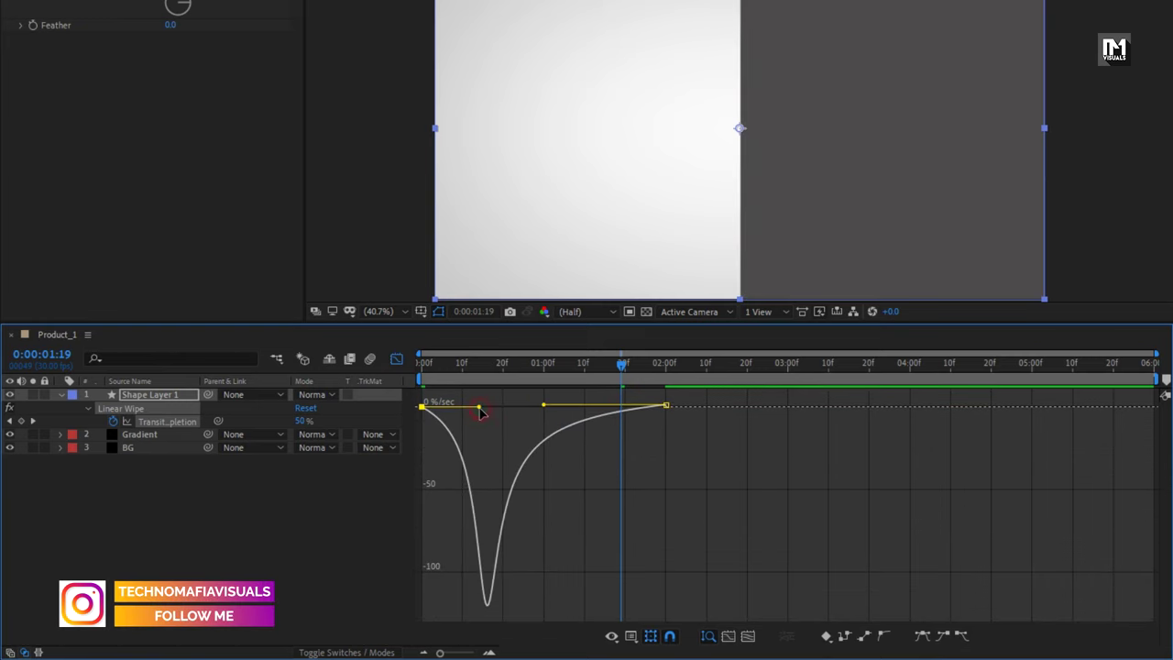
pyautogui.click(397, 359)
# Keyframe the Linear Wipe's Wipe Angle at 180° at 1 second and 270° at 0:00:03:15.
pyautogui.moveTo(431, 372); pyautogui.dragTo(531, 373)
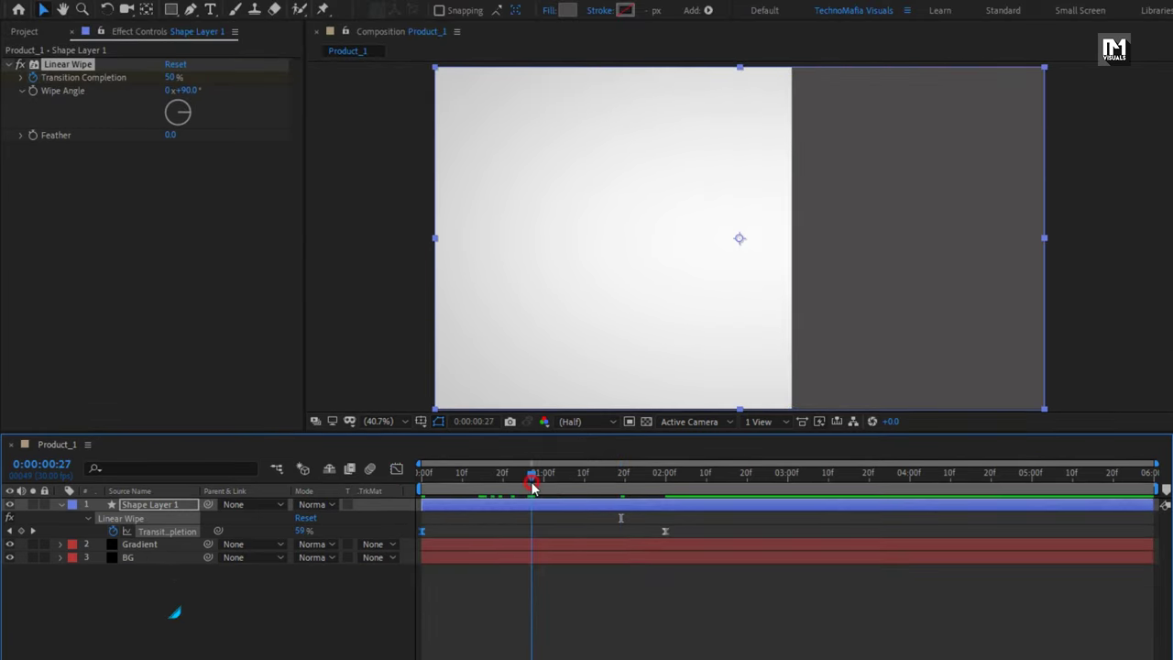
pyautogui.moveTo(533, 486); pyautogui.dragTo(544, 486)
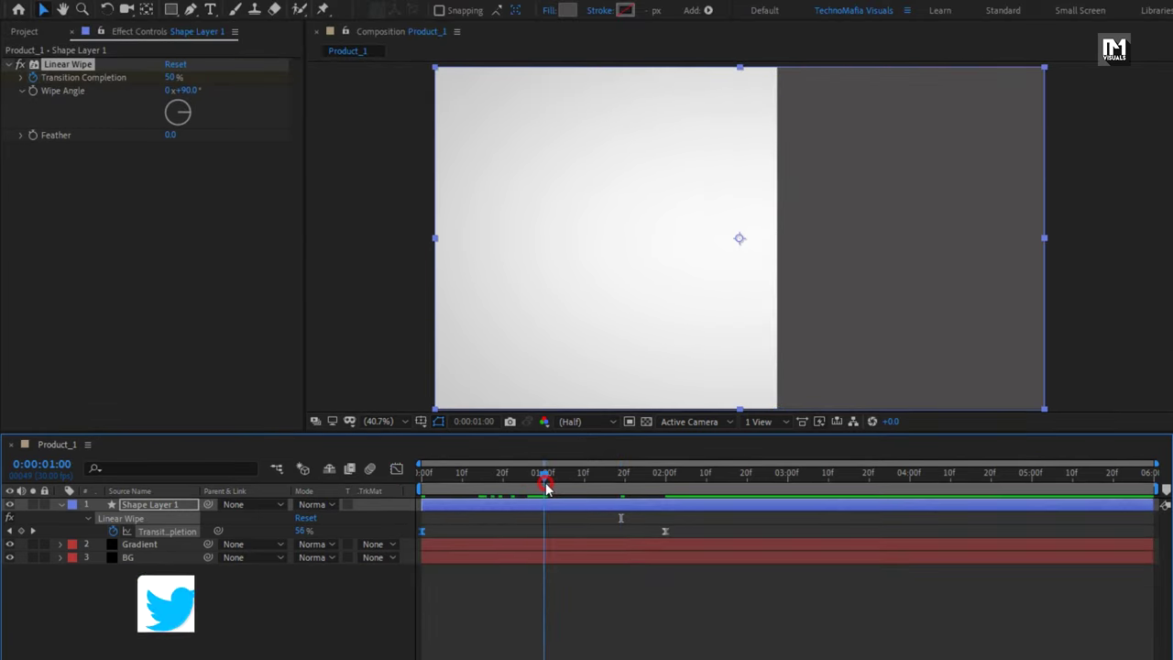
pyautogui.click(31, 93)
pyautogui.moveTo(189, 91); pyautogui.dragTo(256, 86)
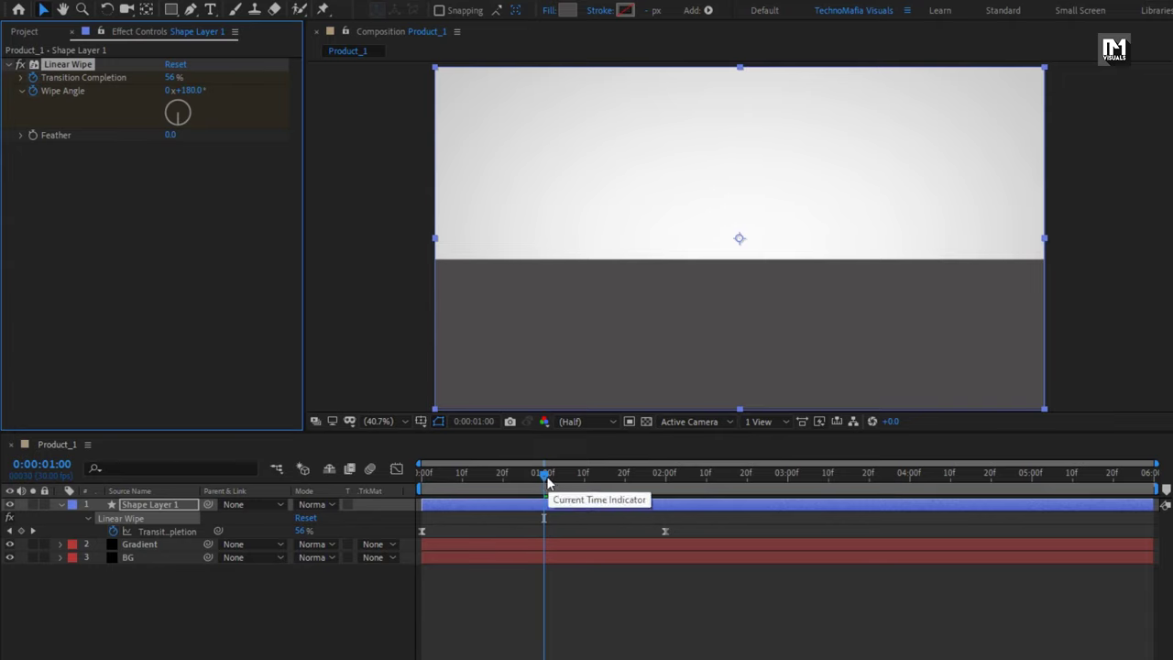
pyautogui.moveTo(544, 476); pyautogui.dragTo(839, 481)
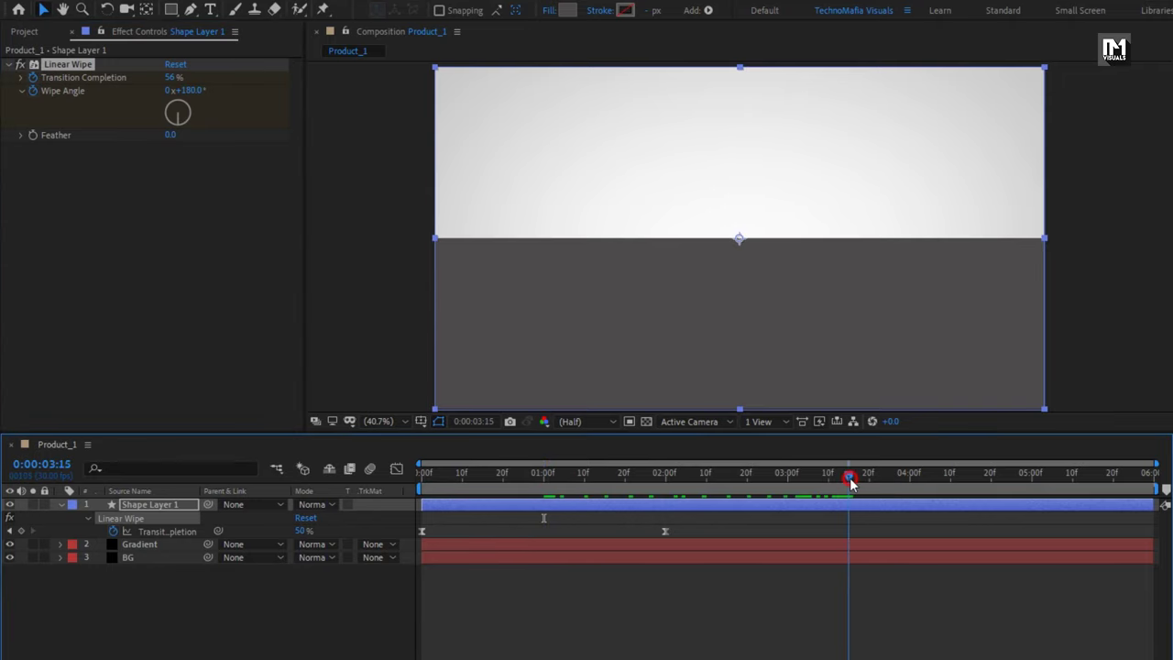
pyautogui.moveTo(199, 96); pyautogui.dragTo(266, 92)
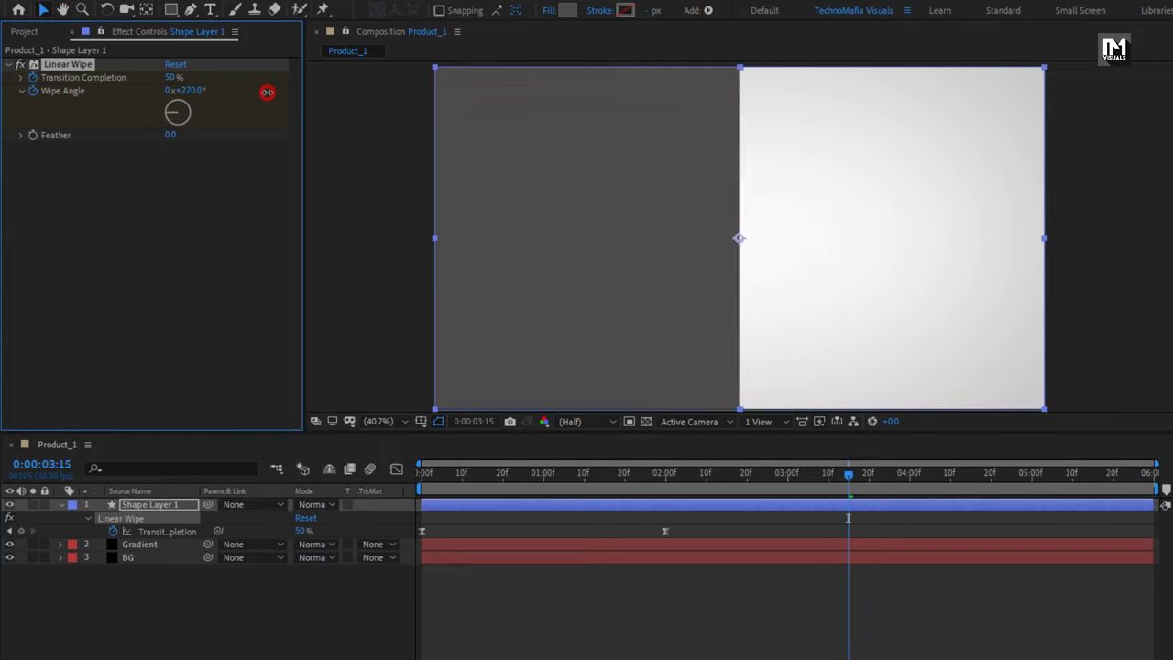
# Reveal Shape Layer 1's modified properties and apply Easy Ease to both Wipe Angle keyframes.
pyautogui.moveTo(848, 475); pyautogui.dragTo(823, 466)
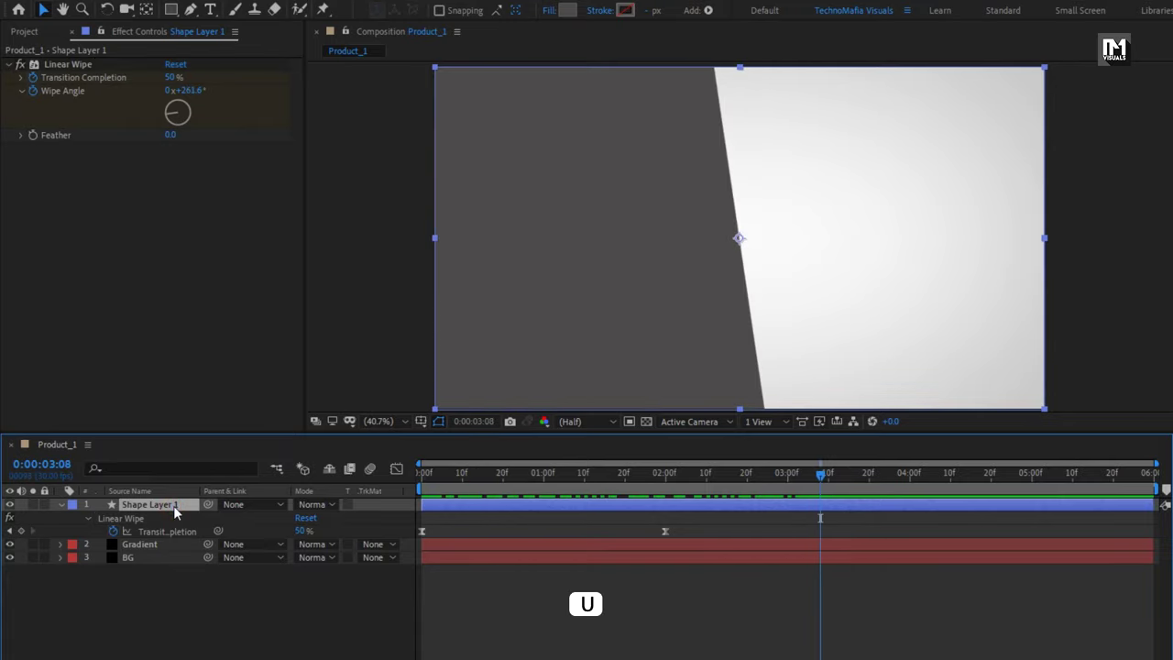
pyautogui.press('u')
pyautogui.press('u')
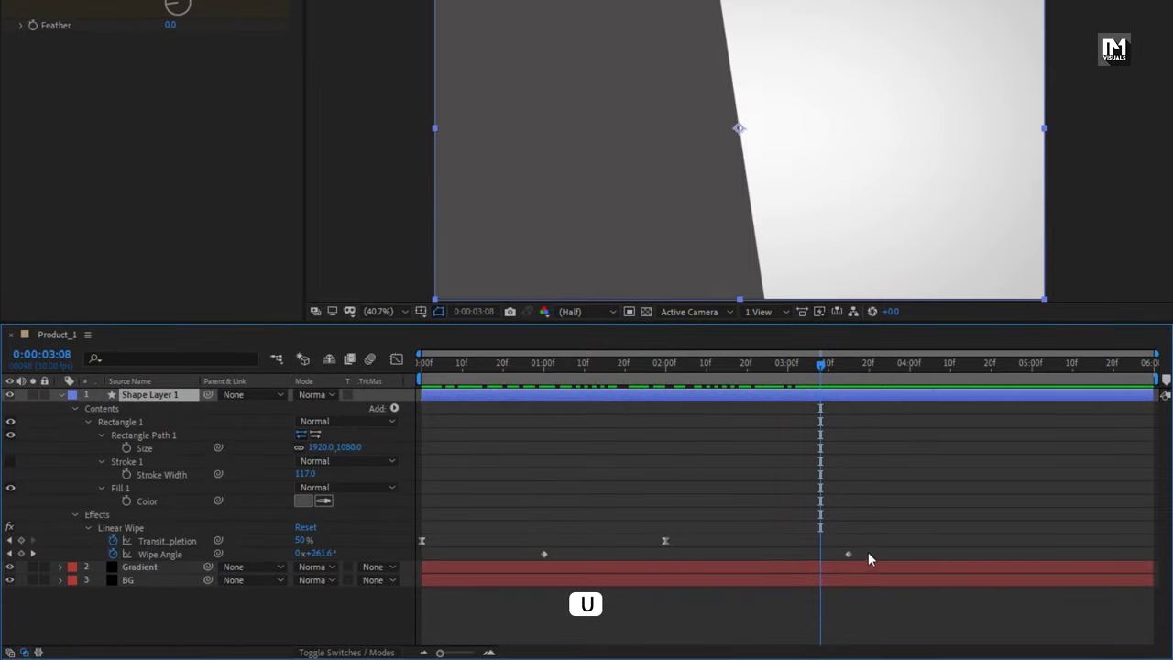
pyautogui.moveTo(868, 617); pyautogui.dragTo(528, 628)
pyautogui.moveTo(529, 562); pyautogui.dragTo(546, 555)
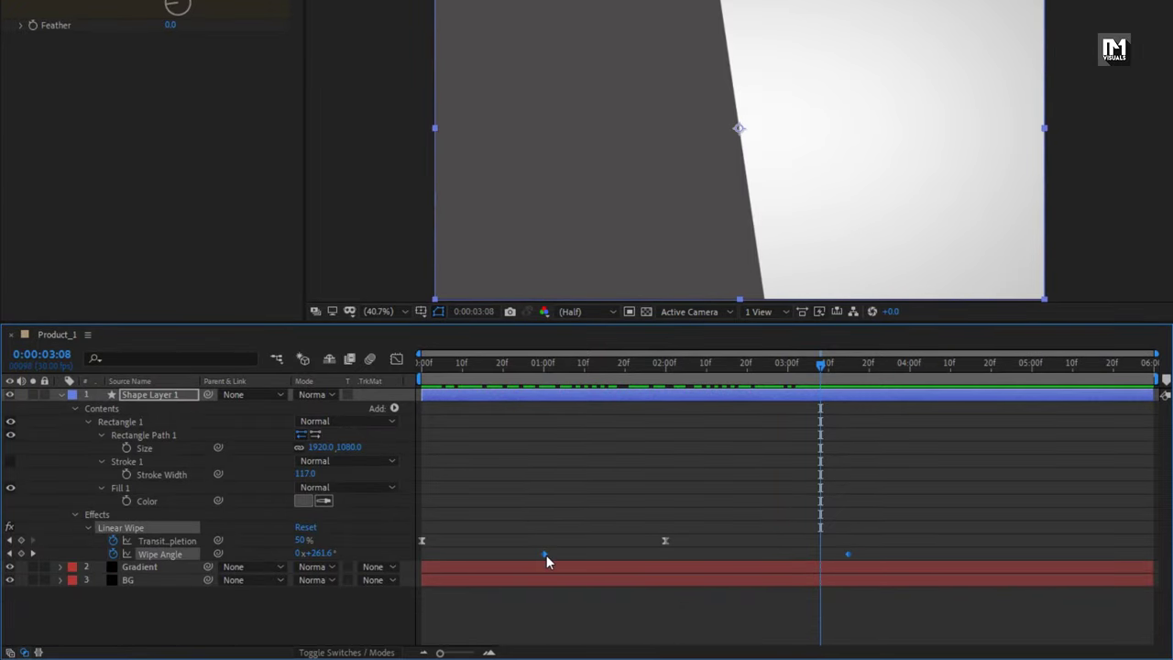
pyautogui.rightClick(546, 554)
pyautogui.moveTo(678, 544)
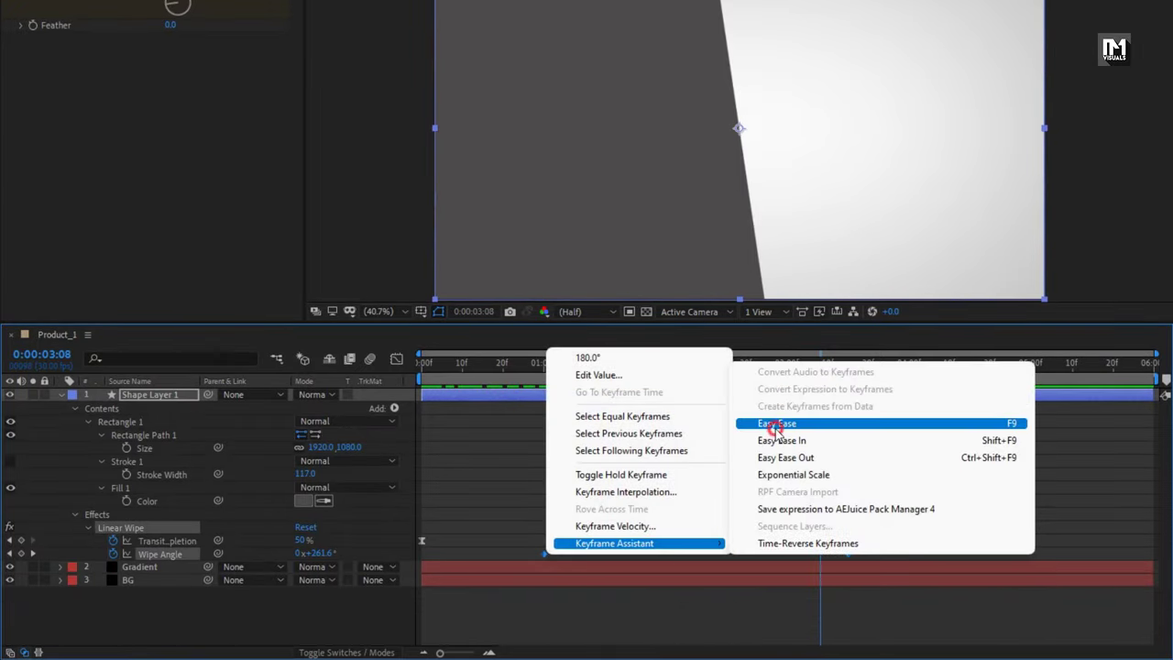
pyautogui.click(846, 423)
# Reshape the Wipe Angle speed curve in the Graph Editor by extending both keyframes' handles, with the longer ease on the end keyframe.
pyautogui.click(398, 359)
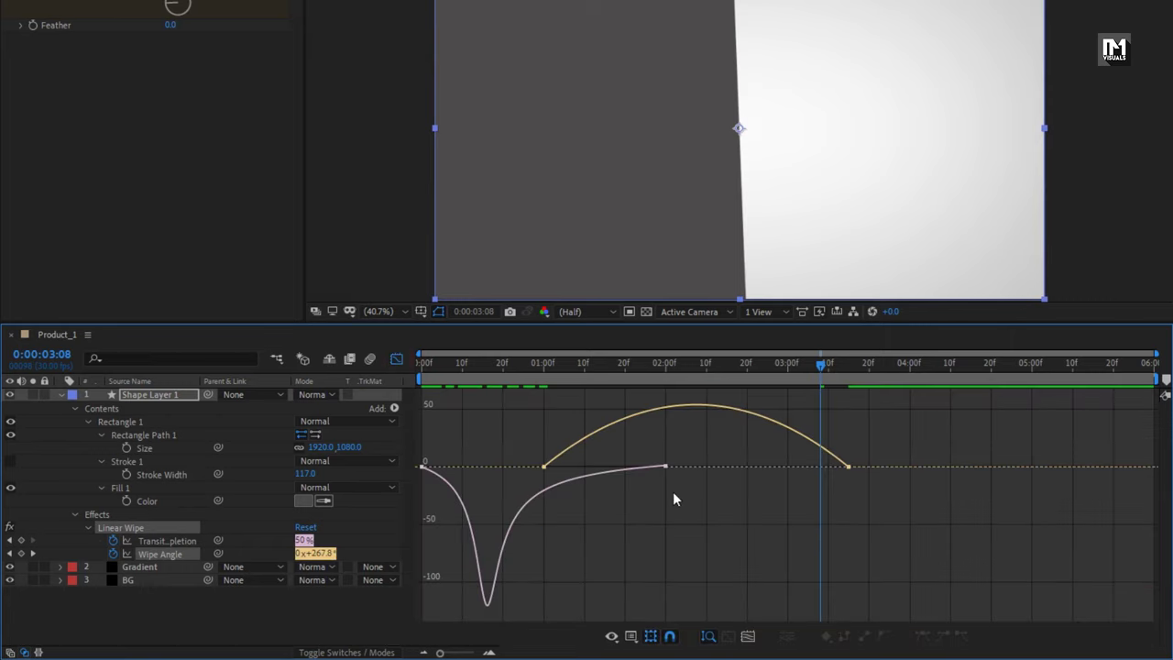
pyautogui.click(849, 467)
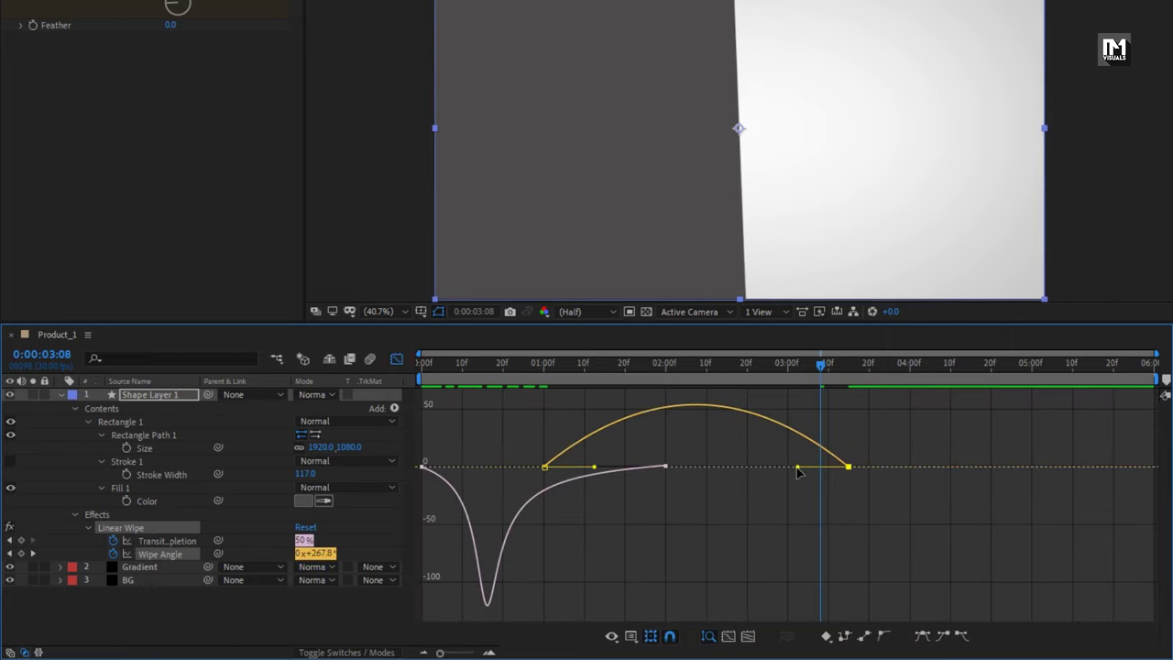
pyautogui.moveTo(797, 467); pyautogui.dragTo(721, 466)
pyautogui.moveTo(594, 495); pyautogui.dragTo(621, 500)
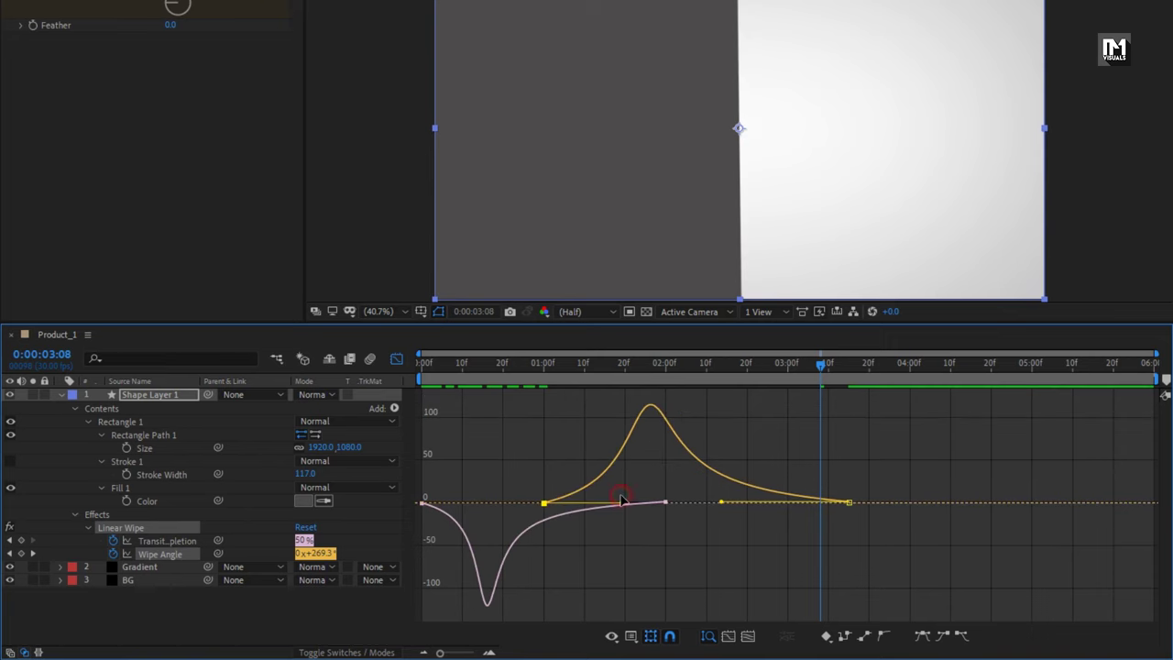
pyautogui.click(399, 359)
# Play back the shape layer's wipe and rotation animation from the first frame.
pyautogui.click(419, 362)
pyautogui.press('space')
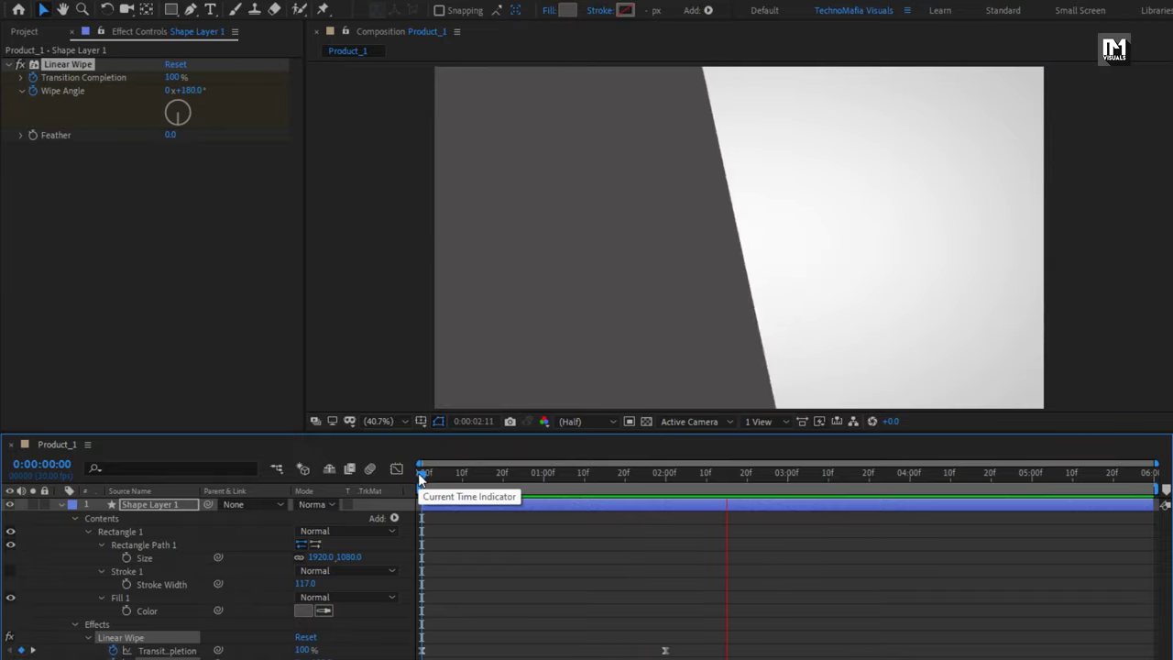
pyautogui.press('space')
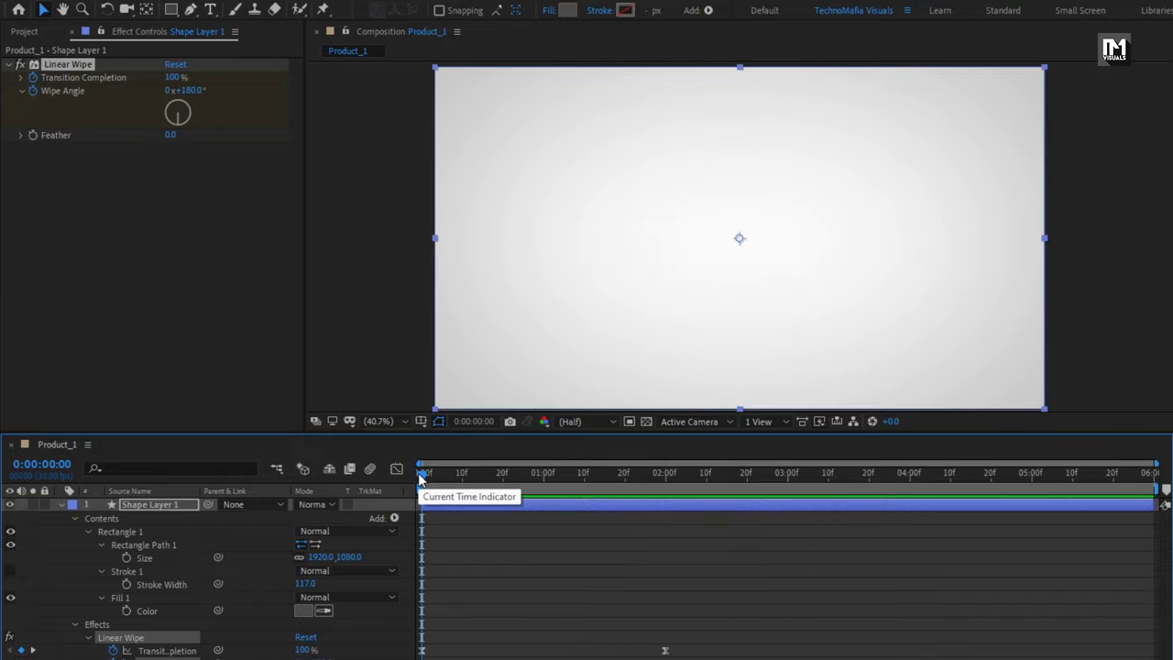
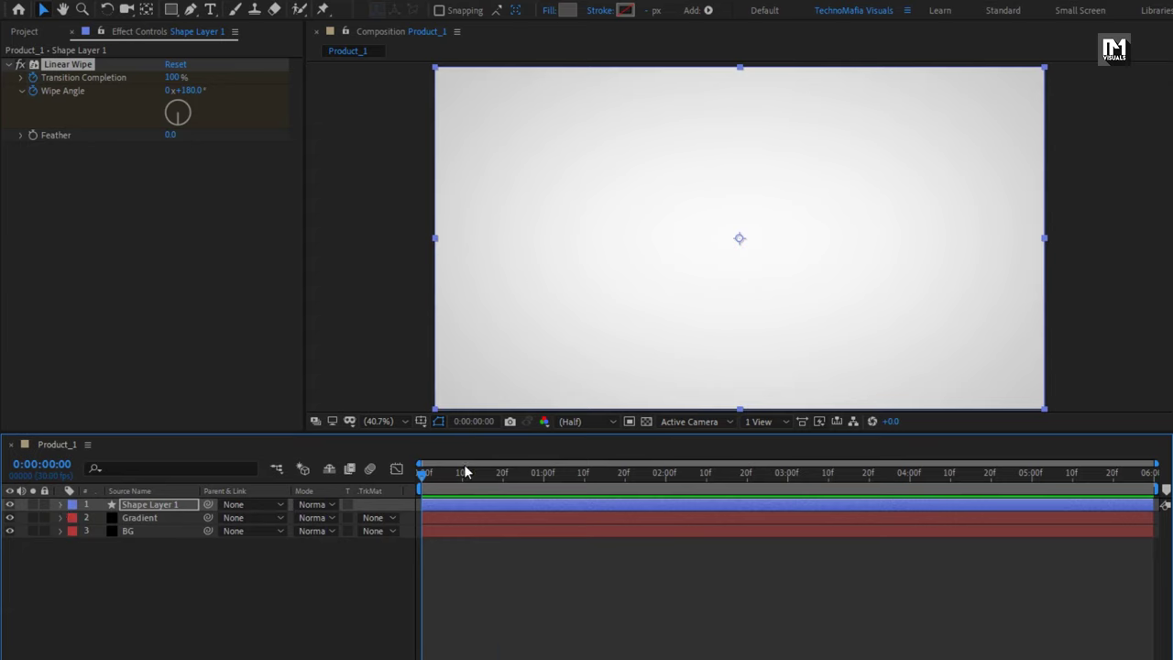
# Move the time to 0:00:02:19 and apply the Fill effect to Shape Layer 1.
pyautogui.moveTo(464, 471); pyautogui.dragTo(743, 475)
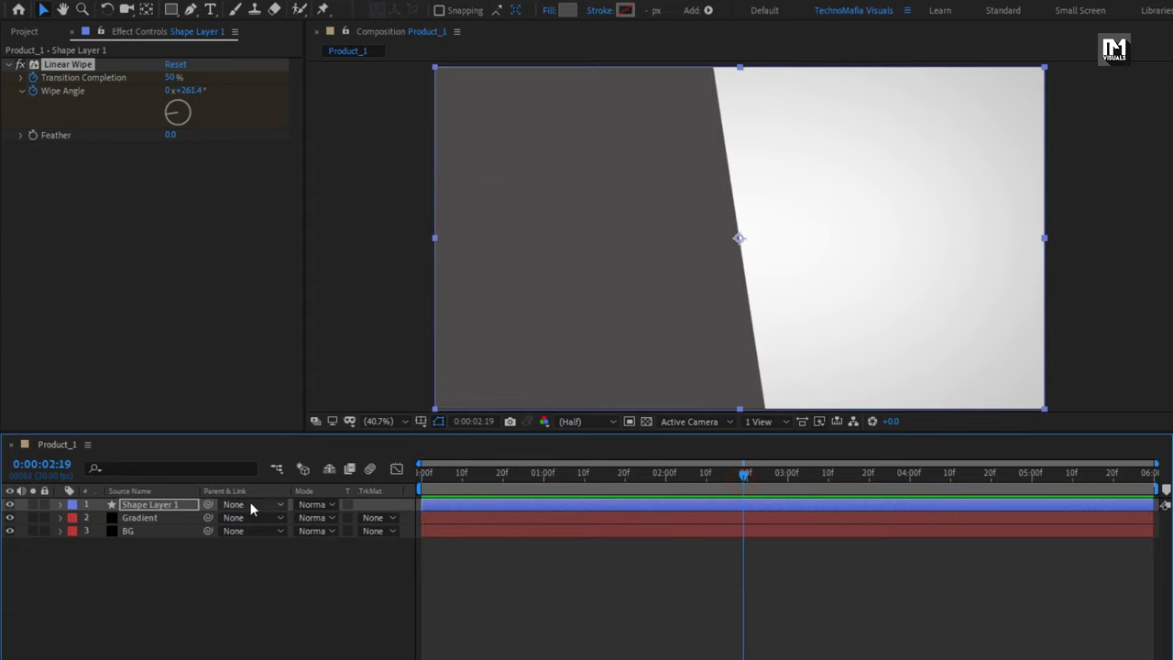
pyautogui.click(167, 505)
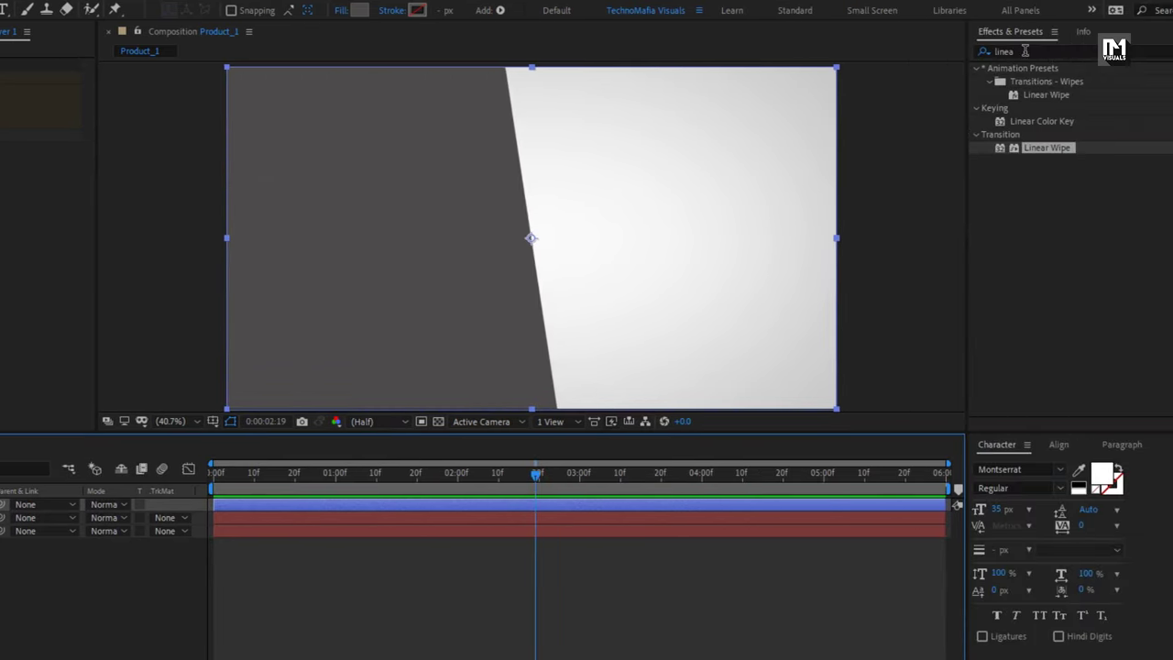
pyautogui.click(963, 46)
pyautogui.write('fill')
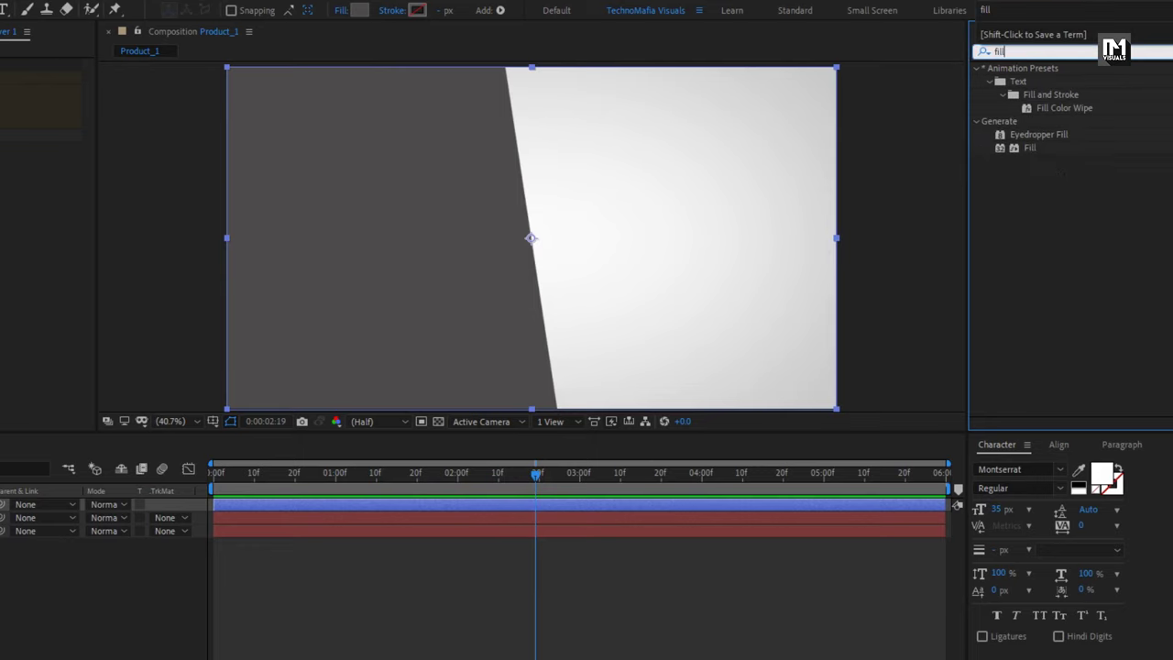
pyautogui.doubleClick(1031, 147)
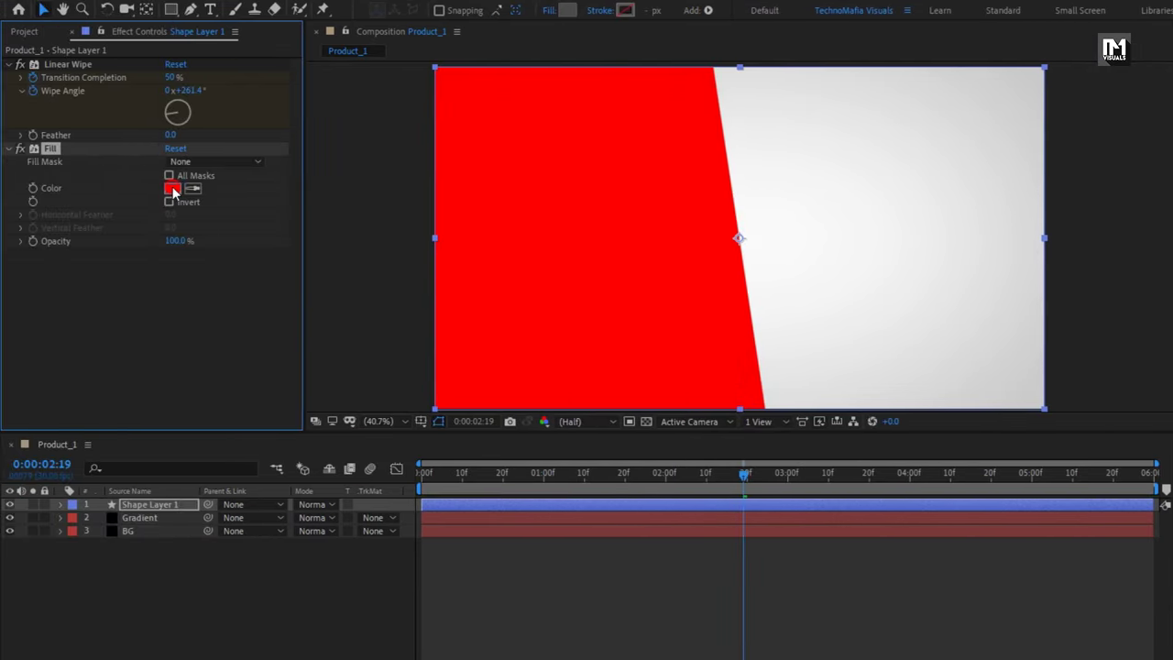
# Change the Fill effect's colour on Shape Layer 1 to a dark golden orange.
pyautogui.click(172, 190)
pyautogui.click(256, 403)
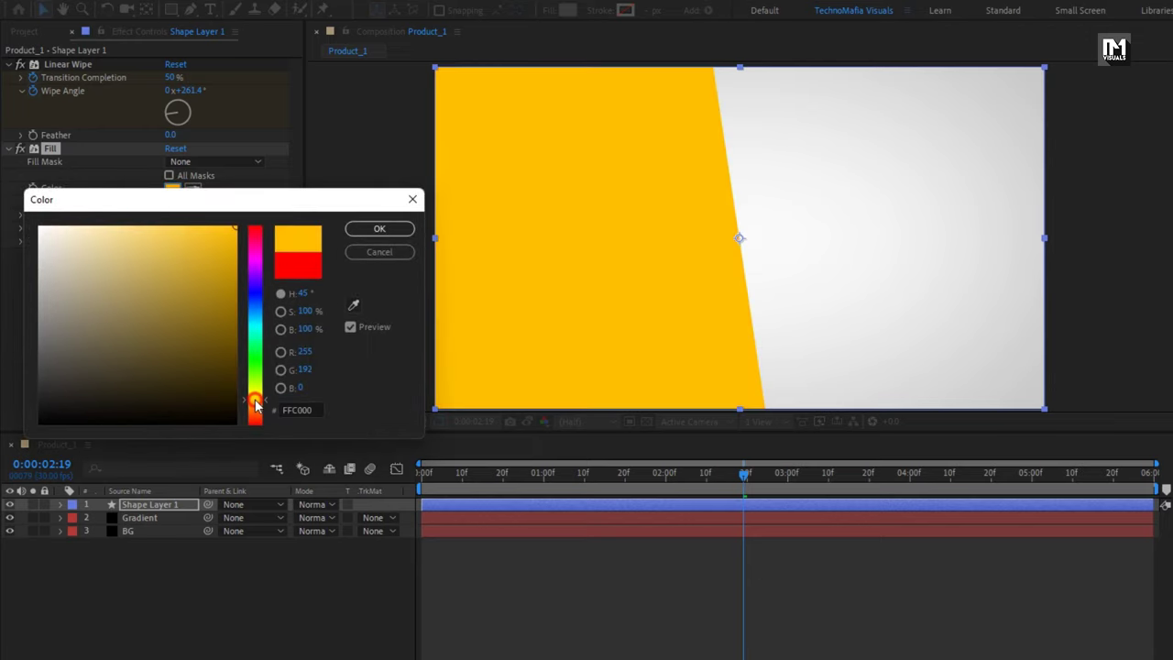
pyautogui.moveTo(255, 403); pyautogui.dragTo(257, 410)
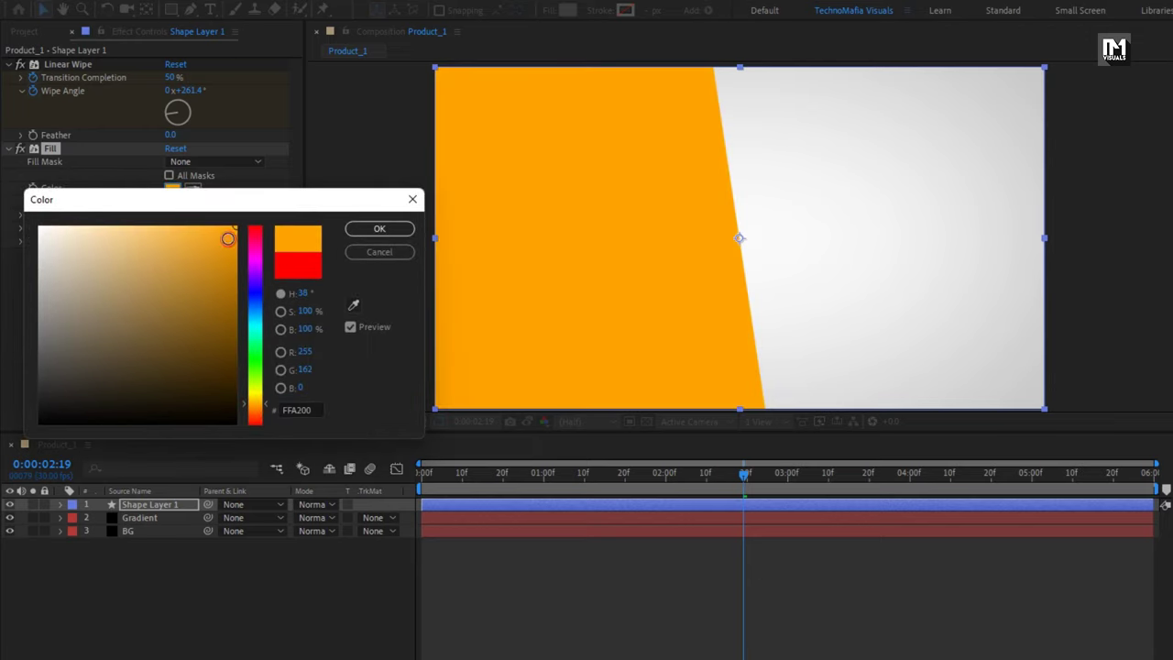
pyautogui.moveTo(228, 238)
pyautogui.mouseDown()
pyautogui.moveTo(226, 296)
pyautogui.moveTo(219, 280)
pyautogui.mouseUp()
pyautogui.click(379, 229)
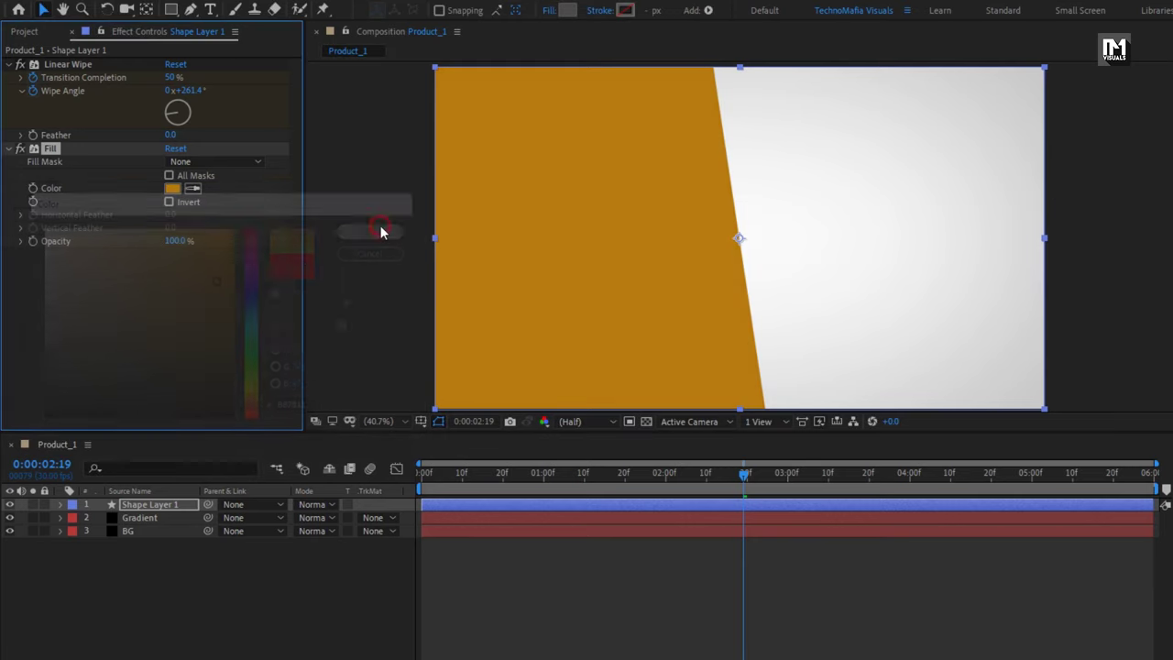
# Add galaxy-watch4.png to the centre of the composition above Shape Layer 1 and scale it to 43%.
pyautogui.click(28, 32)
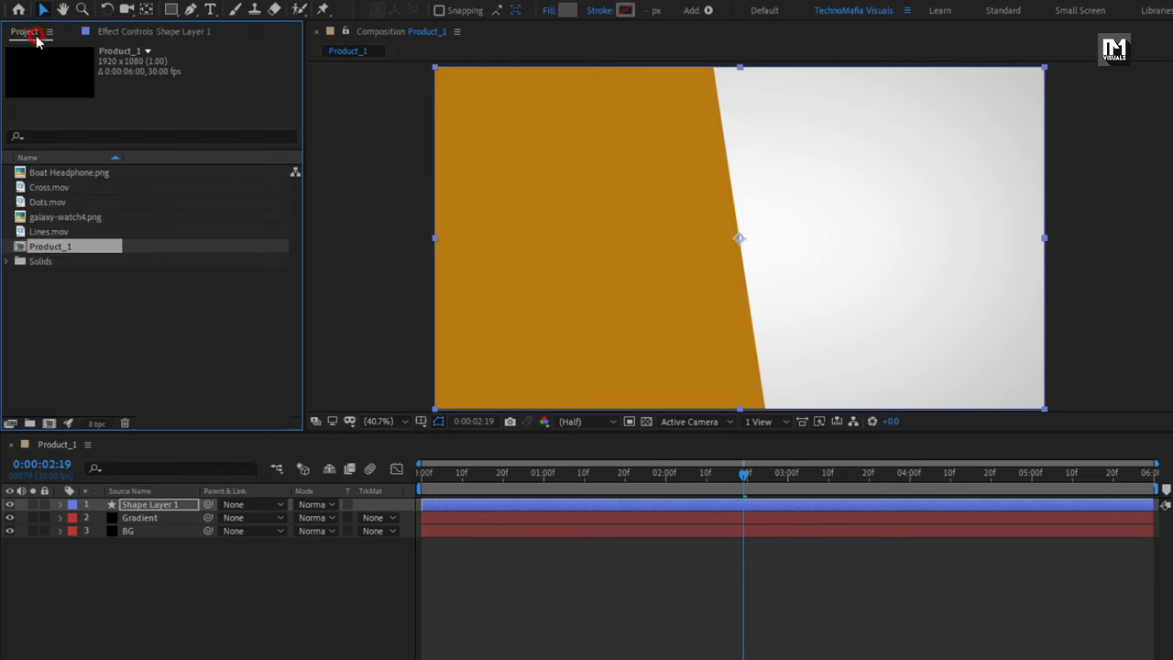
pyautogui.moveTo(70, 209)
pyautogui.mouseDown()
pyautogui.moveTo(741, 266)
pyautogui.moveTo(740, 240)
pyautogui.mouseUp()
pyautogui.press('s')
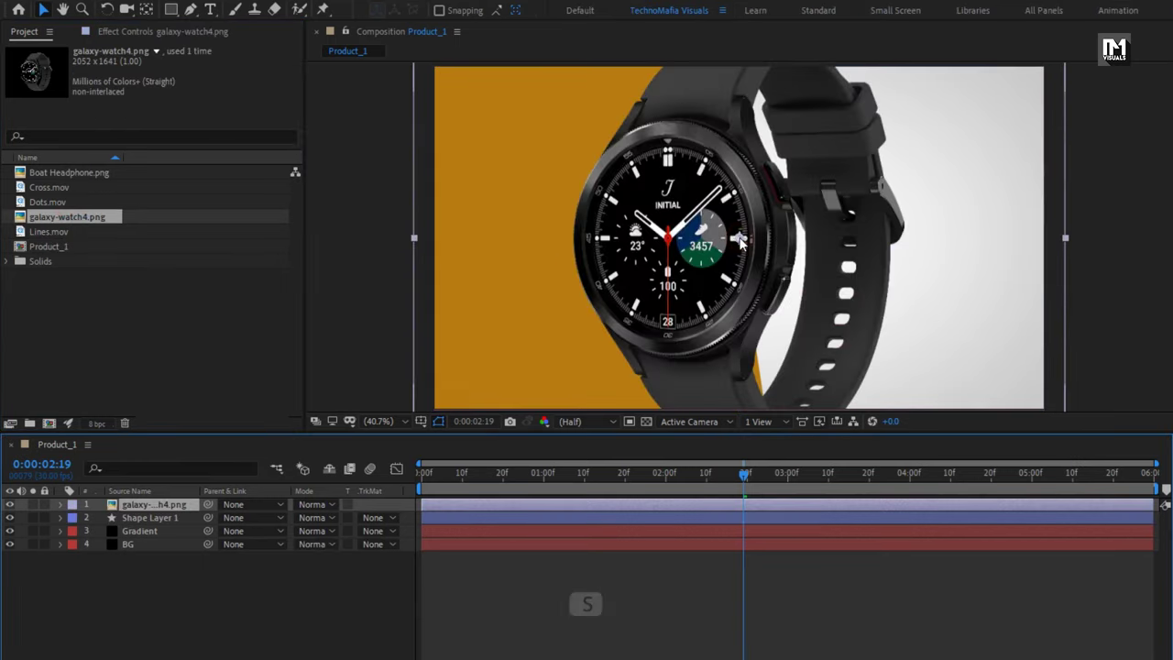
pyautogui.press('s')
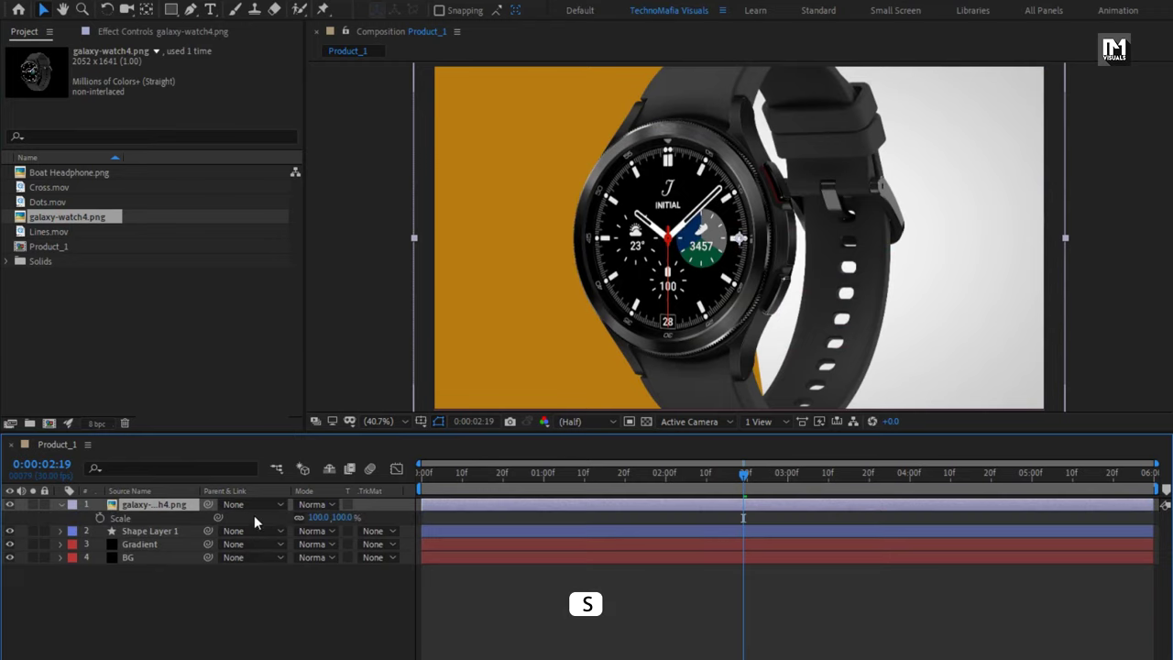
pyautogui.moveTo(334, 522); pyautogui.dragTo(296, 528)
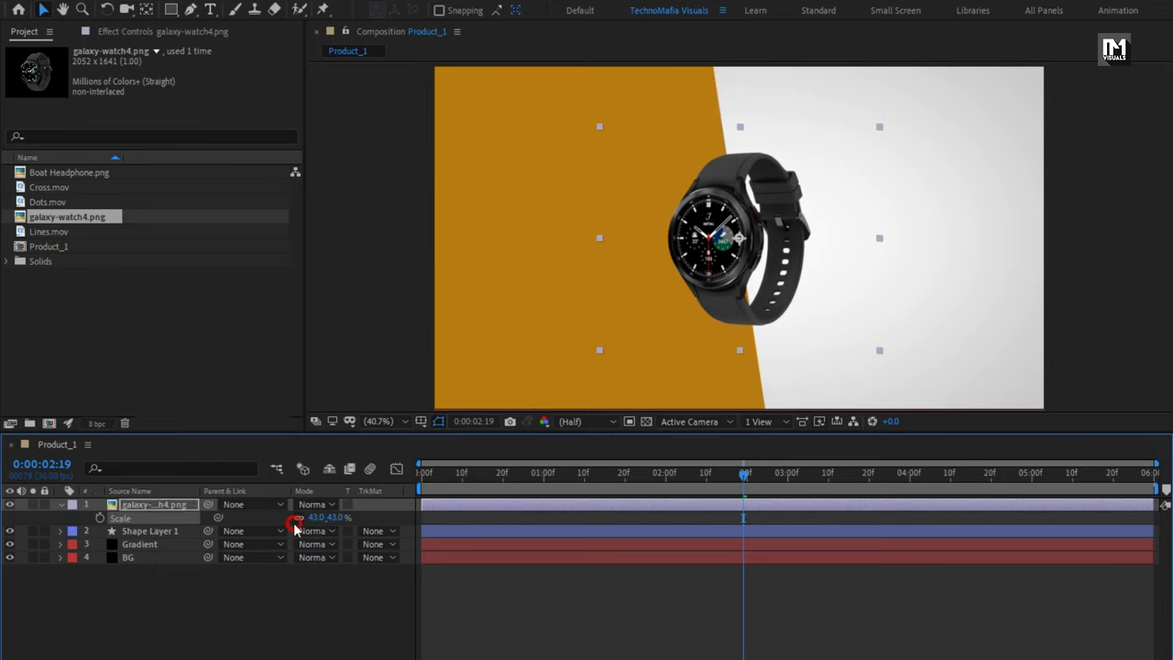
pyautogui.click(60, 505)
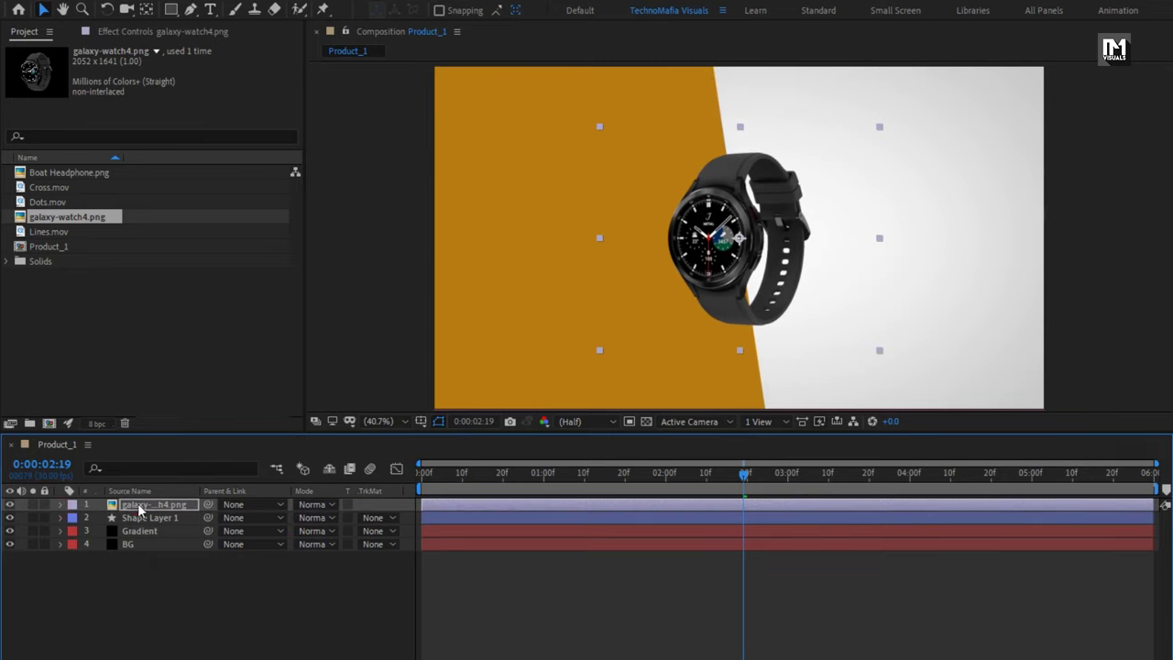
# Pre-compose the galaxy-watch4.png layer as Product_1, moving all attributes into the new composition.
pyautogui.rightClick(129, 505)
pyautogui.click(177, 436)
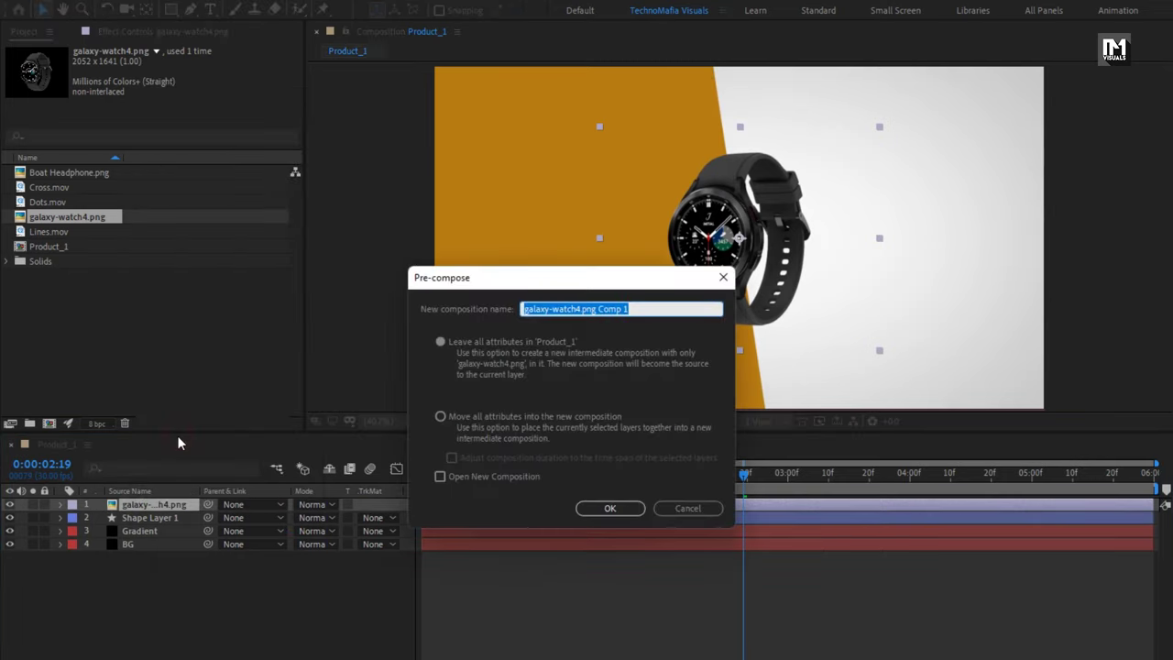
pyautogui.write('Product_1')
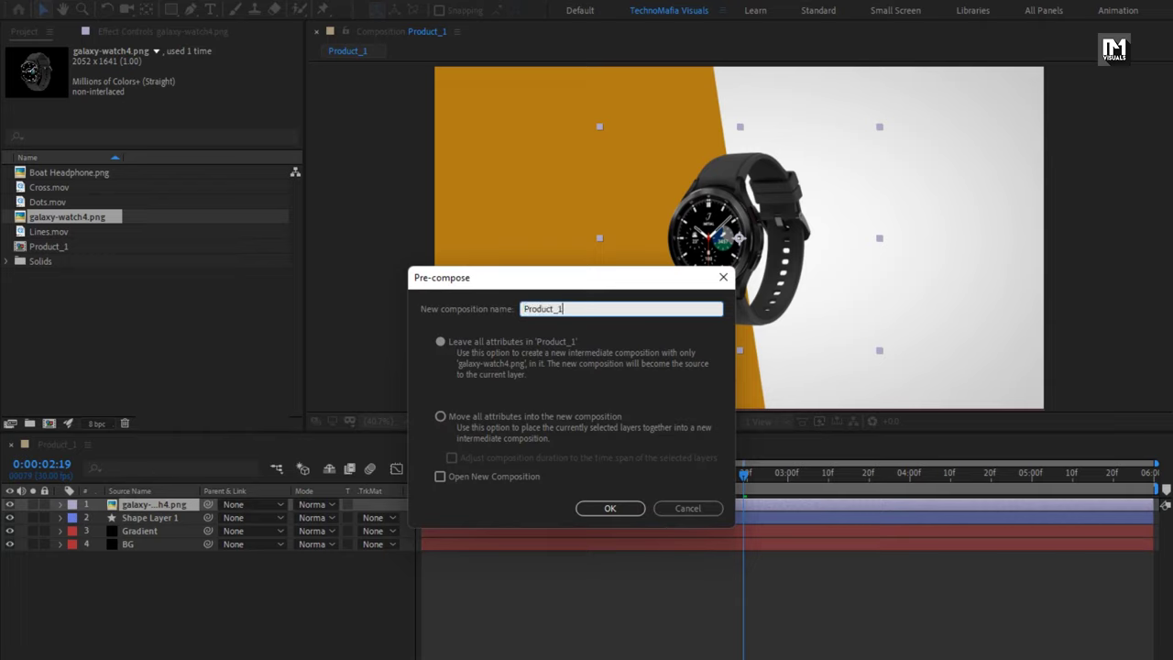
pyautogui.click(466, 416)
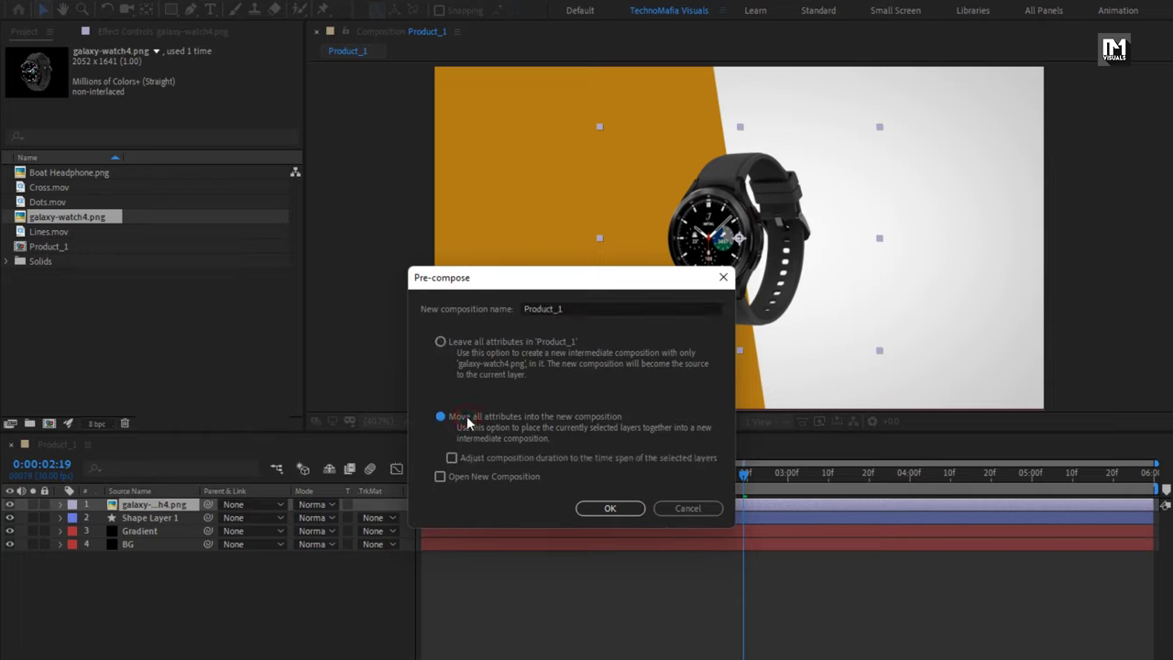
pyautogui.click(606, 511)
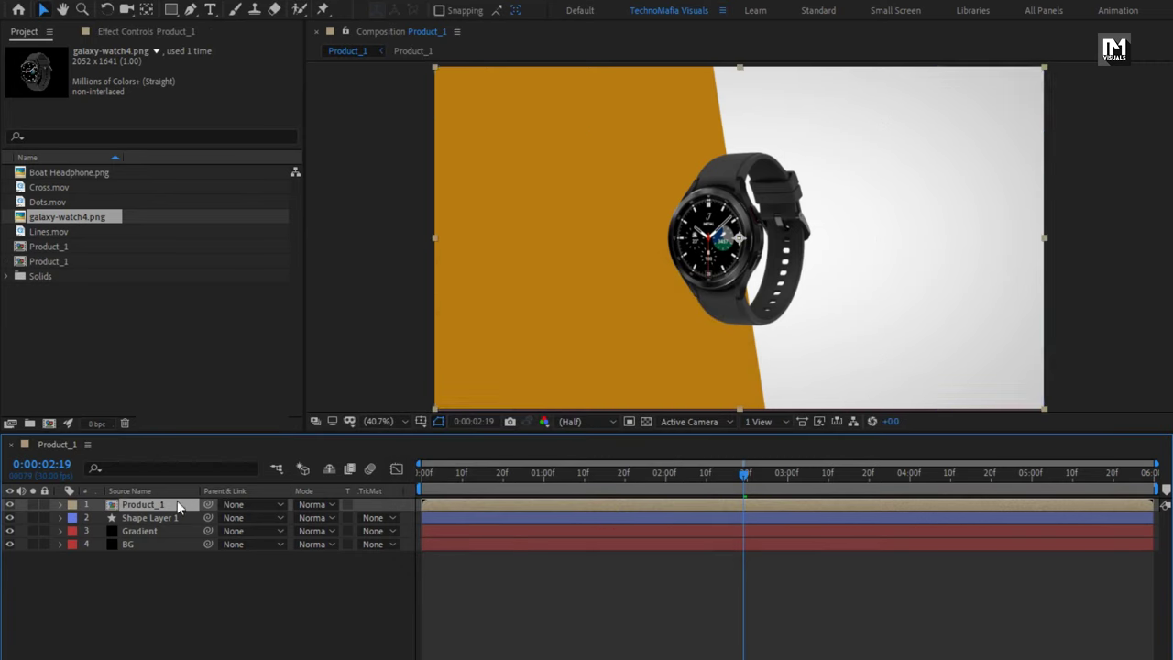
# Keyframe the watch precomp's Position at 960, 540 at 0:00:02:00 and at 960, 1408 at 0:00:00:00.
pyautogui.press('p')
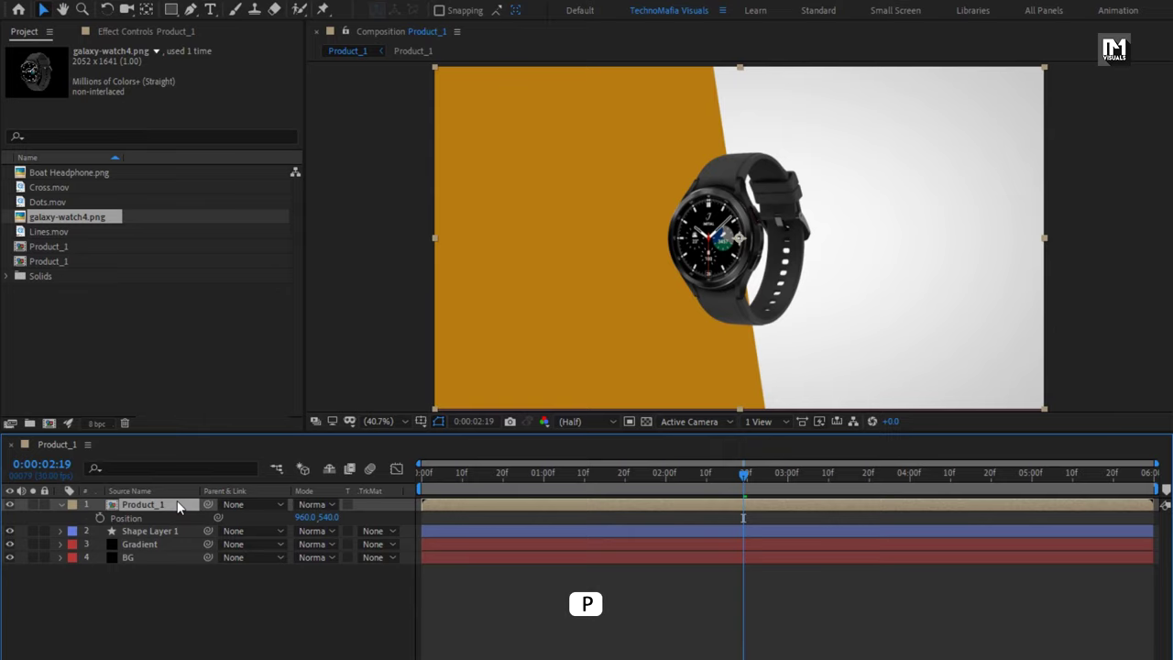
pyautogui.moveTo(606, 480); pyautogui.dragTo(666, 477)
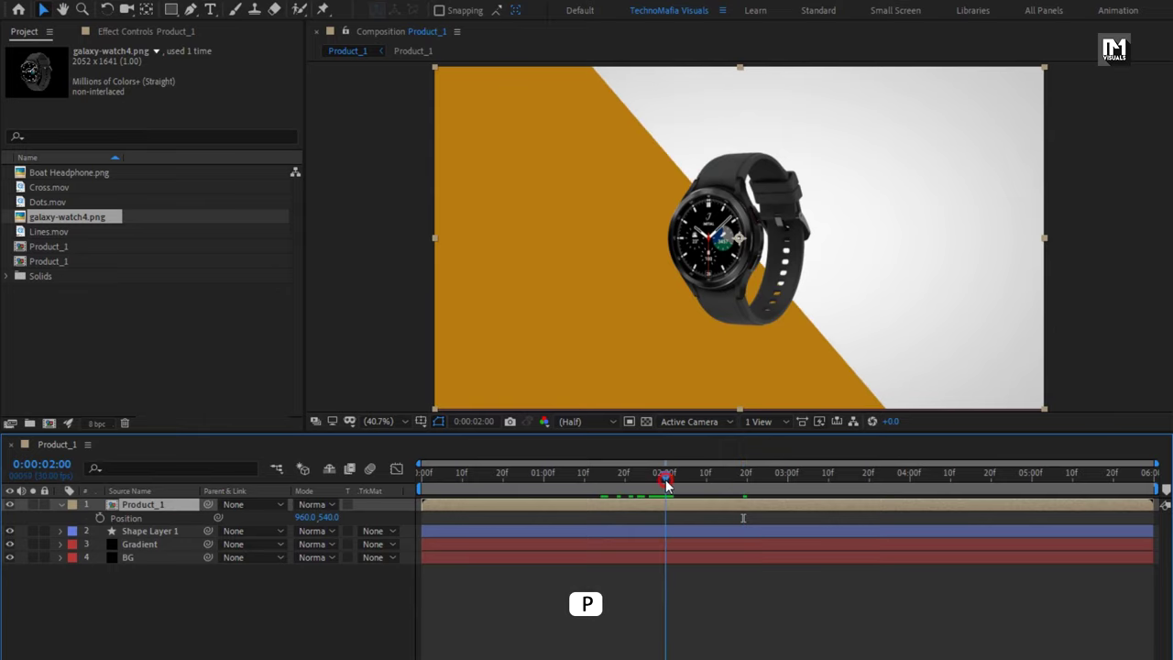
pyautogui.click(101, 519)
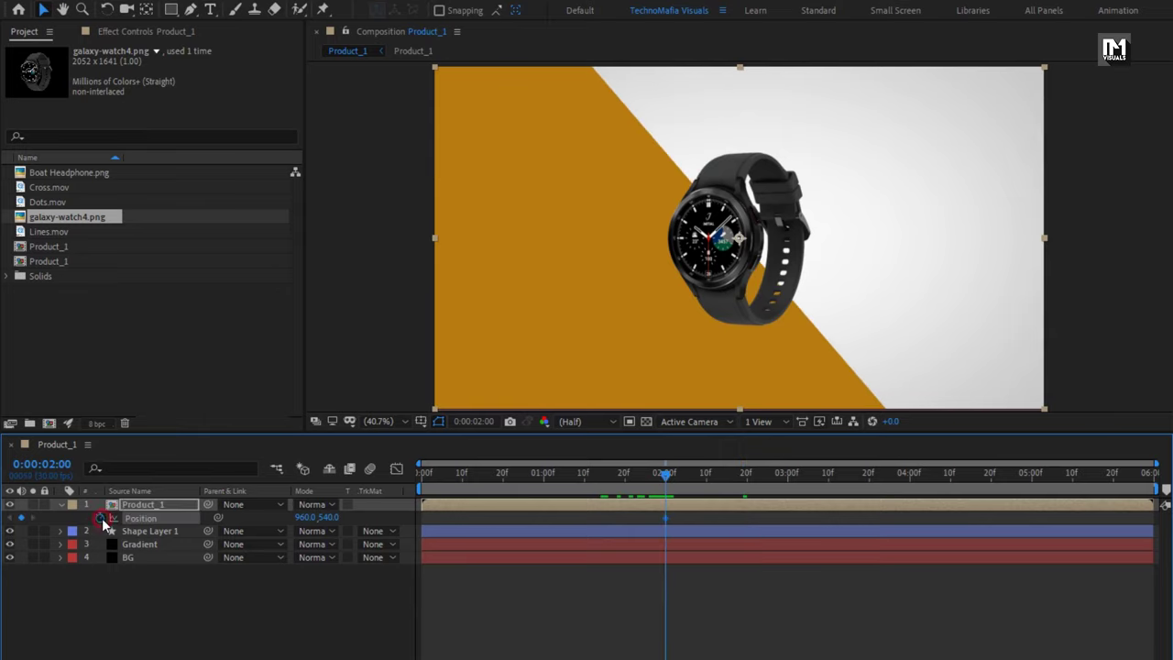
pyautogui.click(415, 474)
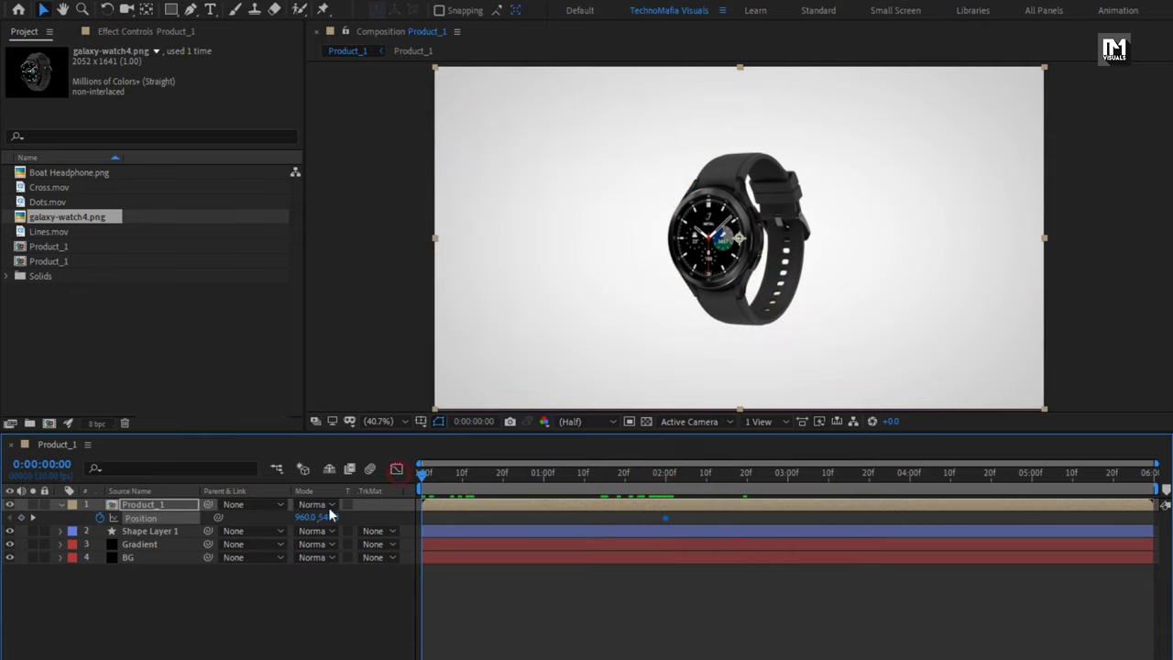
pyautogui.moveTo(325, 519); pyautogui.dragTo(1019, 503)
pyautogui.moveTo(421, 474)
pyautogui.mouseDown()
pyautogui.moveTo(727, 467)
pyautogui.moveTo(420, 455)
pyautogui.mouseUp()
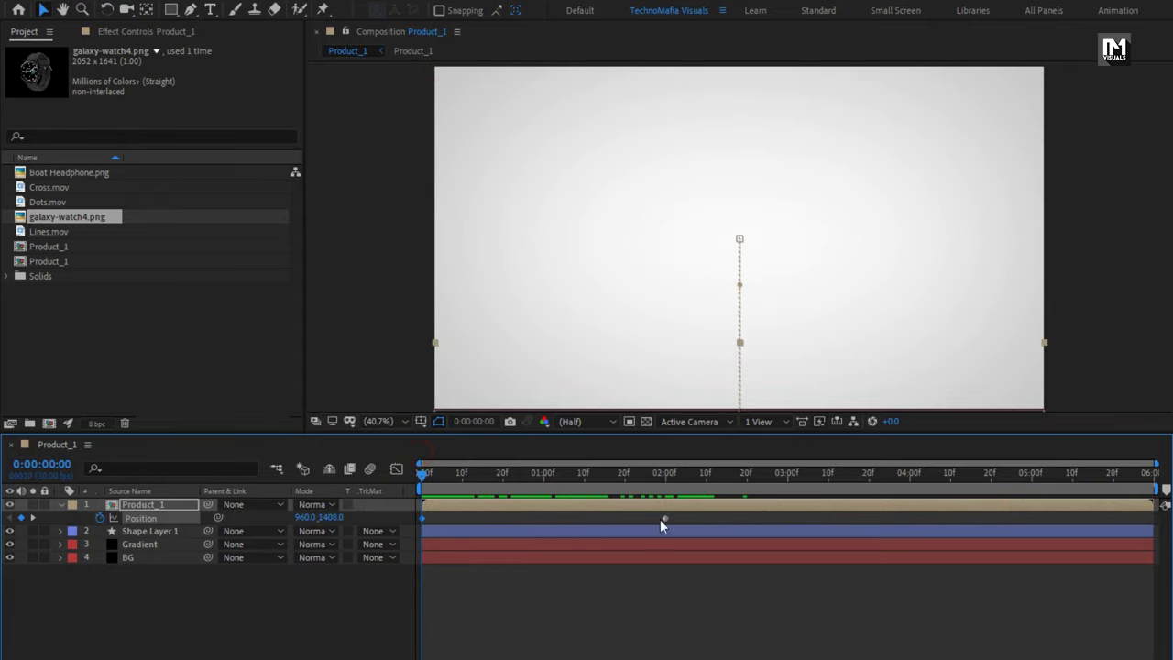
# Apply Easy Ease to both Position keyframes of the watch precomp.
pyautogui.moveTo(675, 512); pyautogui.dragTo(419, 521)
pyautogui.rightClick(424, 517)
pyautogui.moveTo(550, 603)
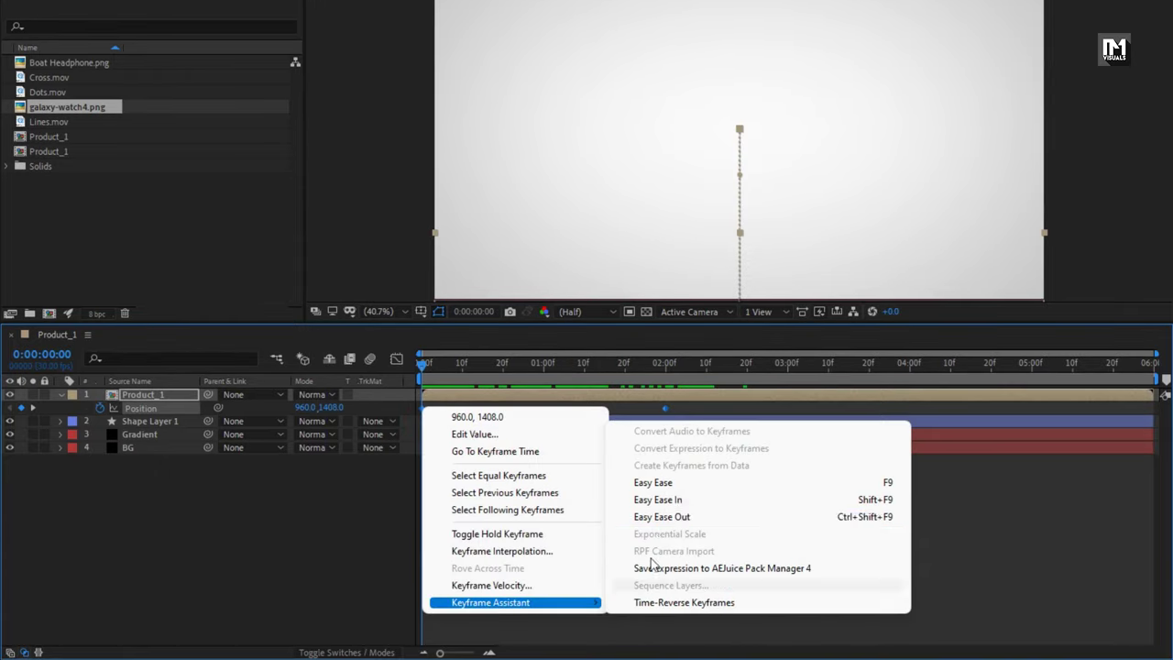
pyautogui.click(653, 482)
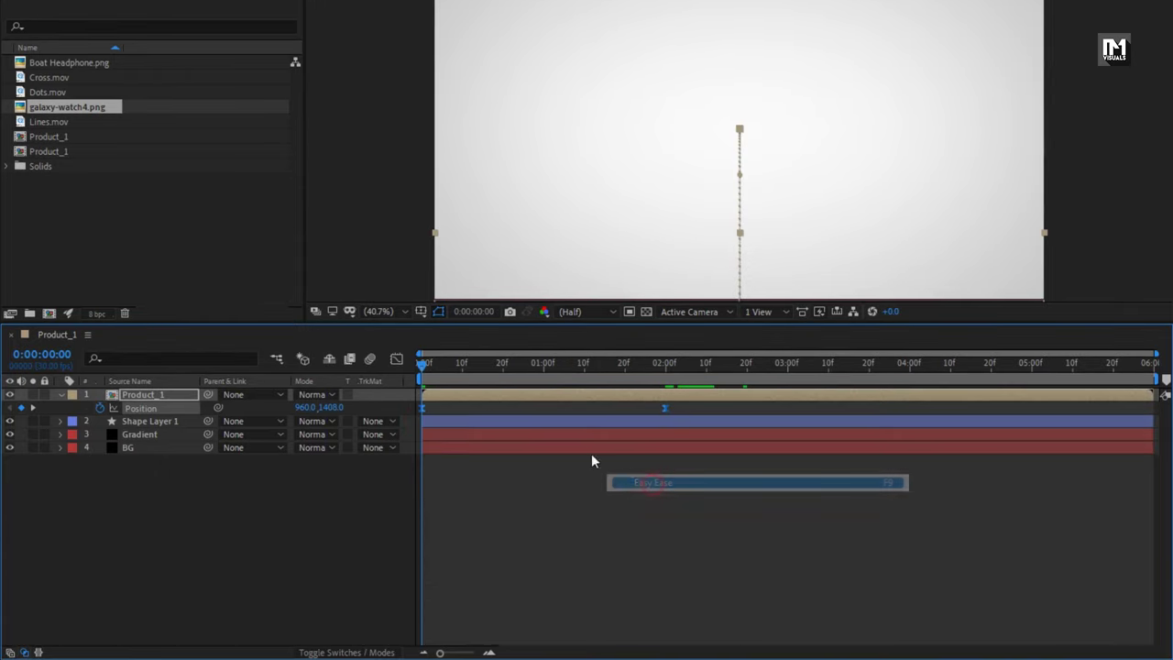
# Extend the end keyframe's ease on the watch's Position curve in the Graph Editor and preview the motion up to 0:00:01:13.
pyautogui.click(397, 359)
pyautogui.moveTo(685, 598); pyautogui.dragTo(497, 607)
pyautogui.click(397, 359)
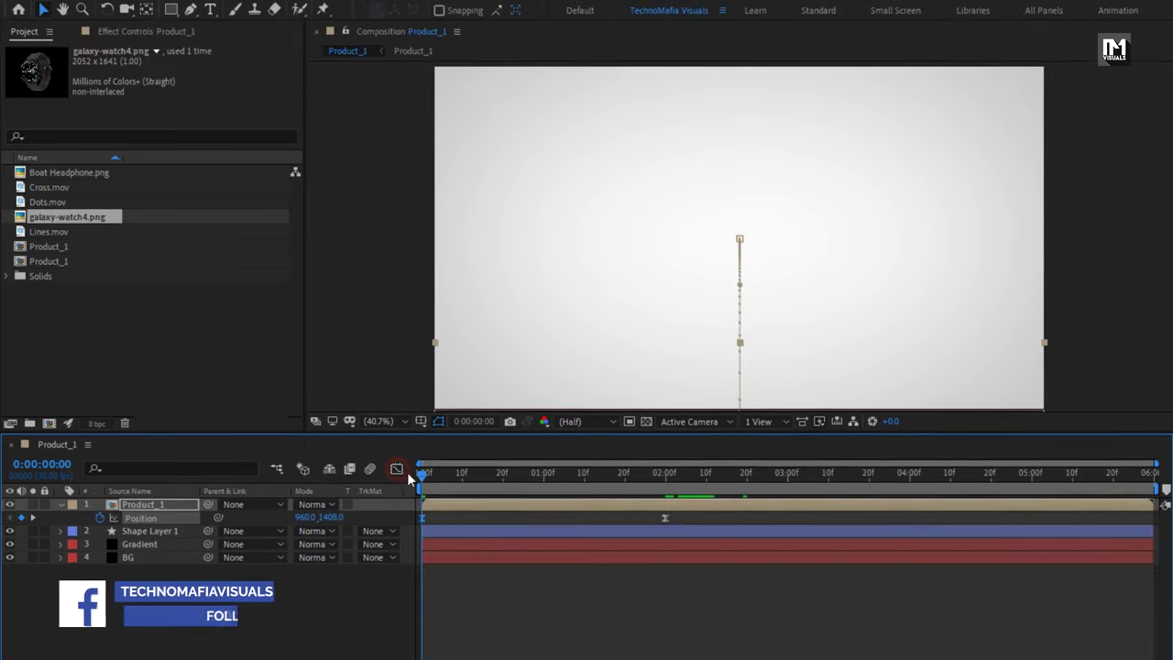
pyautogui.moveTo(422, 474); pyautogui.dragTo(596, 479)
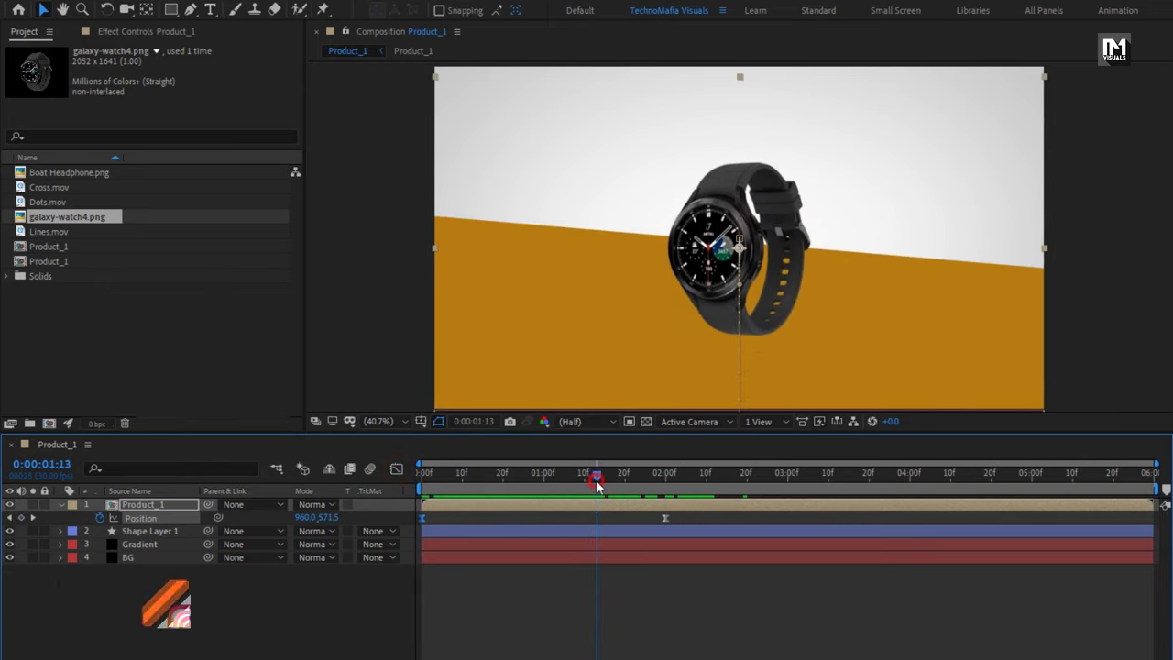
# Collapse and deselect the watch precomp layer, and create a new full-frame rectangle shape layer.
pyautogui.click(60, 504)
pyautogui.hotkey('ctrl', 'shift', 'a')
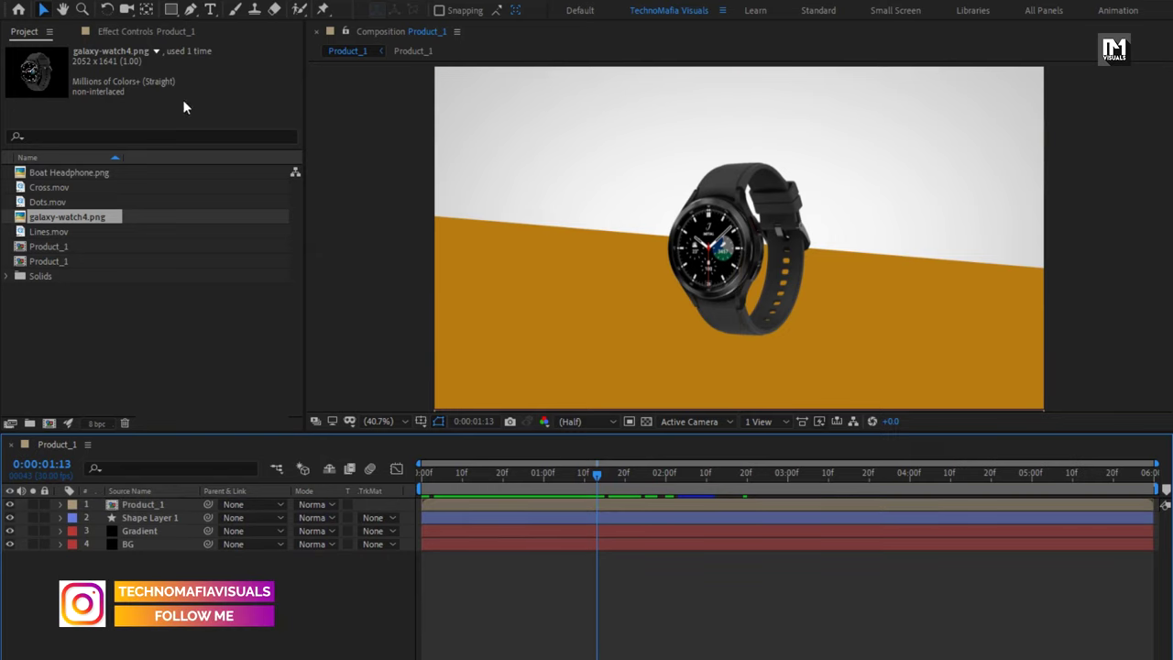
pyautogui.doubleClick(171, 10)
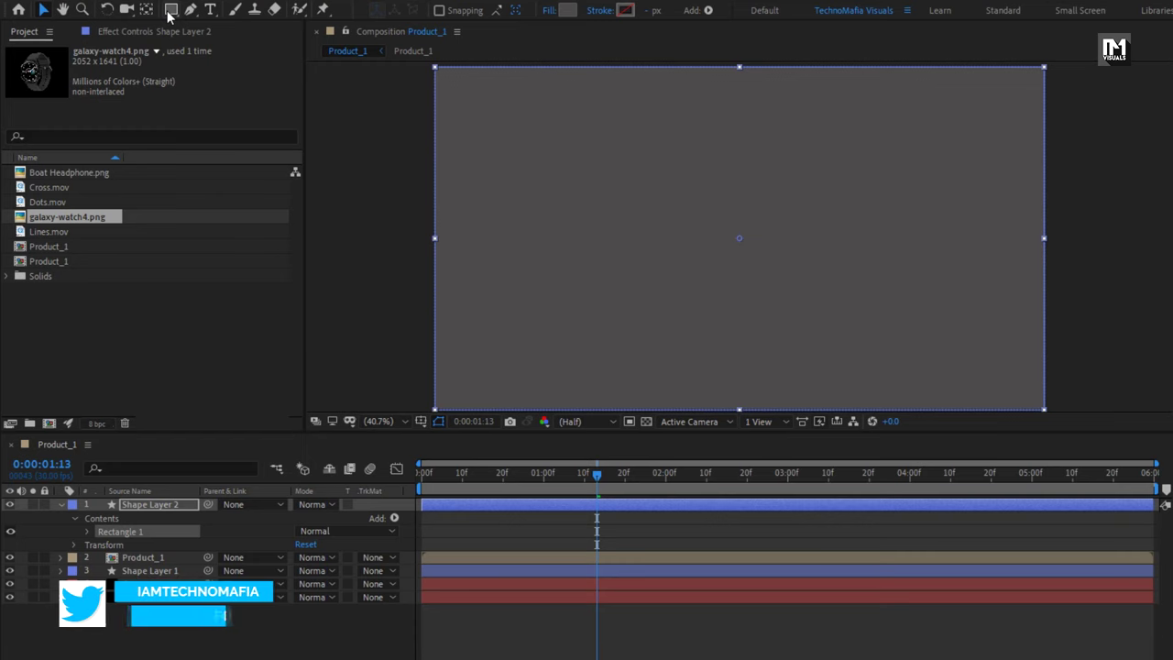
# Find the Linear Wipe transition effect and apply it to Shape Layer 2.
pyautogui.doubleClick(990, 51)
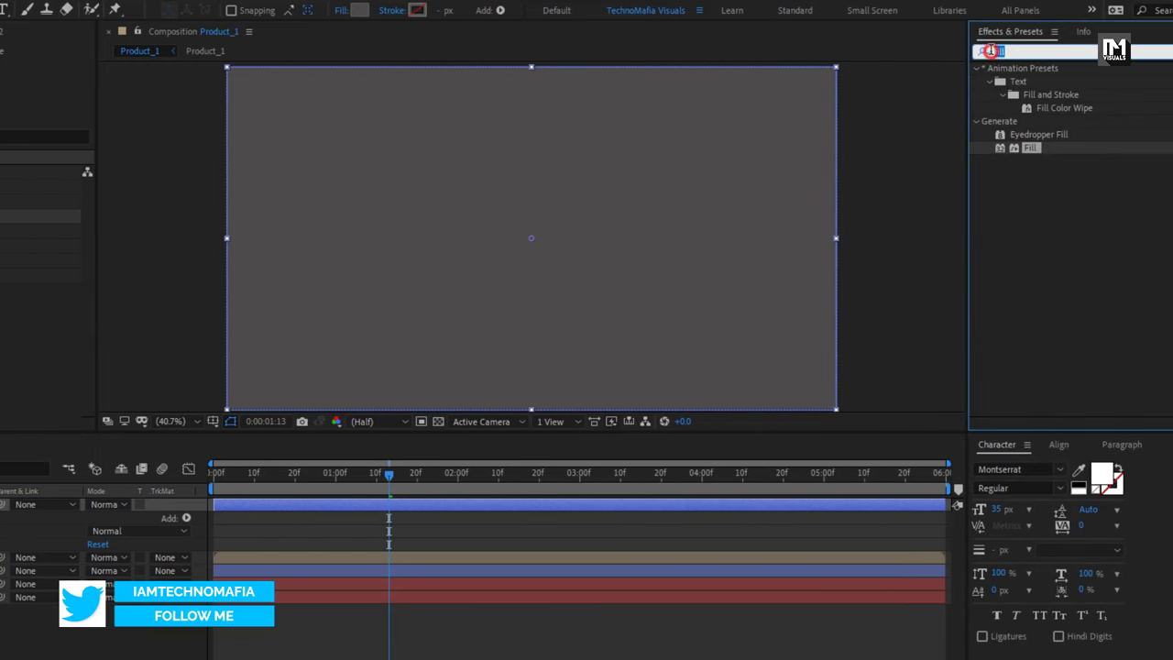
pyautogui.write('linea')
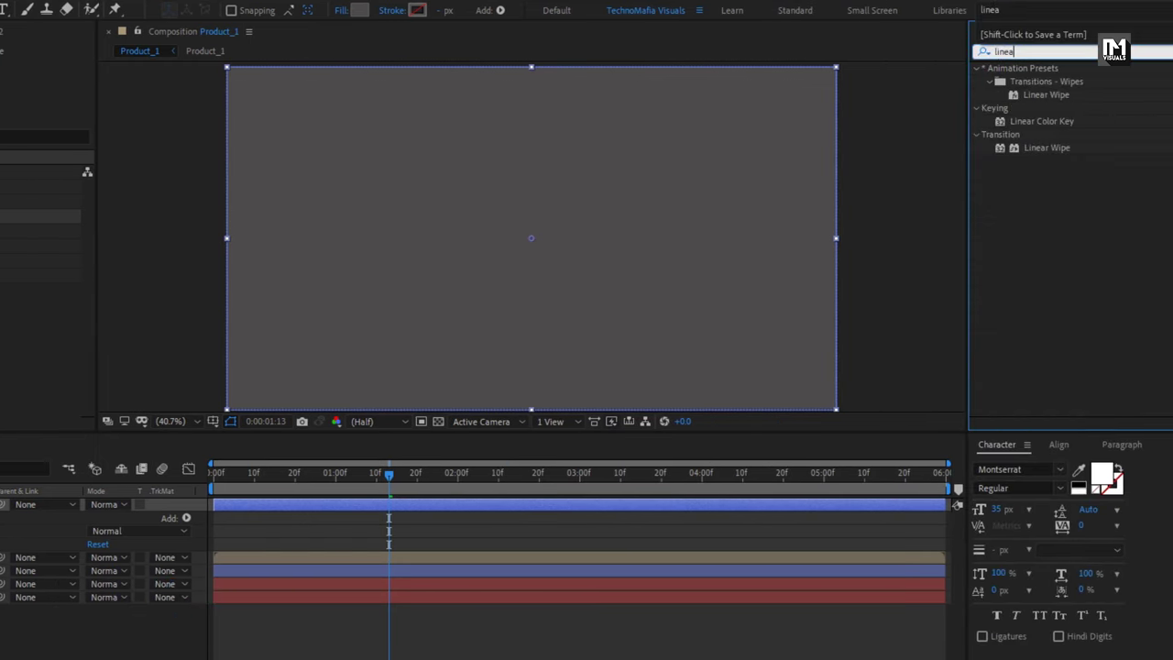
pyautogui.write('r')
pyautogui.moveTo(1046, 147); pyautogui.dragTo(647, 211)
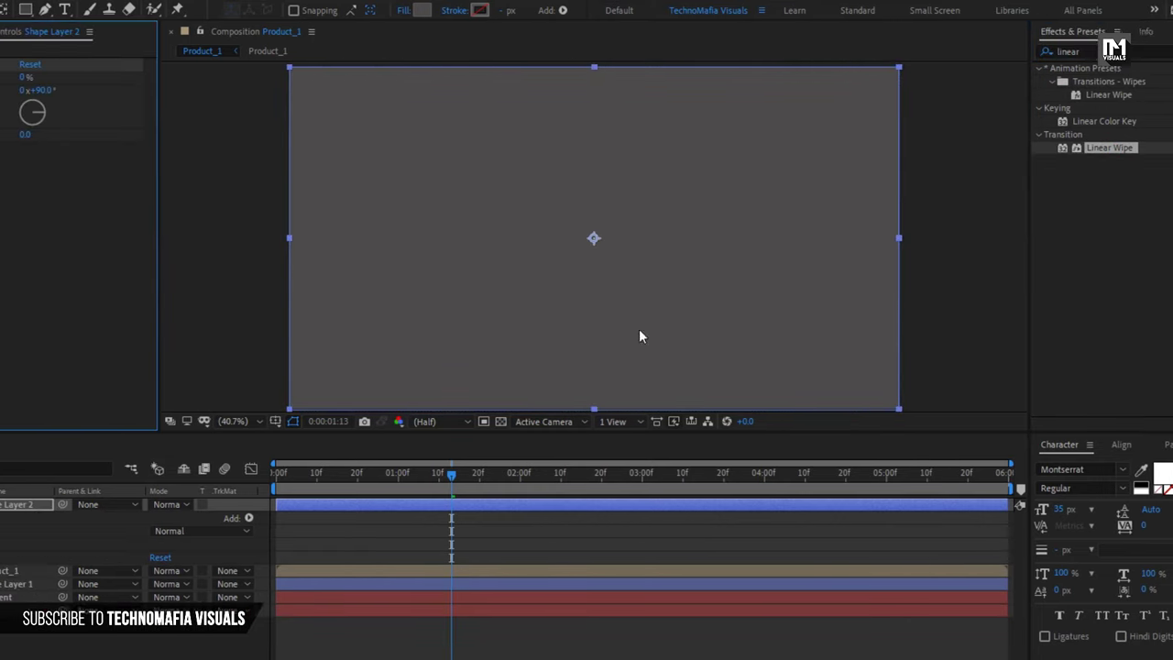
# Keyframe Shape Layer 2's Transition Completion at 80% at 0:00:02:00.
pyautogui.click(457, 480)
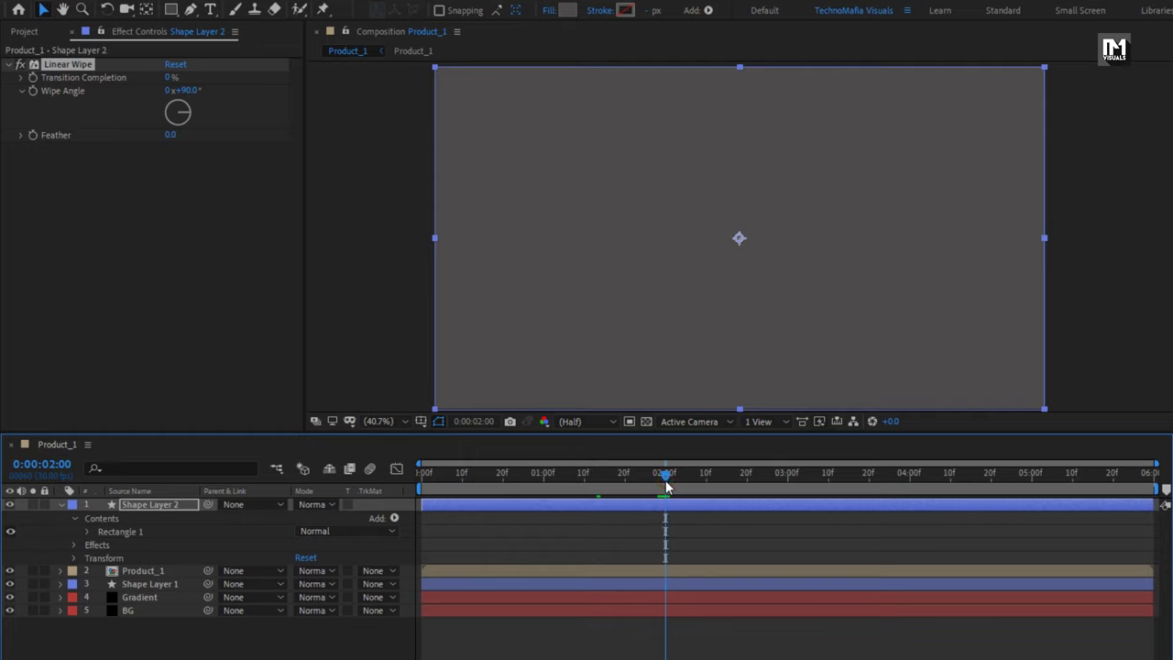
pyautogui.click(34, 78)
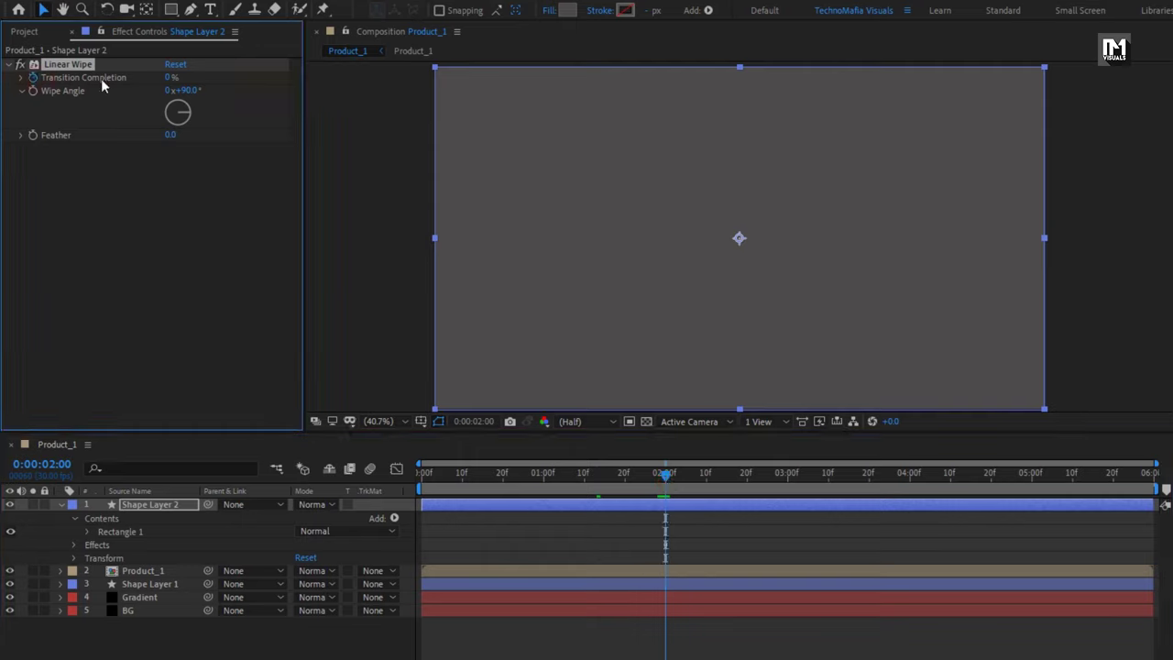
pyautogui.click(168, 79)
pyautogui.write('80')
pyautogui.press('Return')
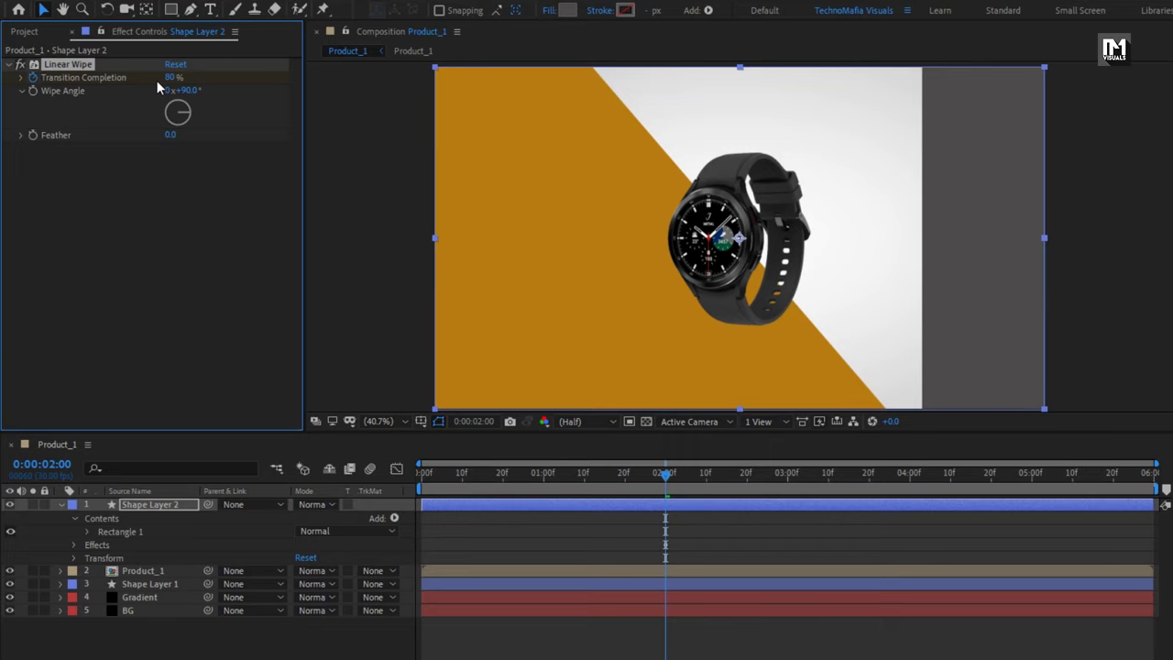
# Set Shape Layer 2's Transition Completion to 100% at 0:00:00:00.
pyautogui.moveTo(630, 488); pyautogui.dragTo(422, 473)
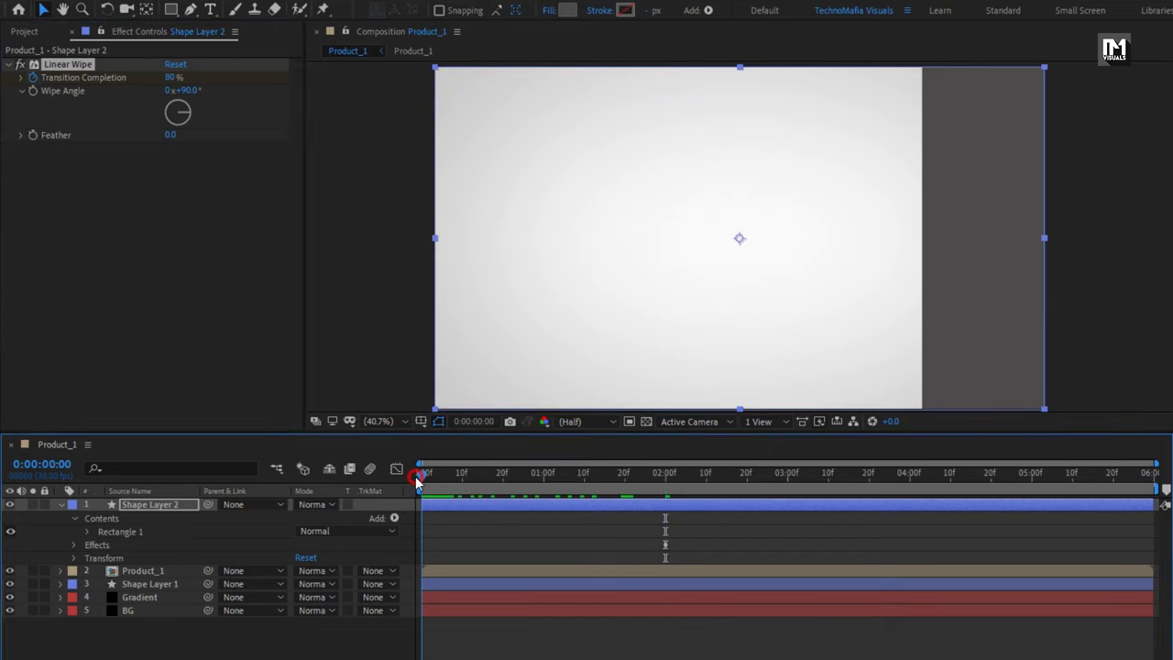
pyautogui.click(173, 77)
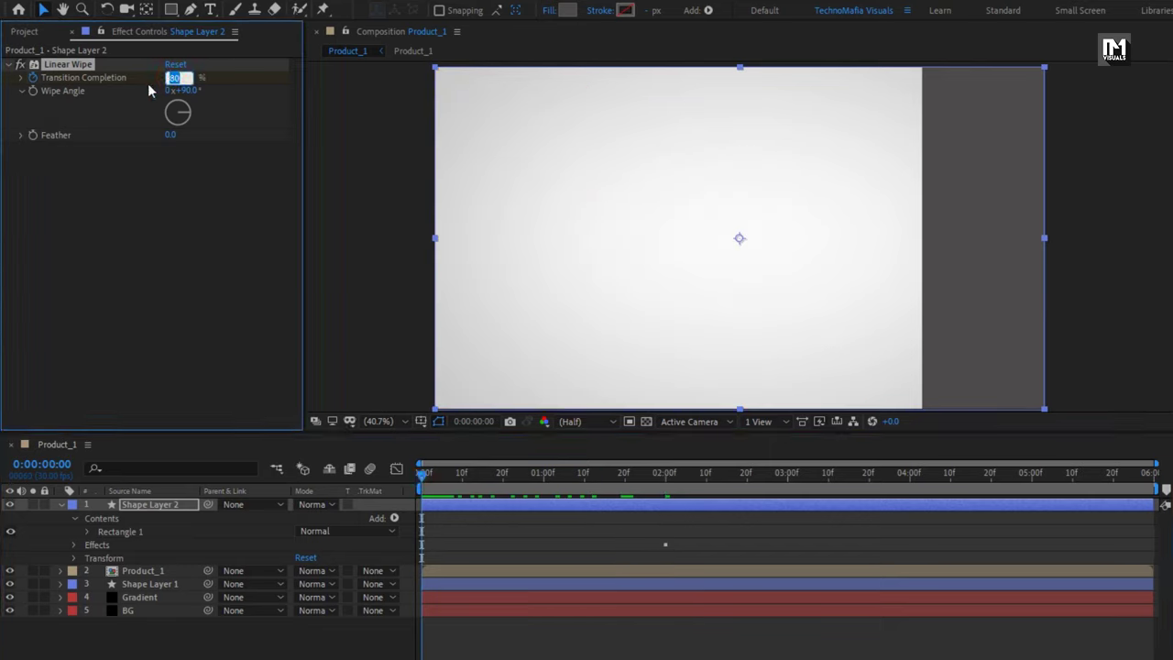
pyautogui.write('100')
pyautogui.press('Return')
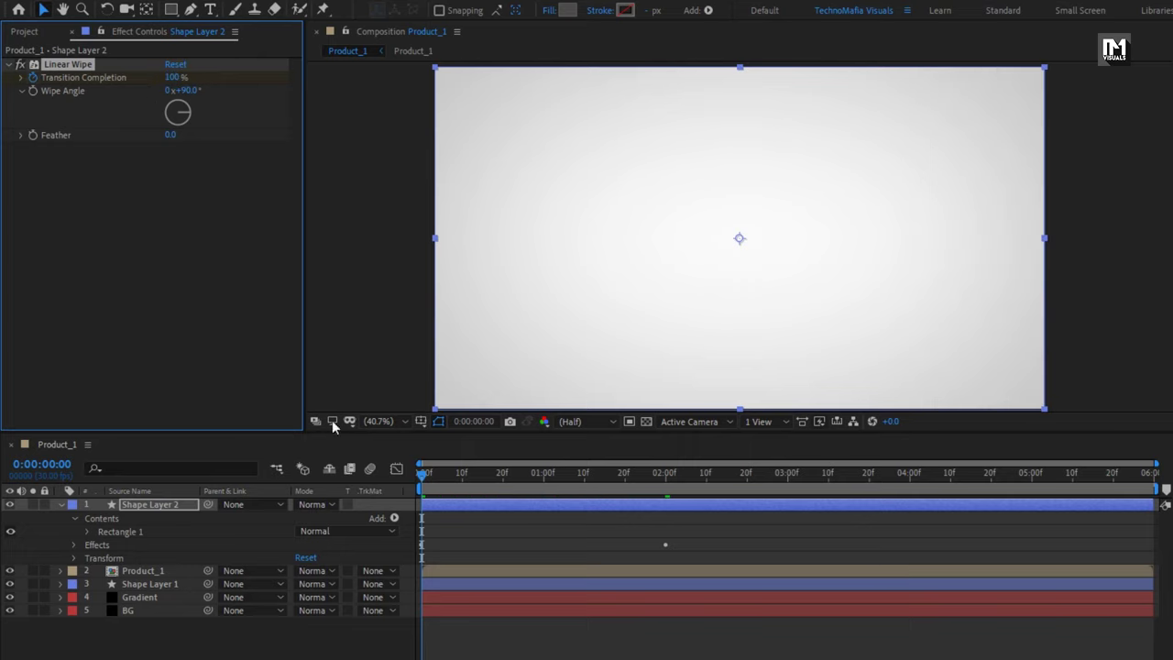
# Move the time to 0:00:01:20 and set Shape Layer 2's Wipe Angle to 180°.
pyautogui.moveTo(423, 481); pyautogui.dragTo(625, 475)
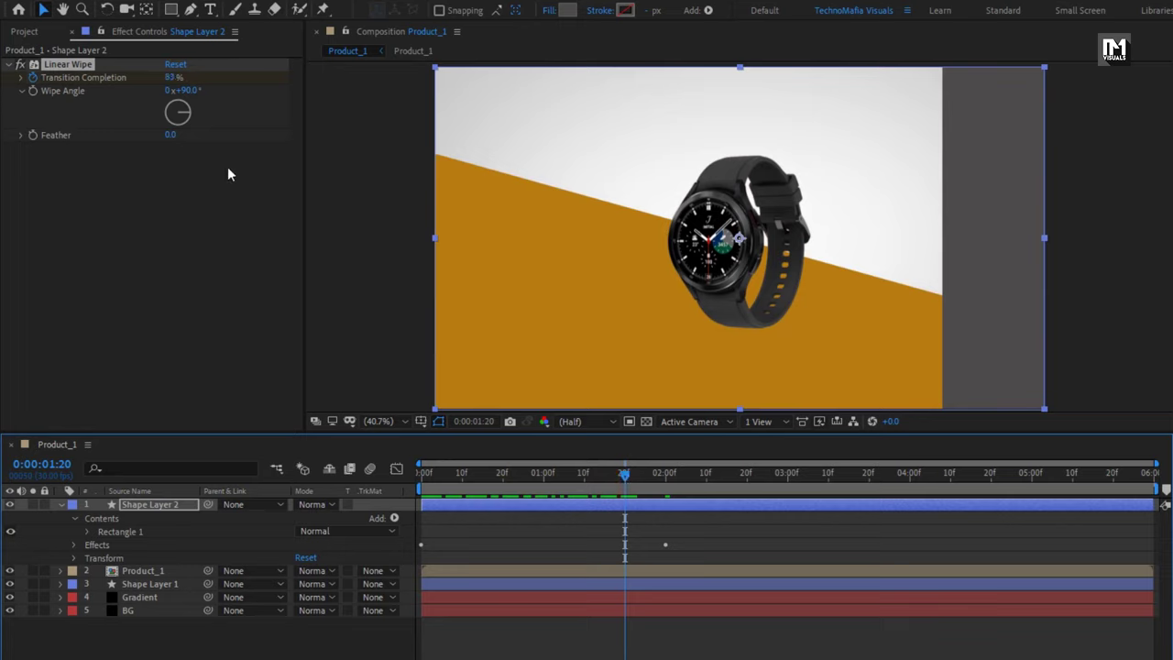
pyautogui.click(186, 91)
pyautogui.write('18')
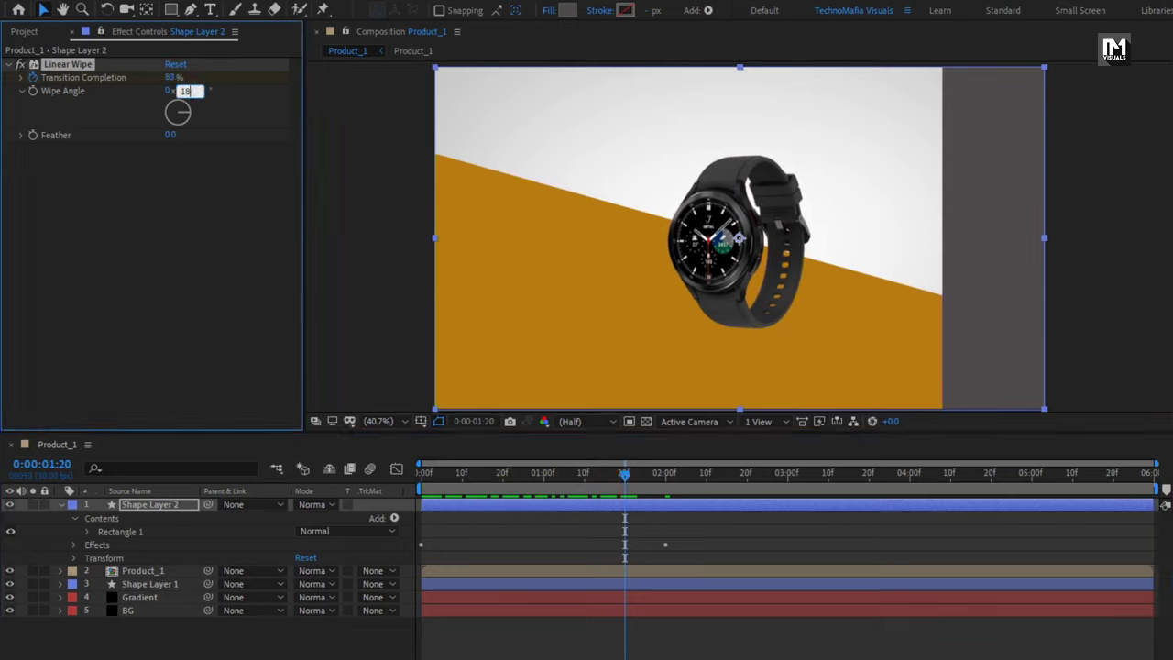
pyautogui.write('0')
pyautogui.press('Return')
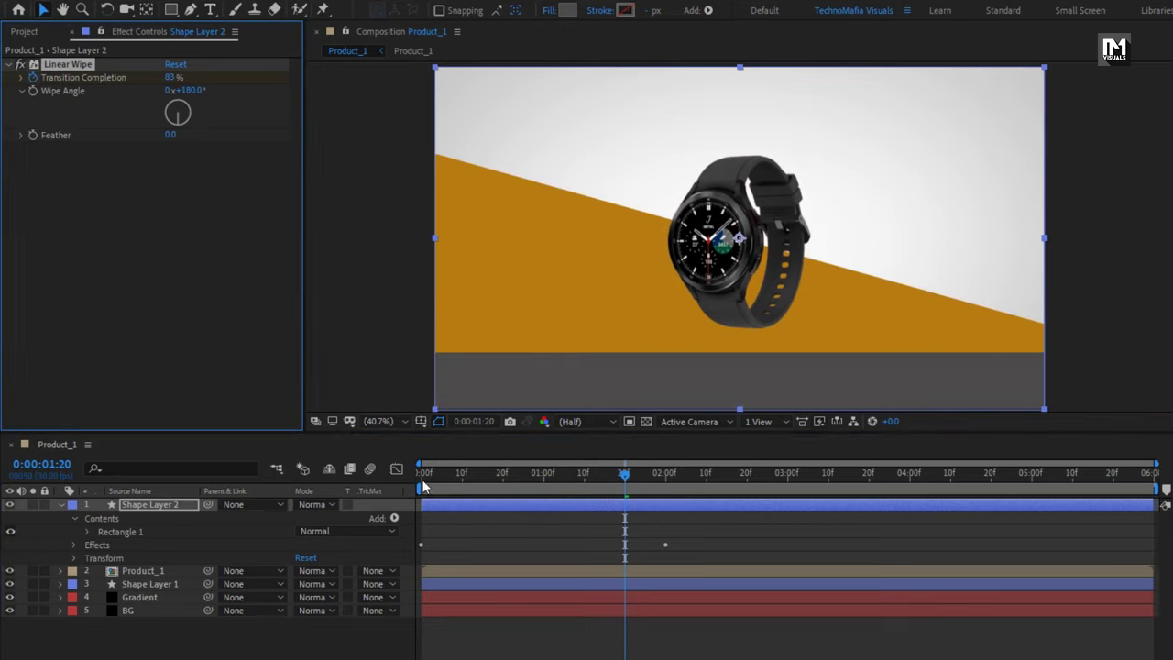
# Preview the wipe up to 0:00:03:13 and set the Feather of Shape Layer 2's Linear Wipe to 350.
pyautogui.moveTo(425, 476); pyautogui.dragTo(841, 473)
pyautogui.click(170, 135)
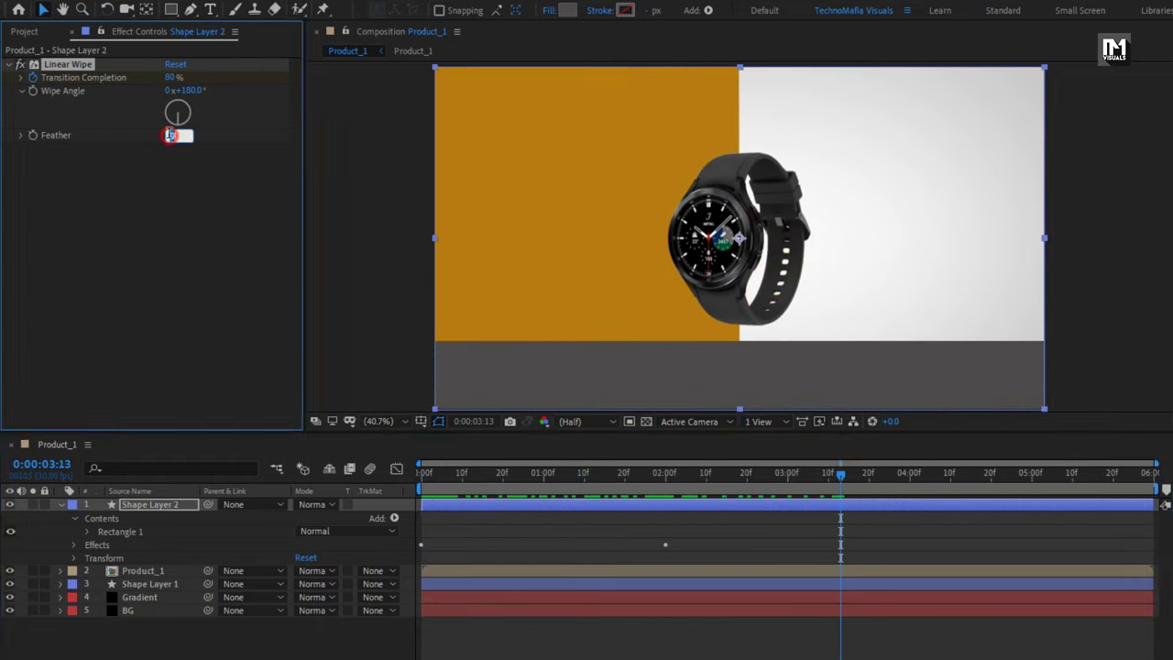
pyautogui.write('350')
pyautogui.press('Return')
# Reveal Shape Layer 2's Transition Completion keyframes and apply Easy Ease to both of them.
pyautogui.press('u')
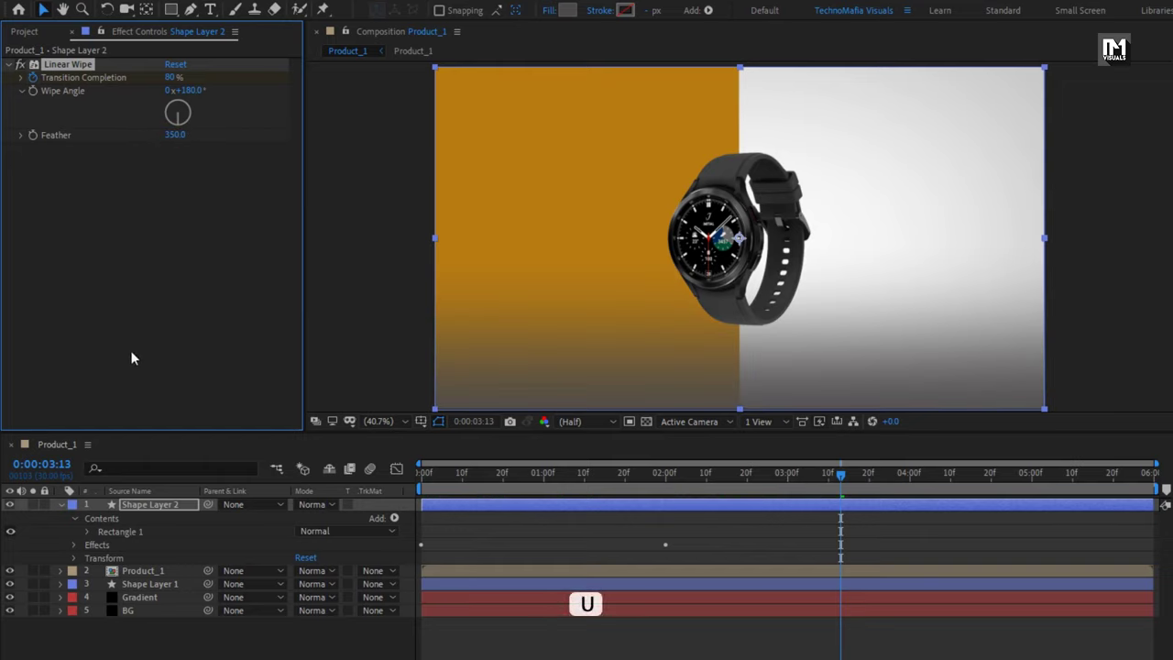
pyautogui.click(163, 506)
pyautogui.press('u')
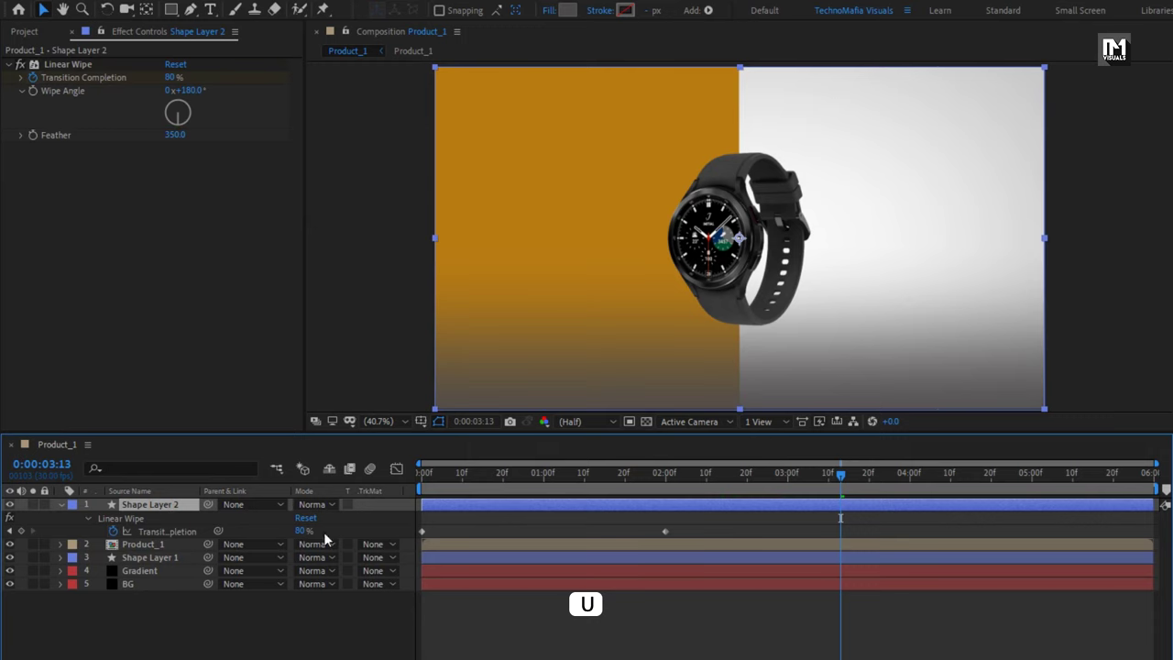
pyautogui.moveTo(688, 530); pyautogui.dragTo(403, 530)
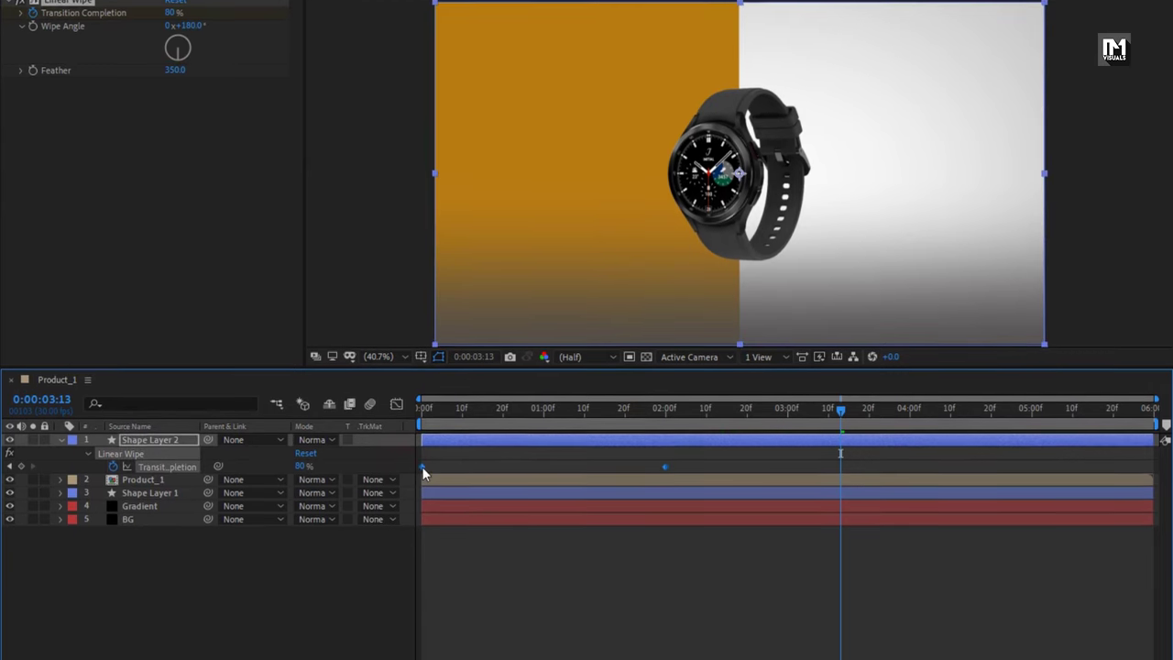
pyautogui.rightClick(422, 531)
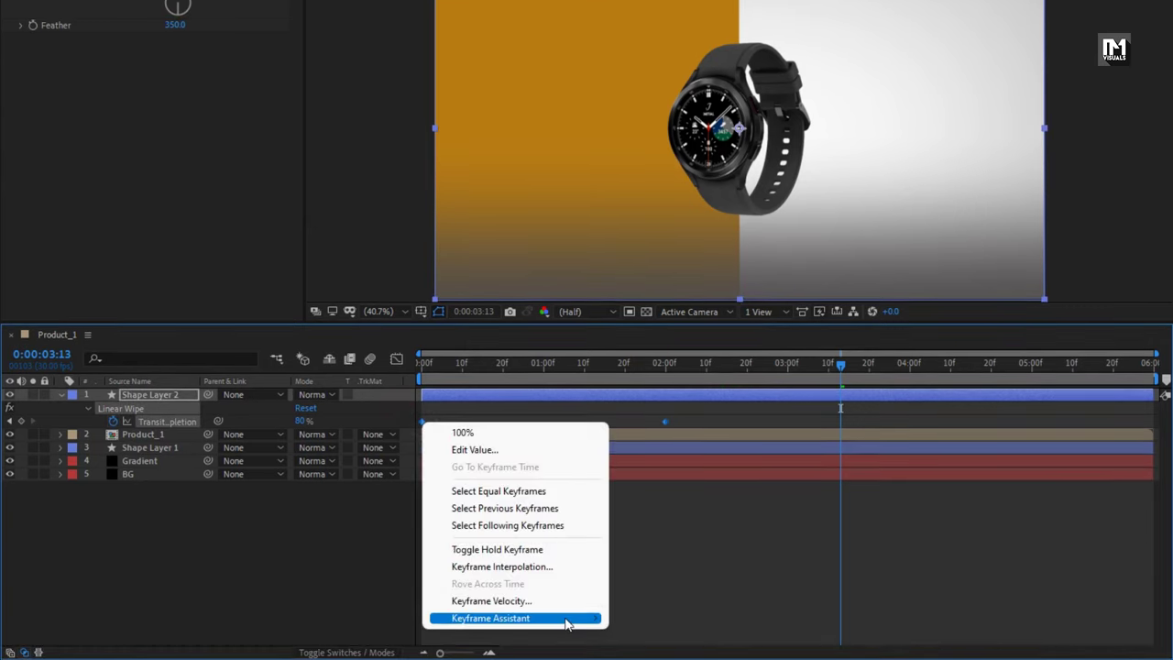
pyautogui.moveTo(567, 619)
pyautogui.click(655, 498)
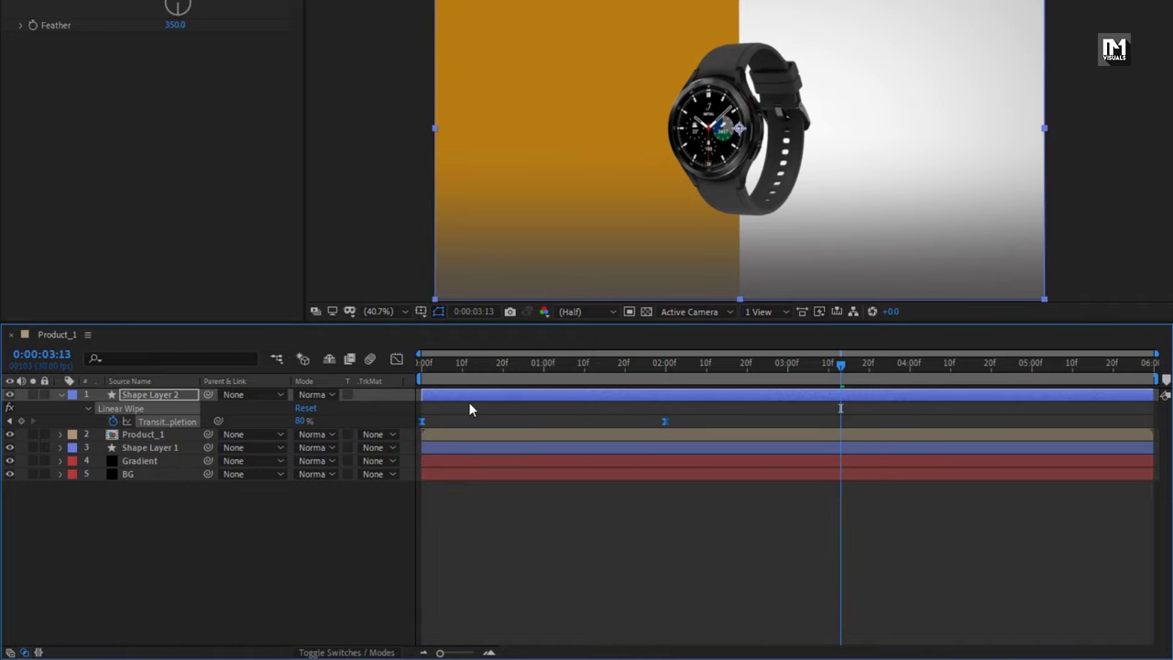
# Reshape Shape Layer 2's wipe speed curve to peak early and slow down gradually into the 0:00:02:00 keyframe, and preview the motion.
pyautogui.click(396, 358)
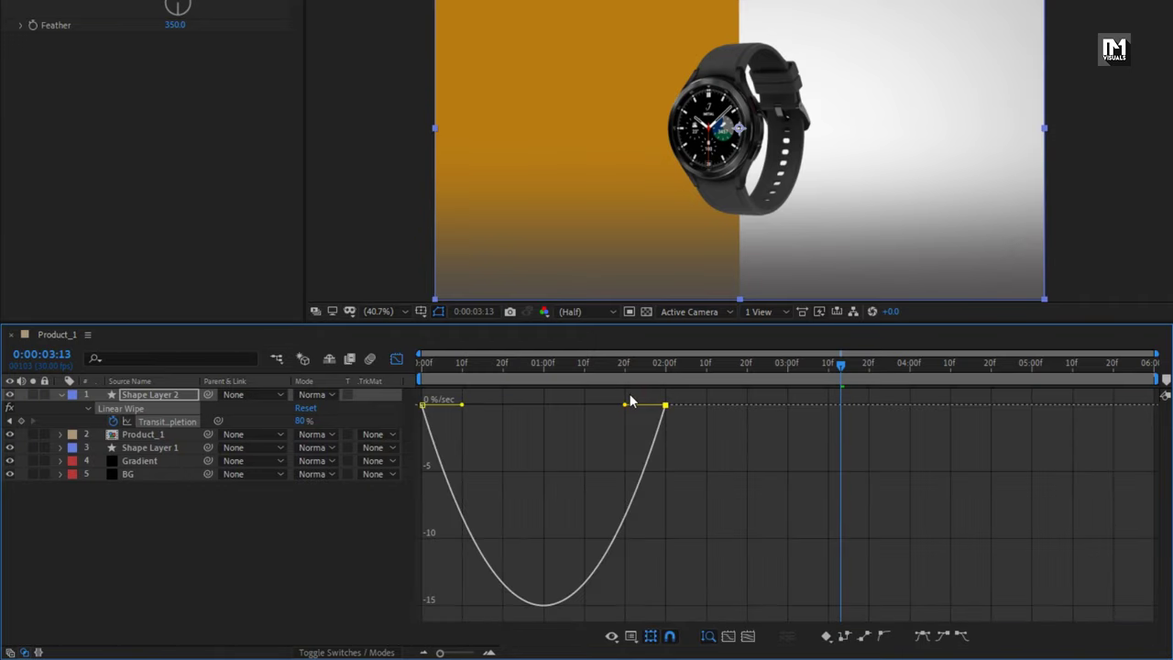
pyautogui.moveTo(628, 409); pyautogui.dragTo(450, 408)
pyautogui.moveTo(440, 365); pyautogui.dragTo(794, 371)
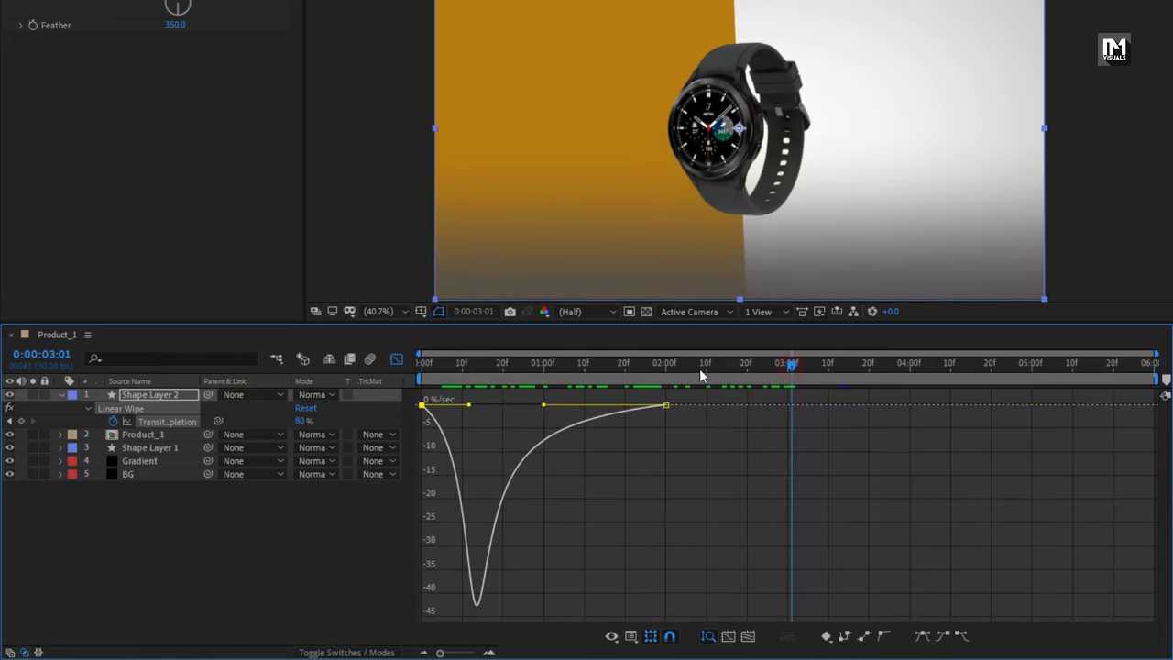
pyautogui.click(395, 359)
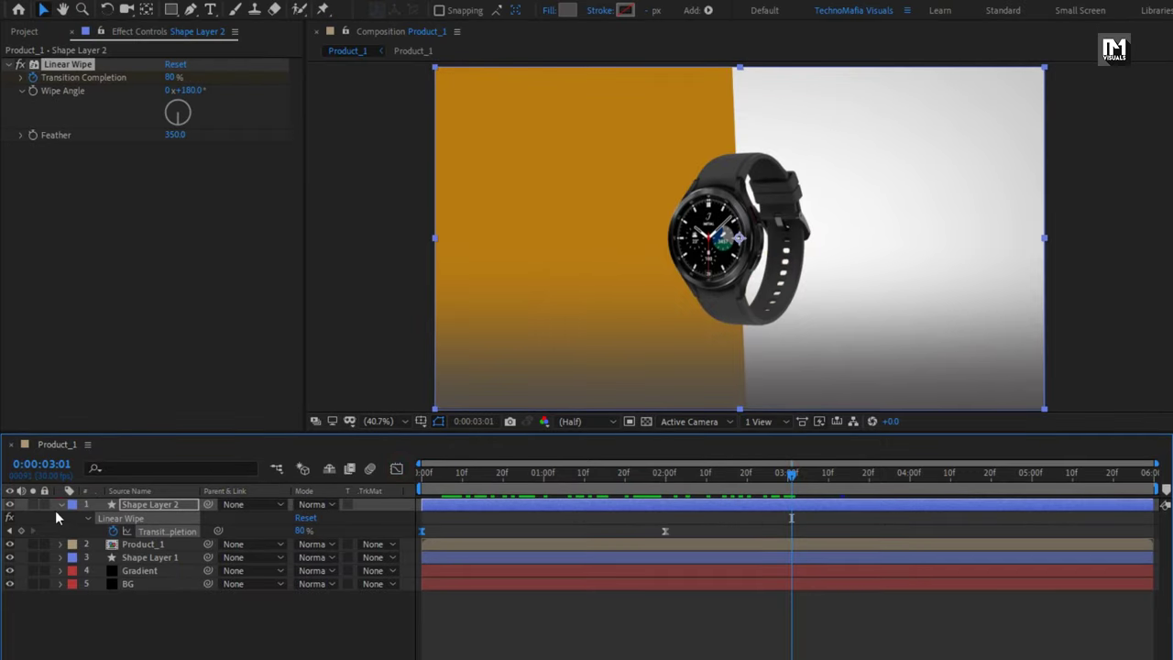
pyautogui.click(60, 394)
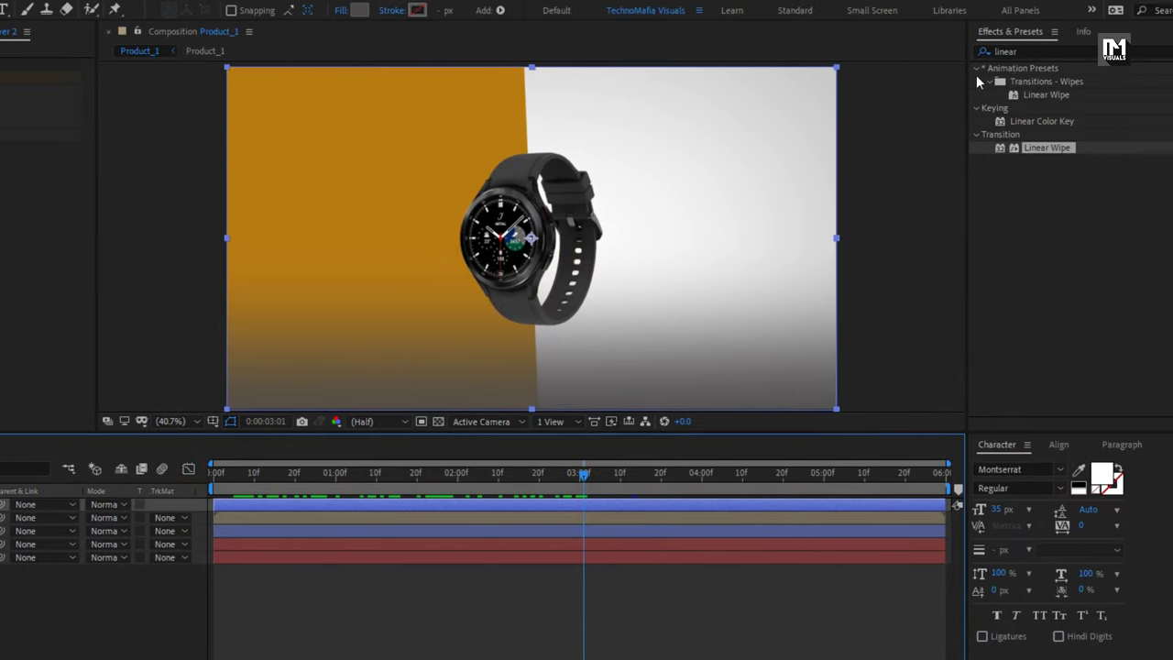
# Apply the Fill effect to Shape Layer 2, sample its colour from the orange background shape, and preview the animation.
pyautogui.doubleClick(999, 51)
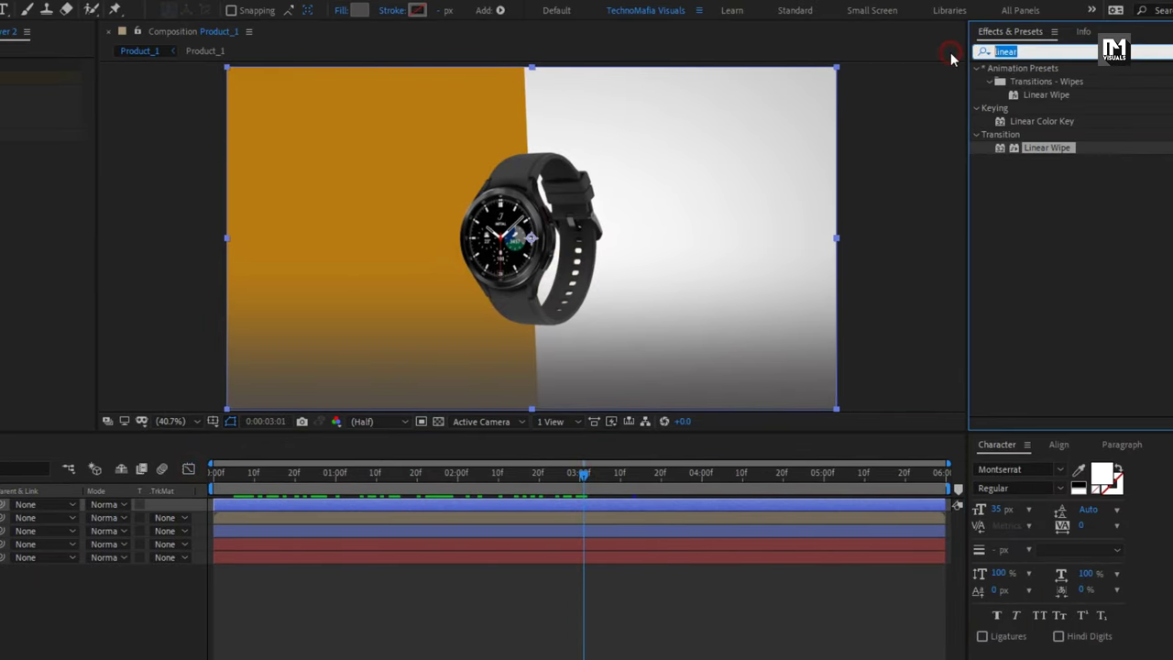
pyautogui.write('fill')
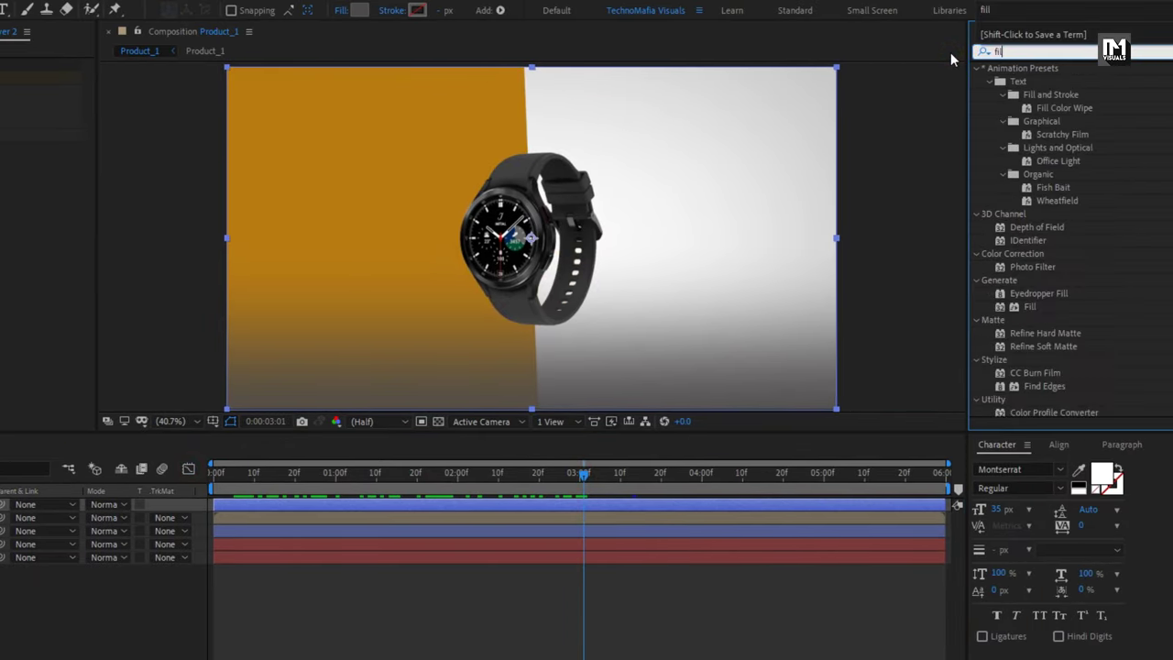
pyautogui.doubleClick(1030, 148)
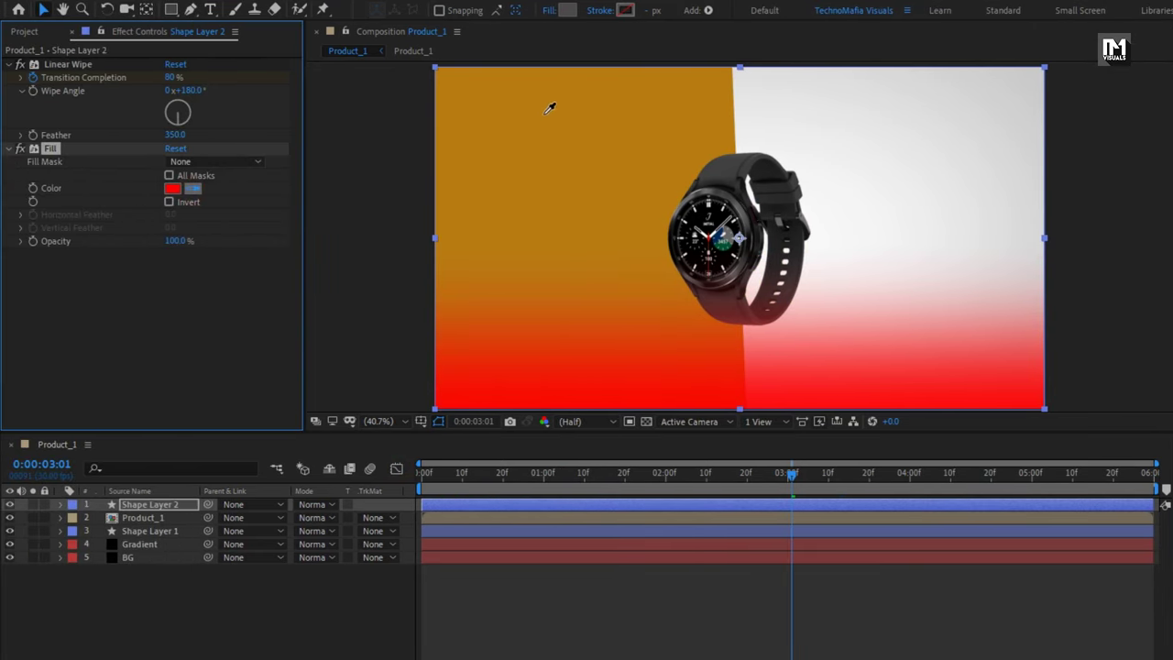
pyautogui.click(617, 90)
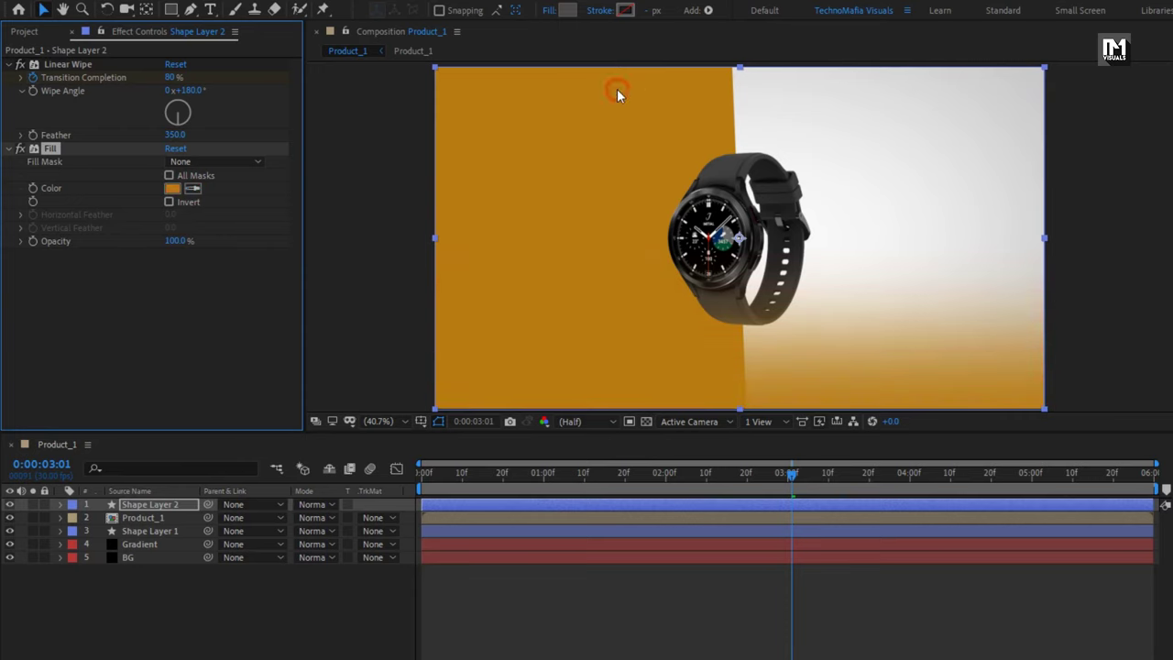
pyautogui.moveTo(420, 473); pyautogui.dragTo(843, 456)
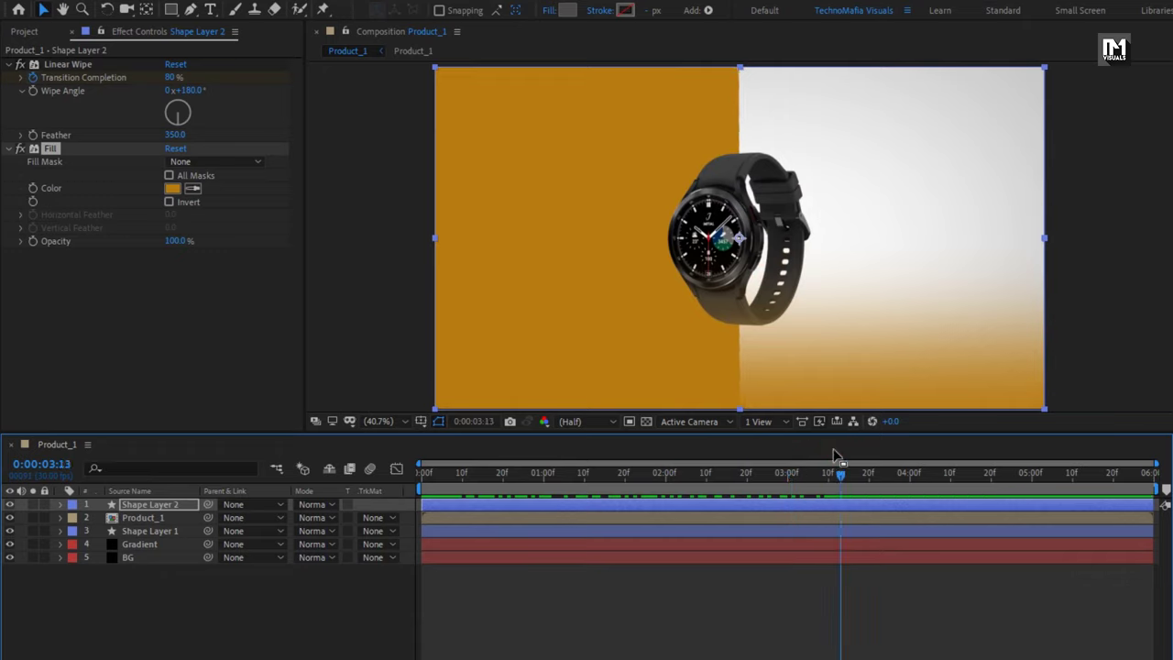
# Add a text layer reading "SMART WATCH" over the composition.
pyautogui.click(211, 11)
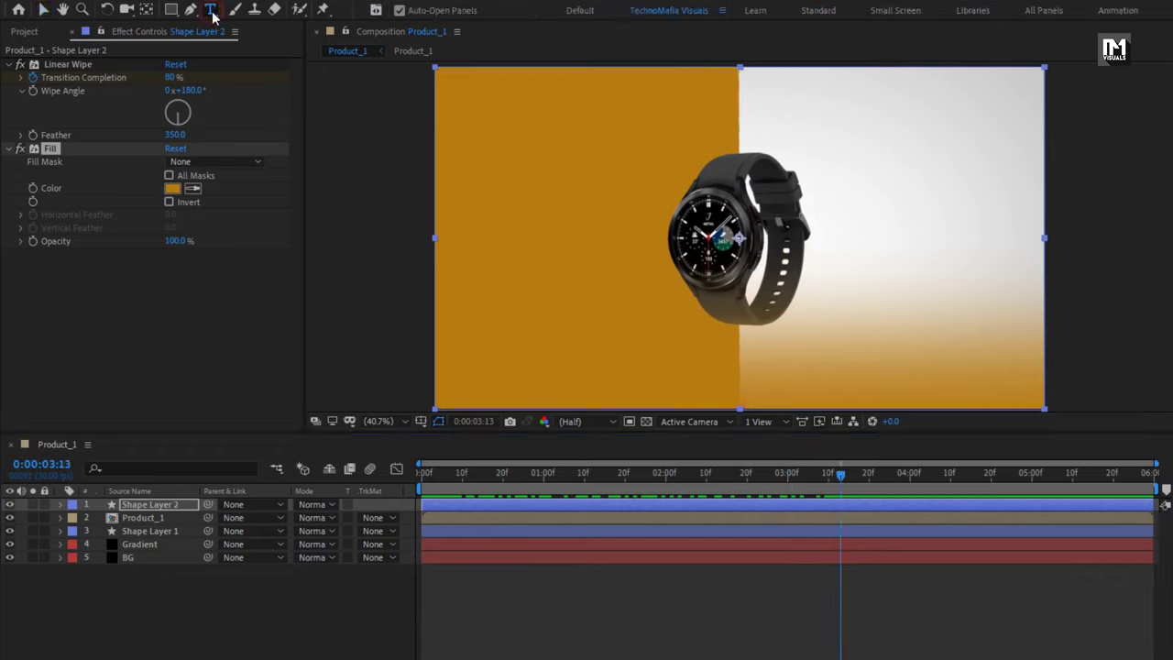
pyautogui.click(615, 240)
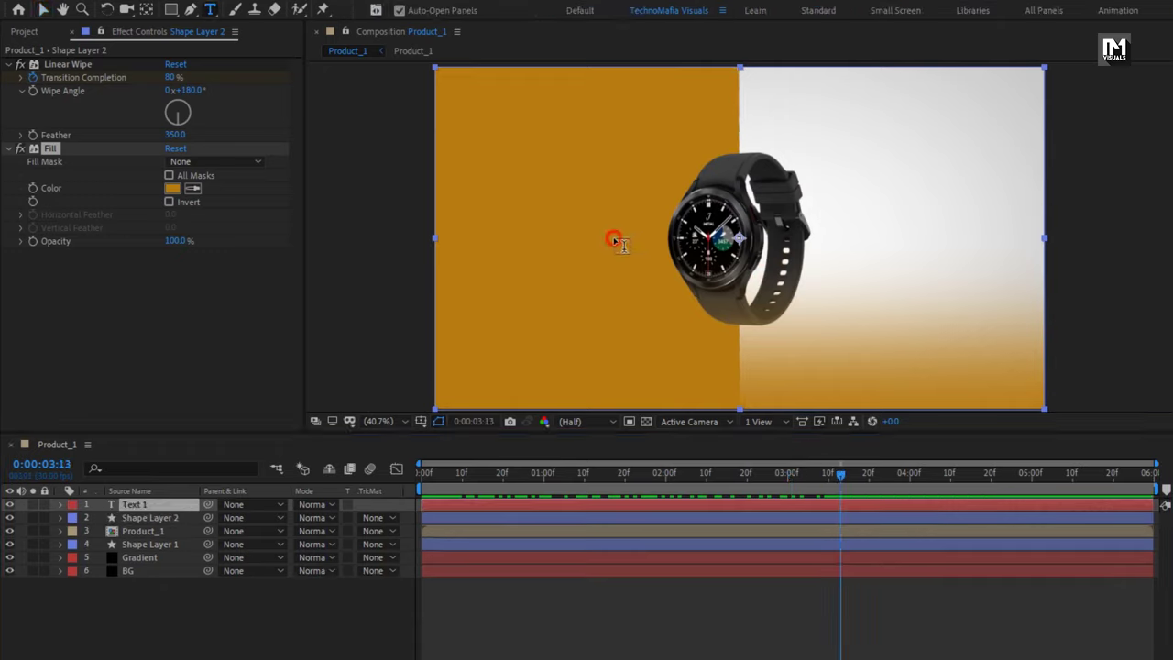
pyautogui.write('SM')
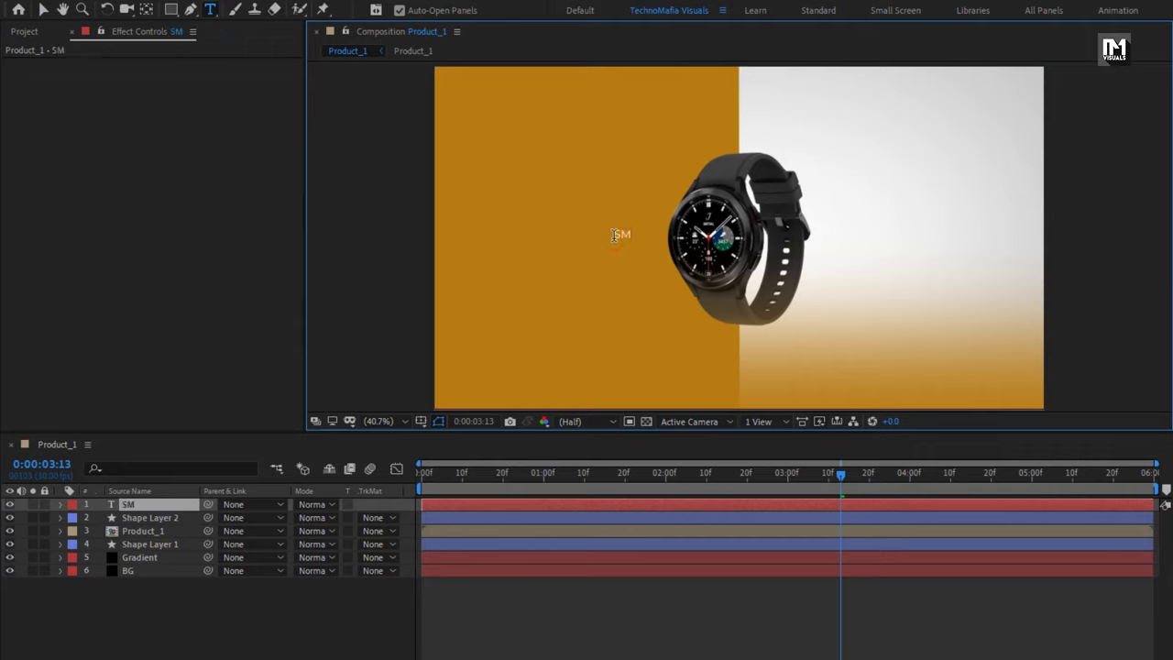
pyautogui.write('ART WATCH')
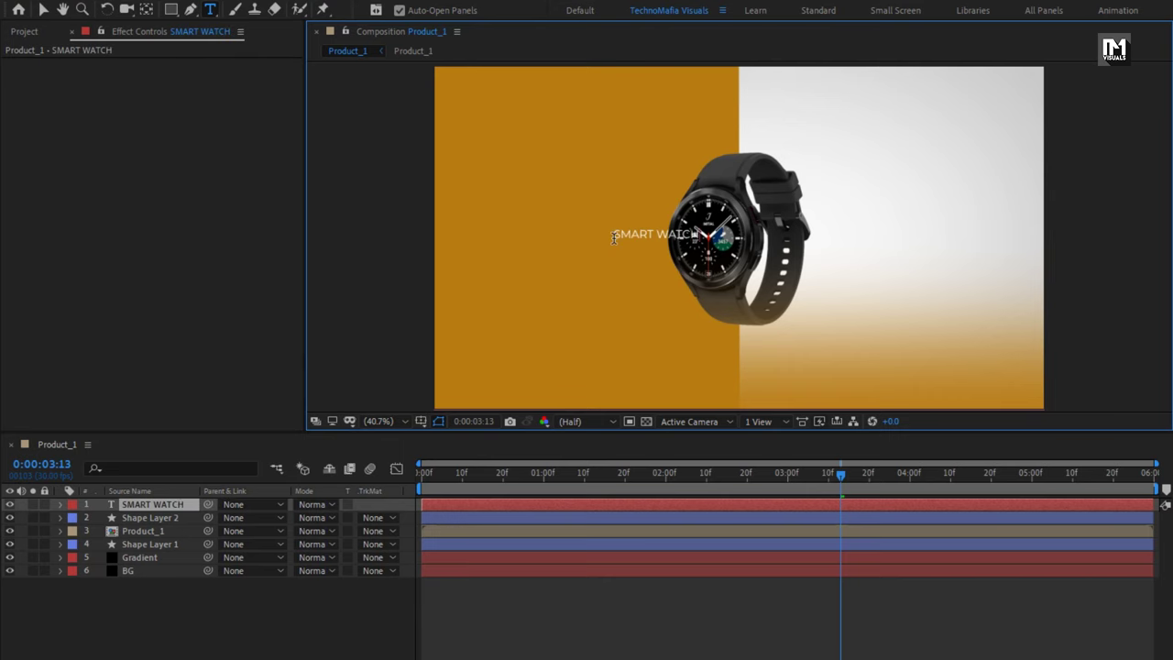
pyautogui.press('Escape')
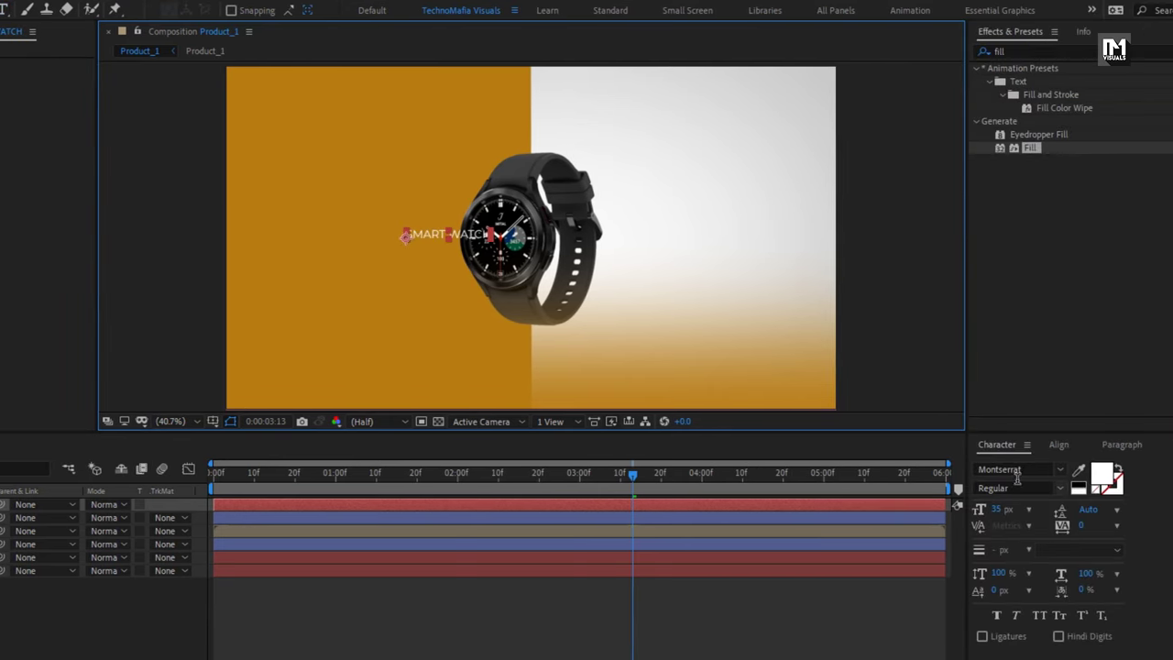
# Format the SMART WATCH text in Bebas Neue Bold at 235 px.
pyautogui.click(1031, 468)
pyautogui.write('beb')
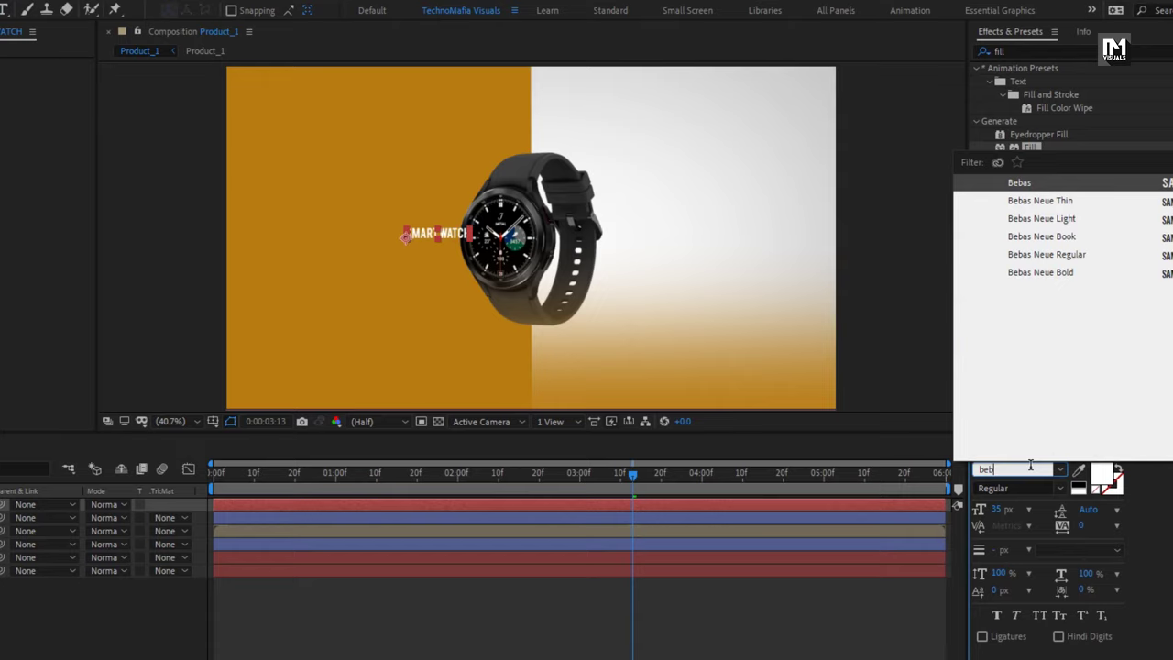
pyautogui.click(1054, 272)
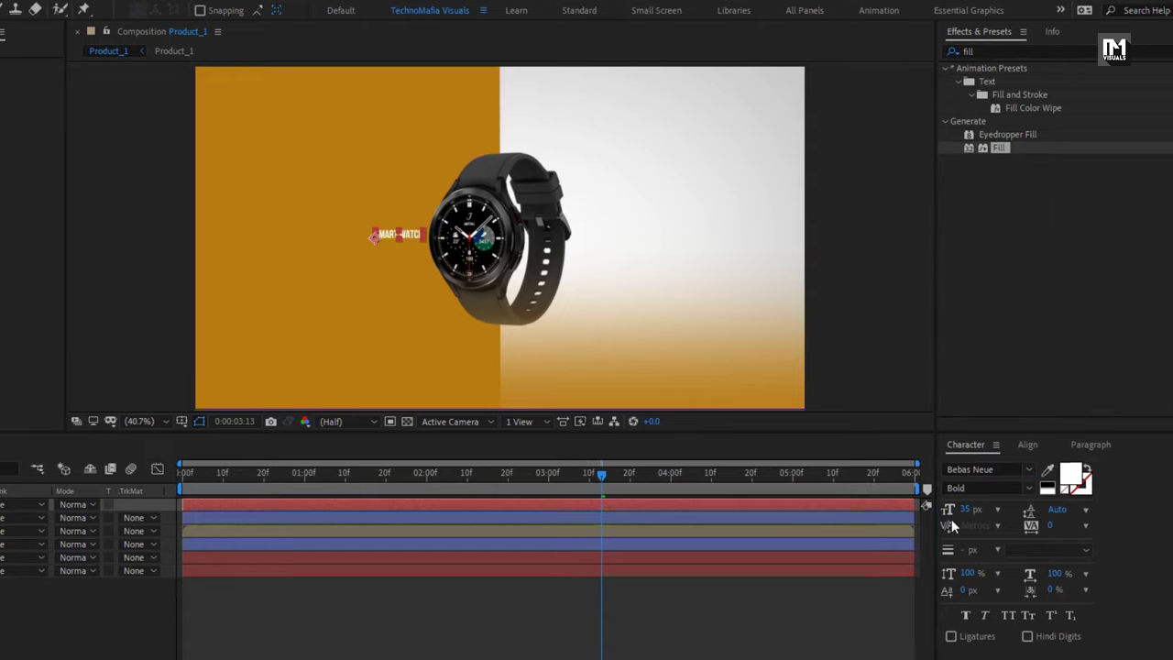
pyautogui.moveTo(967, 508); pyautogui.dragTo(1112, 504)
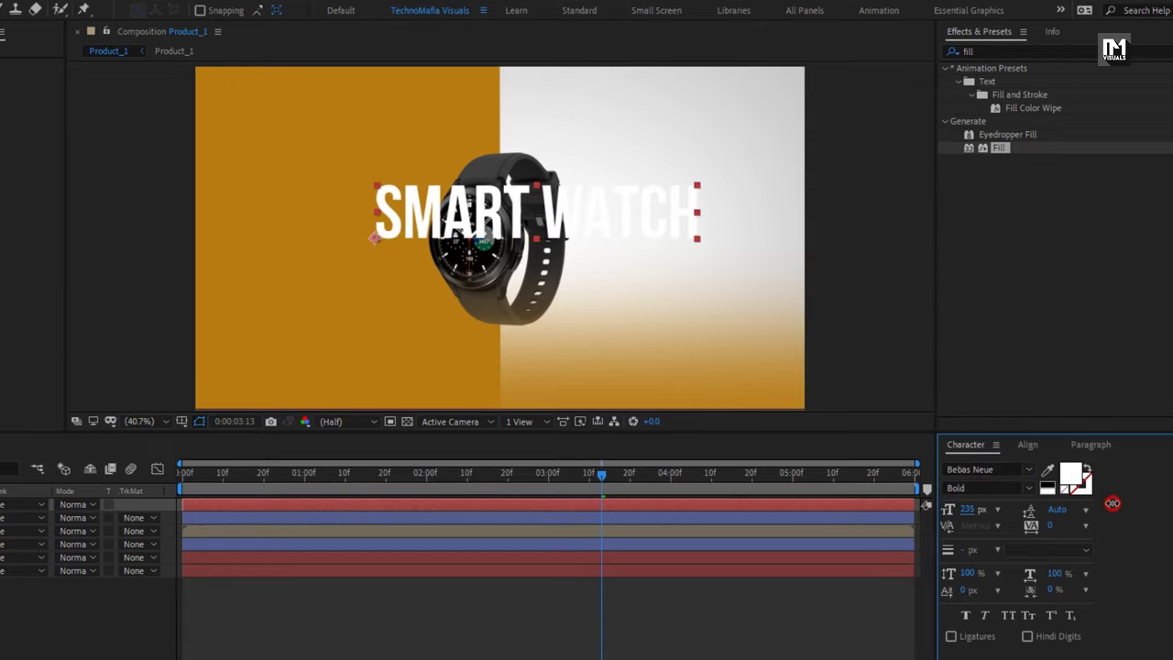
# Centre the SMART WATCH paragraph text and align the layer horizontally and vertically to the middle of the composition.
pyautogui.click(1028, 444)
pyautogui.click(981, 483)
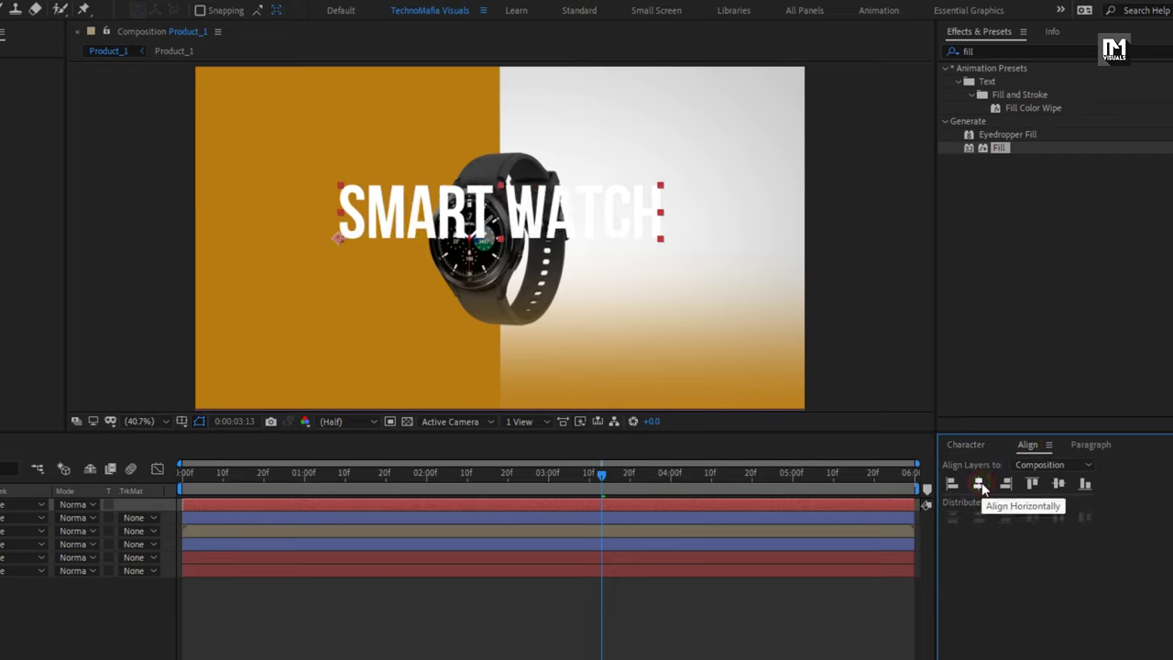
pyautogui.click(1074, 446)
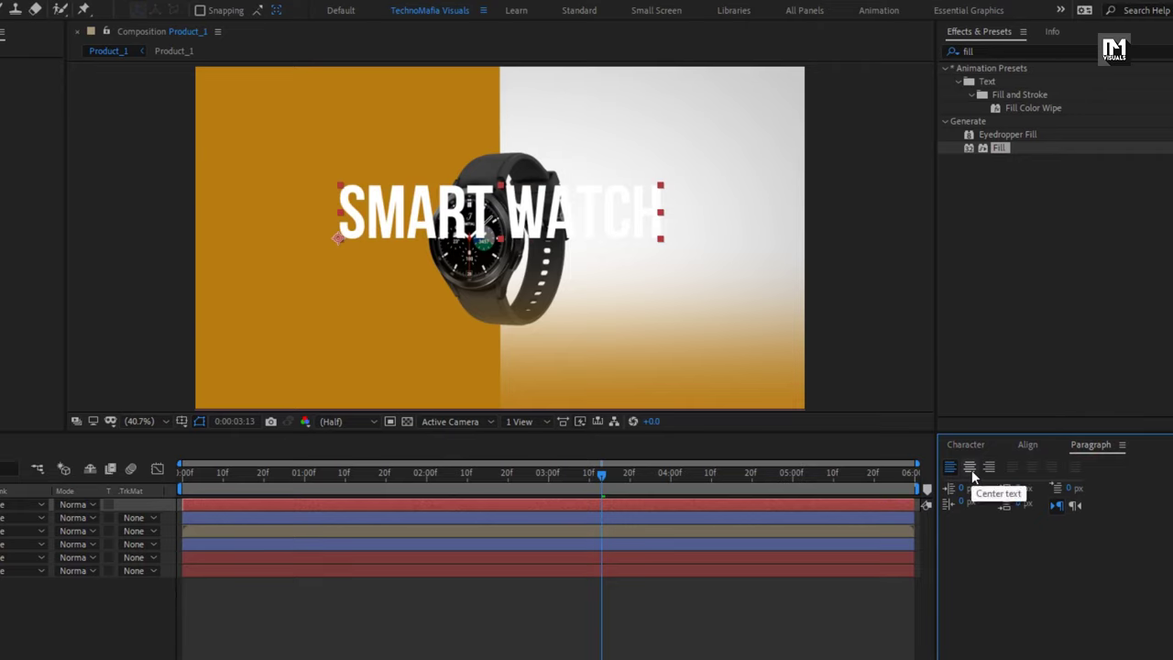
pyautogui.click(970, 468)
pyautogui.click(1026, 445)
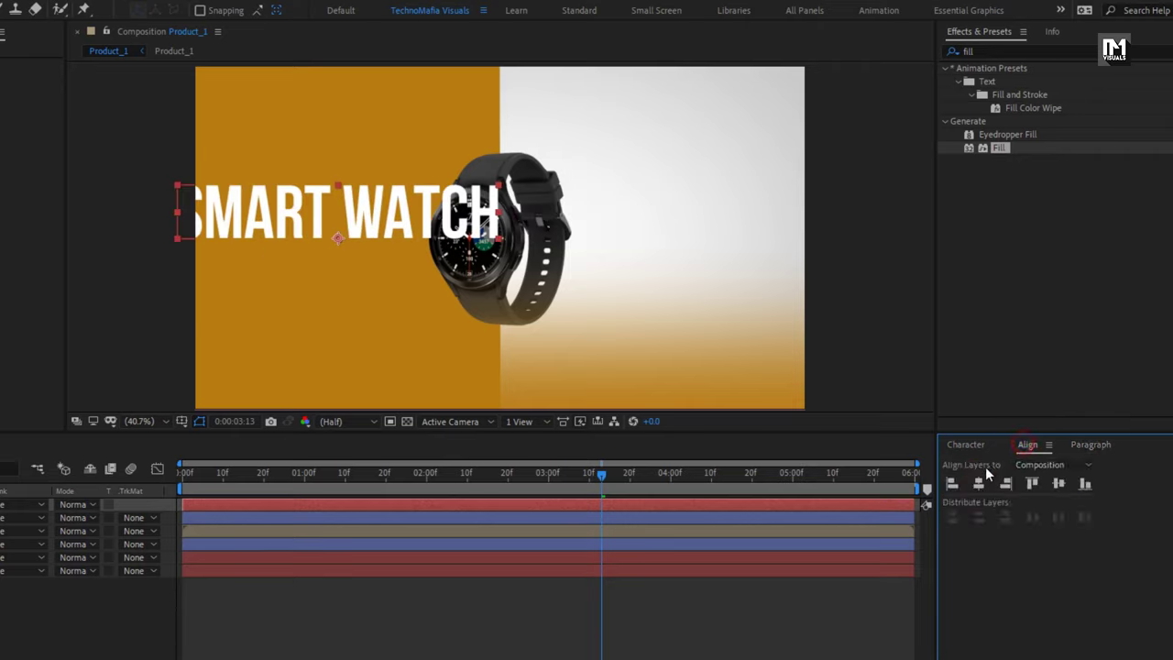
pyautogui.click(979, 484)
pyautogui.click(1058, 483)
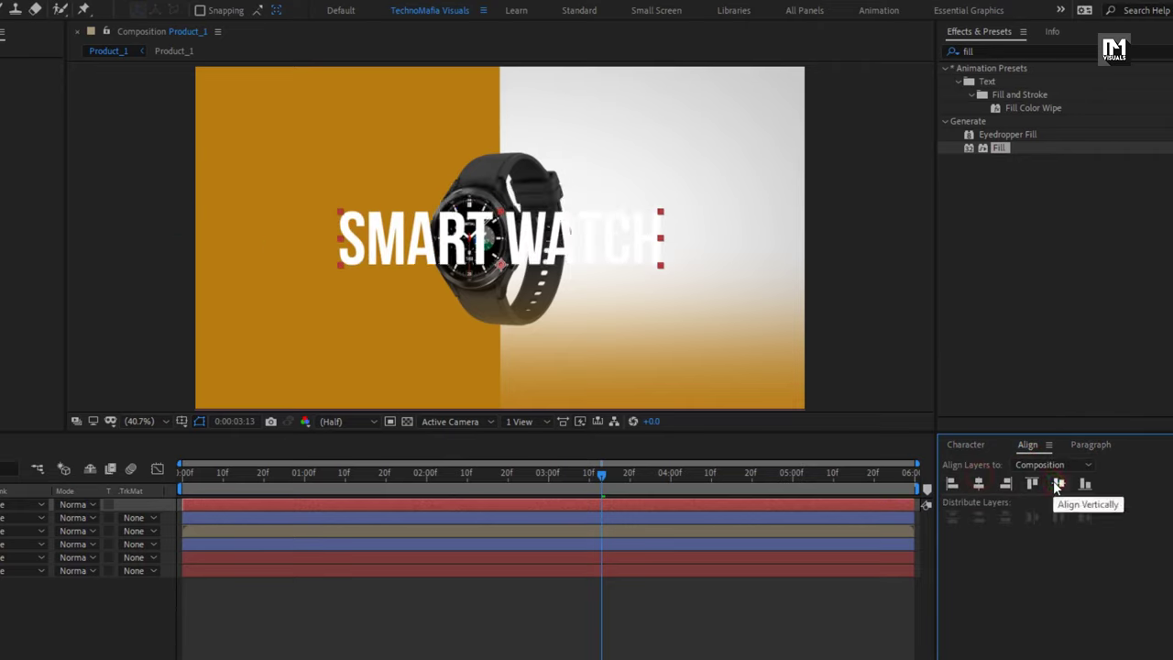
# Enlarge the SMART WATCH text to 259 px and vertically centre it in the composition again.
pyautogui.click(966, 445)
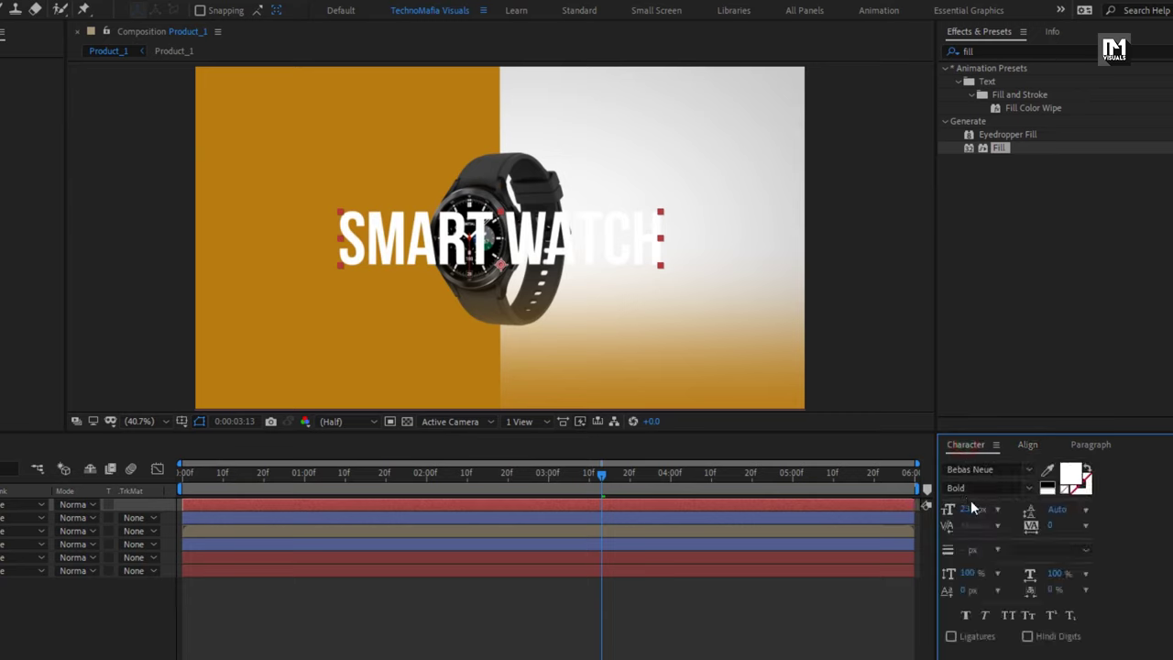
pyautogui.moveTo(976, 511); pyautogui.dragTo(986, 511)
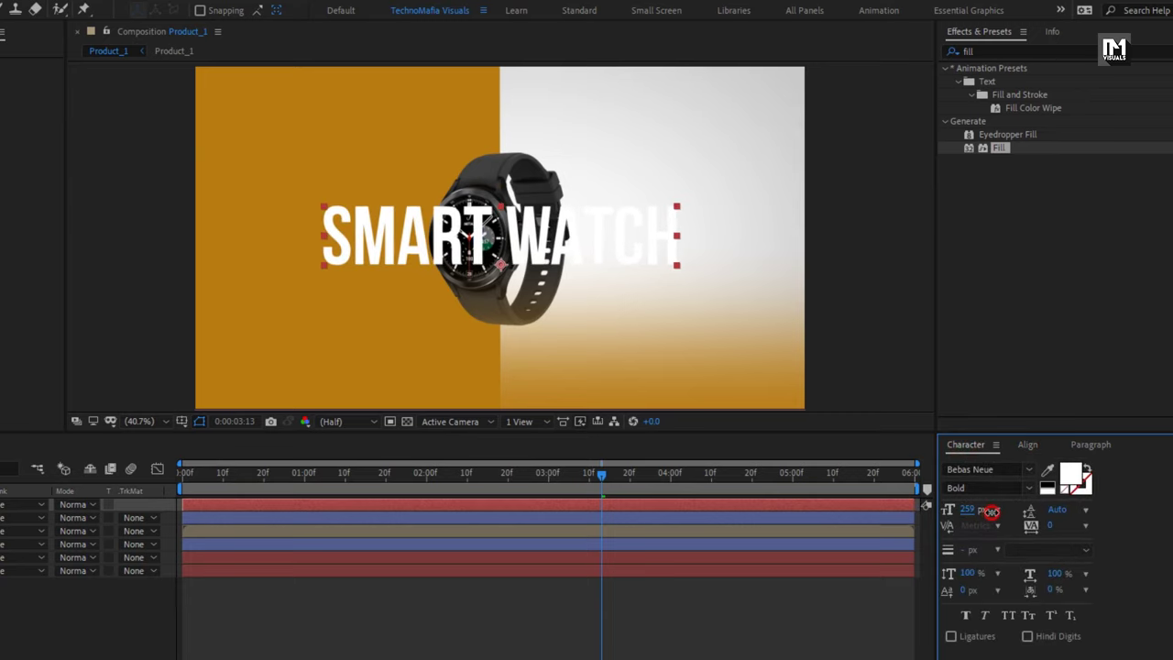
pyautogui.click(1028, 445)
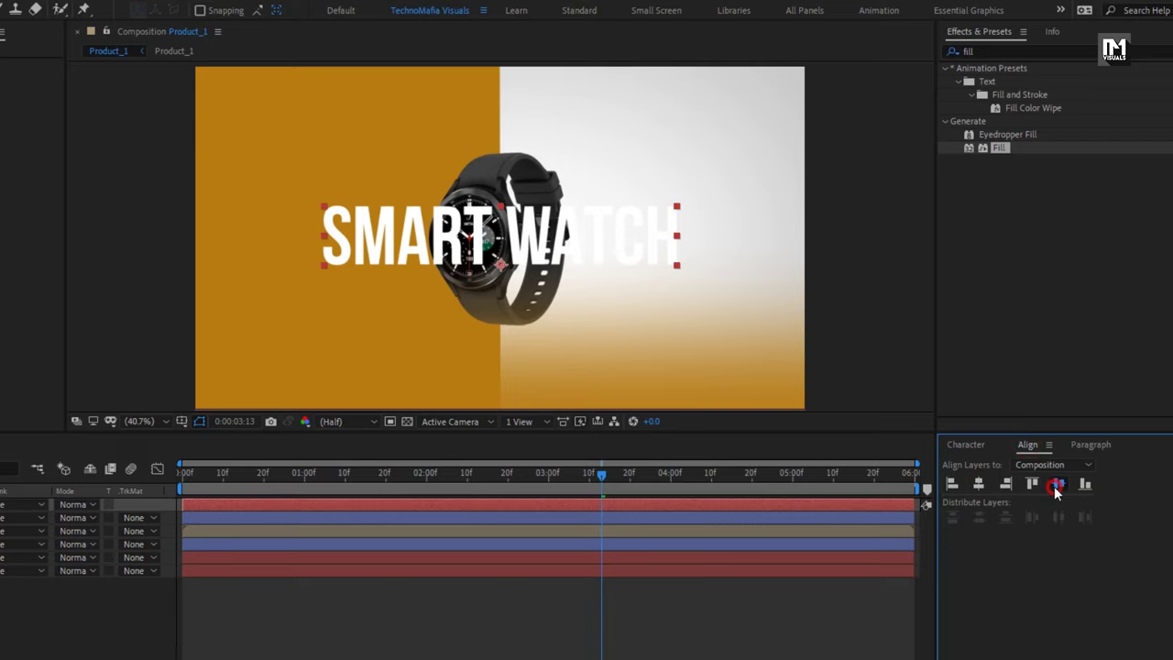
pyautogui.click(1058, 483)
pyautogui.click(979, 448)
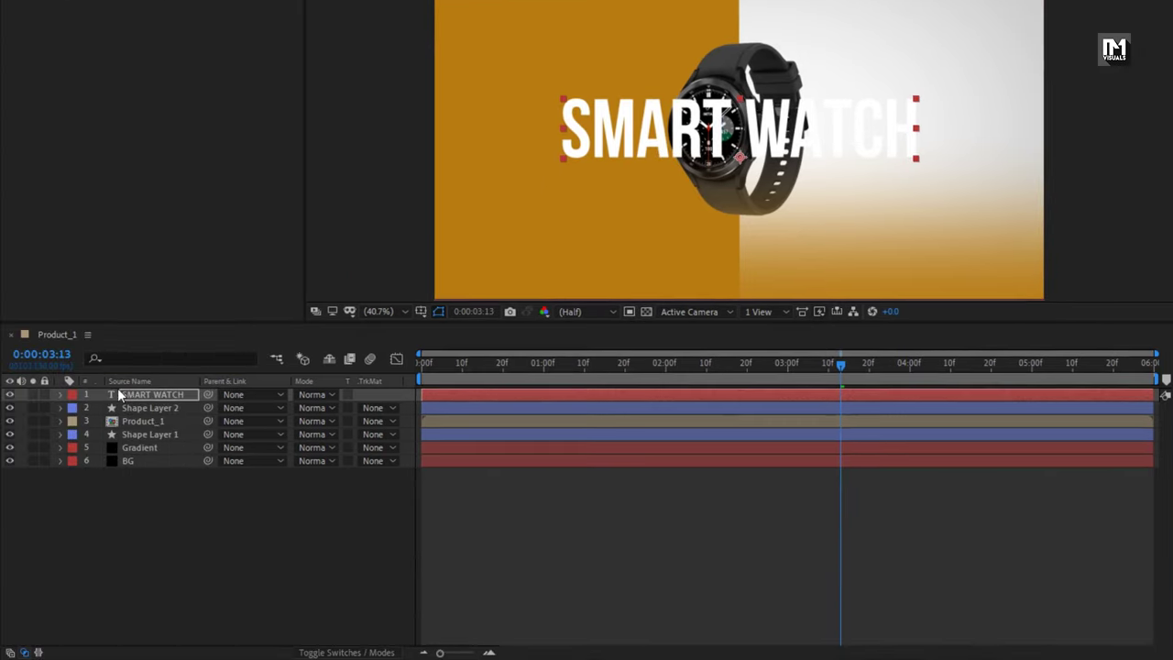
# Add an Opacity text animator to the SMART WATCH layer and set its Opacity to 0%.
pyautogui.click(129, 394)
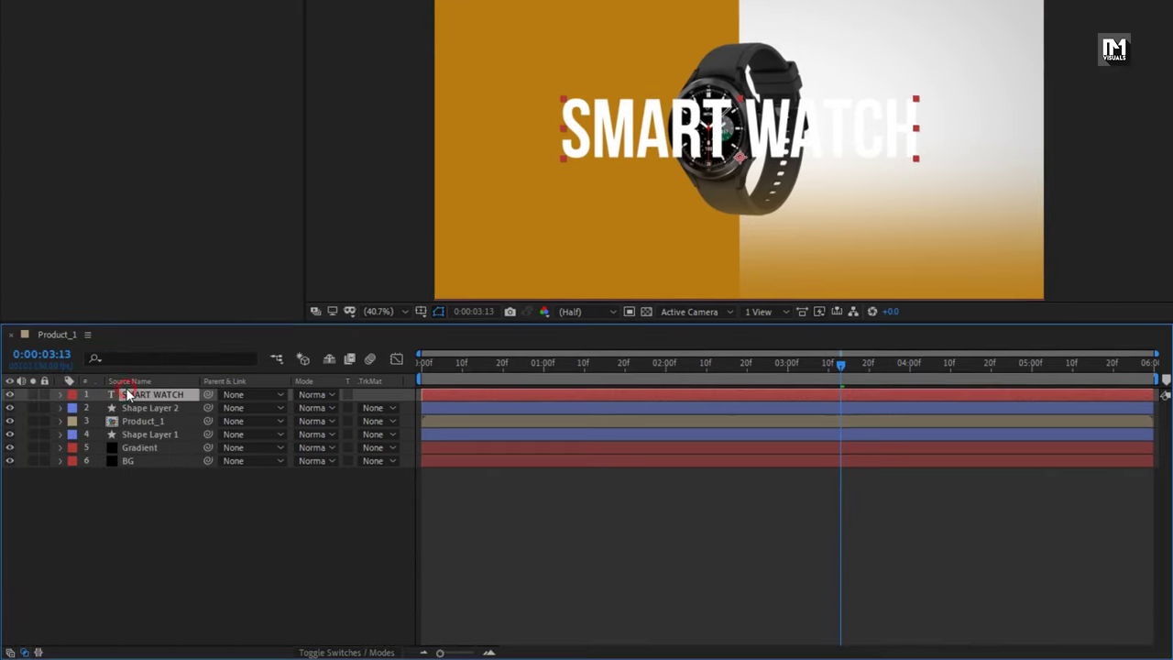
pyautogui.click(60, 394)
pyautogui.click(395, 408)
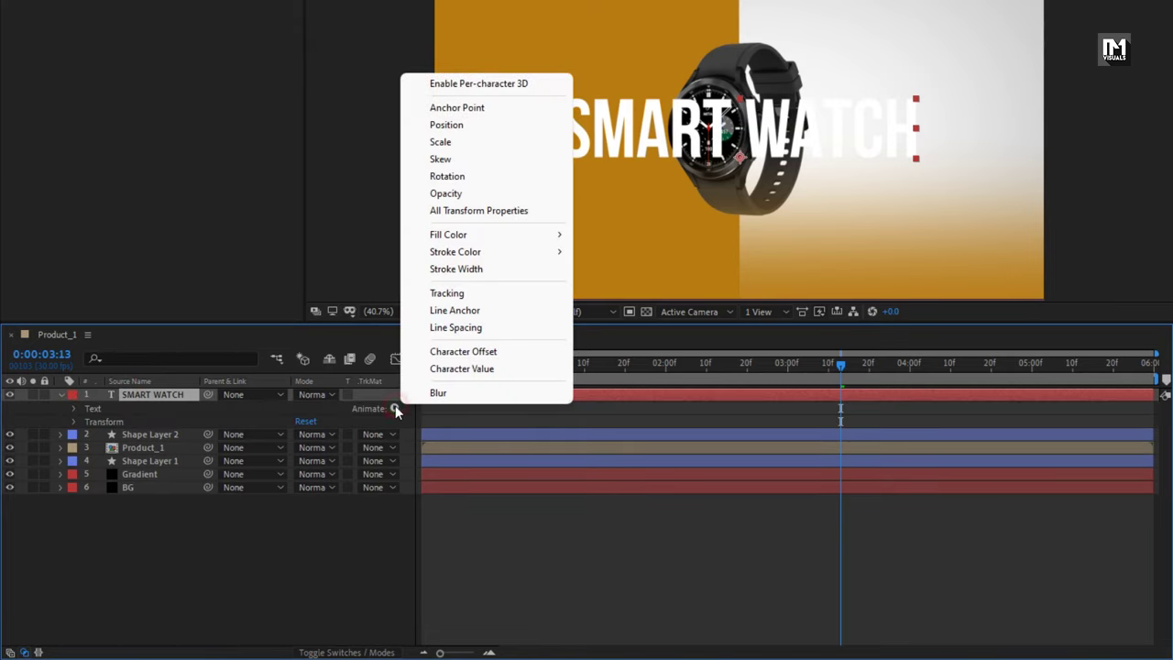
pyautogui.click(444, 193)
pyautogui.click(85, 481)
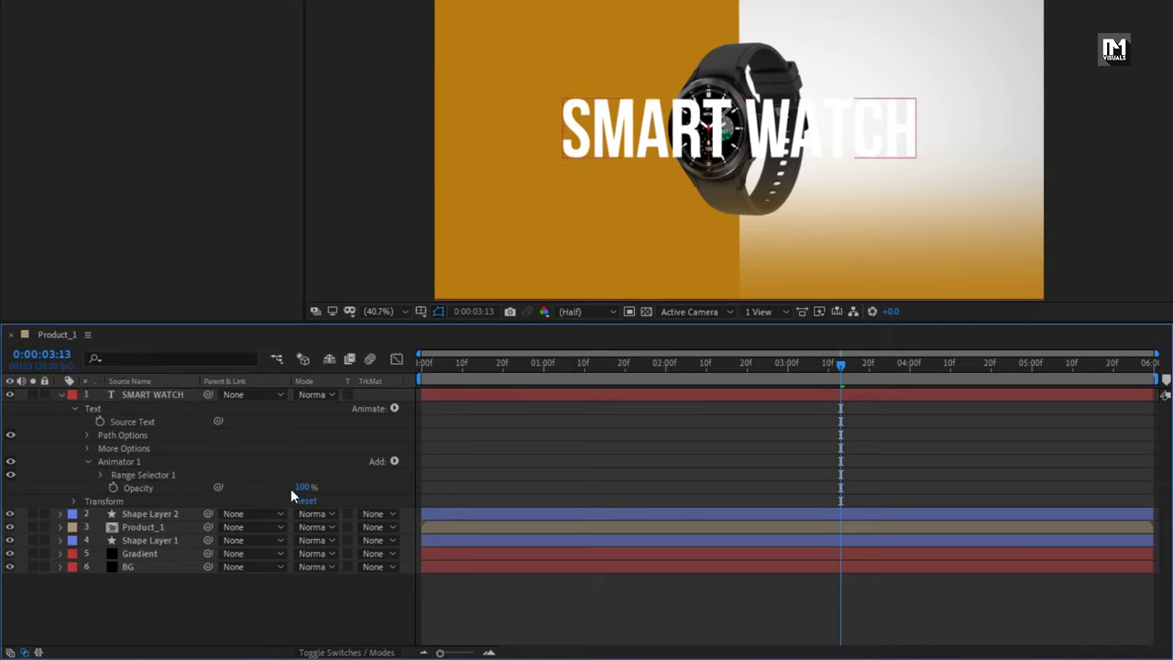
pyautogui.moveTo(291, 489); pyautogui.dragTo(188, 488)
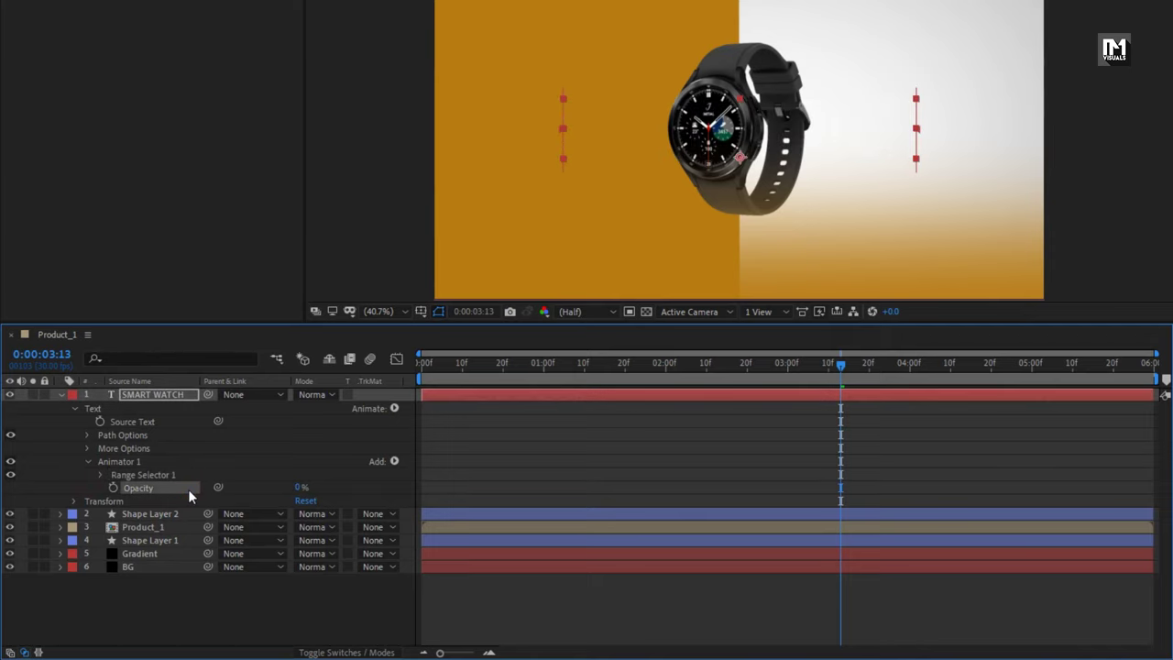
# Keyframe the Range Selector 1 Offset of the SMART WATCH text from -100% at 0:00:00:00 to 100% at 0:00:02:00.
pyautogui.click(100, 475)
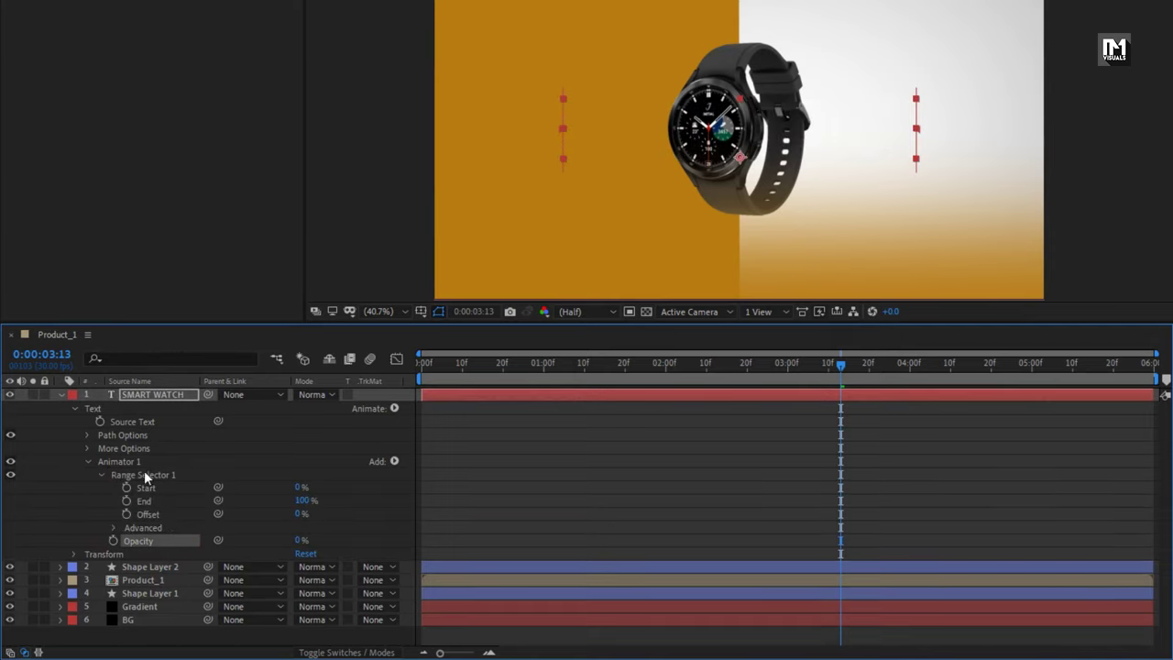
pyautogui.click(425, 364)
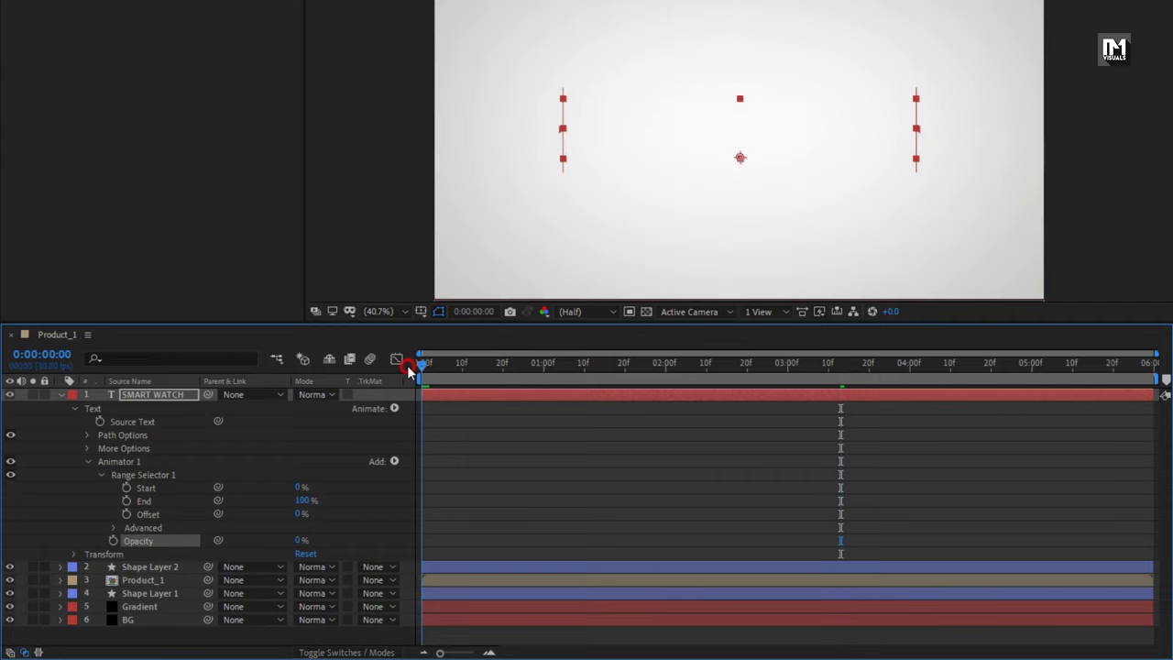
pyautogui.click(128, 514)
pyautogui.moveTo(292, 511); pyautogui.dragTo(135, 514)
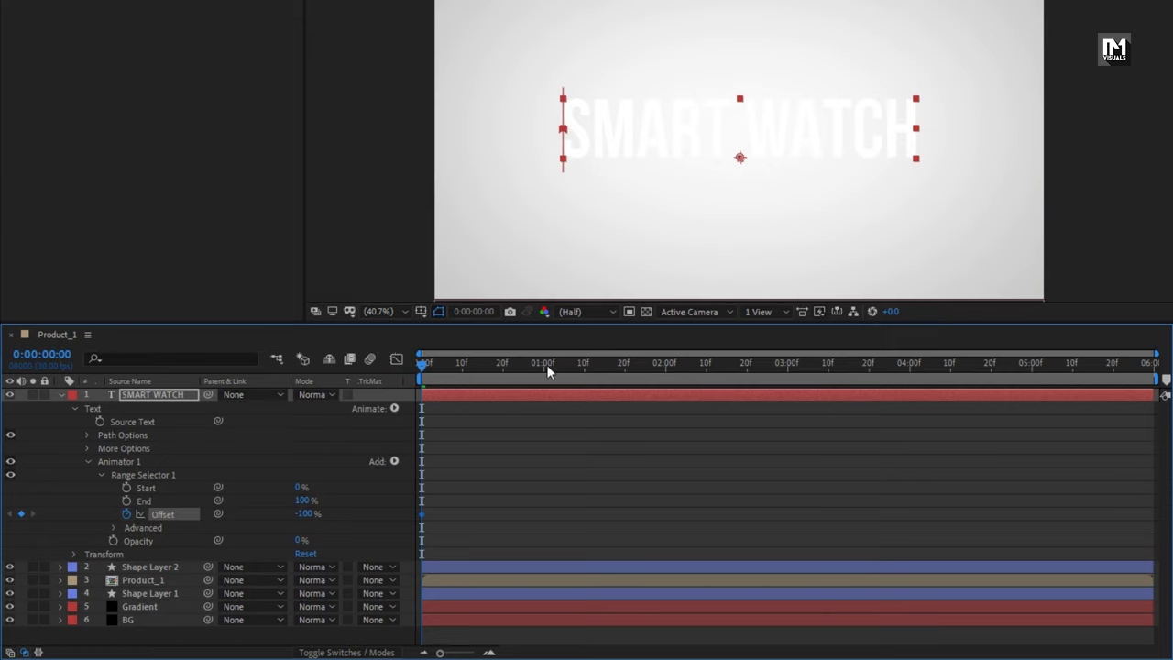
pyautogui.moveTo(548, 370); pyautogui.dragTo(665, 367)
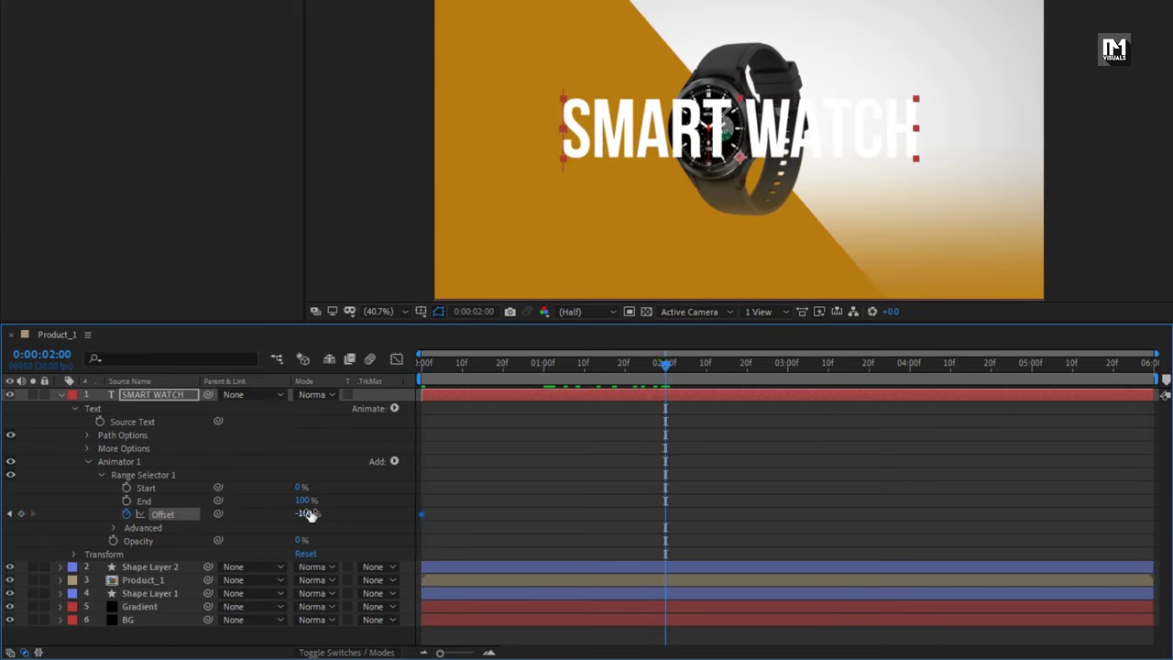
pyautogui.moveTo(310, 515); pyautogui.dragTo(558, 509)
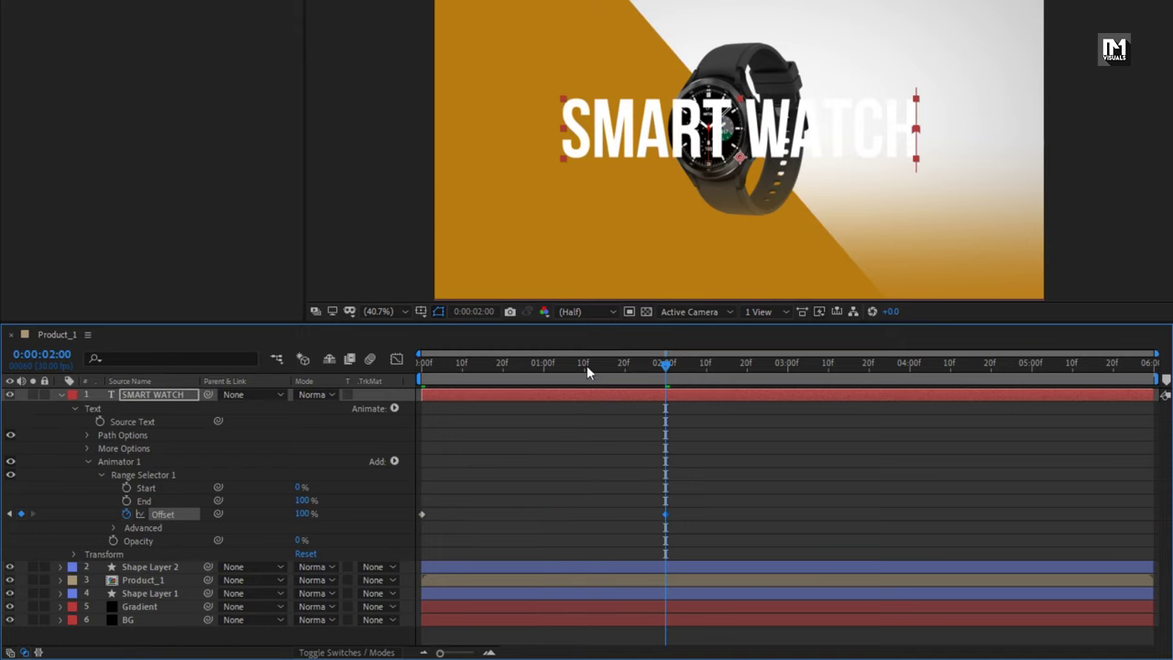
pyautogui.moveTo(588, 371); pyautogui.dragTo(551, 371)
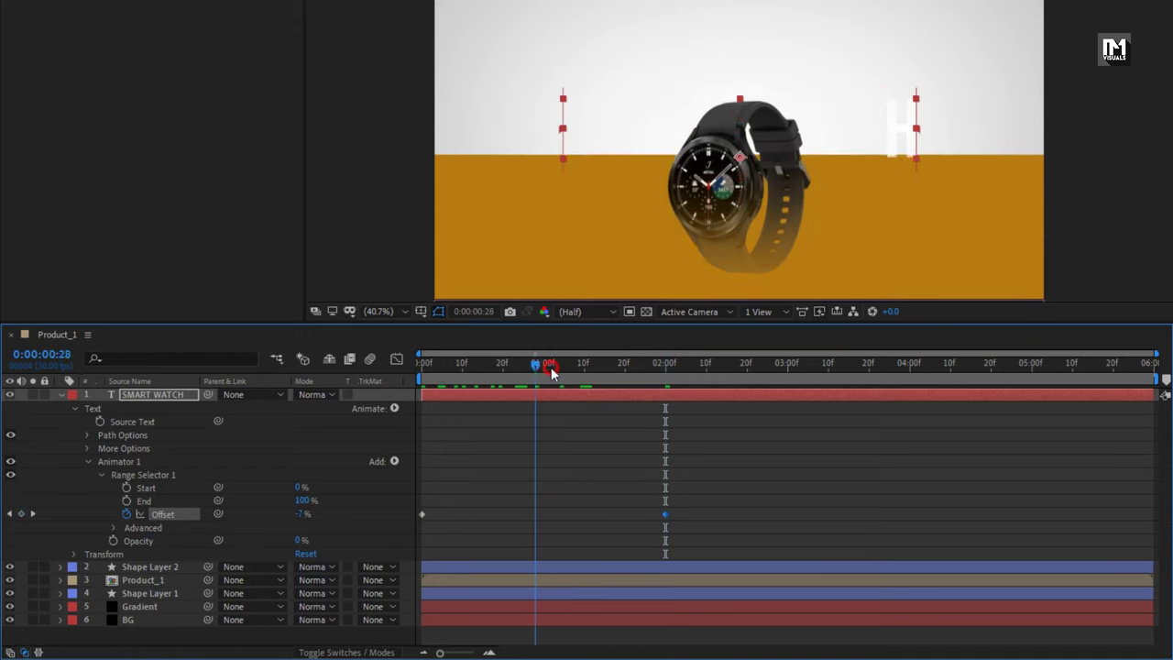
# Set the advanced Shape of Range Selector 1 to Ramp Up and preview the text reveal up to 0:00:02:00.
pyautogui.click(112, 527)
pyautogui.scroll(-2, 111, 518)
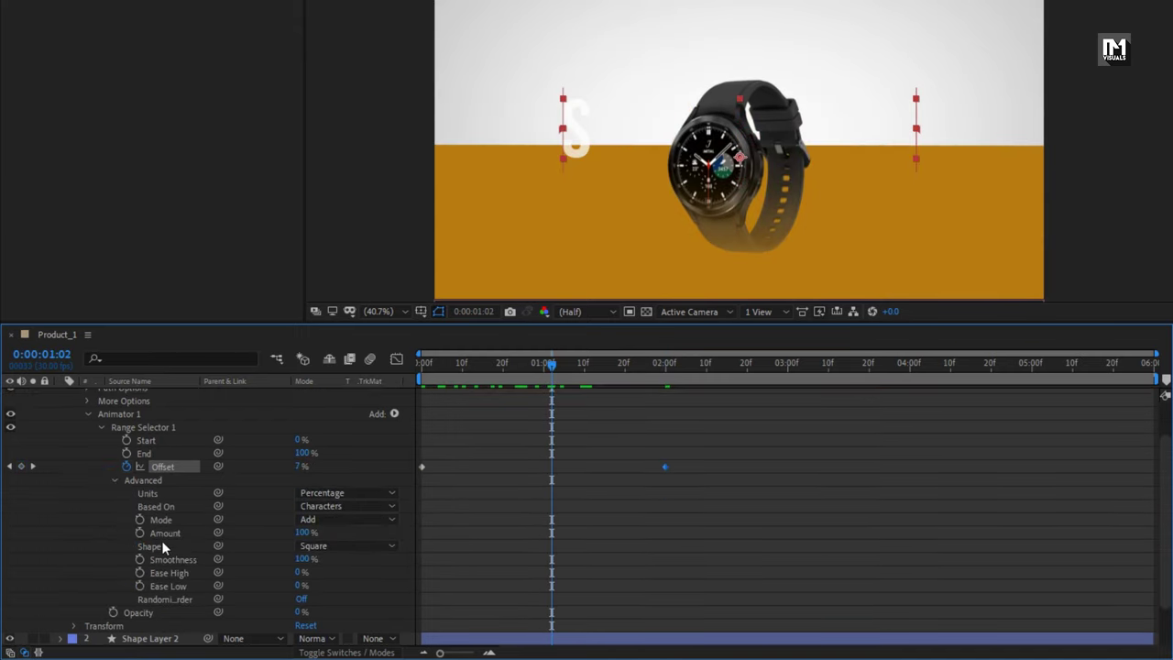
pyautogui.click(312, 546)
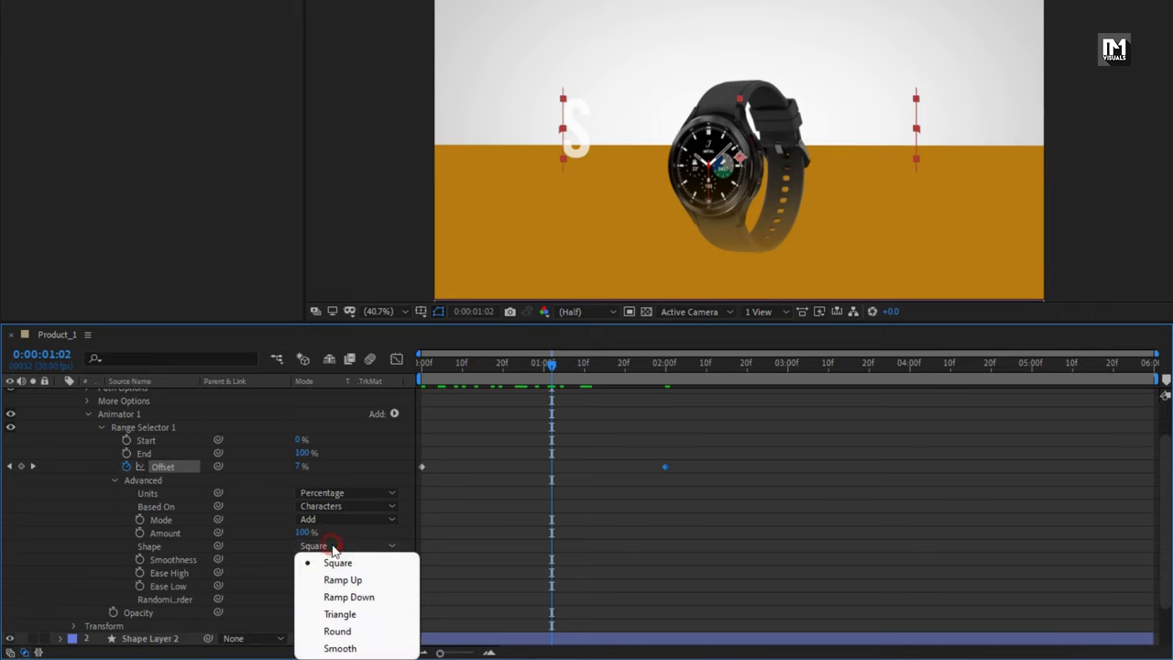
pyautogui.click(392, 581)
pyautogui.click(500, 363)
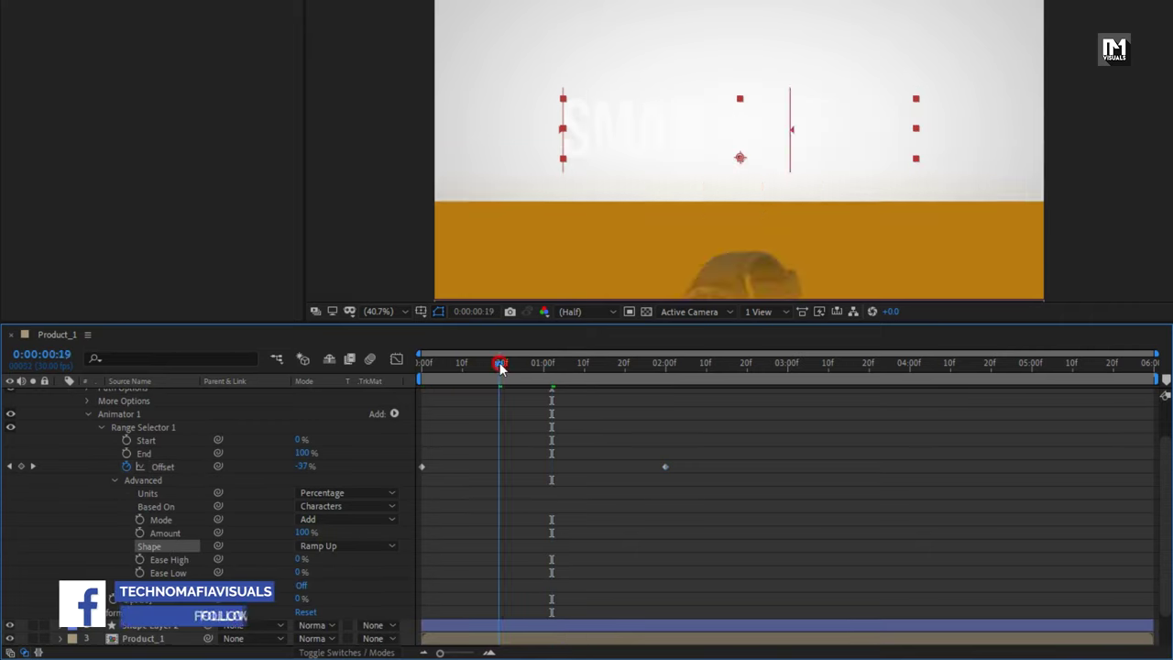
pyautogui.moveTo(500, 364); pyautogui.dragTo(666, 383)
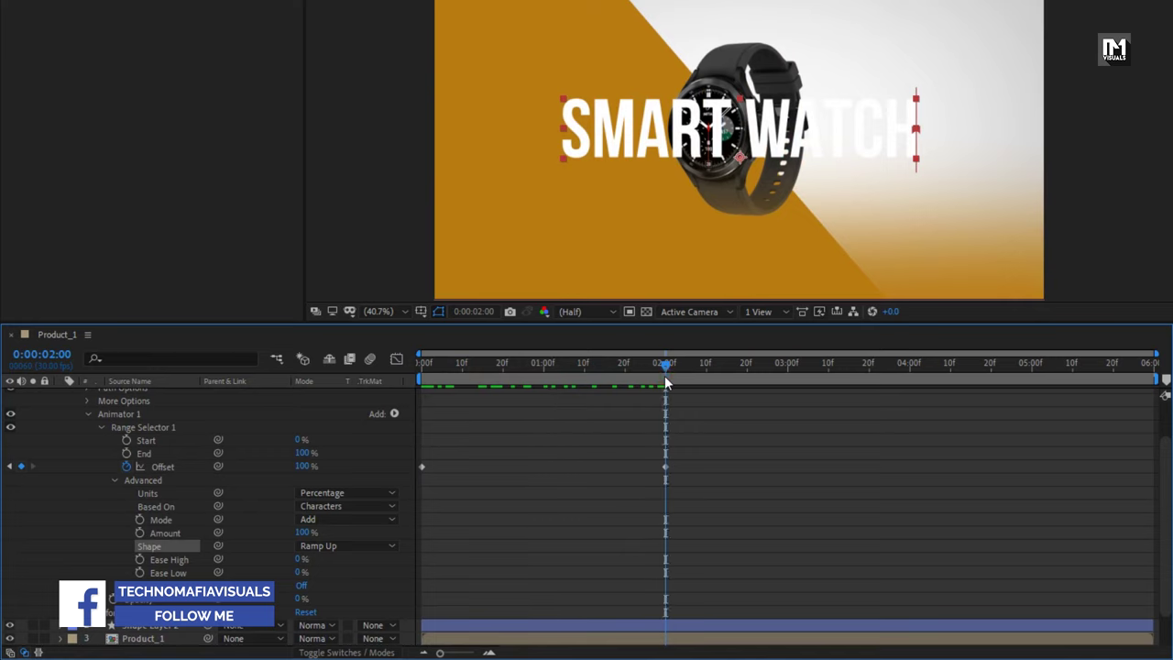
# Add a Scale property to Animator 1 and set it to 50%, 100% with the proportions unlinked.
pyautogui.click(115, 480)
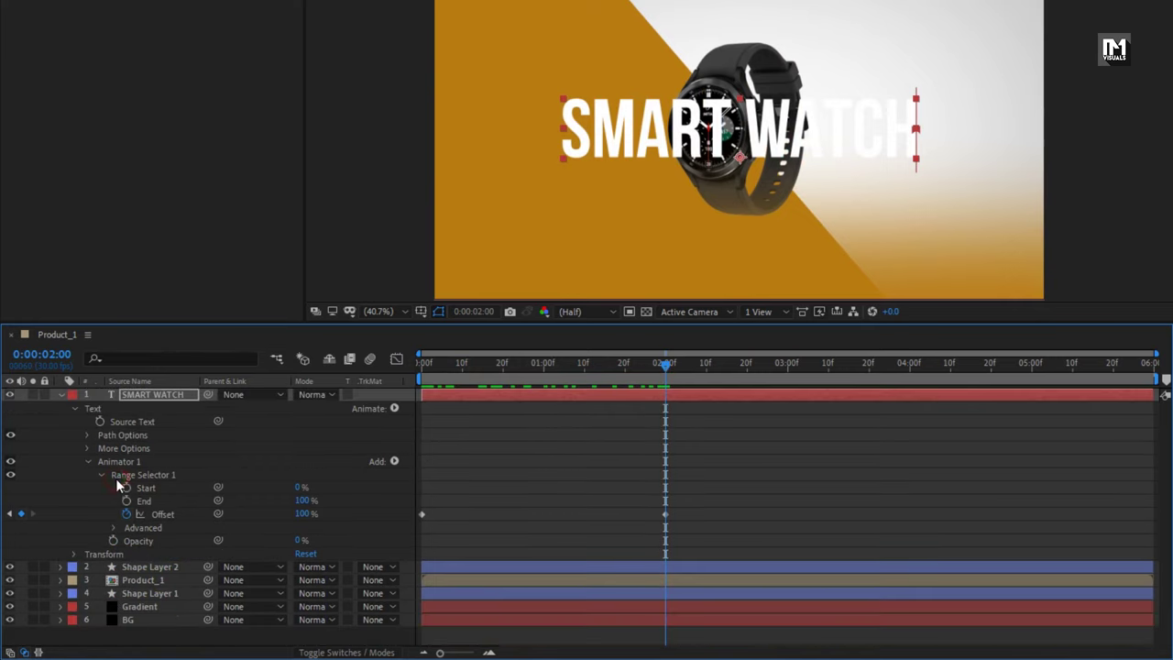
pyautogui.click(101, 475)
pyautogui.click(121, 461)
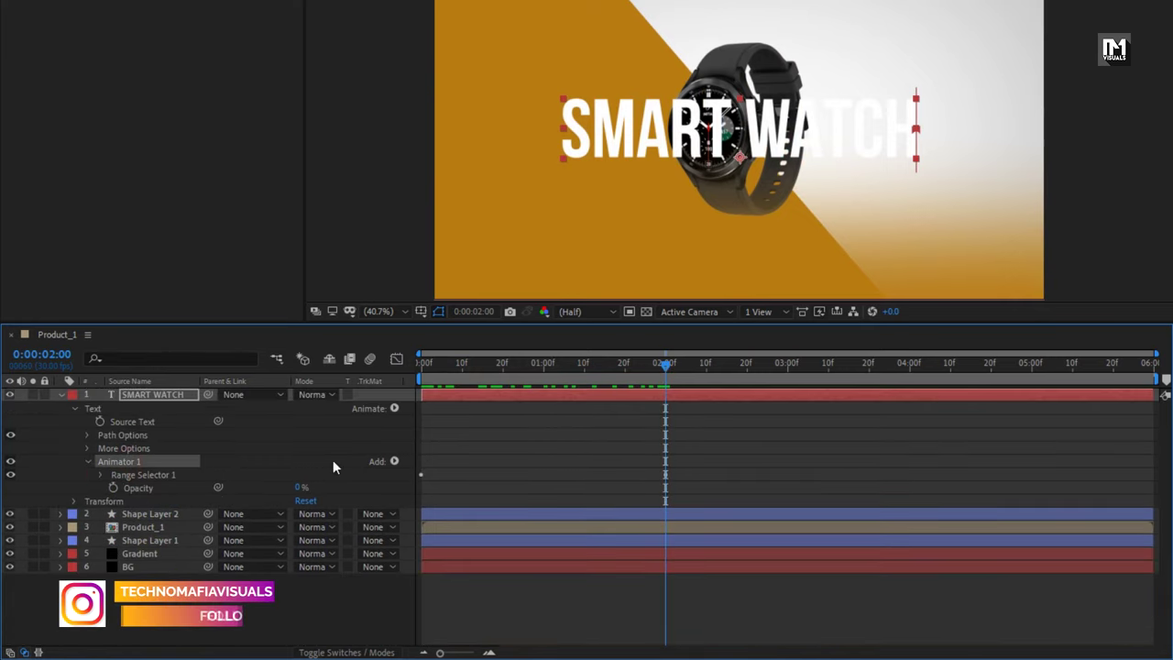
pyautogui.click(394, 461)
pyautogui.moveTo(460, 471)
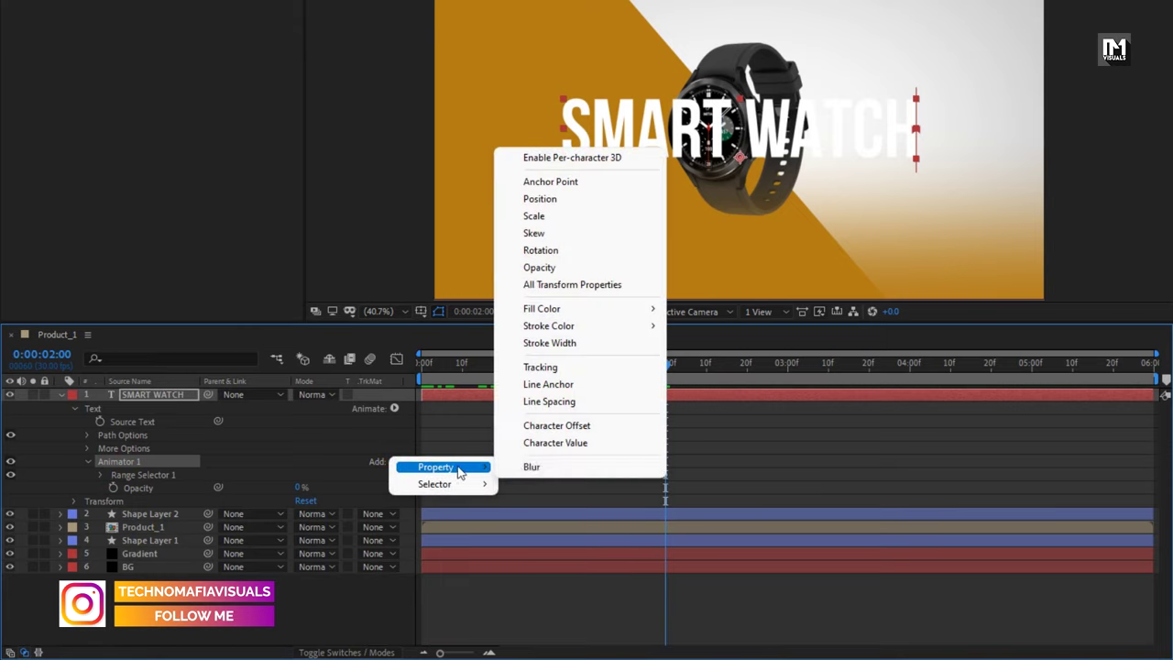
pyautogui.click(546, 216)
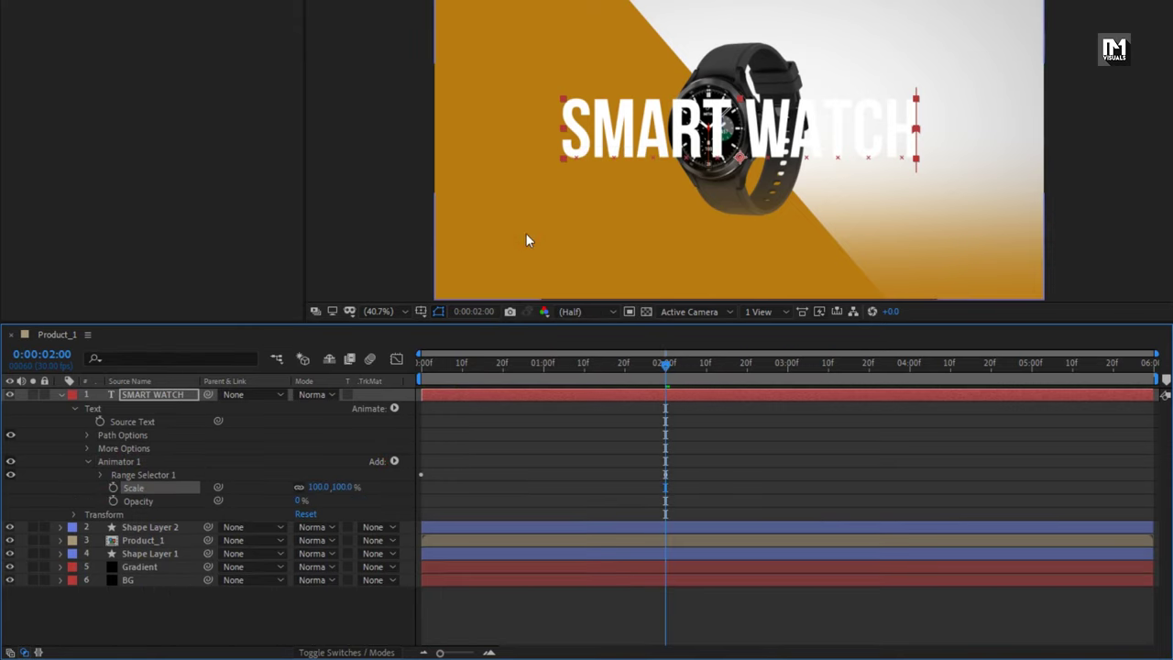
pyautogui.click(302, 487)
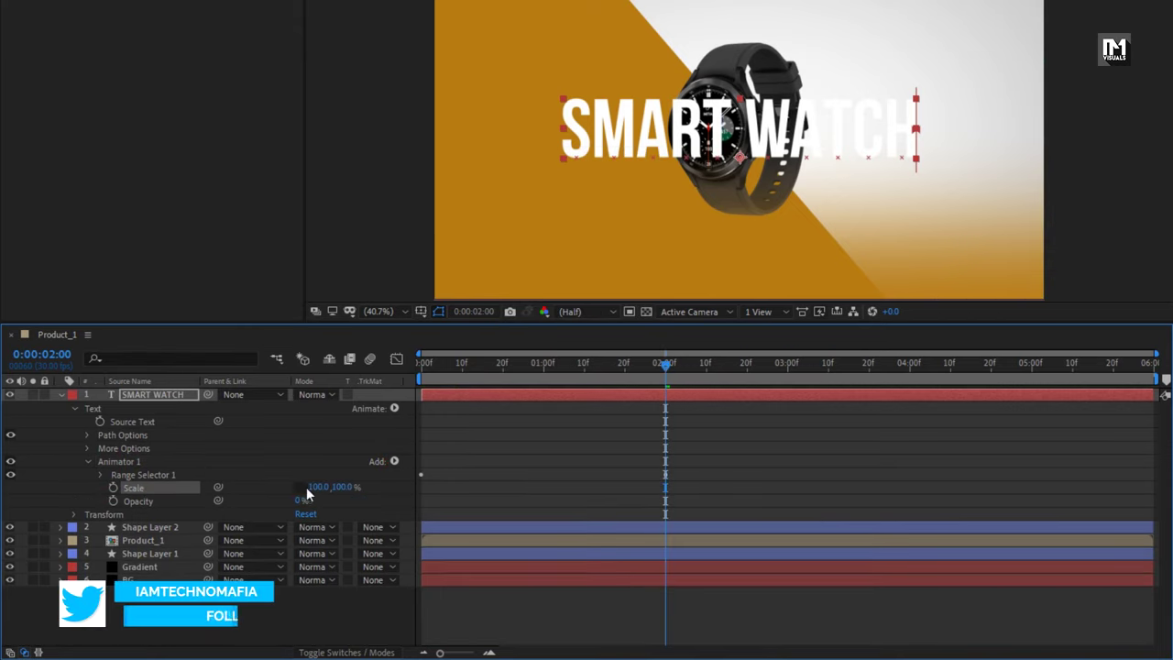
pyautogui.click(306, 487)
pyautogui.write('50')
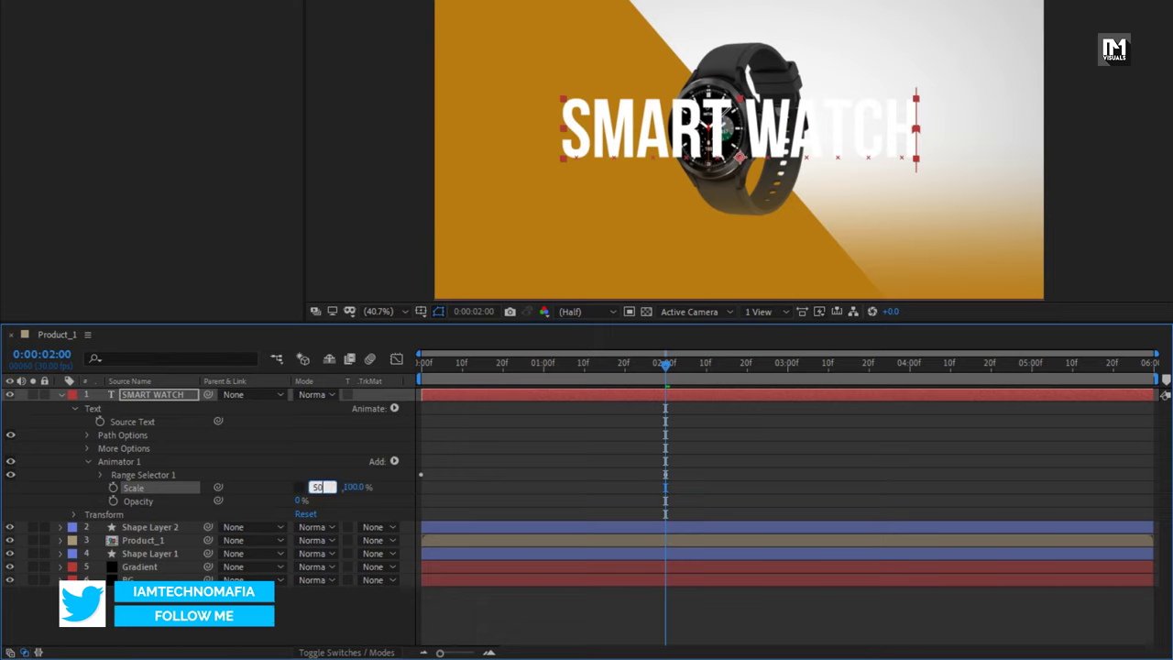
pyautogui.press('Return')
pyautogui.click(500, 365)
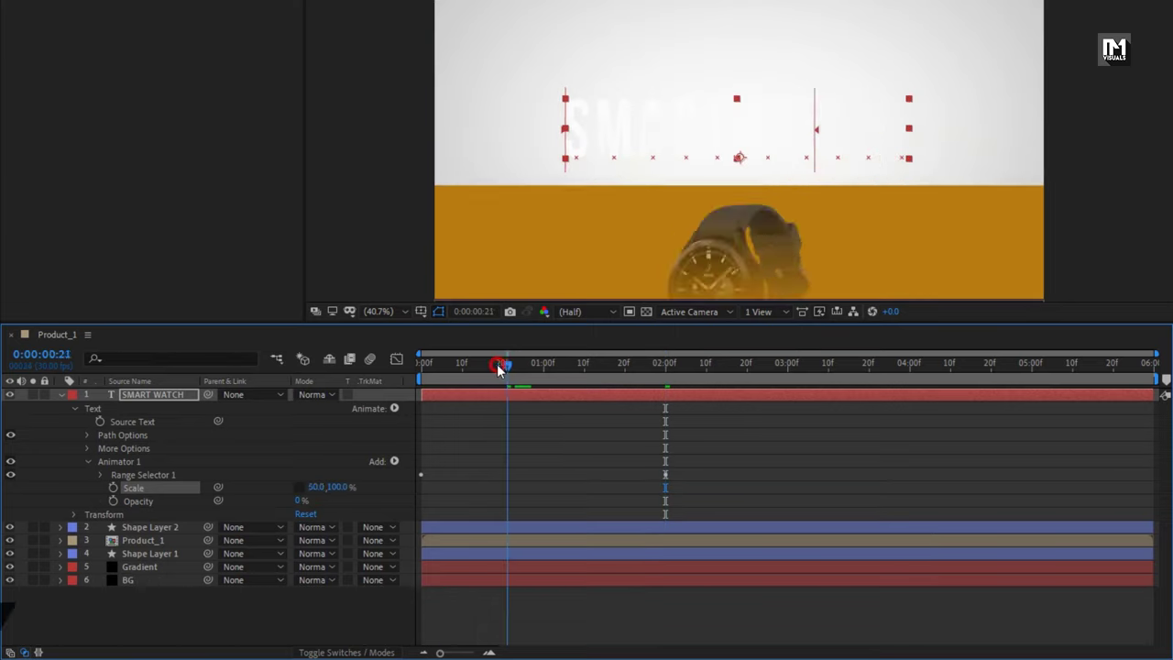
pyautogui.moveTo(499, 365); pyautogui.dragTo(560, 365)
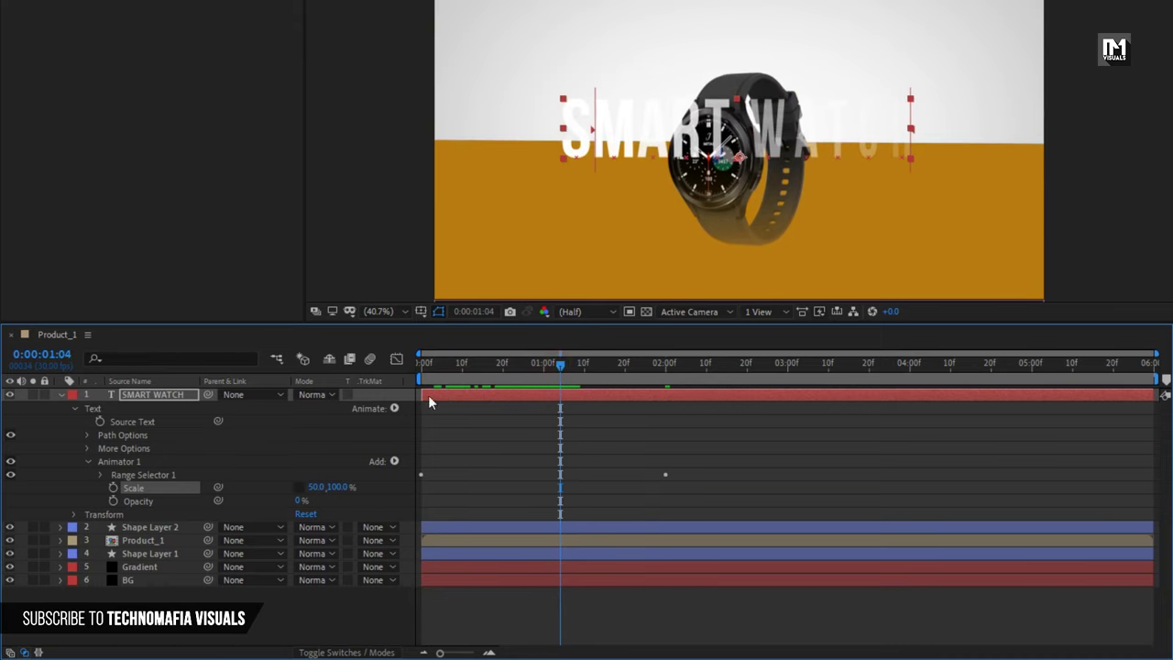
# Add a Rotation property to Animator 1 and set it to 35°.
pyautogui.click(395, 462)
pyautogui.moveTo(440, 467)
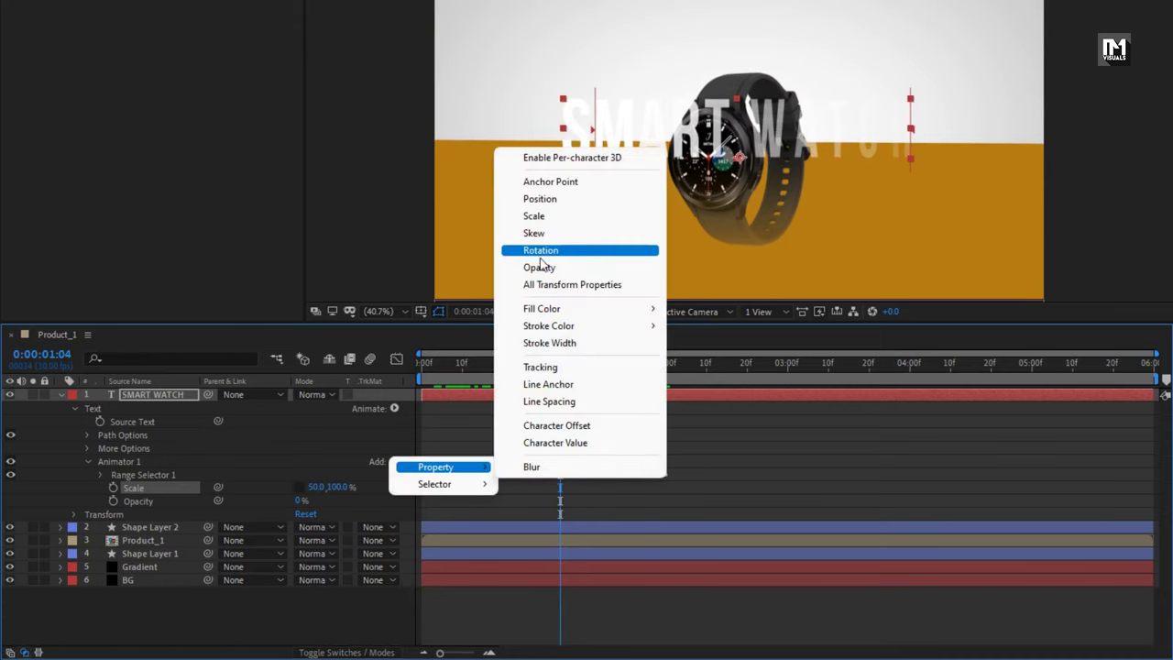
pyautogui.click(540, 250)
pyautogui.click(316, 502)
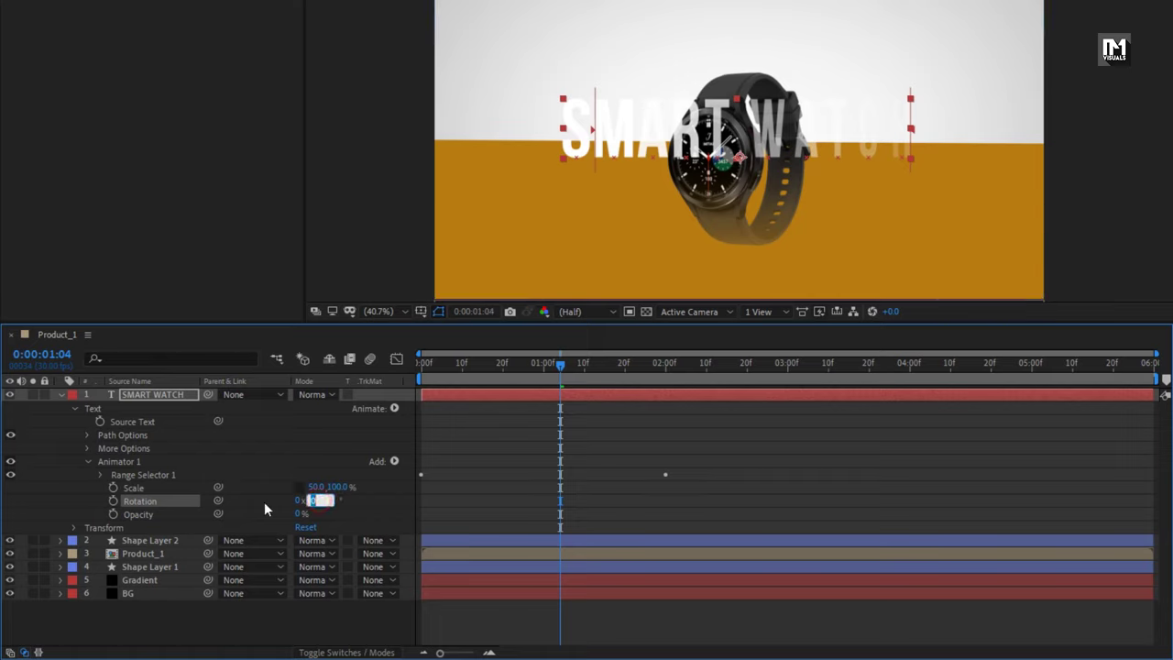
pyautogui.write('35')
pyautogui.press('Return')
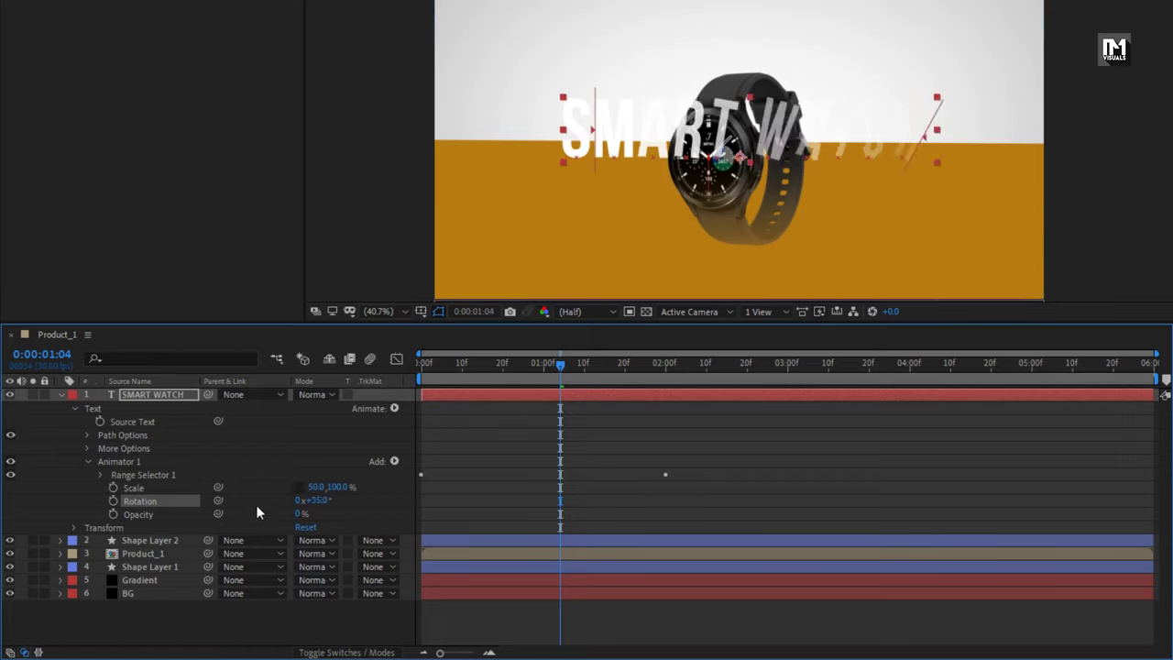
# Add a Tracking property to Animator 1, set the Tracking Amount to -50 and preview the title animation.
pyautogui.click(394, 461)
pyautogui.moveTo(467, 468)
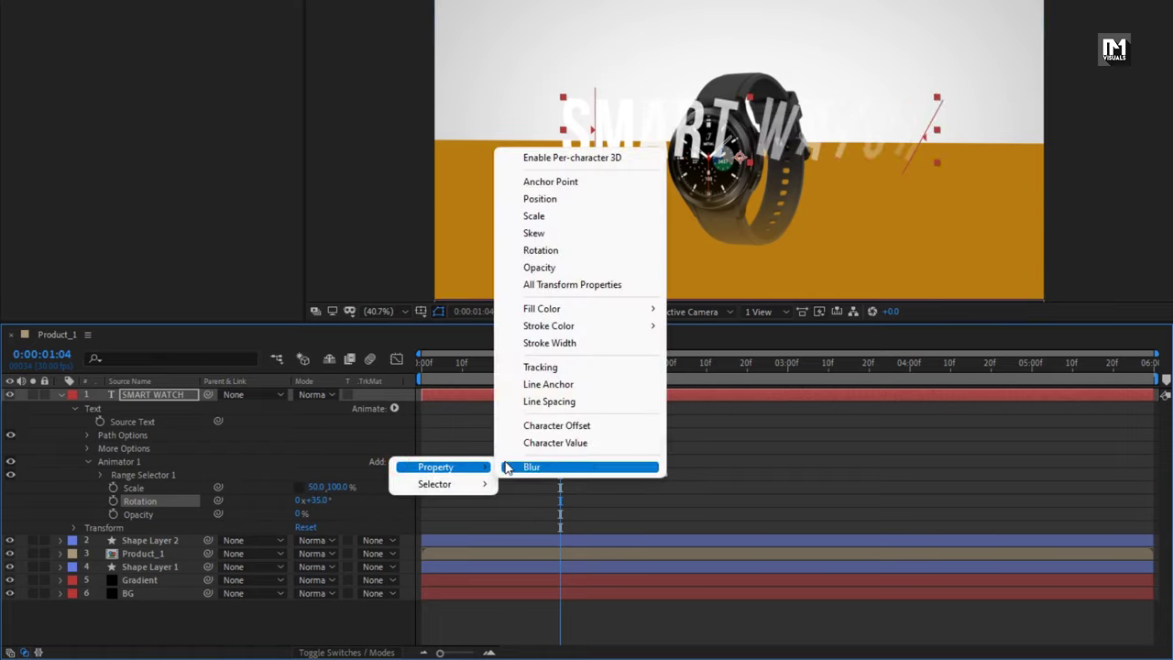
pyautogui.click(529, 376)
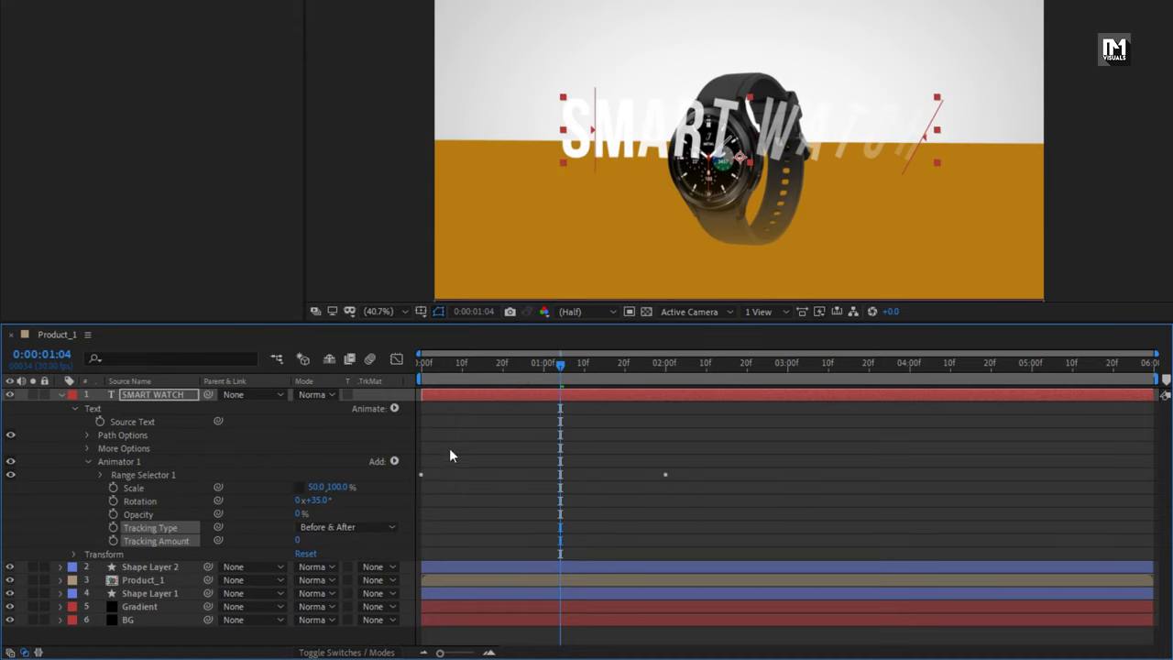
pyautogui.click(252, 541)
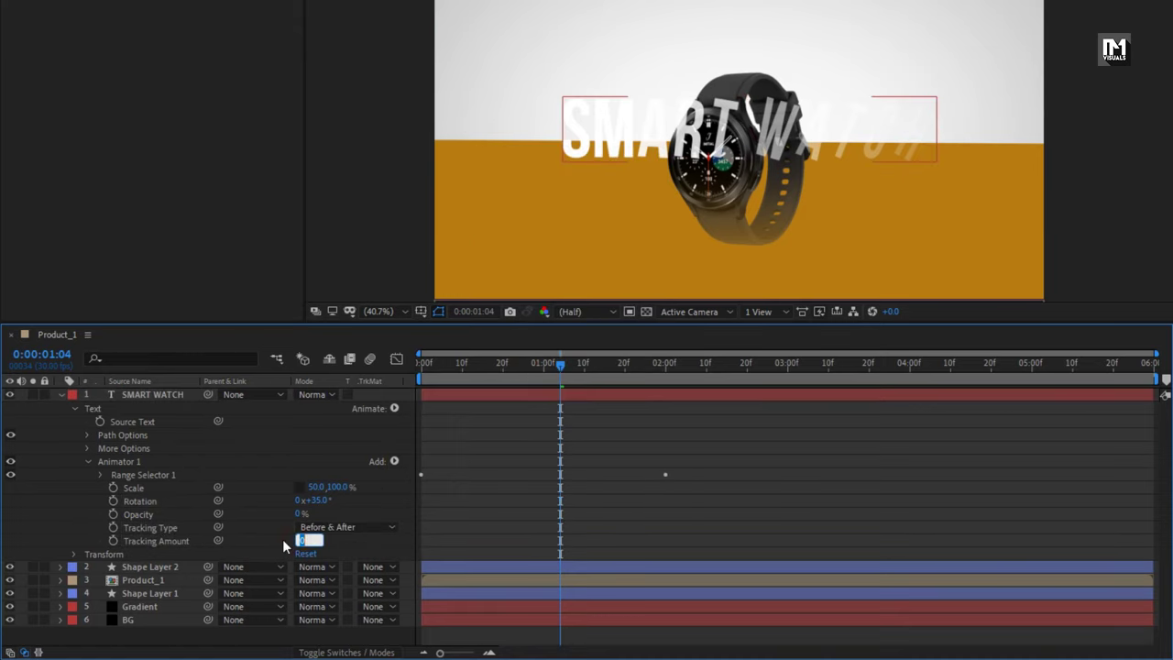
pyautogui.write('-50')
pyautogui.press('Return')
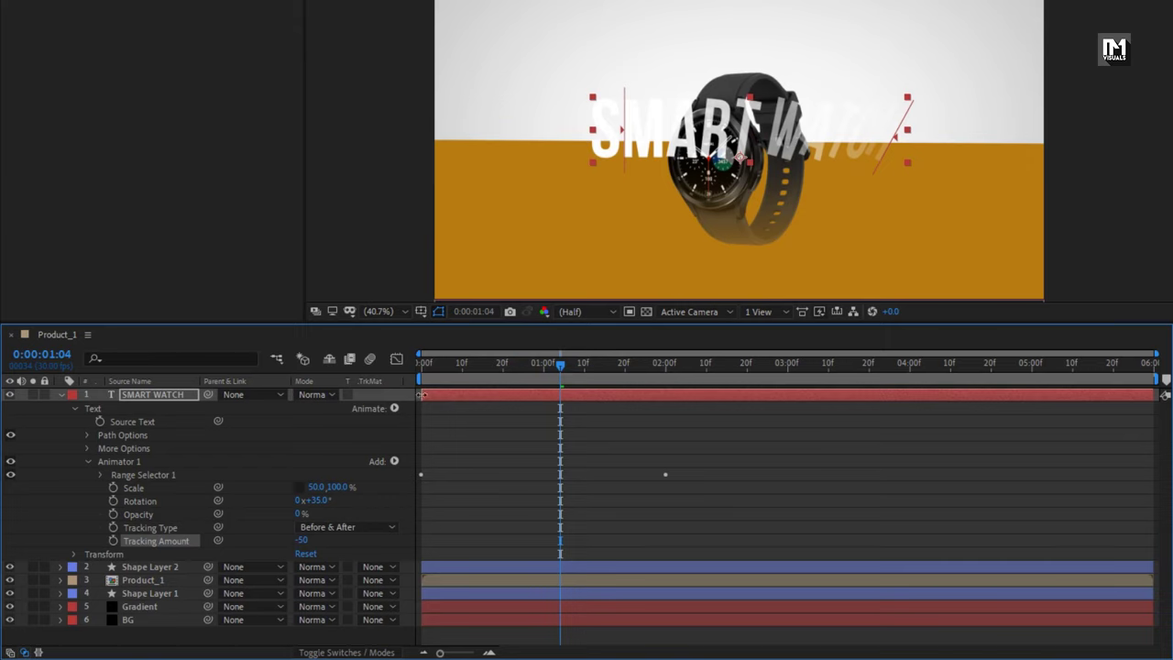
pyautogui.moveTo(420, 368); pyautogui.dragTo(709, 371)
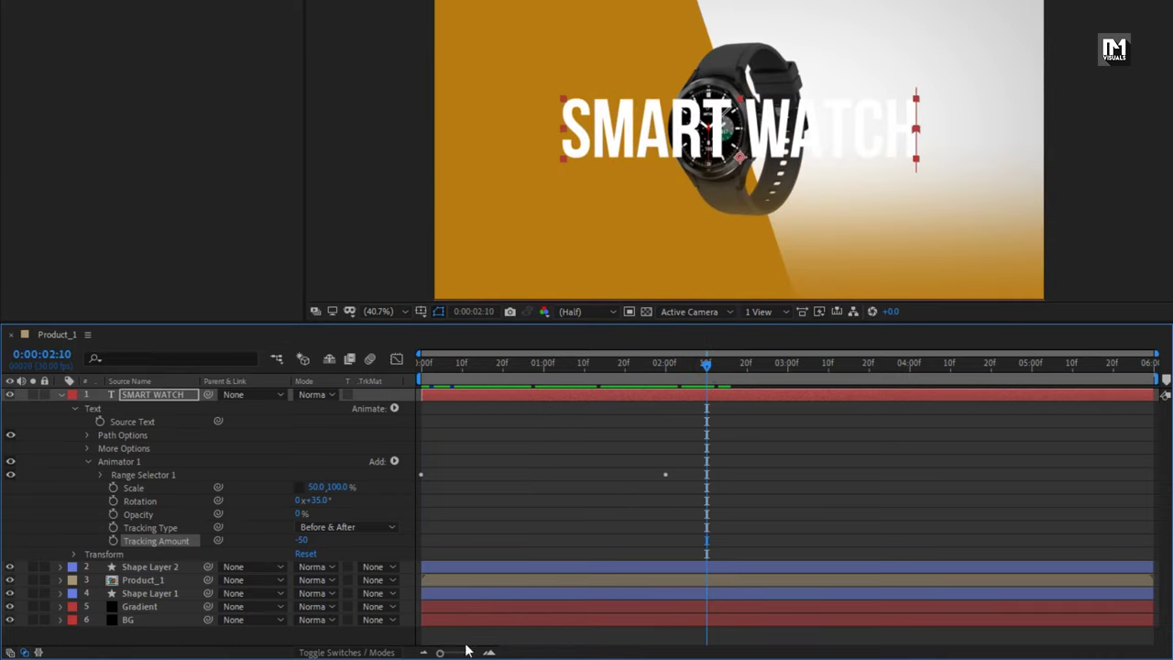
# Copy the swing expression code from the swing text file in Notepad and return to After Effects.
pyautogui.hotkey('ctrl', 'c')
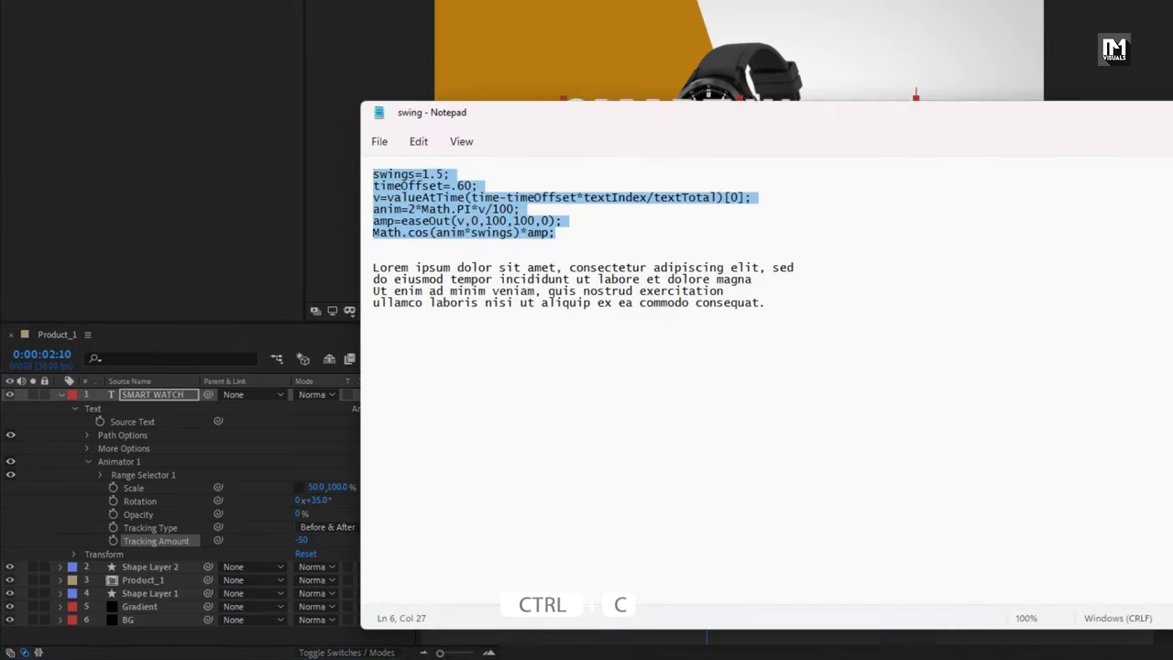
pyautogui.rightClick(443, 221)
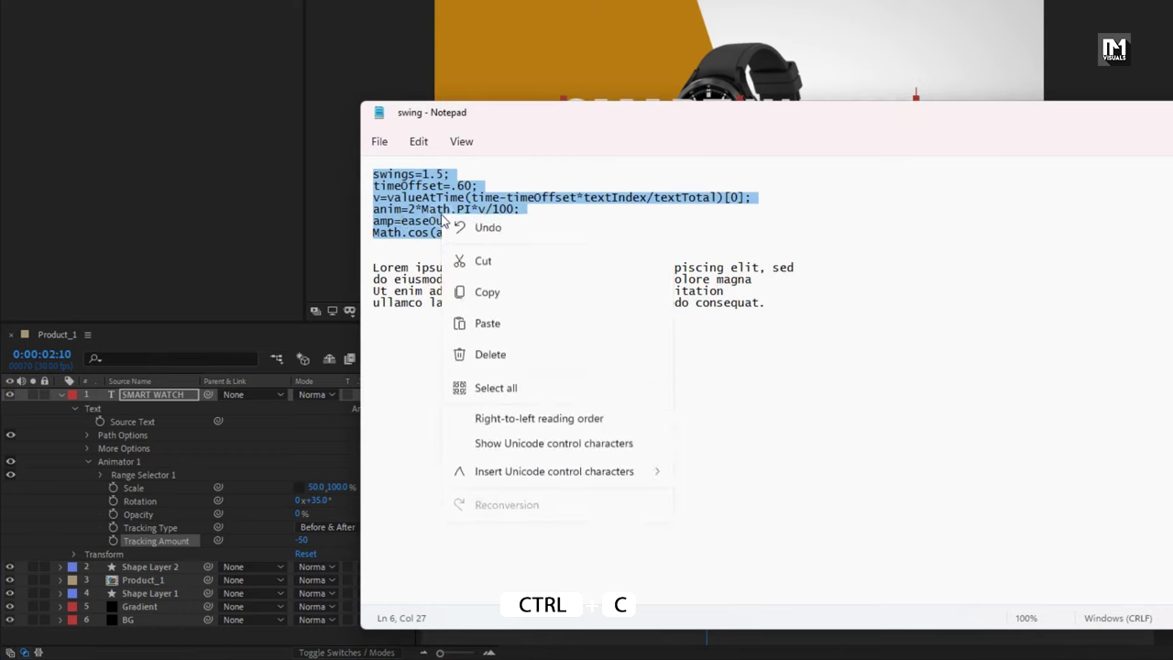
pyautogui.click(490, 298)
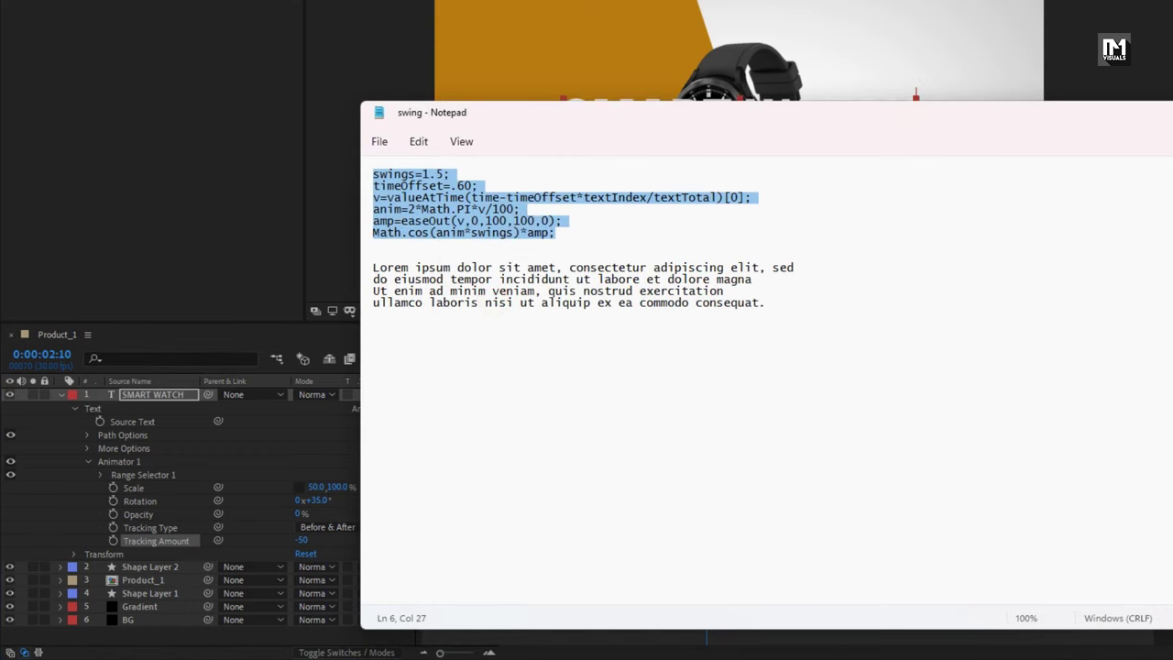
pyautogui.press('super+Down')
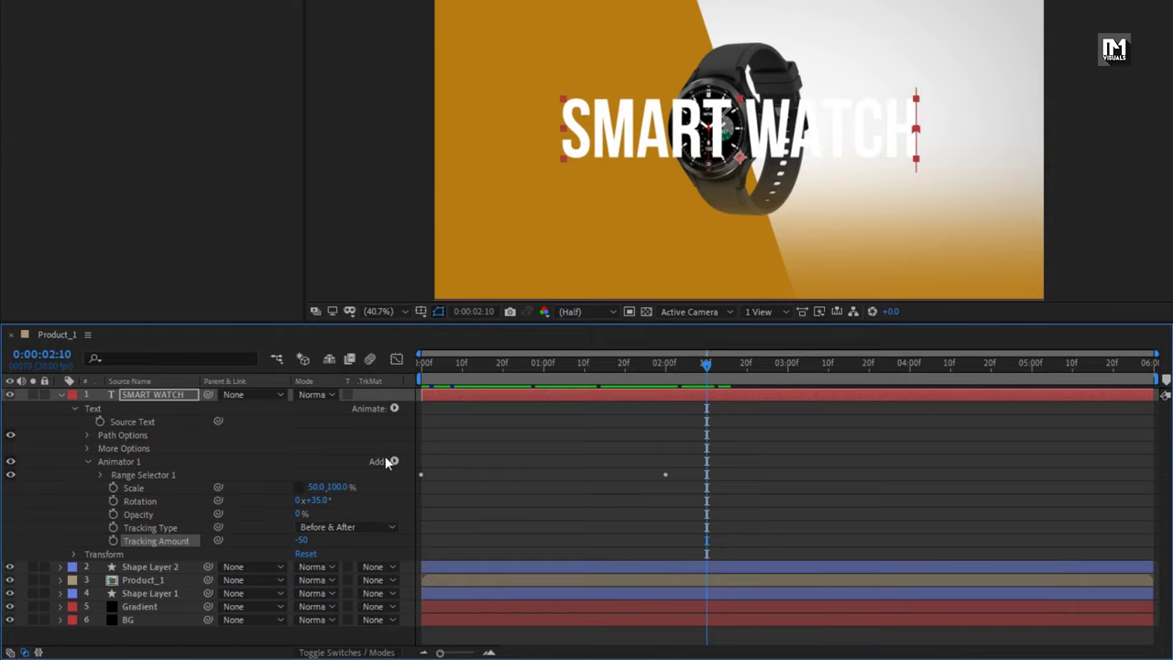
# Add an Expression selector to Animator 1 of the SMART WATCH text layer.
pyautogui.click(196, 463)
pyautogui.click(87, 462)
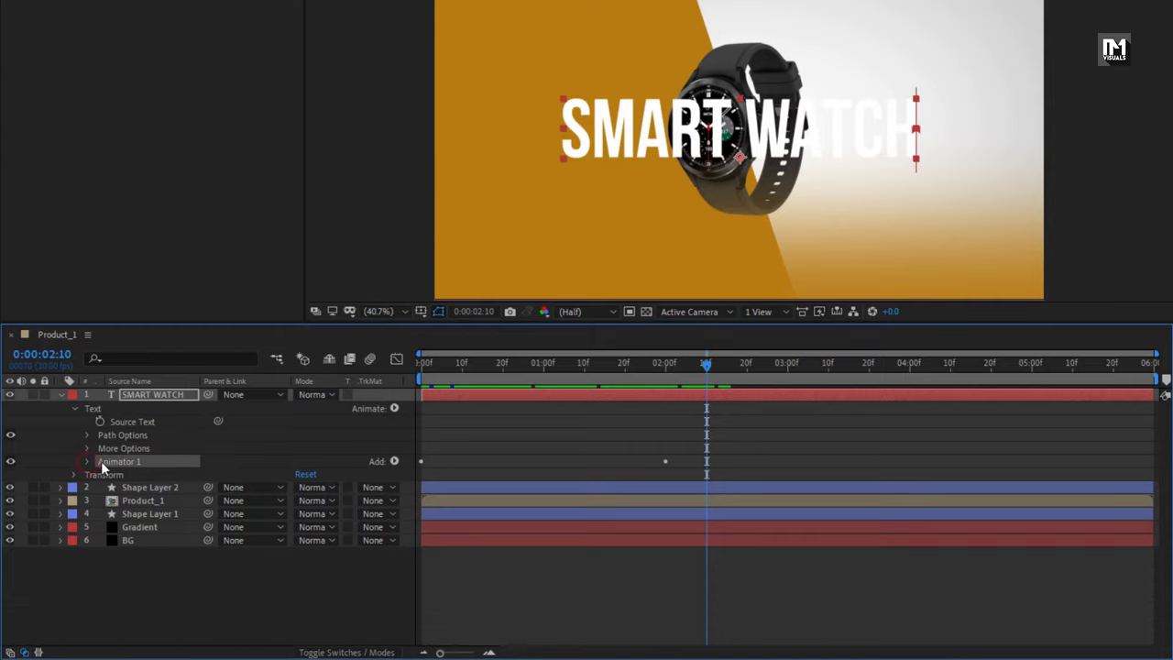
pyautogui.click(394, 461)
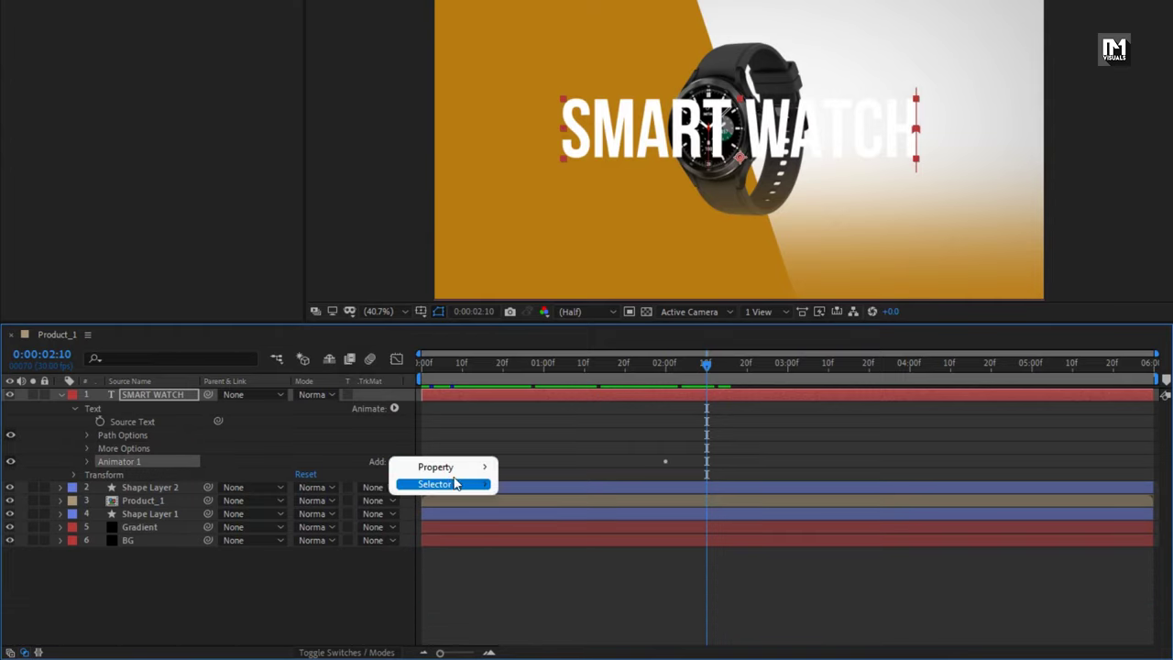
pyautogui.moveTo(470, 489)
pyautogui.click(554, 518)
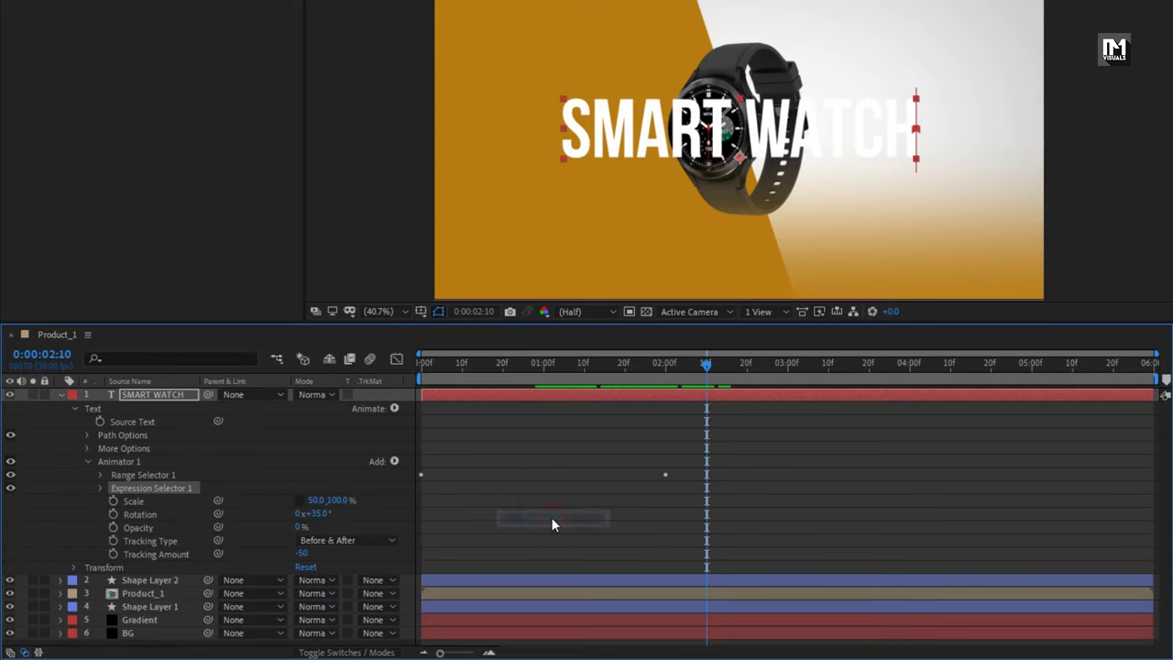
# Enable an expression on Expression Selector 1's Amount and paste the copied swing code into it.
pyautogui.click(101, 488)
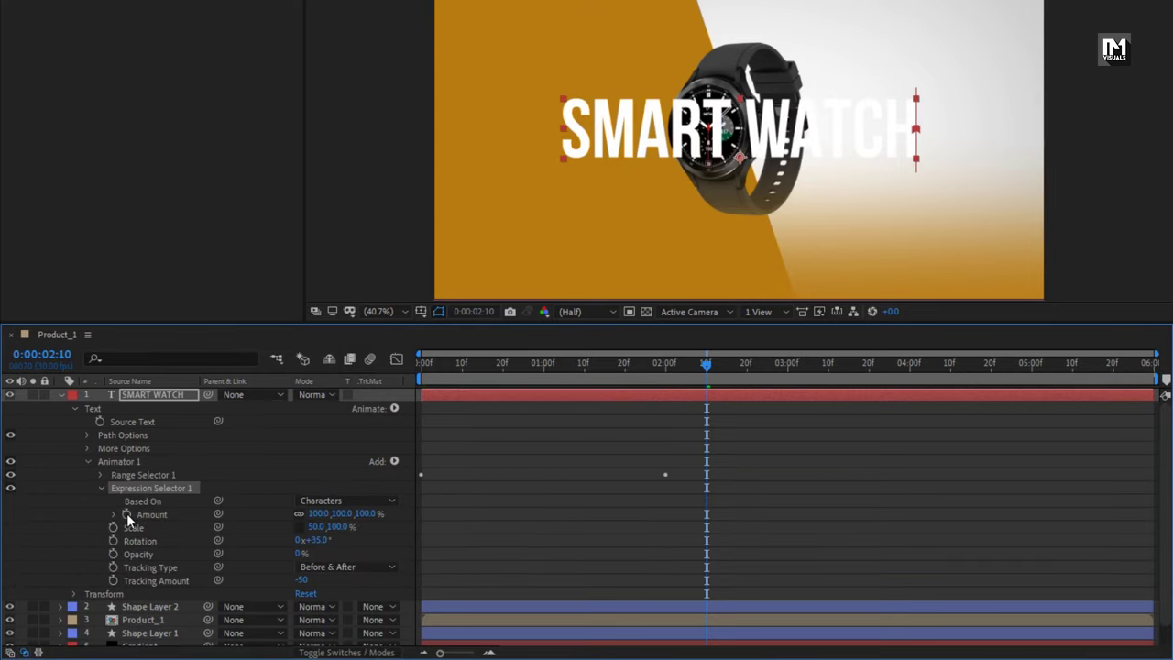
pyautogui.press('alt')
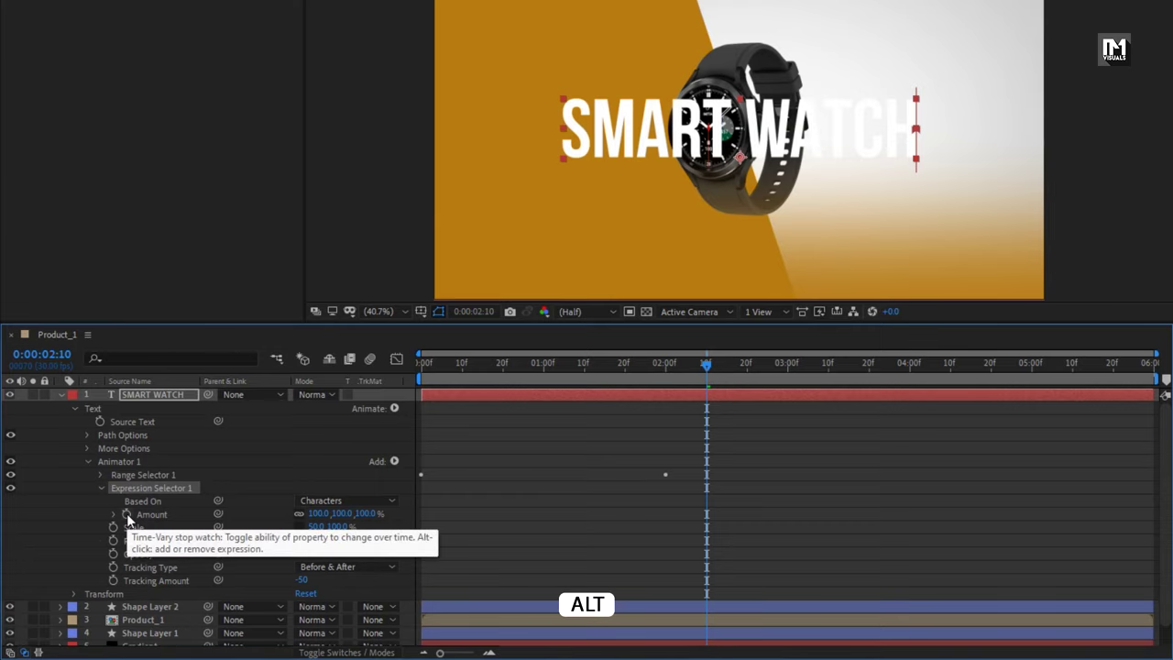
pyautogui.keyDown('alt'); pyautogui.click(127, 514); pyautogui.keyUp('alt')
pyautogui.hotkey('ctrl', 'v')
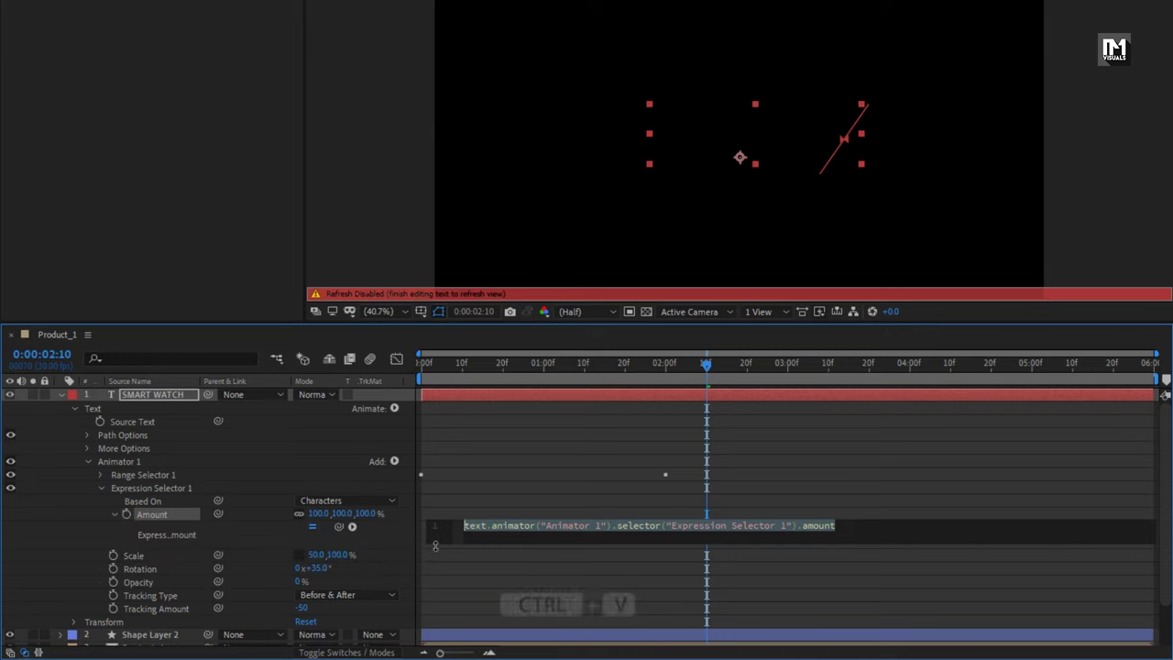
pyautogui.hotkey('ctrl', 'v')
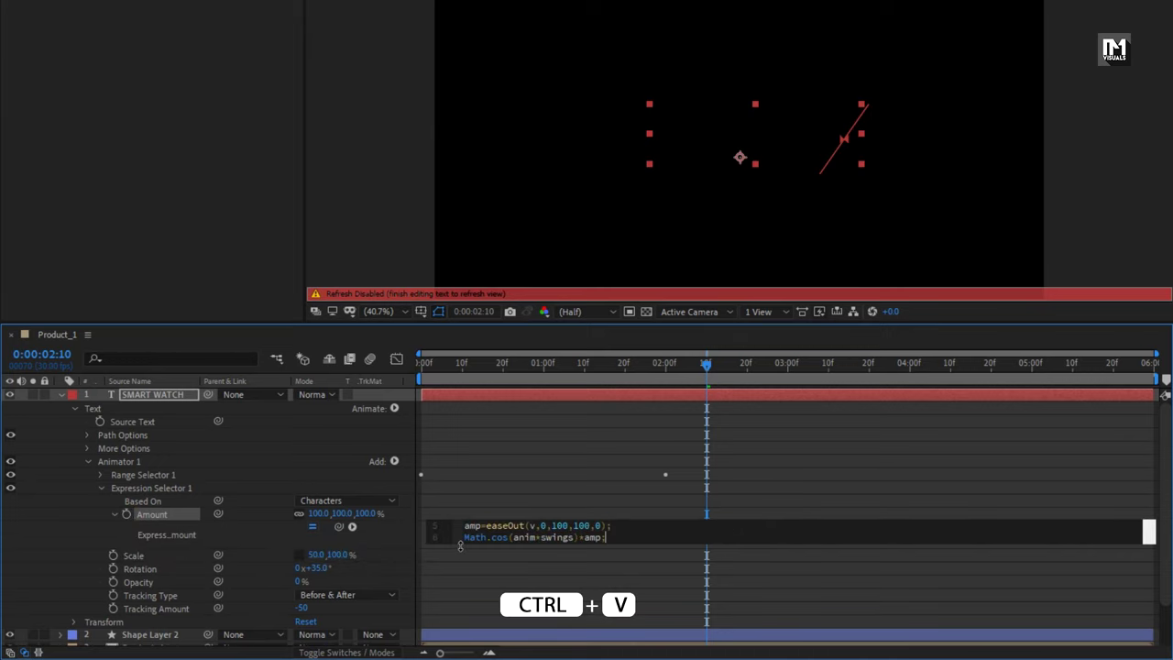
pyautogui.click(460, 546)
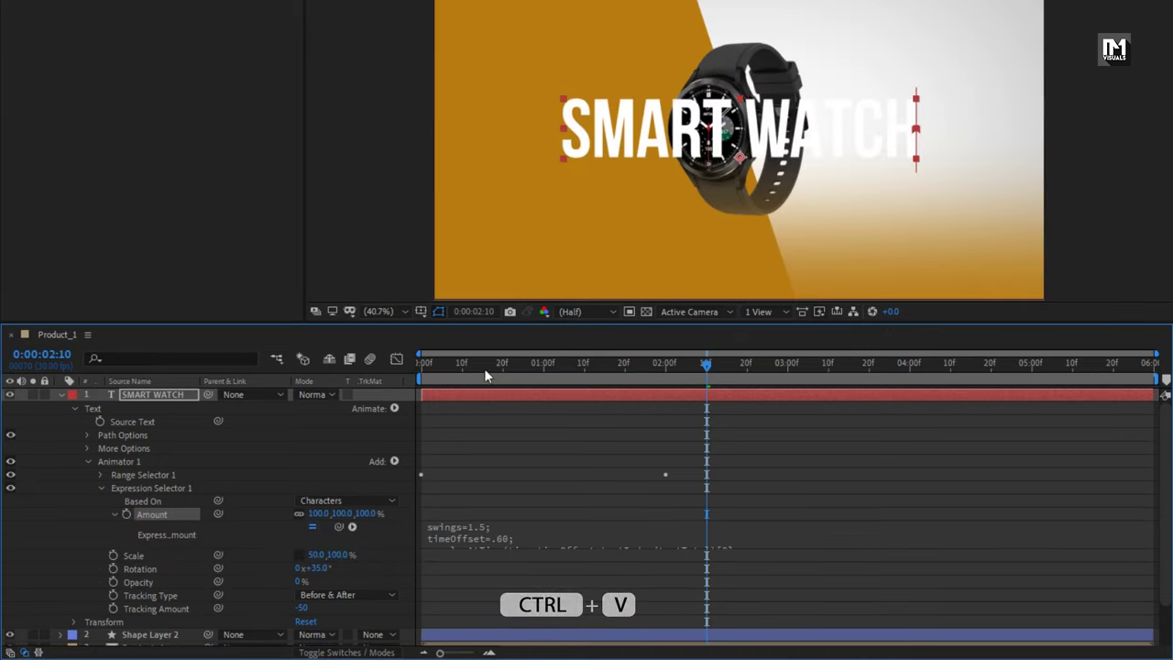
# Keyframe Expression Selector 1's Amount at 100% at 0:00:02:00 and 0% at 0:00:00:00, and preview the swinging title.
pyautogui.moveTo(553, 363); pyautogui.dragTo(665, 358)
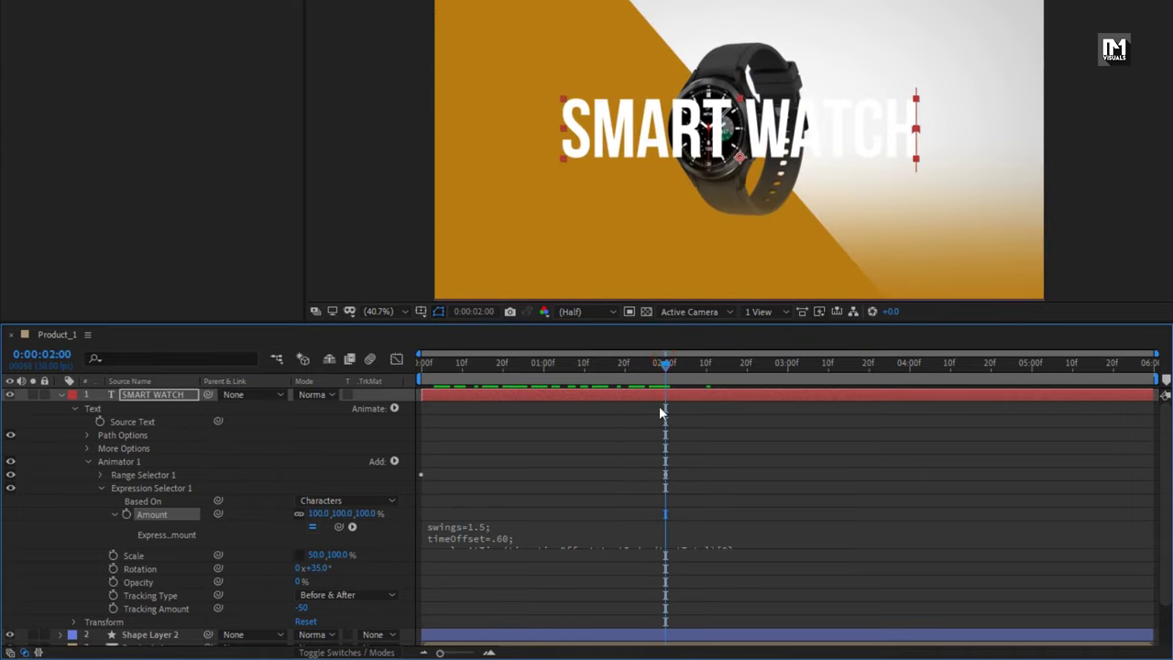
pyautogui.click(126, 514)
pyautogui.moveTo(494, 364); pyautogui.dragTo(406, 396)
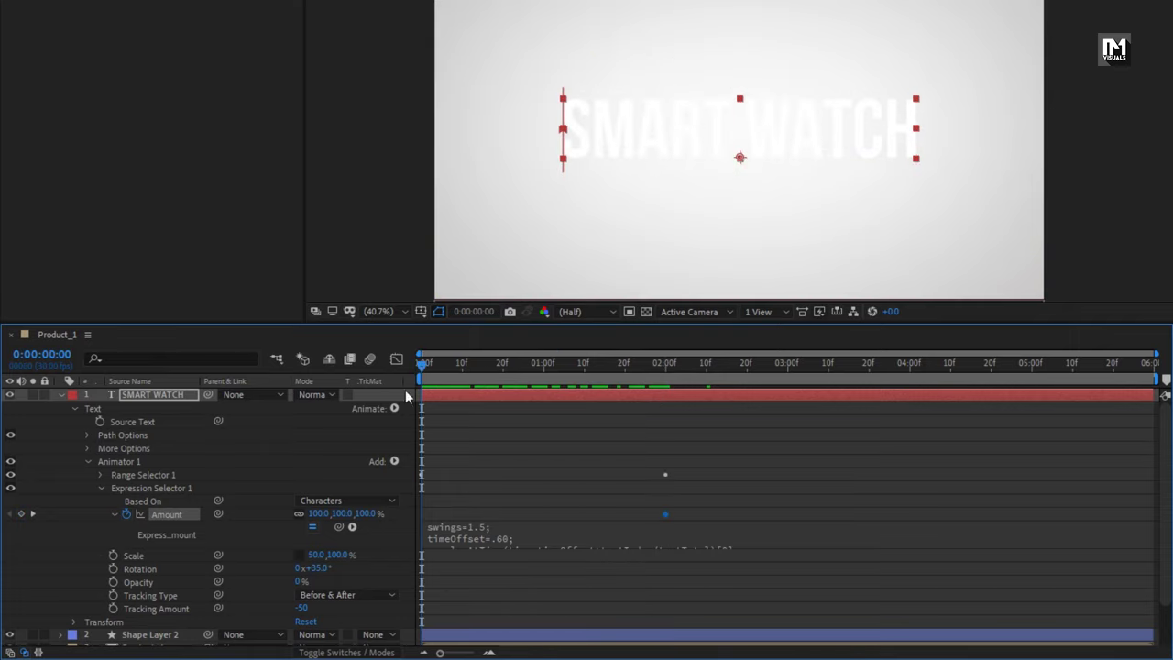
pyautogui.click(371, 513)
pyautogui.write('0')
pyautogui.press('Return')
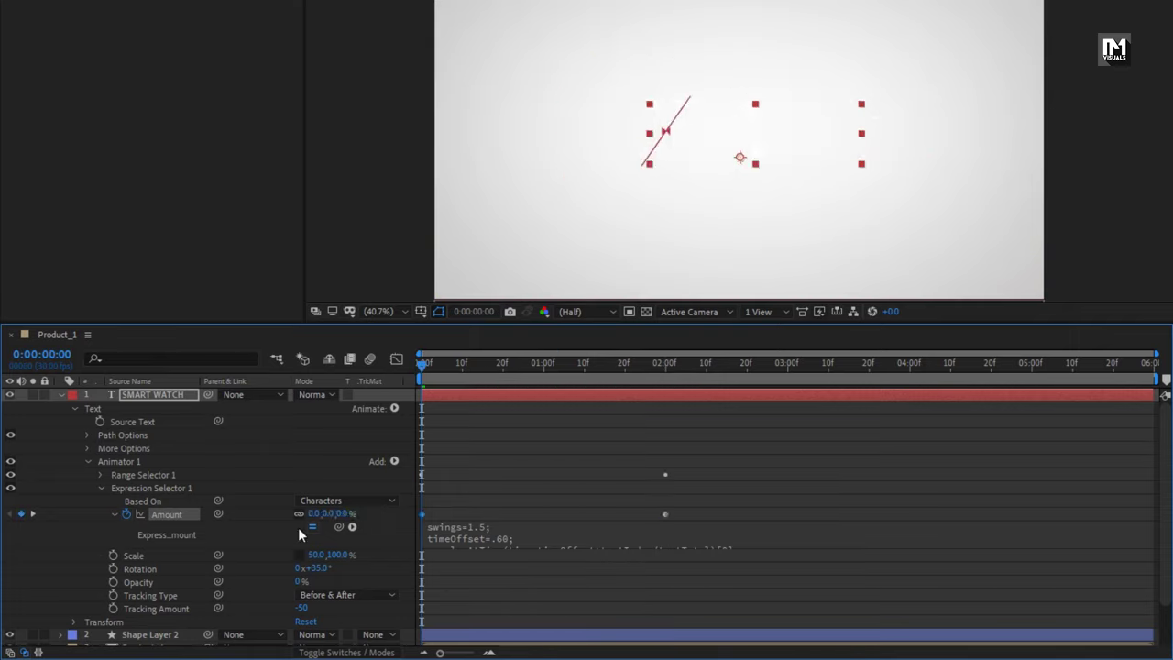
pyautogui.moveTo(423, 363); pyautogui.dragTo(655, 382)
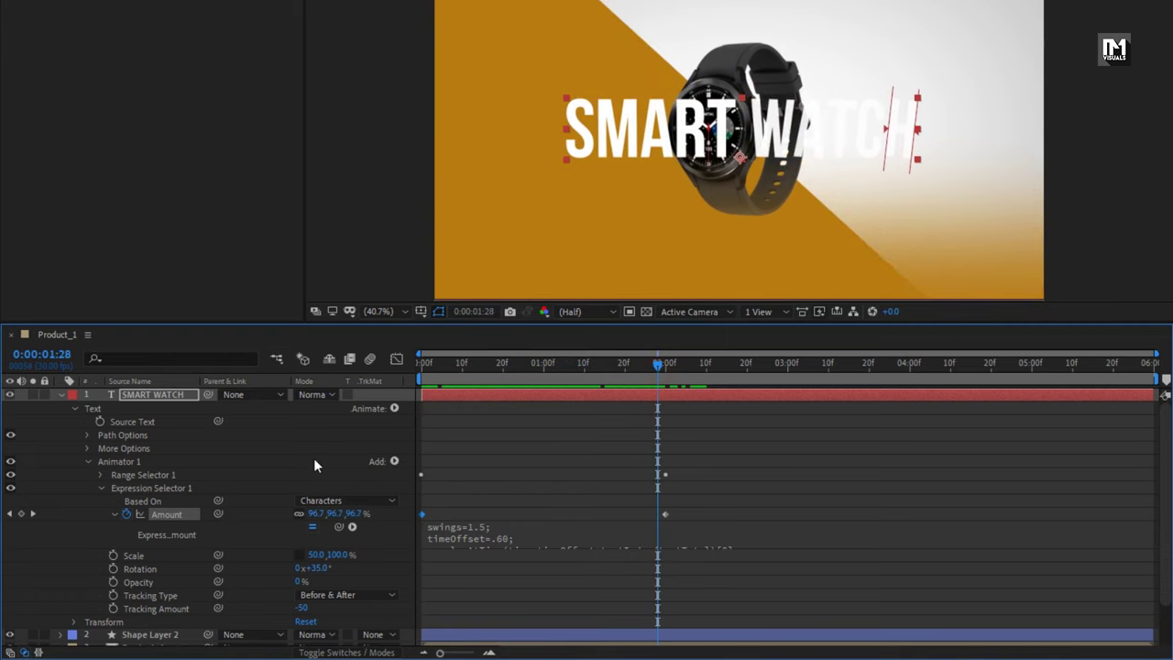
# Collapse the SMART WATCH layer's properties, shift the layer to start at 0:00:00:15 and preview the animation.
pyautogui.click(61, 394)
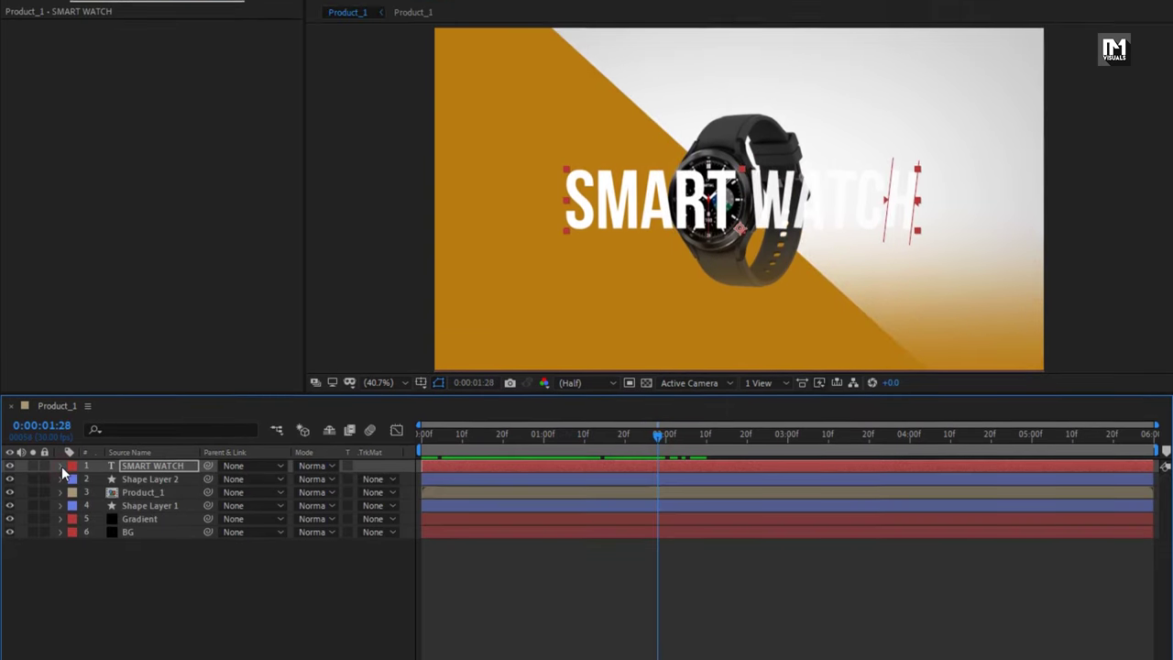
pyautogui.moveTo(423, 473); pyautogui.dragTo(484, 476)
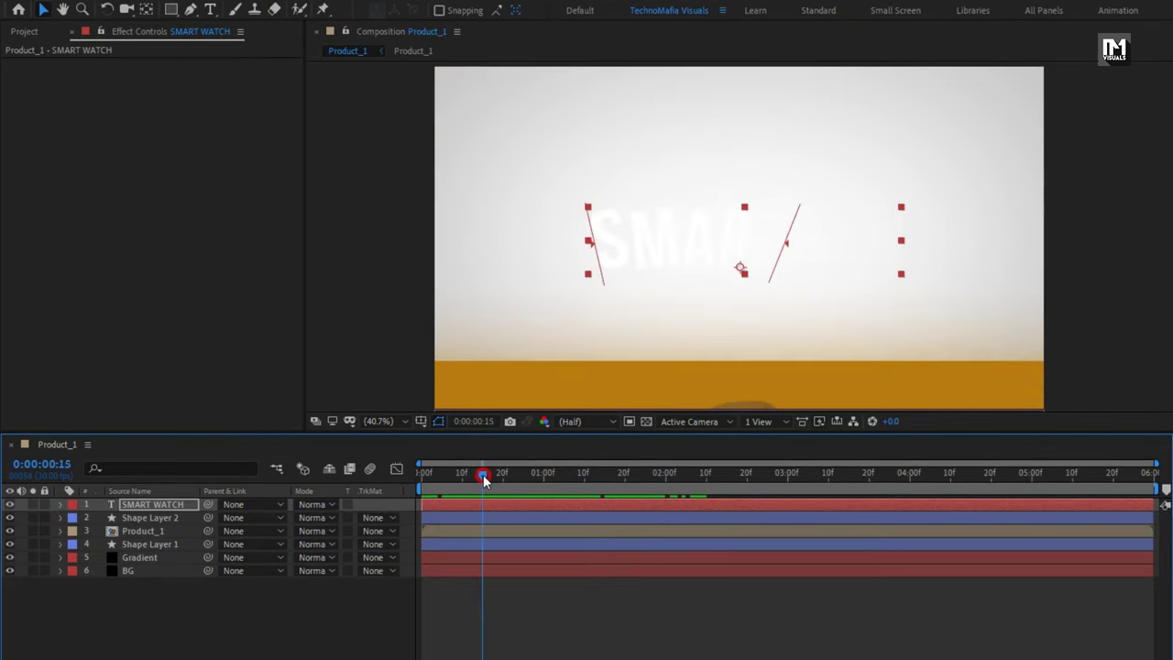
pyautogui.moveTo(434, 505); pyautogui.dragTo(830, 479)
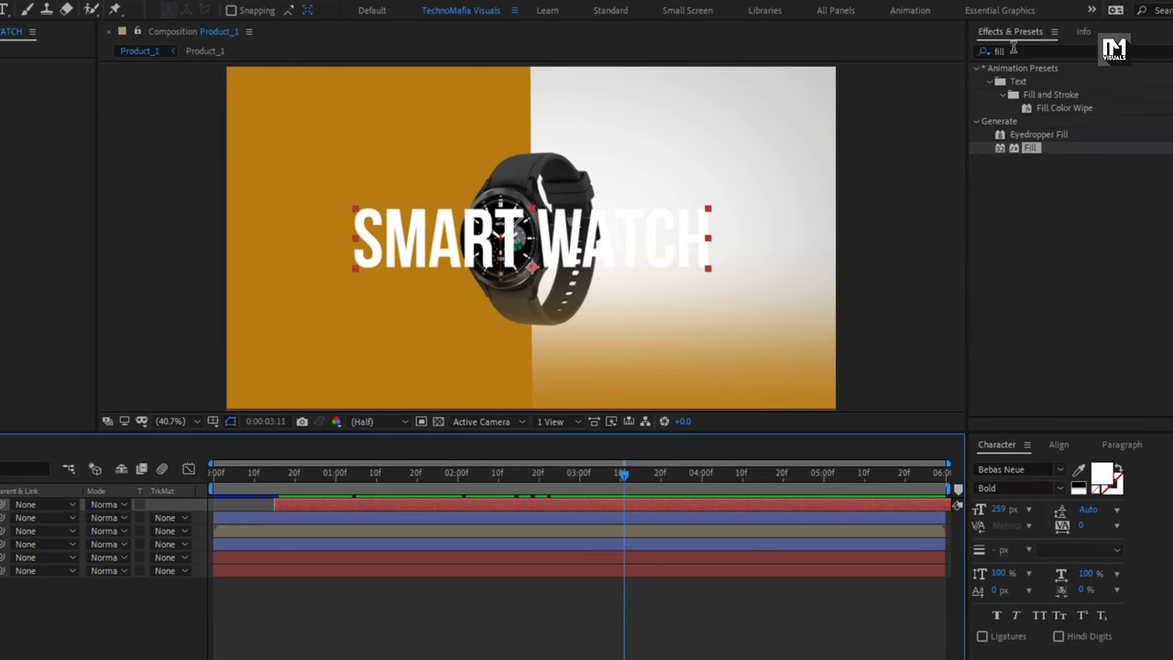
# Apply a Drop Shadow effect to the SMART WATCH layer with Distance 13 and Softness 36.
pyautogui.click(1014, 48)
pyautogui.write('drop')
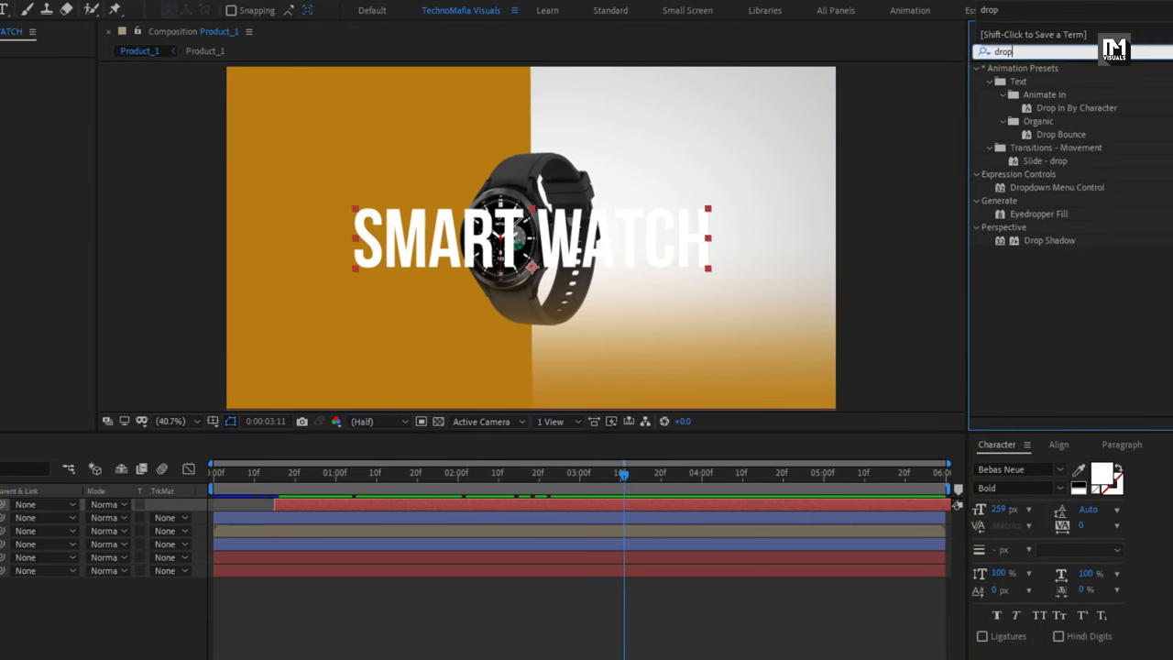
pyautogui.doubleClick(1038, 239)
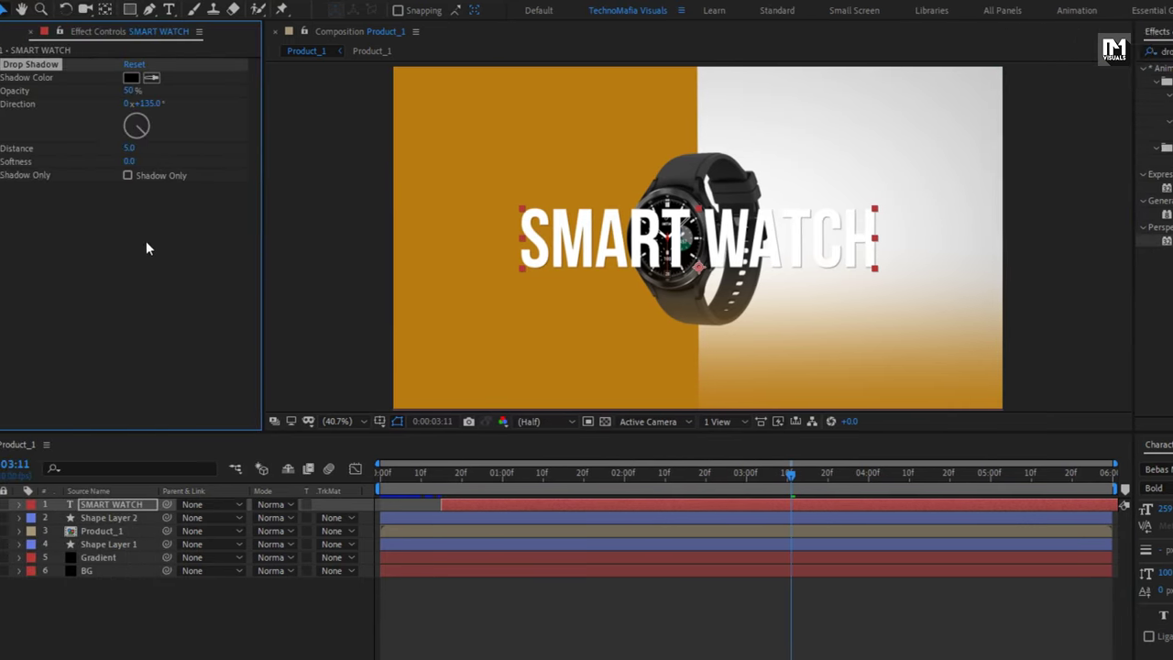
pyautogui.click(129, 149)
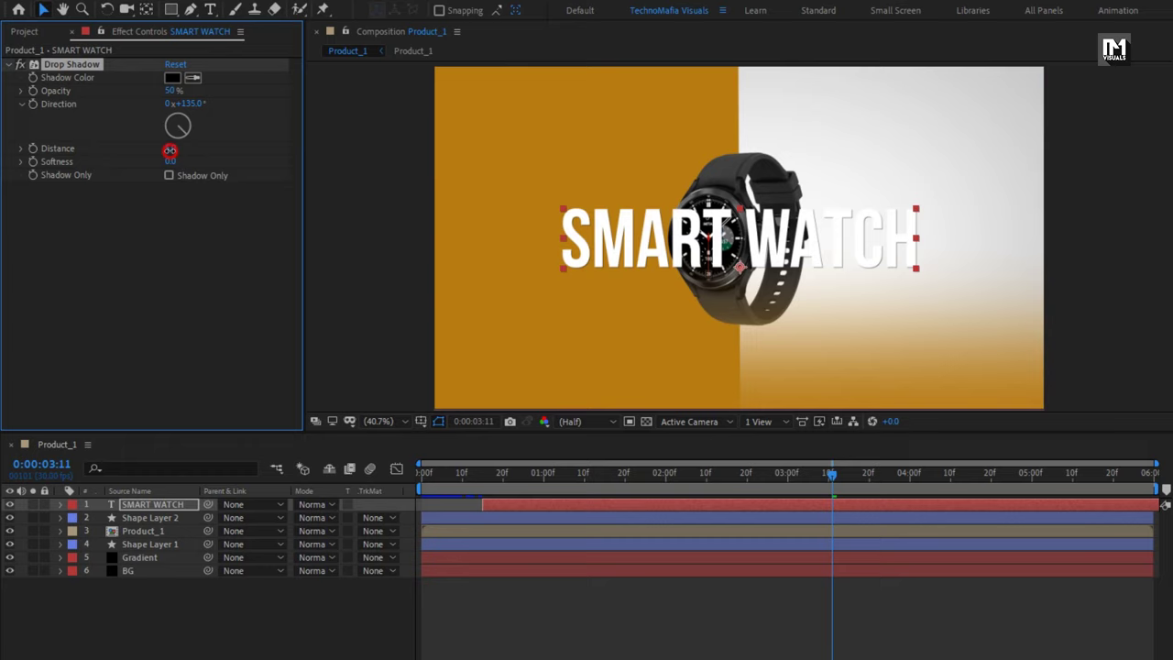
pyautogui.moveTo(170, 150); pyautogui.dragTo(190, 162)
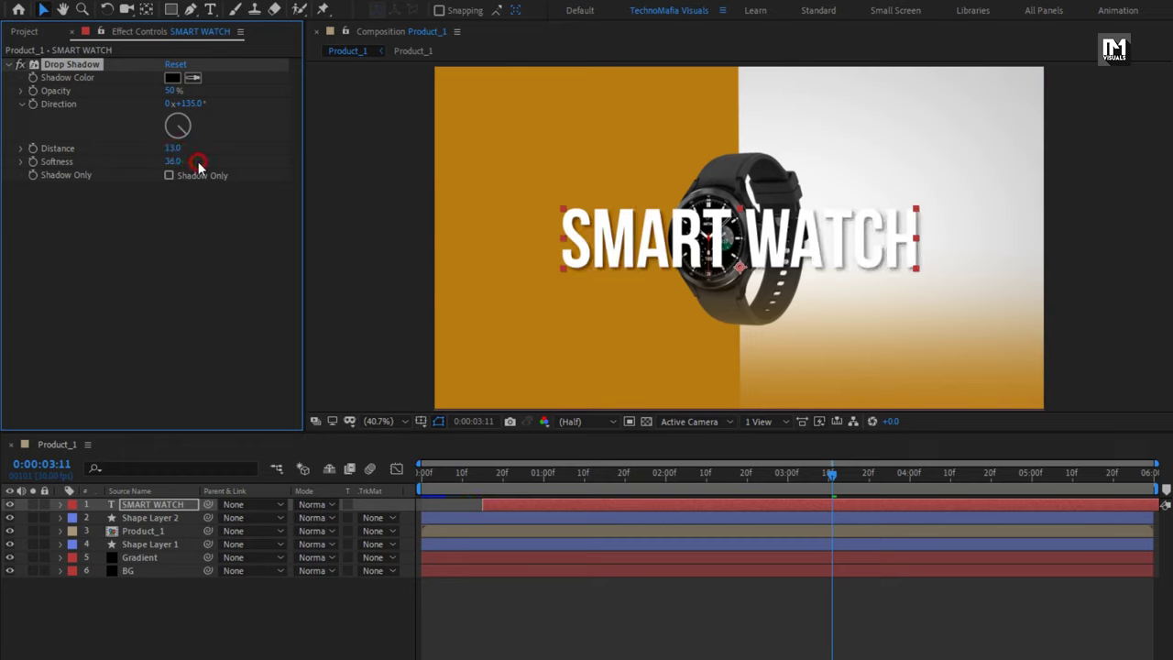
# Move the SMART WATCH layer below the Product_1 layer so the title sits behind the watch, and preview the animation.
pyautogui.click(135, 505)
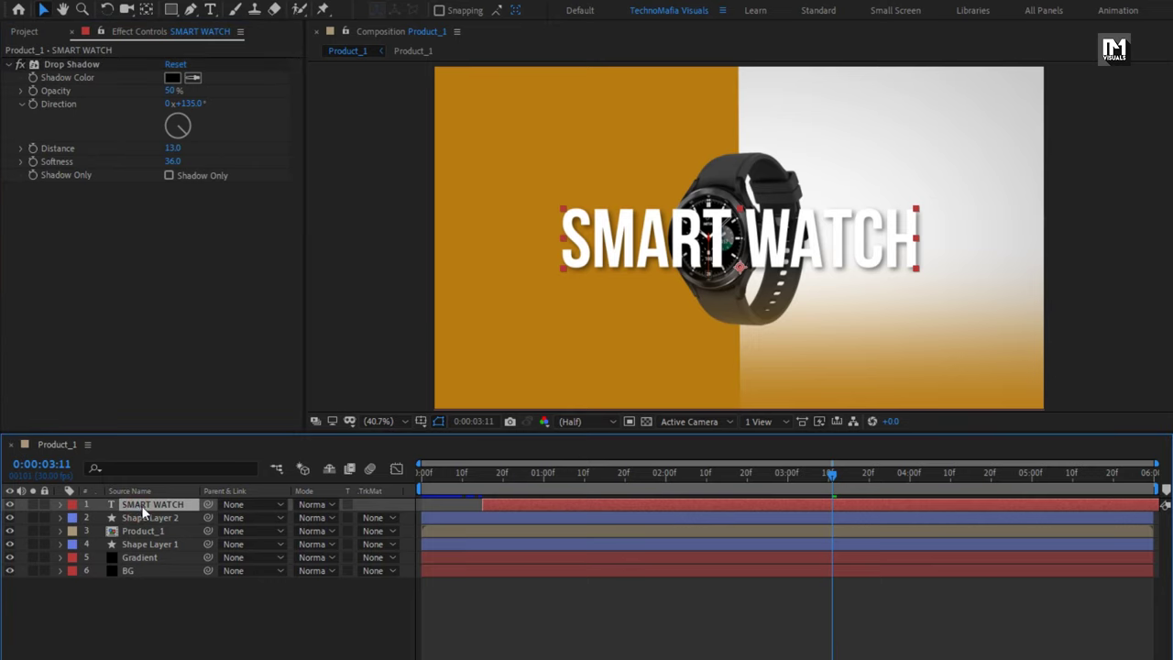
pyautogui.click(147, 518)
pyautogui.click(156, 531)
pyautogui.moveTo(158, 541); pyautogui.dragTo(158, 542)
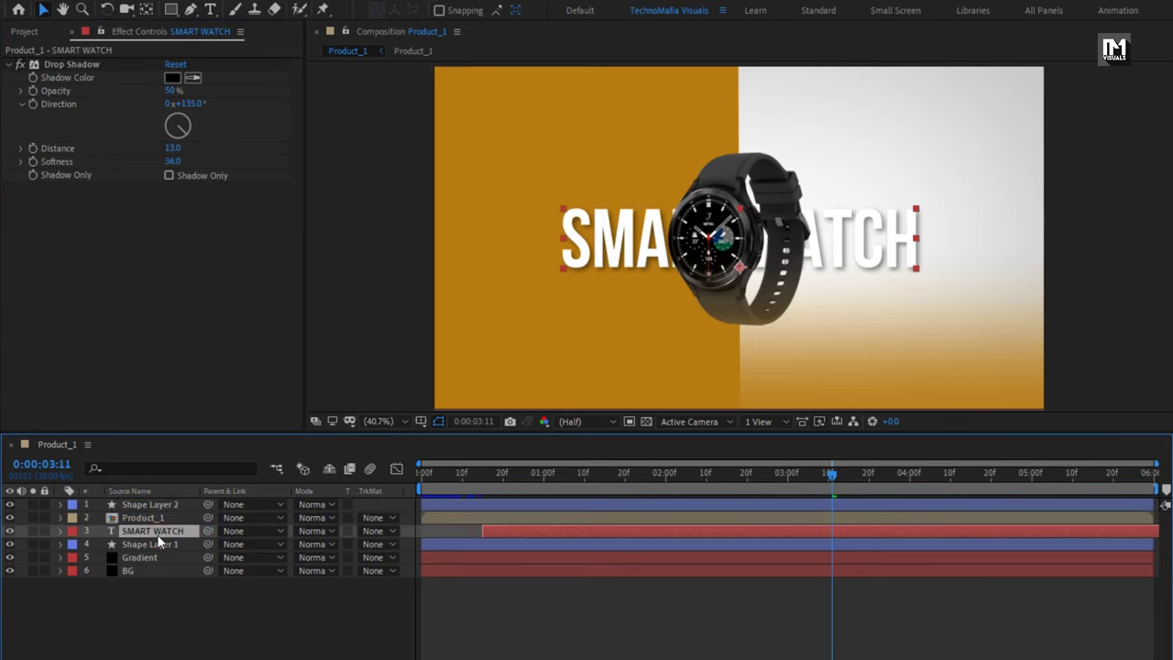
pyautogui.moveTo(431, 473); pyautogui.dragTo(834, 481)
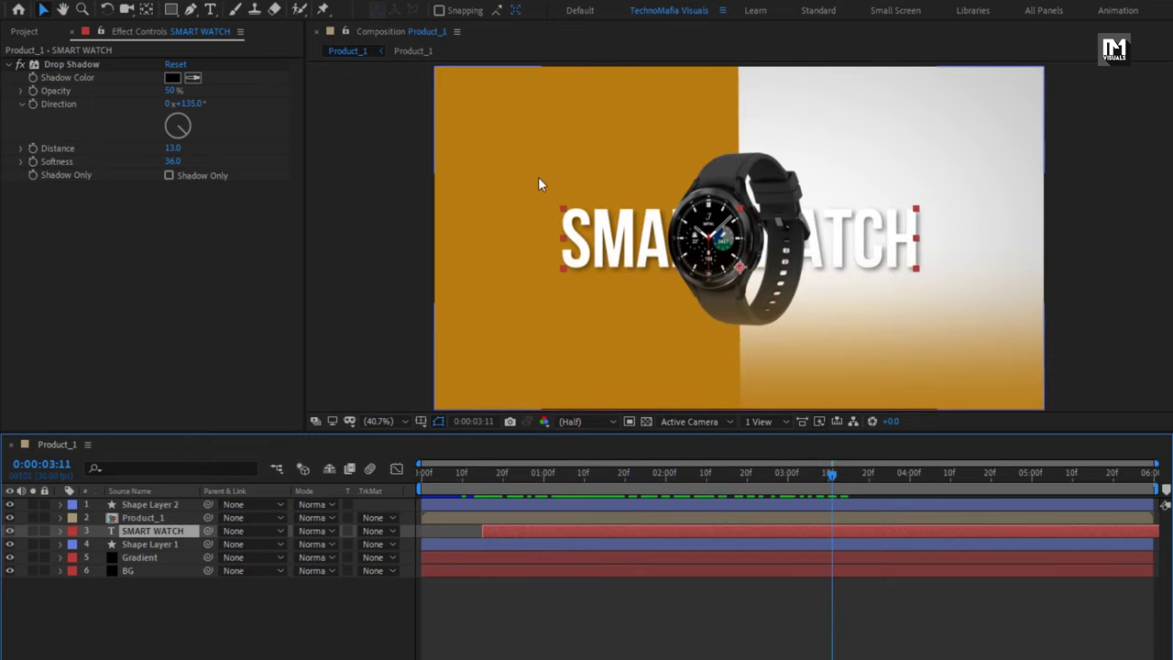
# With no layer selected, set the Pen tool's fill to None and its stroke to Solid Color.
pyautogui.scroll(3, 538, 177)
pyautogui.press('h')
pyautogui.moveTo(482, 136); pyautogui.dragTo(810, 401)
pyautogui.press('v')
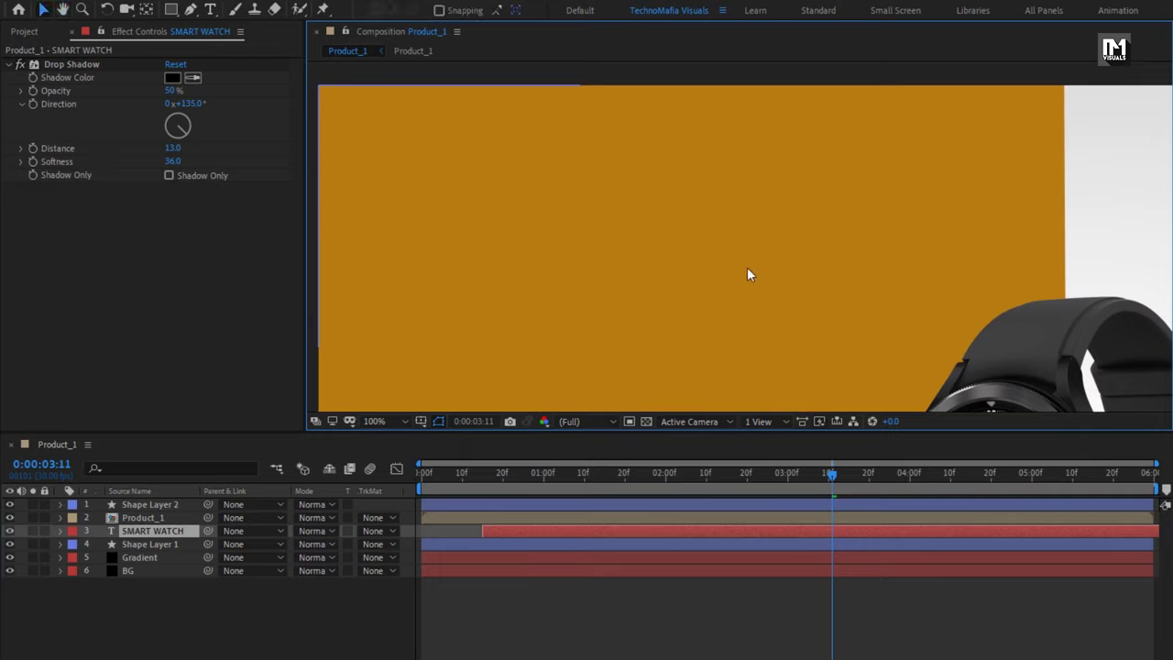
pyautogui.click(165, 589)
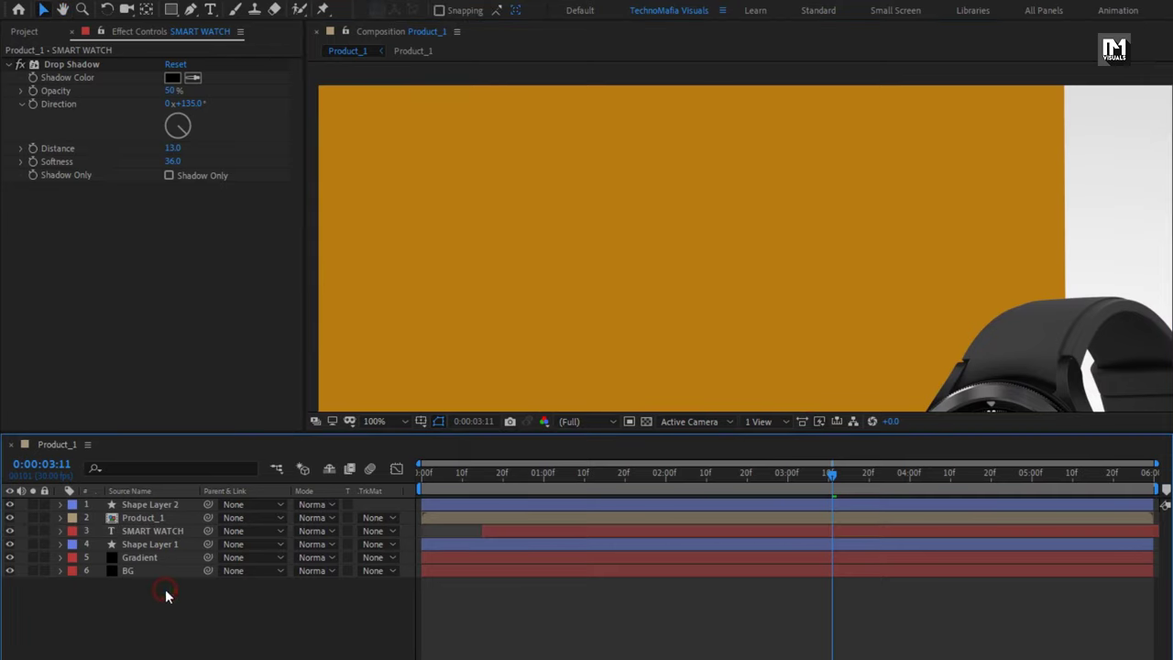
pyautogui.click(190, 11)
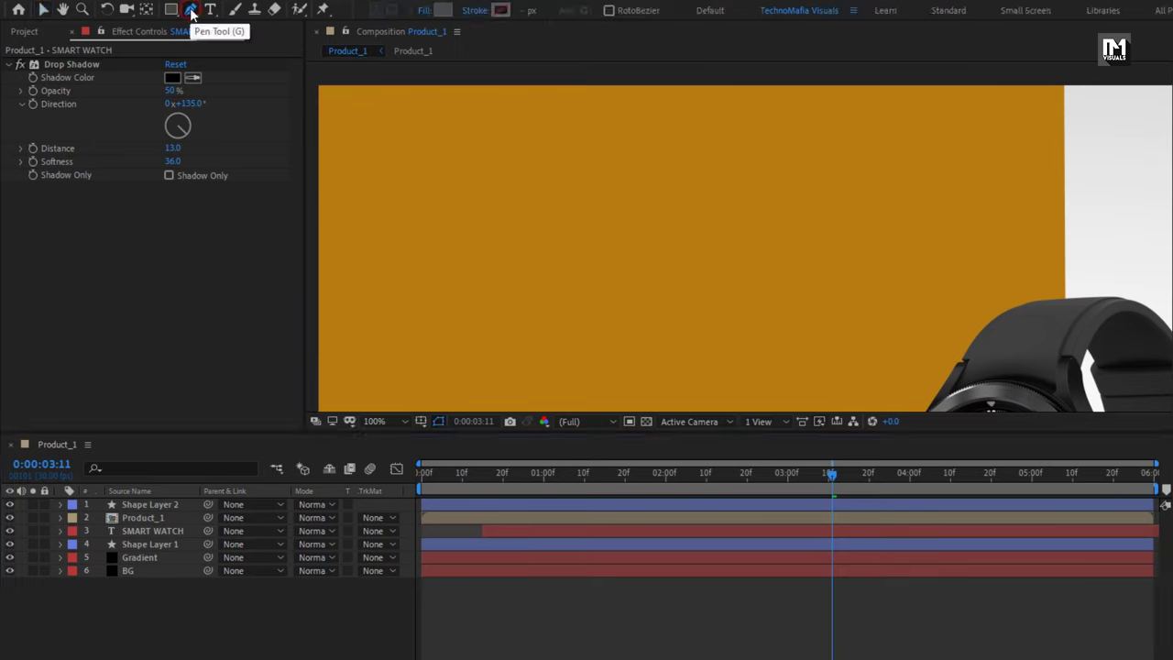
pyautogui.click(425, 13)
pyautogui.click(382, 230)
pyautogui.click(417, 320)
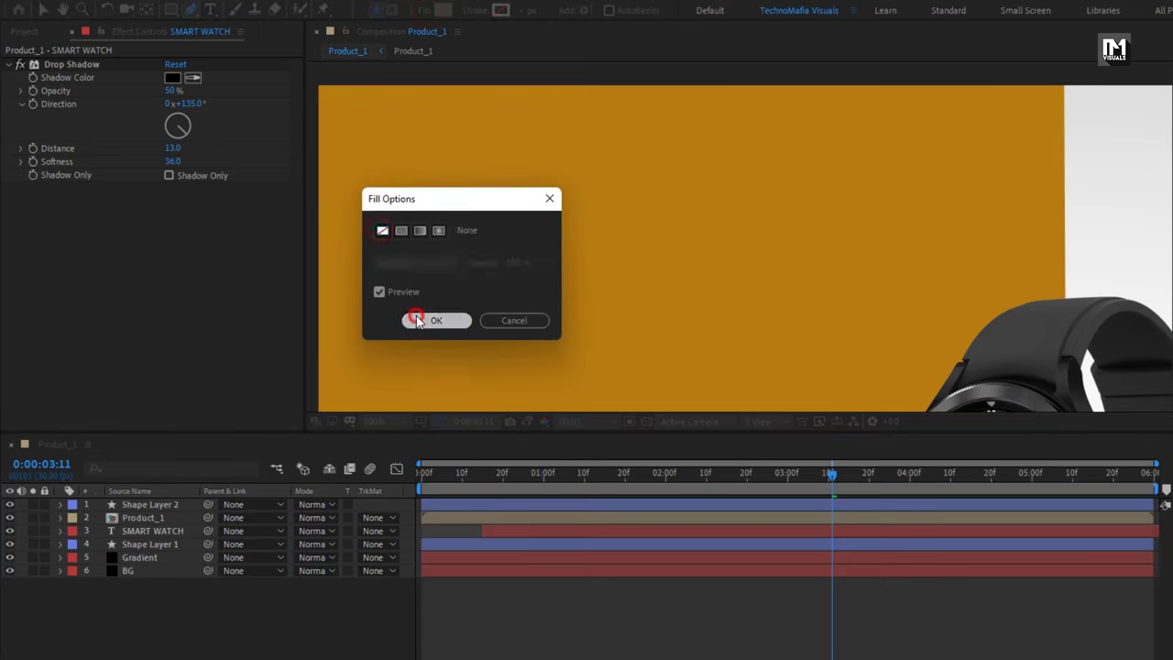
pyautogui.click(474, 13)
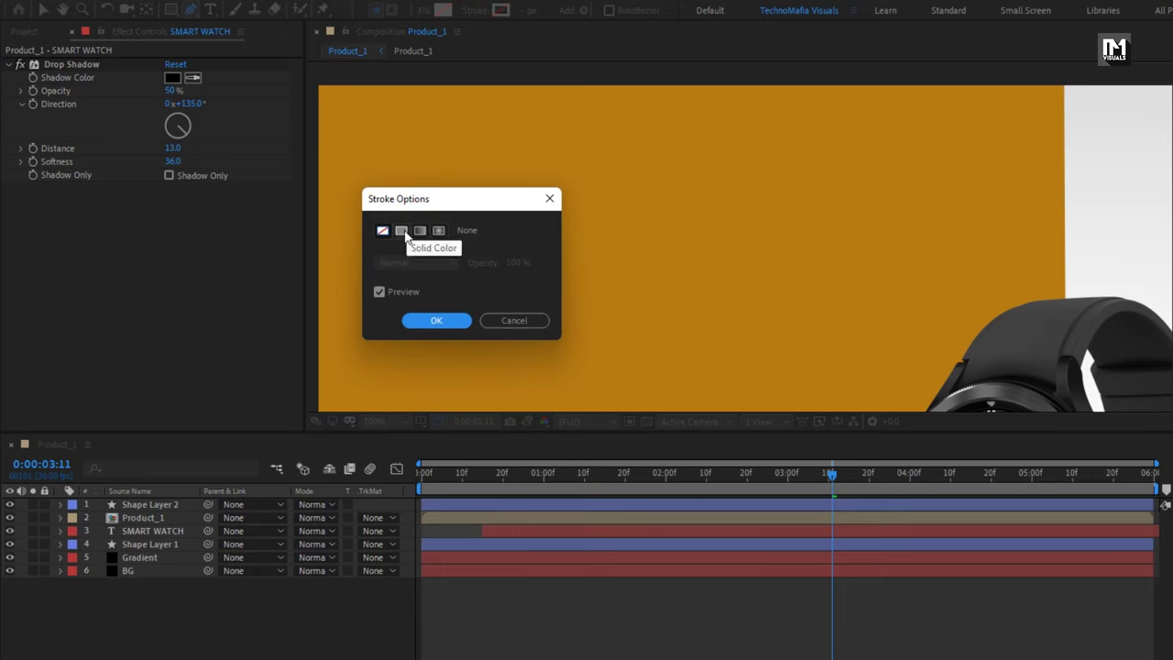
pyautogui.click(406, 230)
pyautogui.click(417, 318)
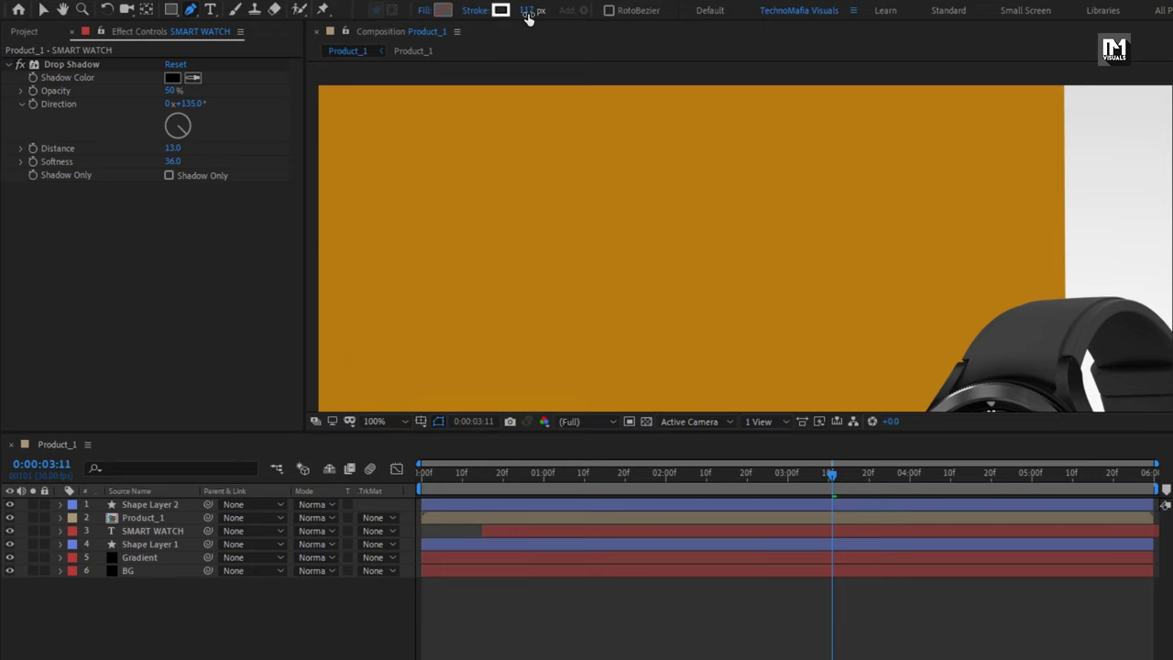
# Draw a straight horizontal line with a white 117 px stroke on the upper part of the orange area.
pyautogui.click(460, 241)
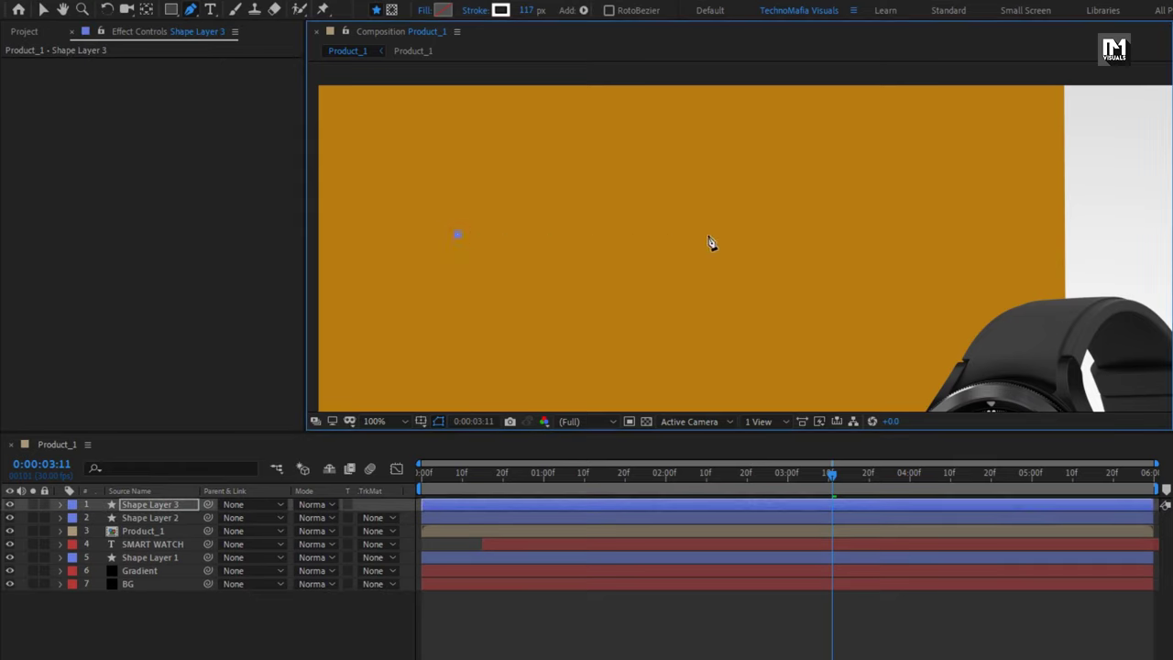
pyautogui.click(831, 235)
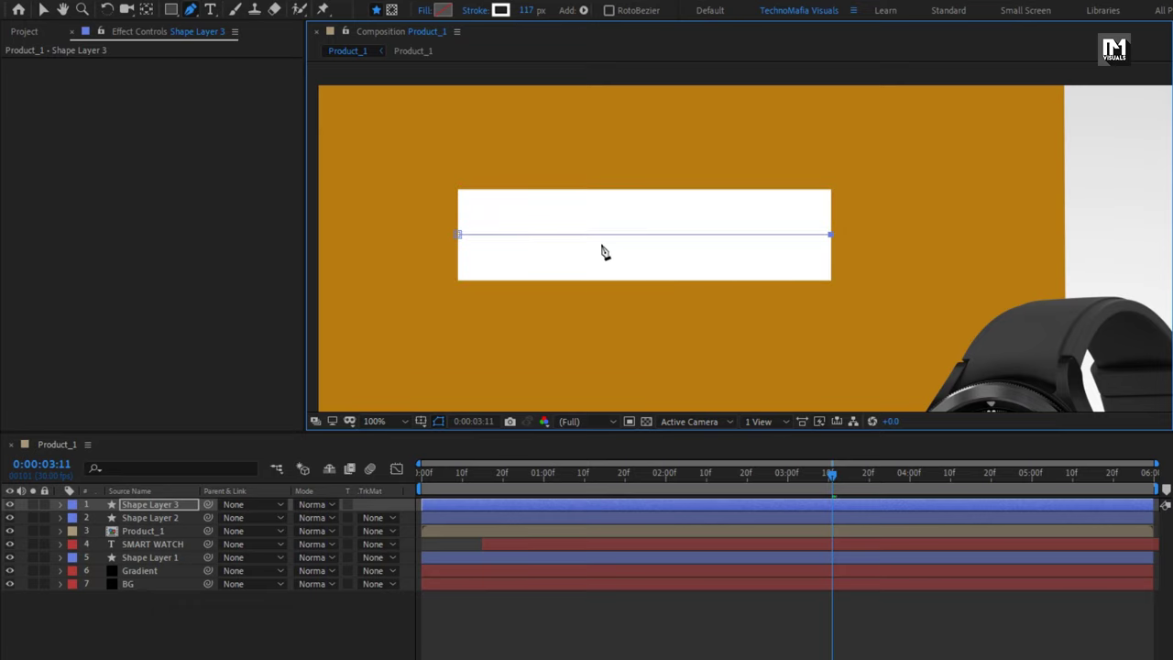
pyautogui.press('v')
pyautogui.scroll(-2, 602, 249)
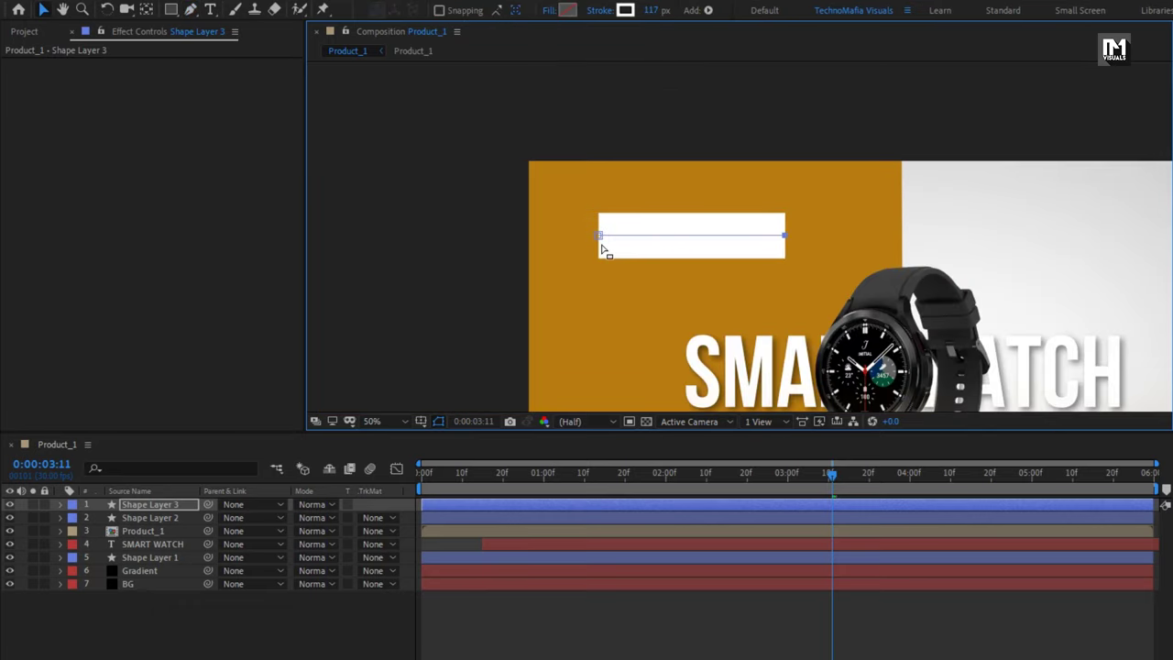
pyautogui.press('space')
pyautogui.moveTo(622, 286); pyautogui.dragTo(628, 228)
pyautogui.press('v')
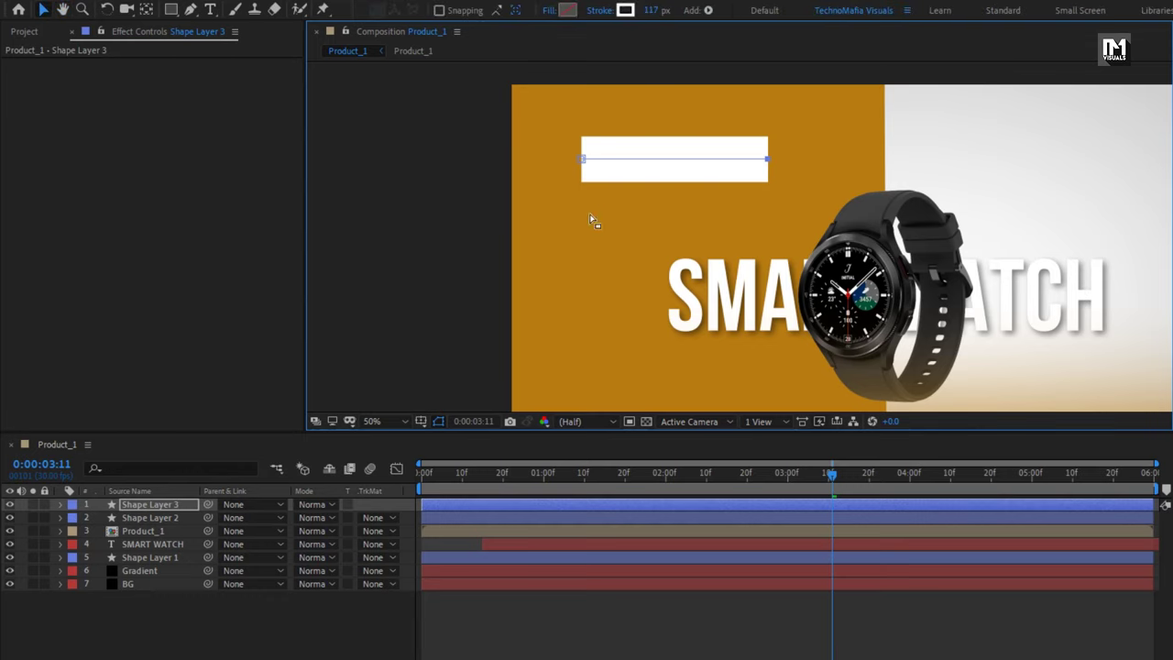
# Add a SAMSUNG text layer over the white bar.
pyautogui.click(210, 10)
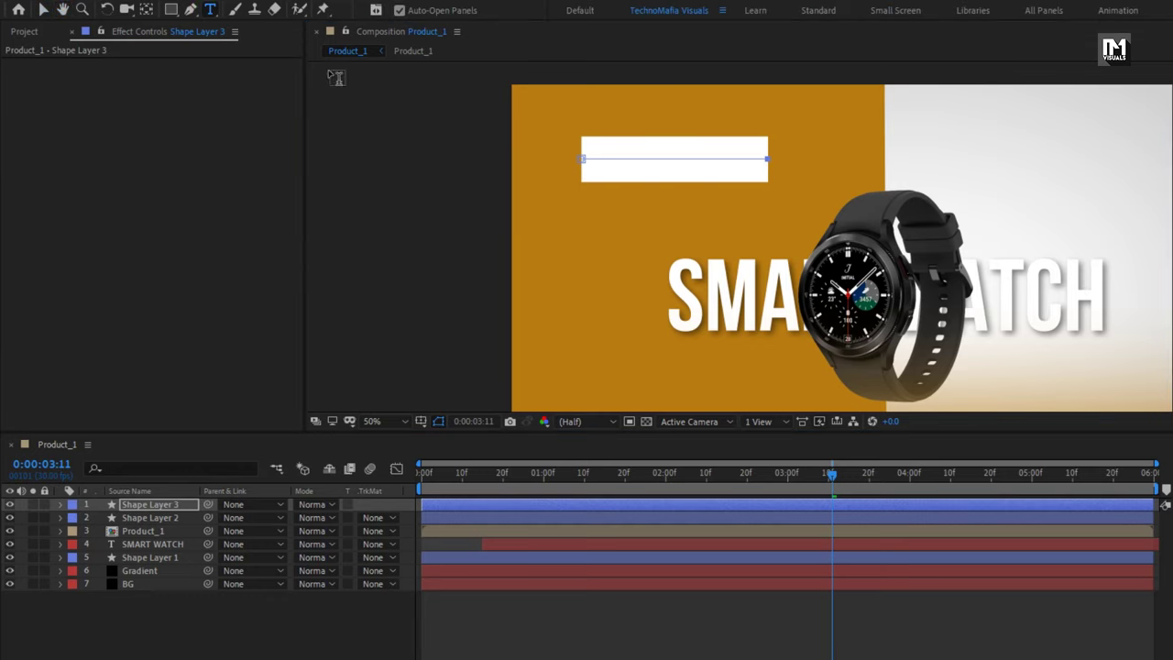
pyautogui.click(602, 158)
pyautogui.write('SA')
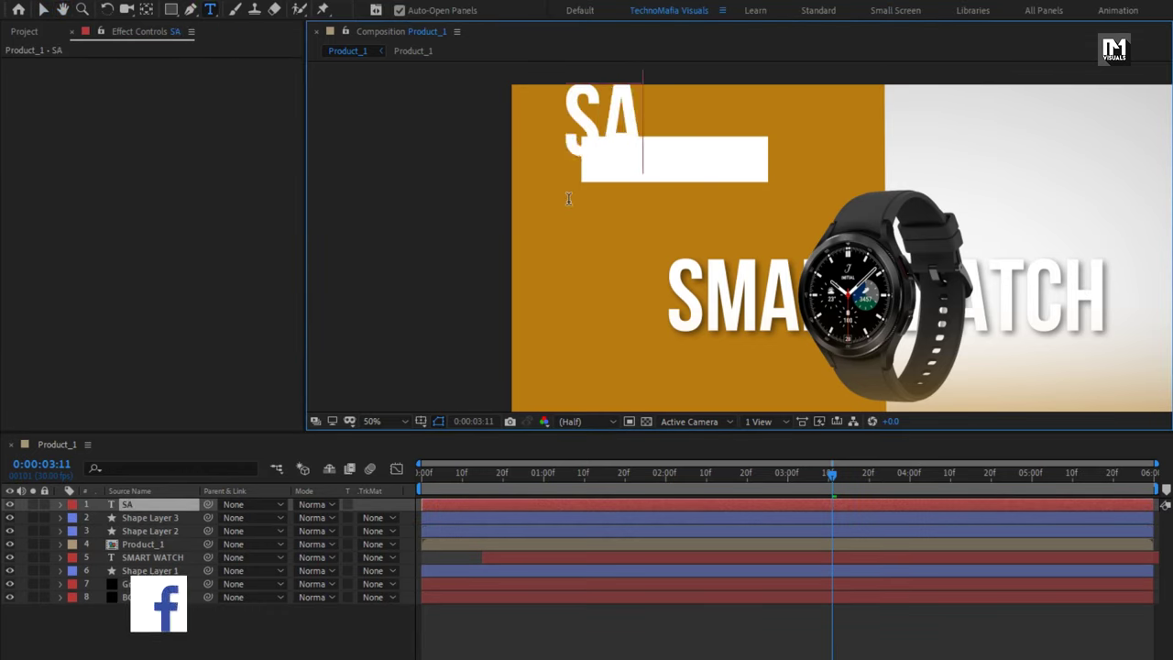
pyautogui.write('MSUNG')
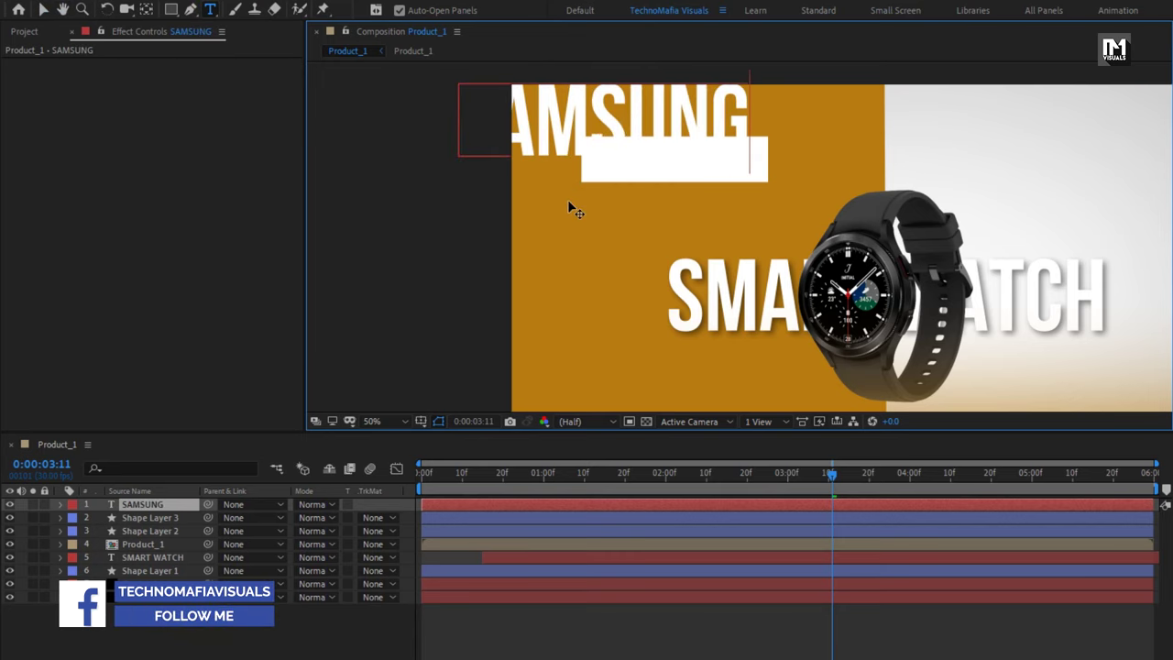
# Finish the SAMSUNG text, reduce its font size to 146 px and place it over the white bar.
pyautogui.press('KP_Enter')
pyautogui.press('v')
pyautogui.moveTo(552, 114); pyautogui.dragTo(620, 152)
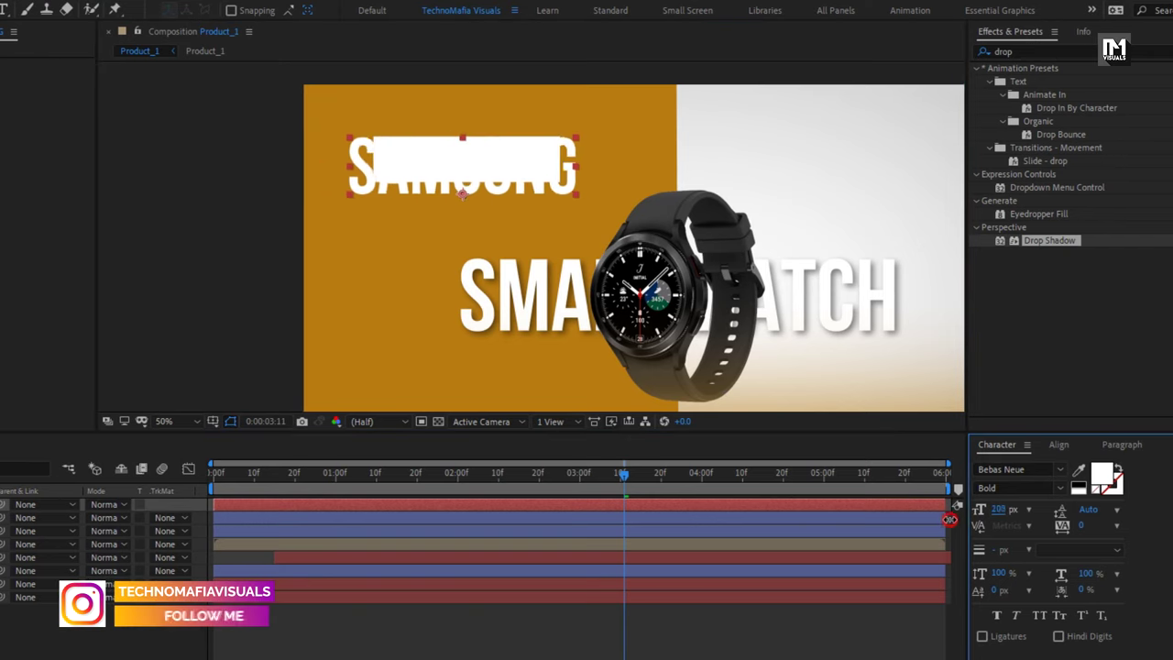
pyautogui.moveTo(950, 519); pyautogui.dragTo(913, 523)
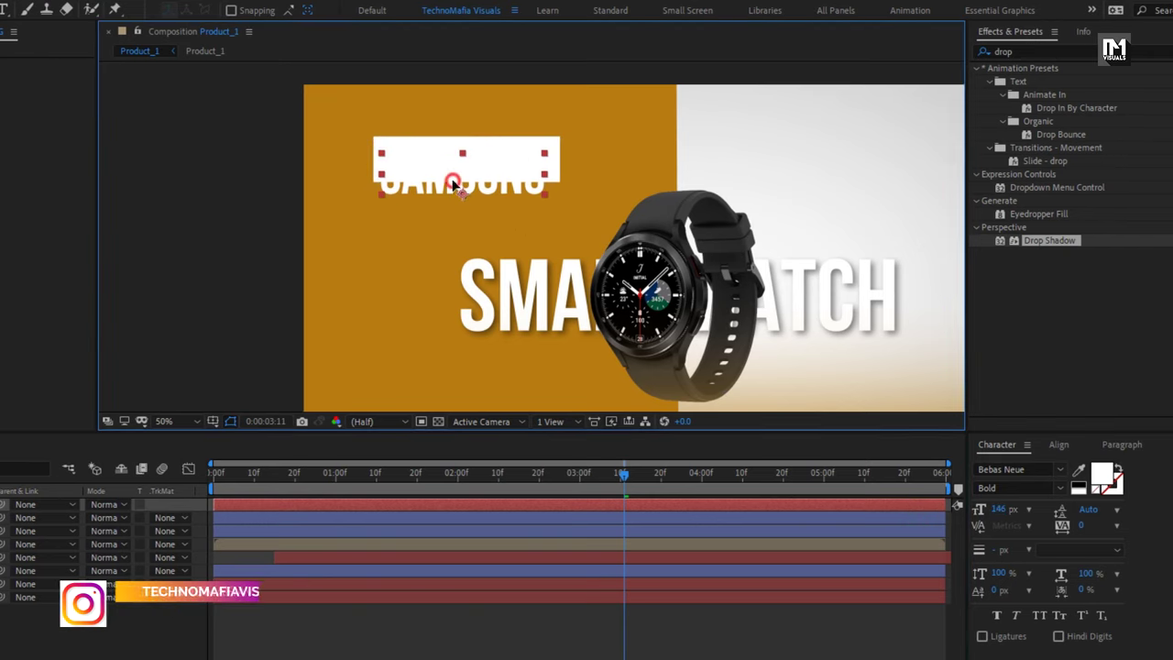
pyautogui.moveTo(453, 188); pyautogui.dragTo(461, 173)
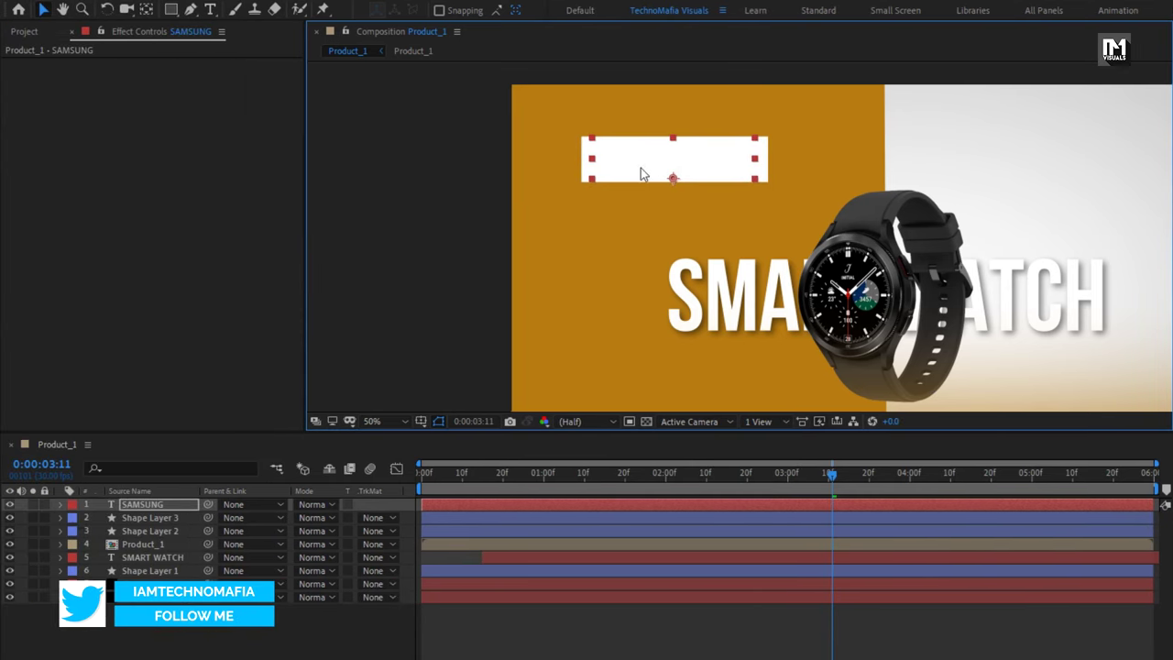
# Set Shape Layer 3's track matte to Alpha Inverted Matte "SAMSUNG" so the text cuts through the white bar.
pyautogui.click(117, 519)
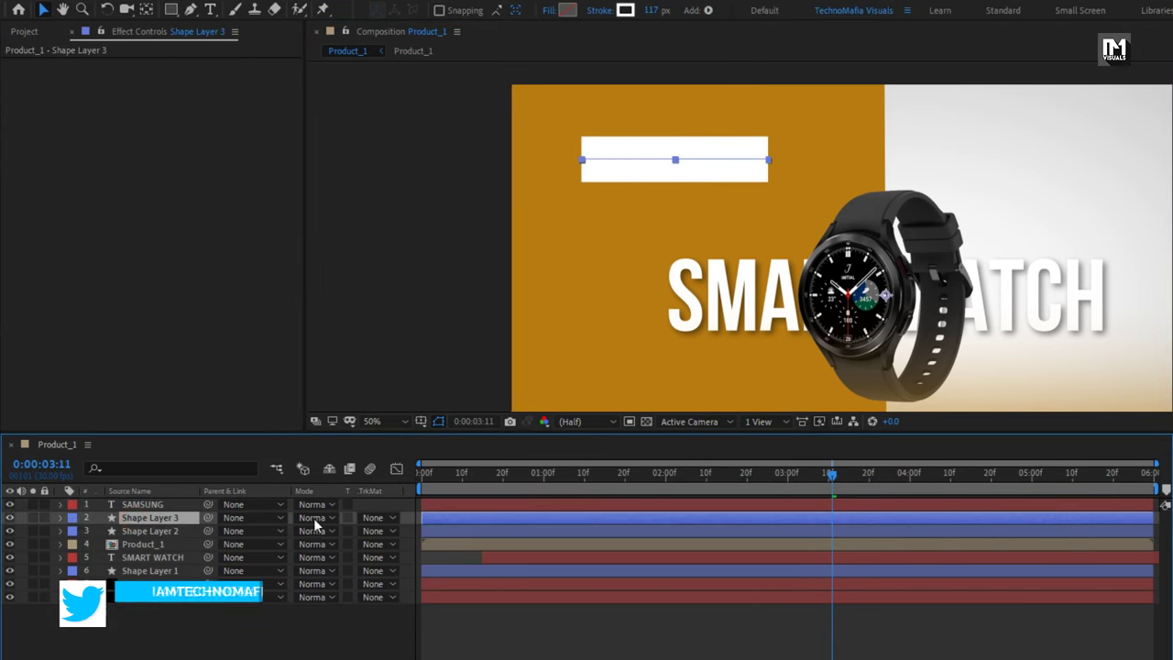
pyautogui.click(381, 521)
pyautogui.click(486, 574)
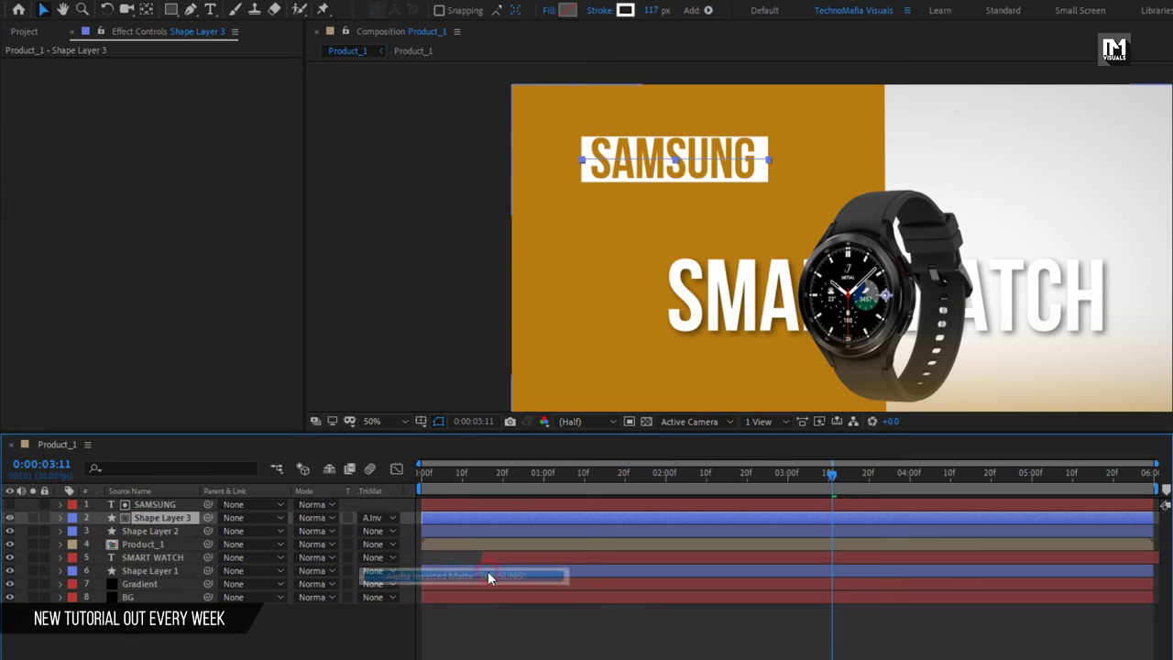
# Reduce the SAMSUNG text's font size slightly further to leave a margin inside the white bar.
pyautogui.click(154, 504)
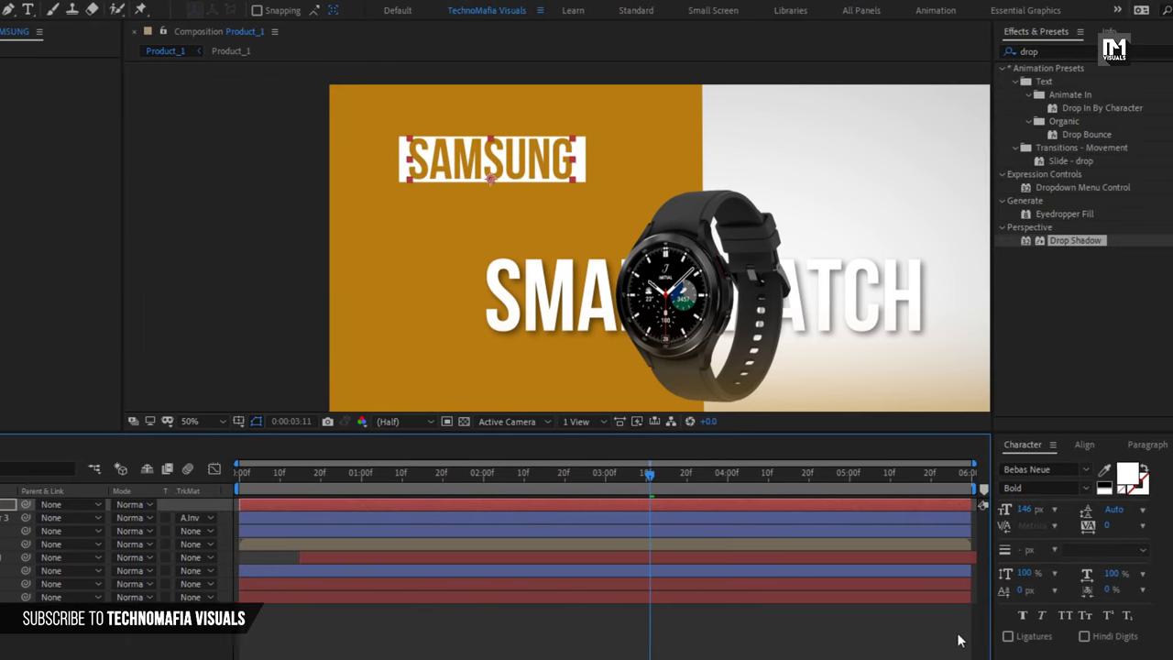
pyautogui.moveTo(996, 511); pyautogui.dragTo(978, 509)
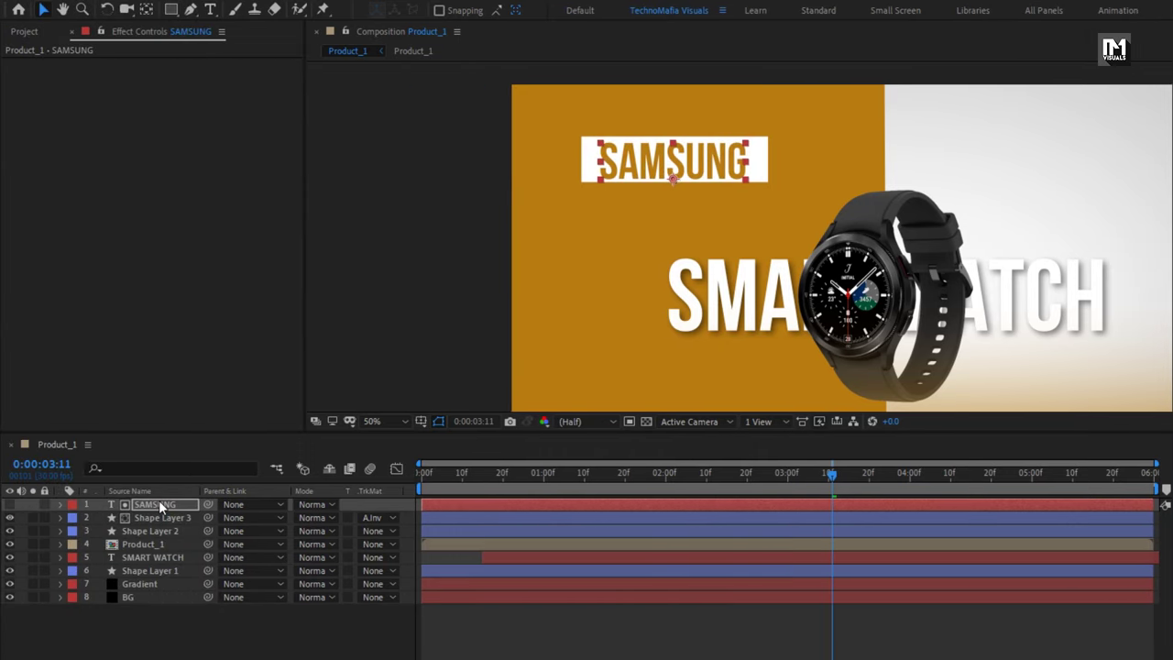
pyautogui.click(158, 504)
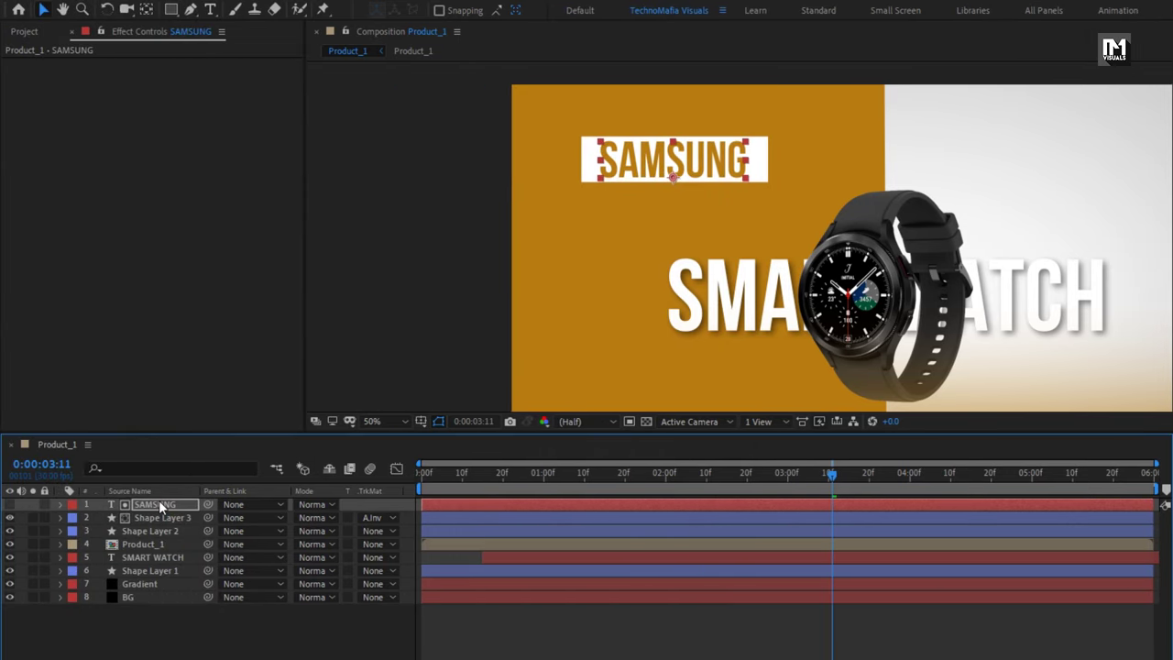
# Keyframe the SAMSUNG layer's current Position at 0:00:01:00, set Position to 868, 238 at 0:00:00:00, and preview the slide.
pyautogui.press('p')
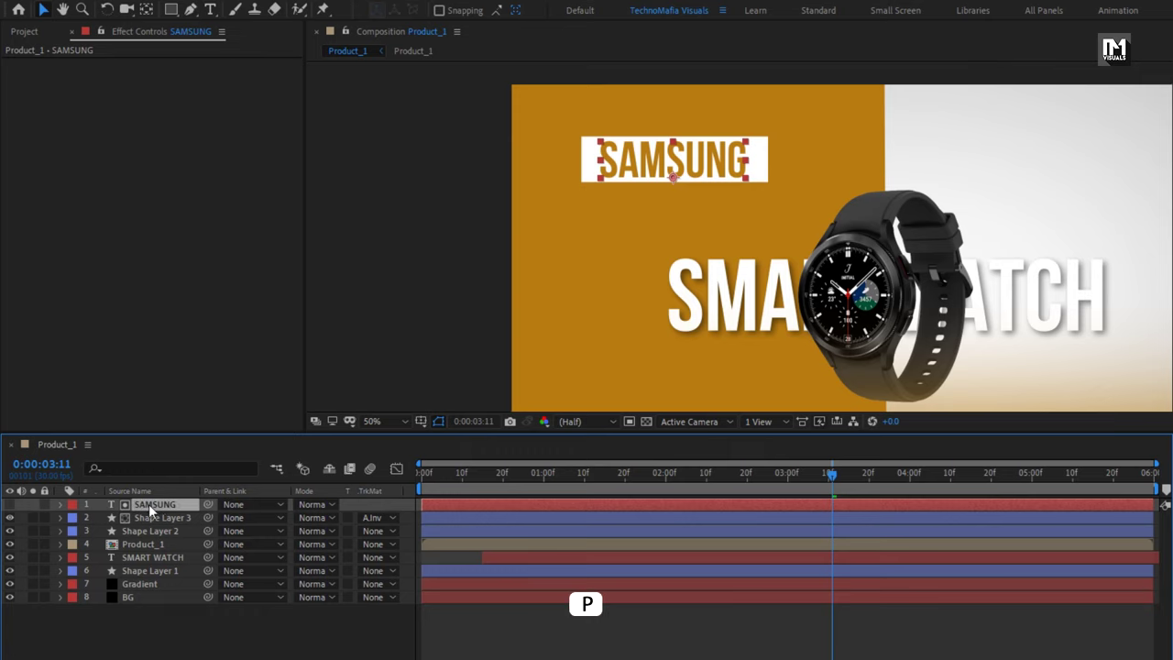
pyautogui.moveTo(535, 474); pyautogui.dragTo(543, 479)
pyautogui.click(101, 517)
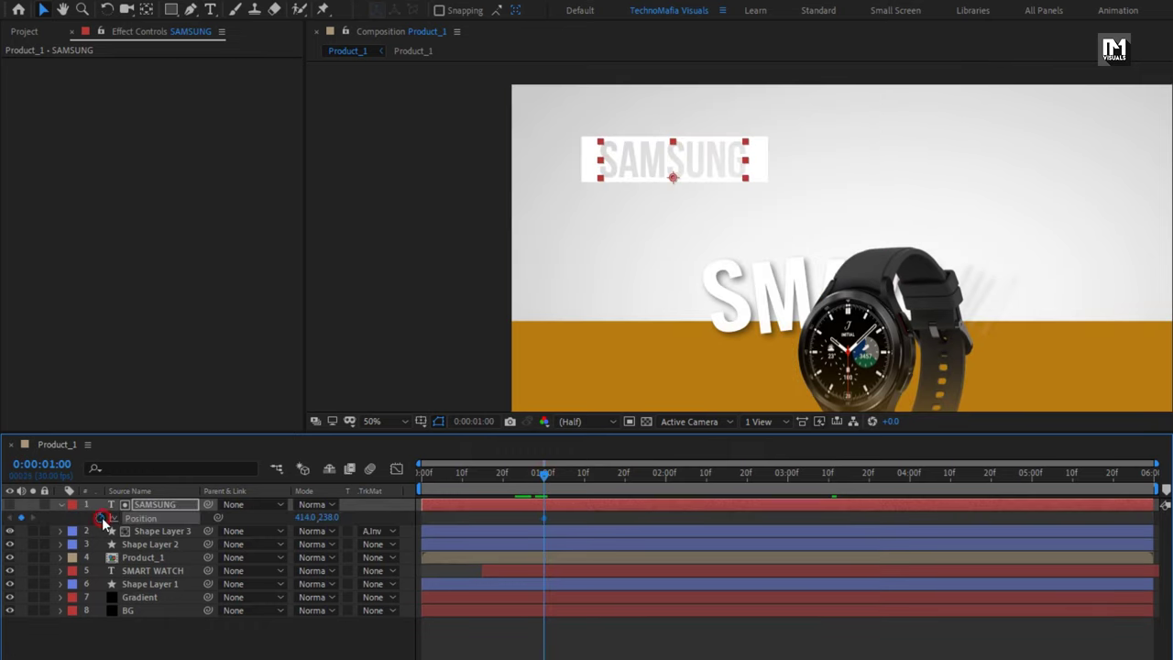
pyautogui.click(437, 474)
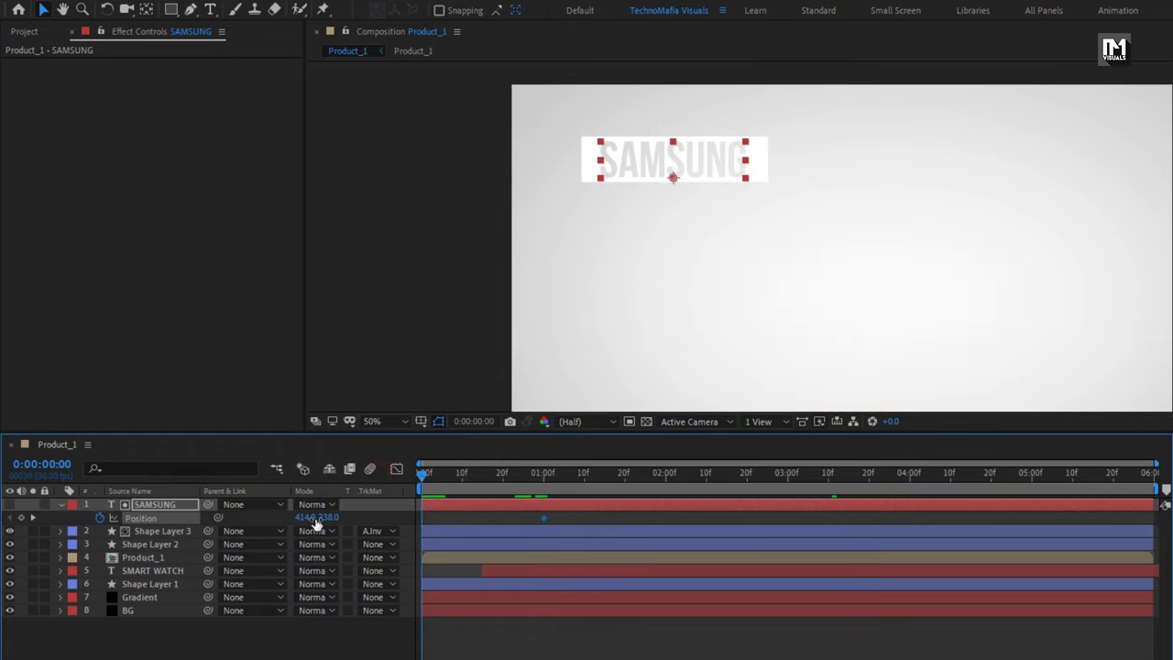
pyautogui.moveTo(315, 519); pyautogui.dragTo(631, 496)
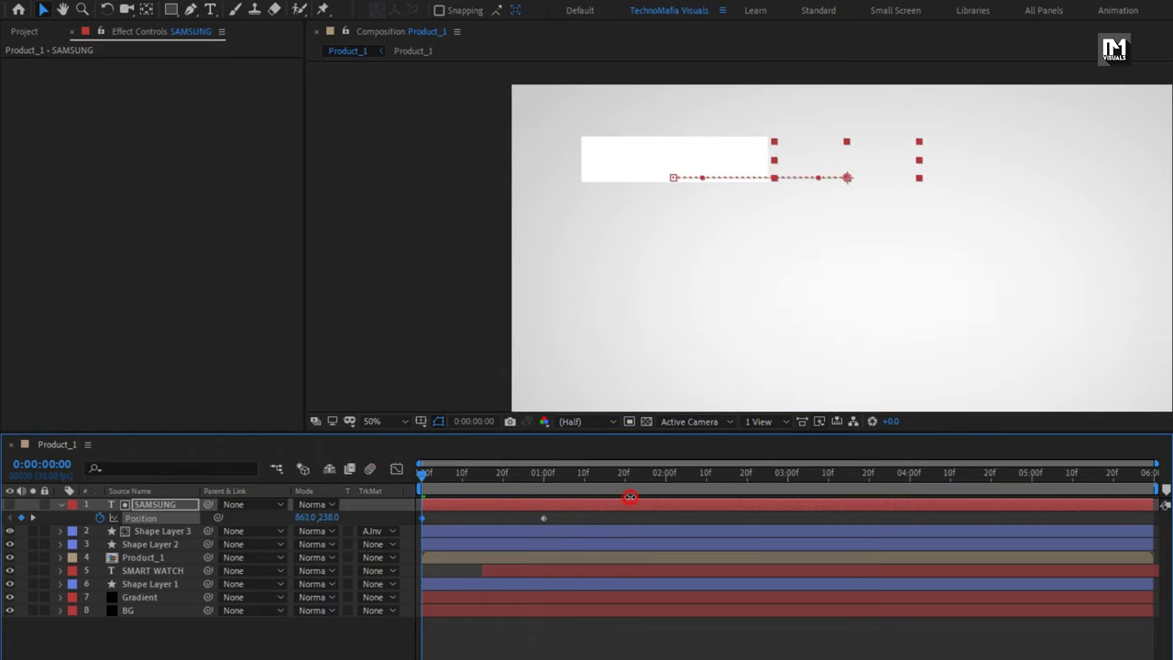
pyautogui.moveTo(433, 472); pyautogui.dragTo(502, 474)
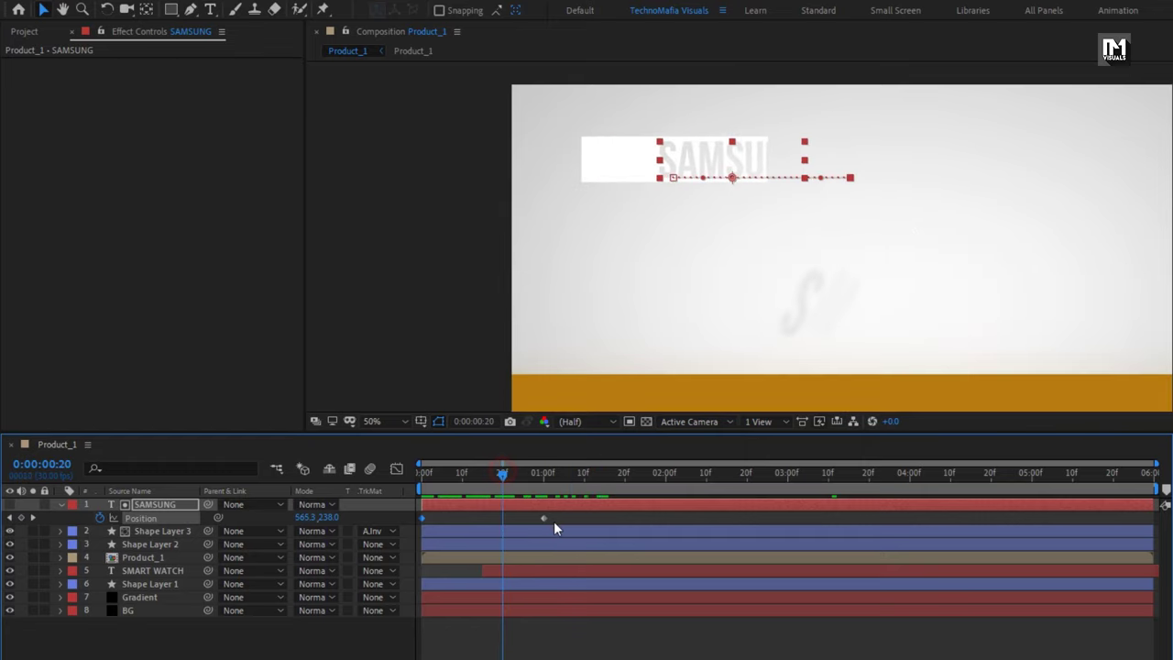
# Apply Easy Ease to both Position keyframes of the SAMSUNG layer.
pyautogui.moveTo(554, 518); pyautogui.dragTo(409, 526)
pyautogui.rightClick(421, 518)
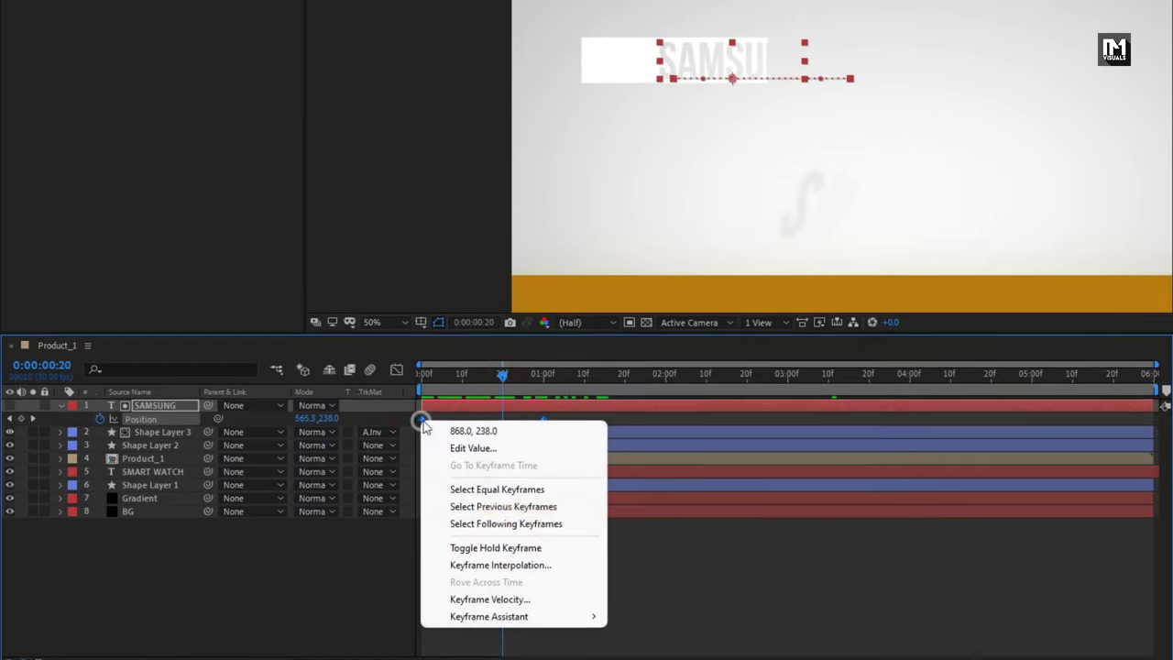
pyautogui.moveTo(587, 607)
pyautogui.click(642, 486)
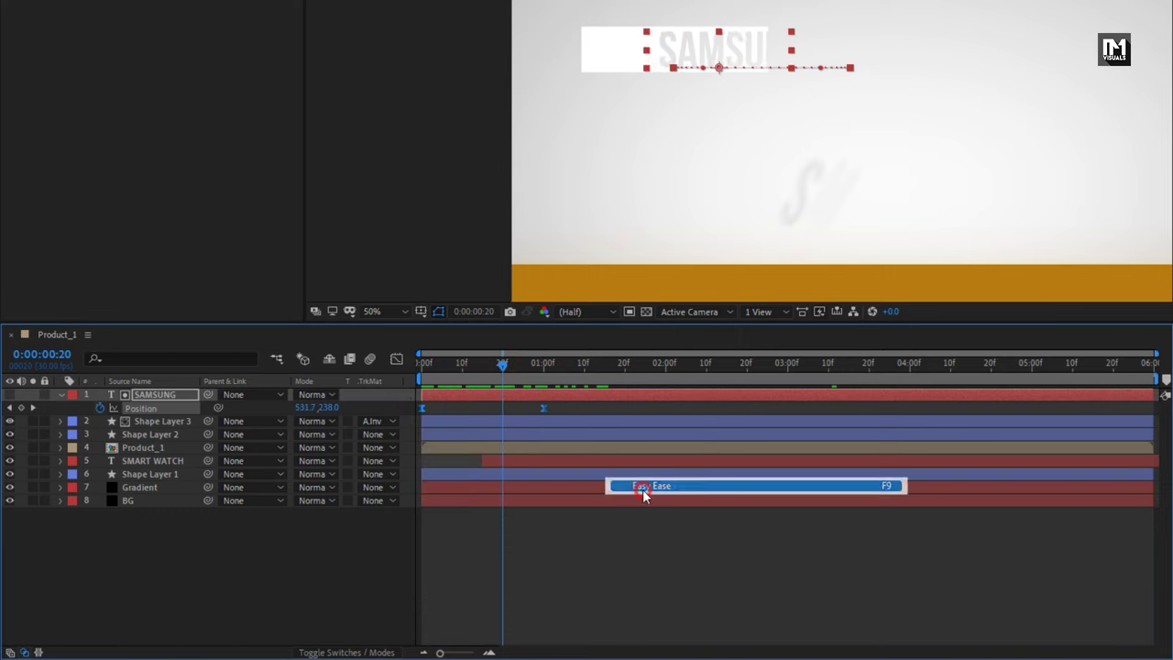
# Reshape the SAMSUNG Position speed graph so the slide starts fast and slows gradually into its last keyframe, and preview it.
pyautogui.click(397, 359)
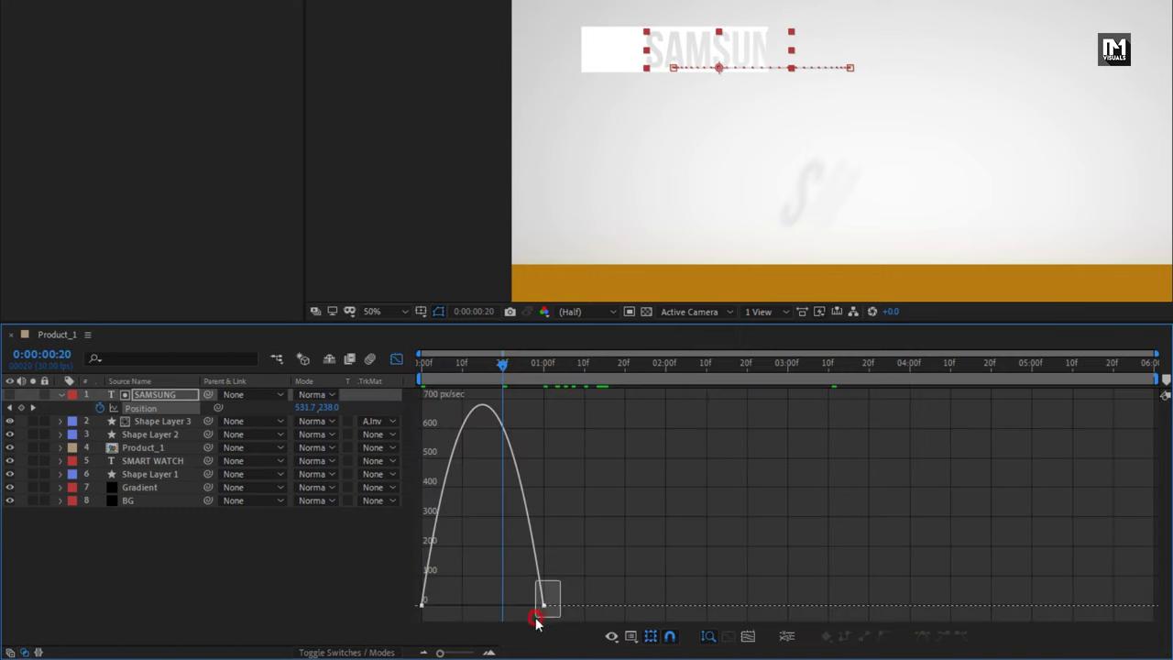
pyautogui.moveTo(537, 622); pyautogui.dragTo(472, 607)
pyautogui.click(396, 359)
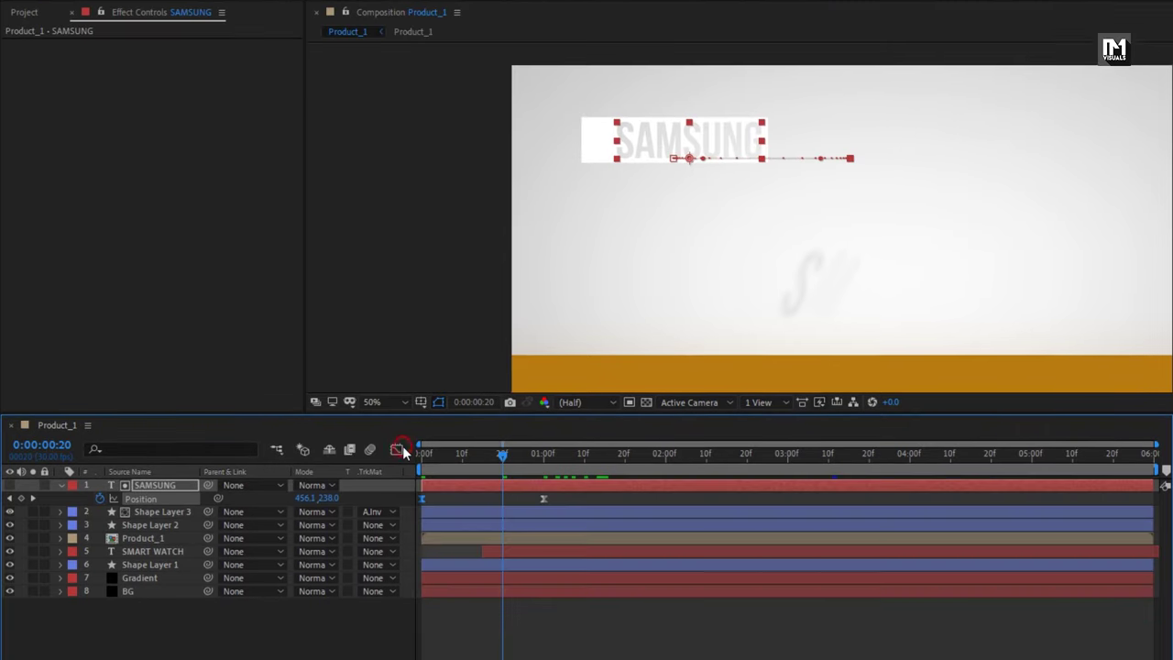
pyautogui.moveTo(445, 455); pyautogui.dragTo(496, 463)
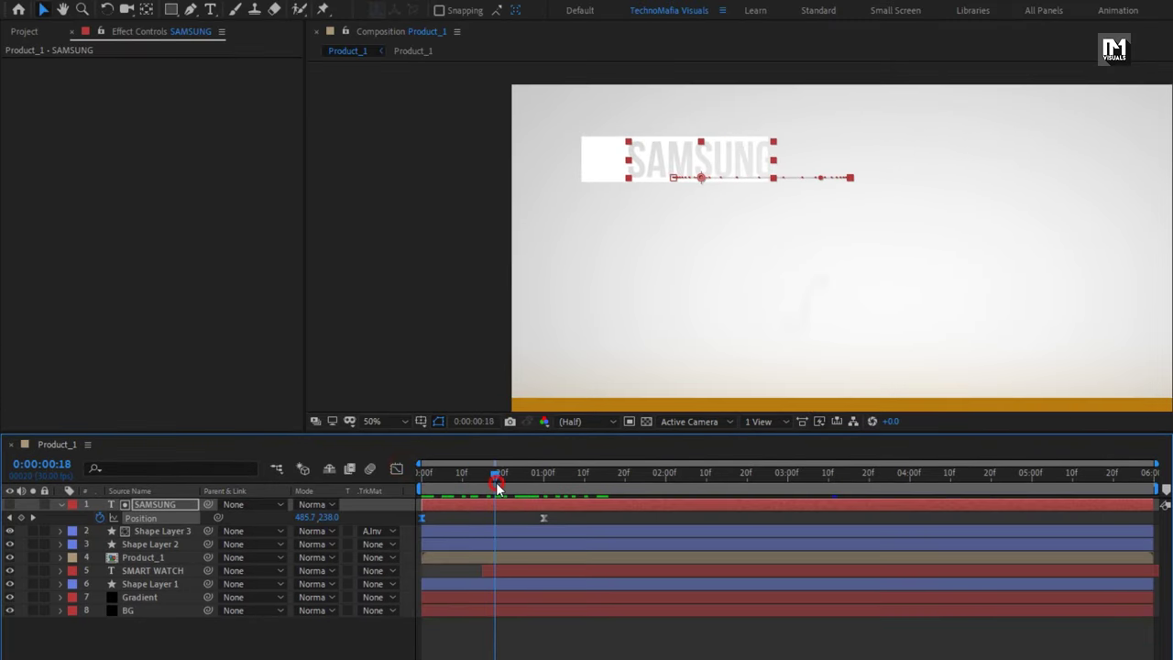
pyautogui.click(60, 504)
# Add Trim Paths to Shape Layer 3 and expand its properties.
pyautogui.click(156, 519)
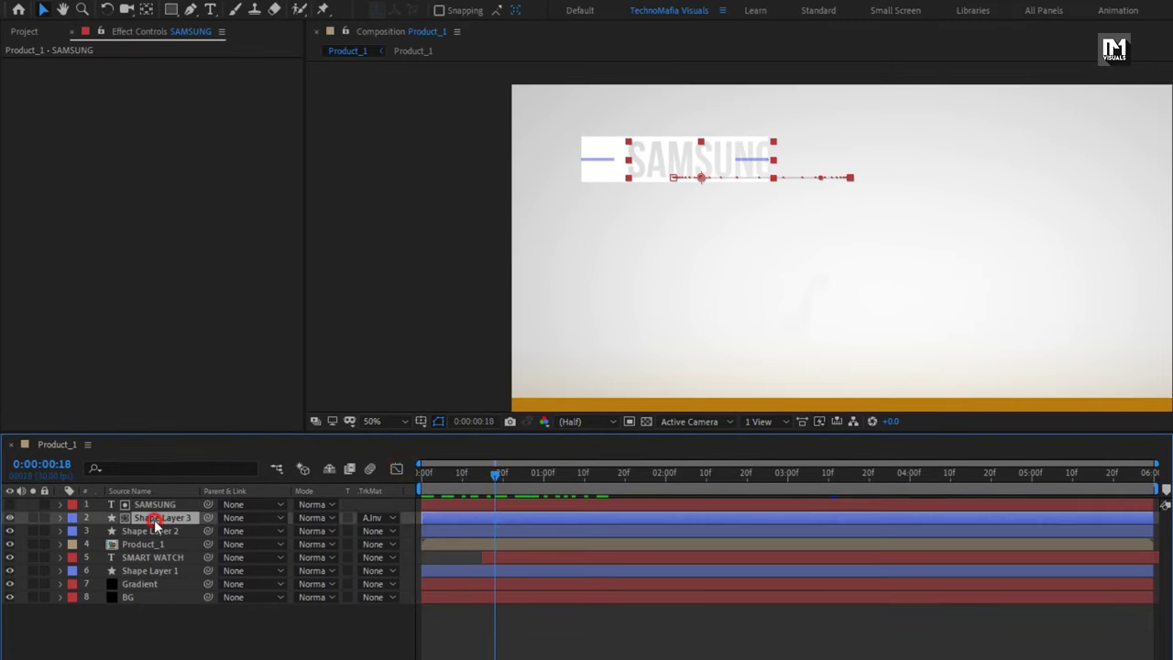
pyautogui.click(59, 519)
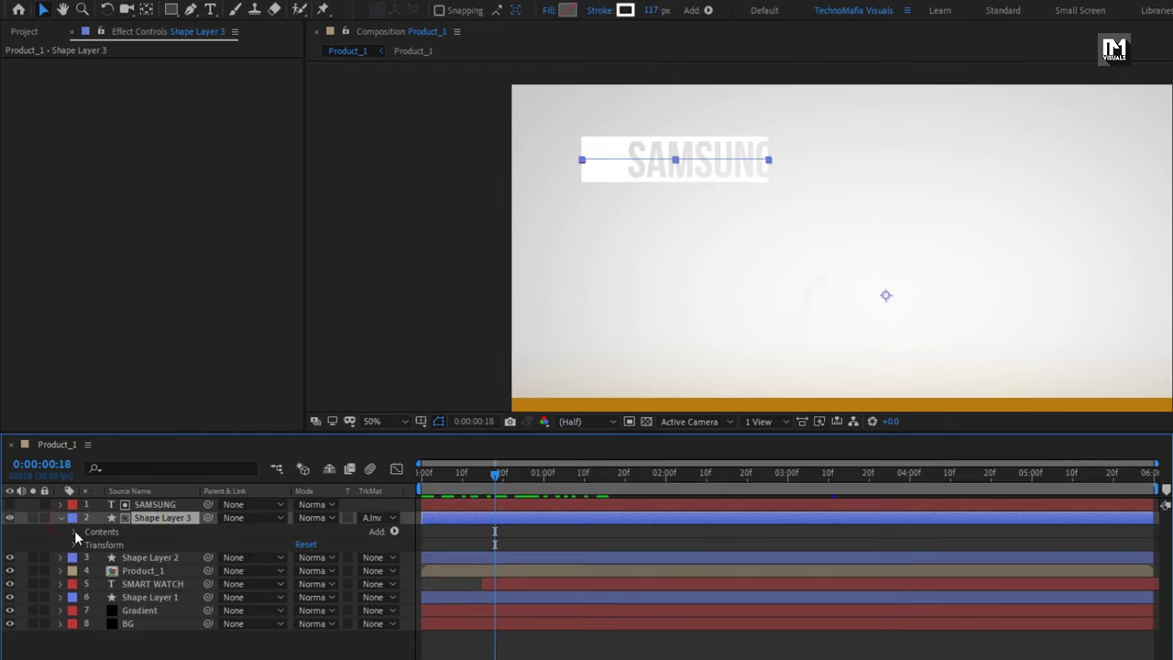
pyautogui.click(394, 532)
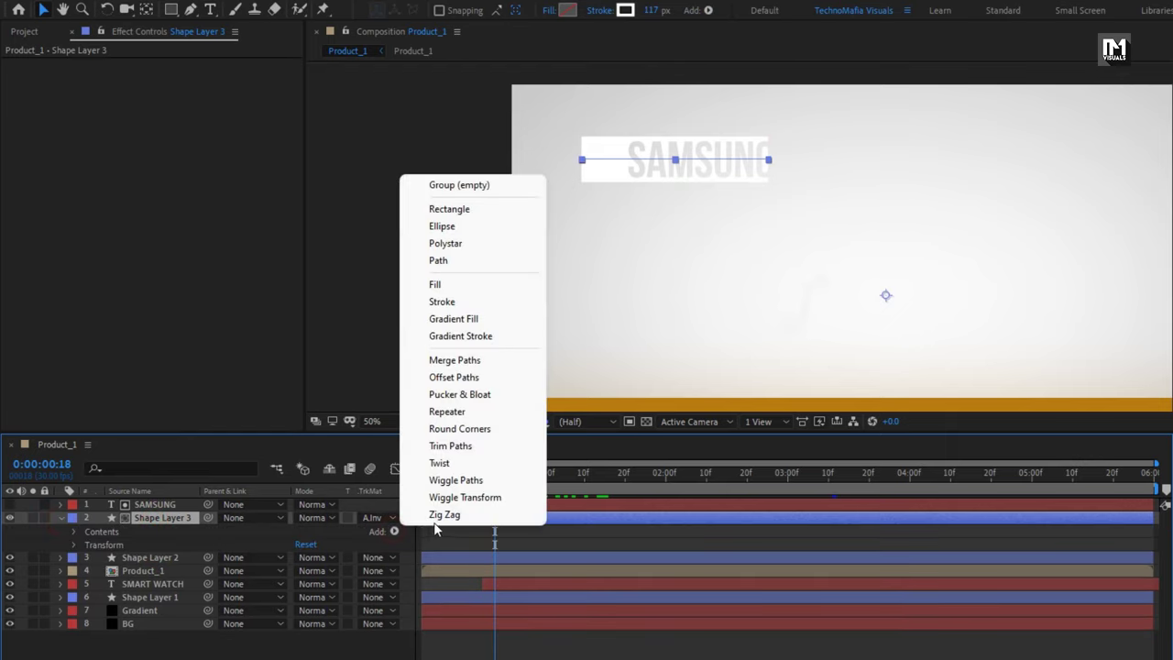
pyautogui.click(450, 460)
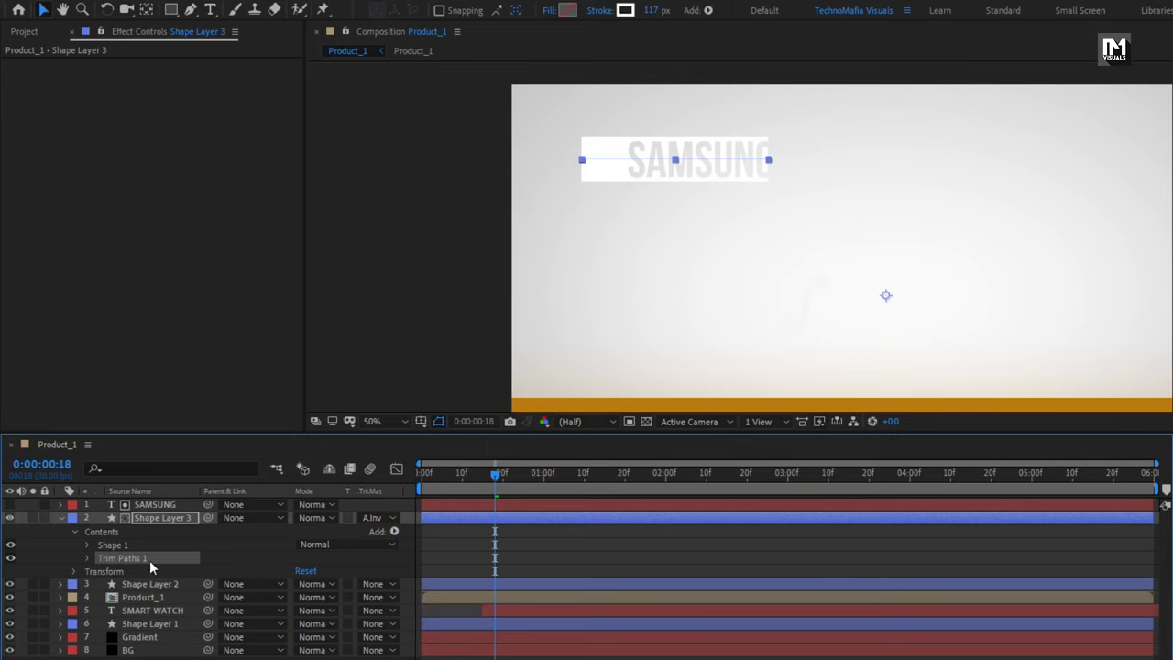
pyautogui.click(86, 558)
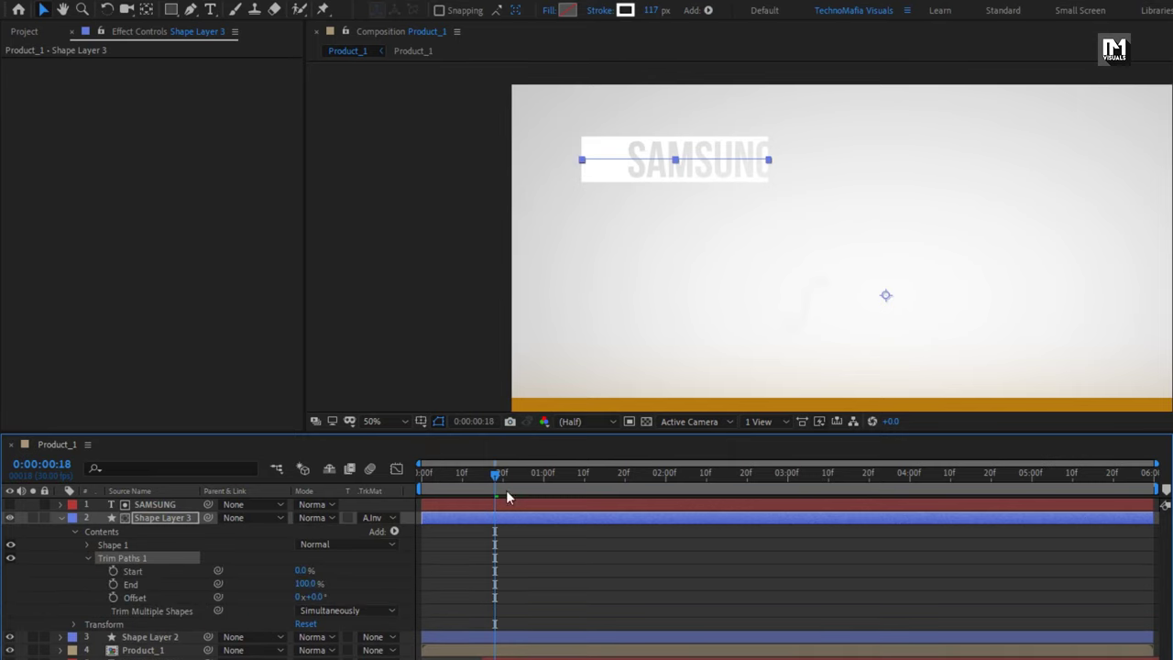
# Keyframe the Trim Paths End at 100% at 0:00:01:00 and 0% at 0:00:00:00, and preview the bar growing.
pyautogui.moveTo(537, 474); pyautogui.dragTo(545, 480)
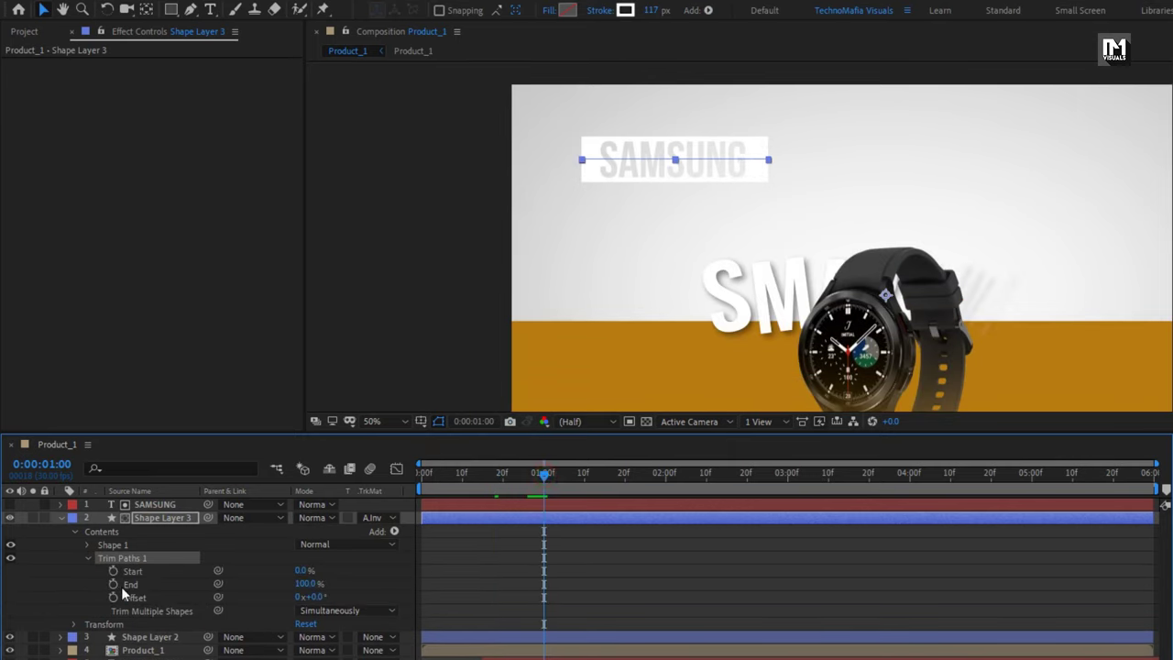
pyautogui.moveTo(431, 474); pyautogui.dragTo(406, 477)
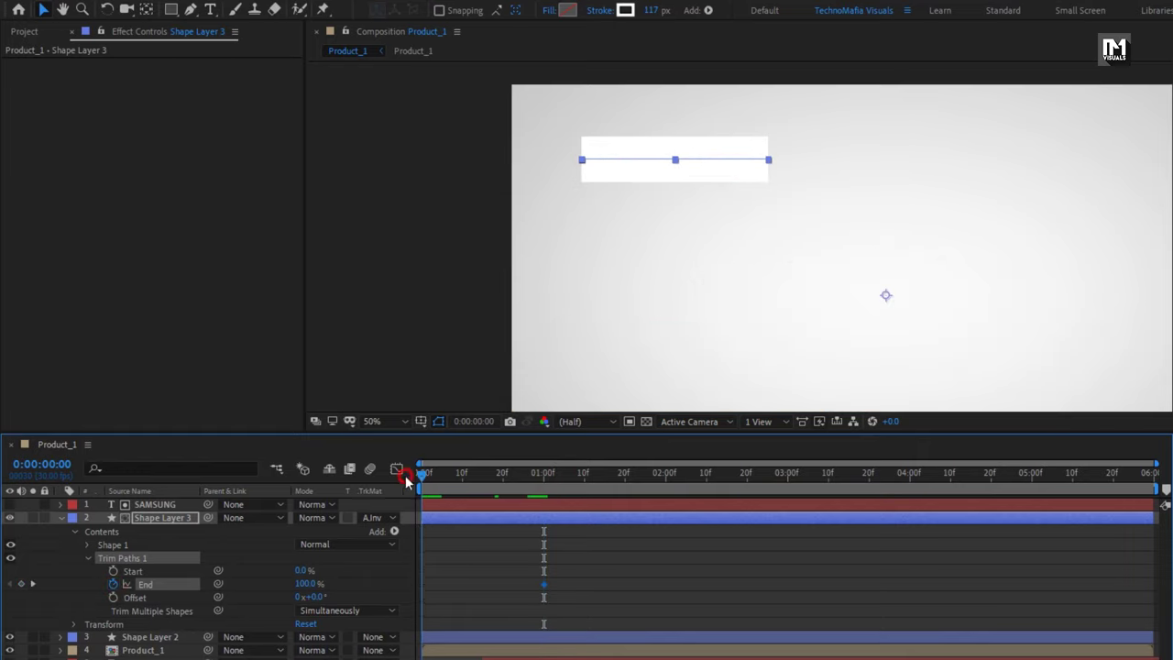
pyautogui.moveTo(307, 594); pyautogui.dragTo(234, 589)
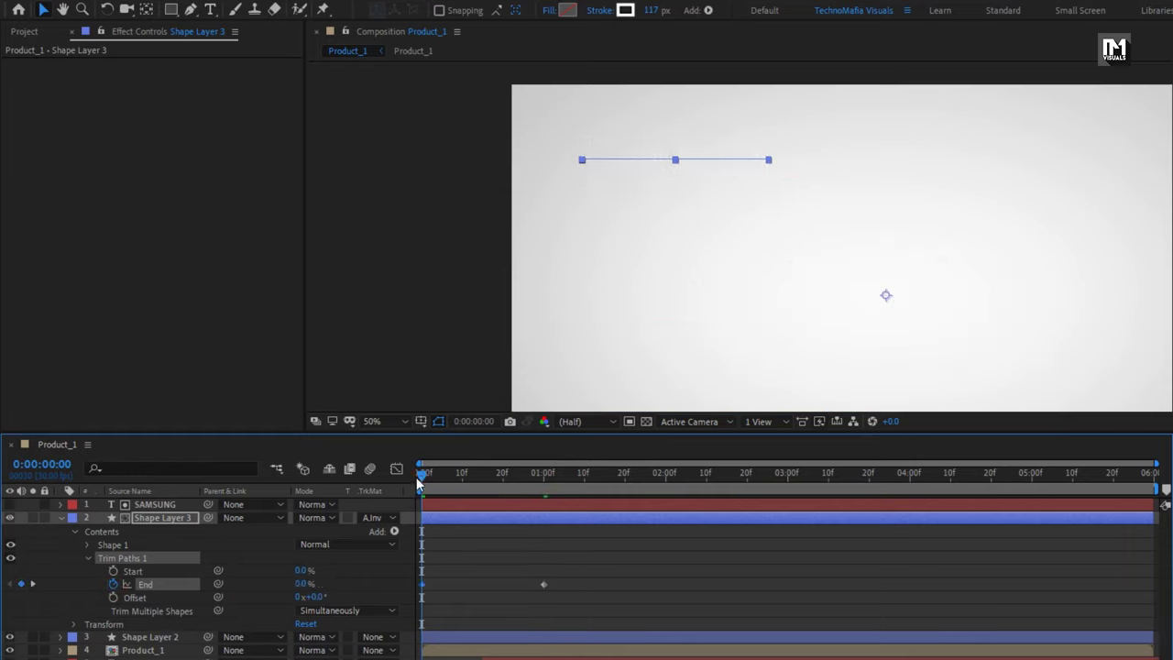
pyautogui.moveTo(418, 481); pyautogui.dragTo(510, 493)
# Apply Easy Ease to both Trim Paths End keyframes of Shape Layer 3.
pyautogui.moveTo(571, 575); pyautogui.dragTo(410, 598)
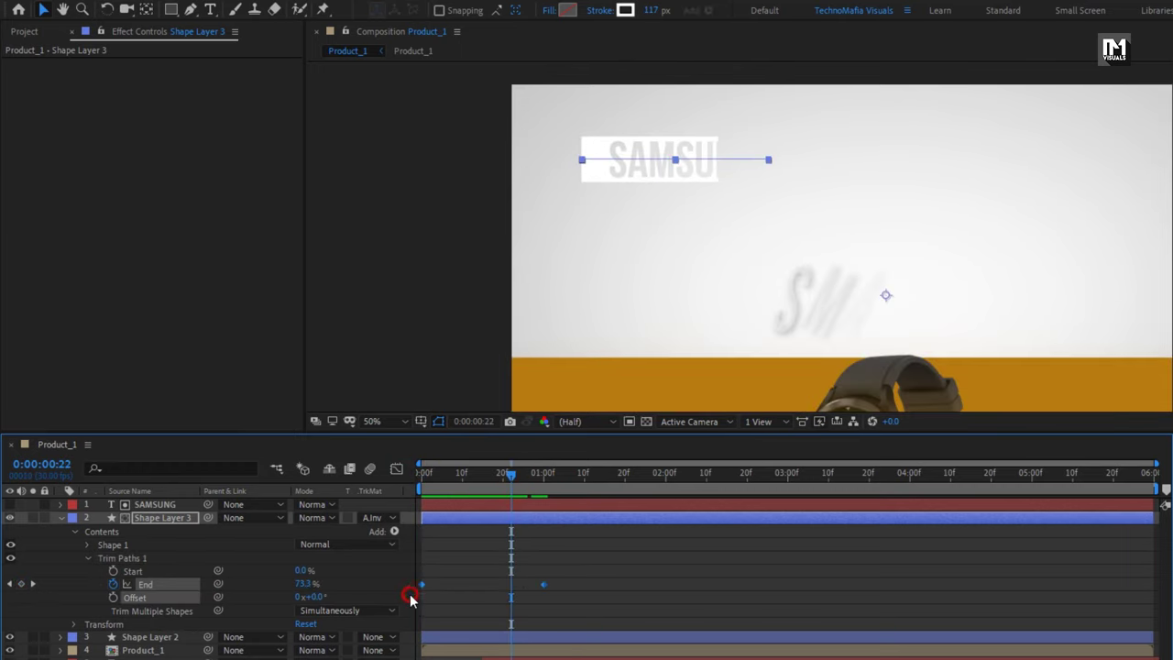
pyautogui.rightClick(410, 597)
pyautogui.moveTo(559, 573)
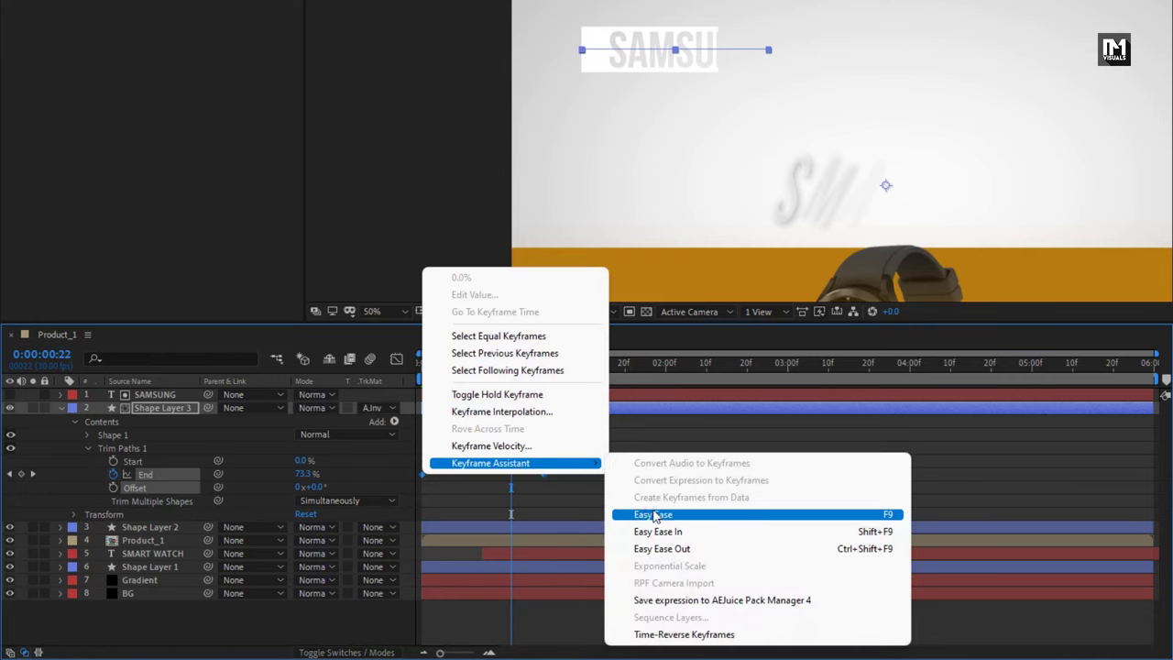
pyautogui.click(655, 516)
# Open the speed graph of Shape Layer 3's Trim Paths End keyframes.
pyautogui.click(396, 359)
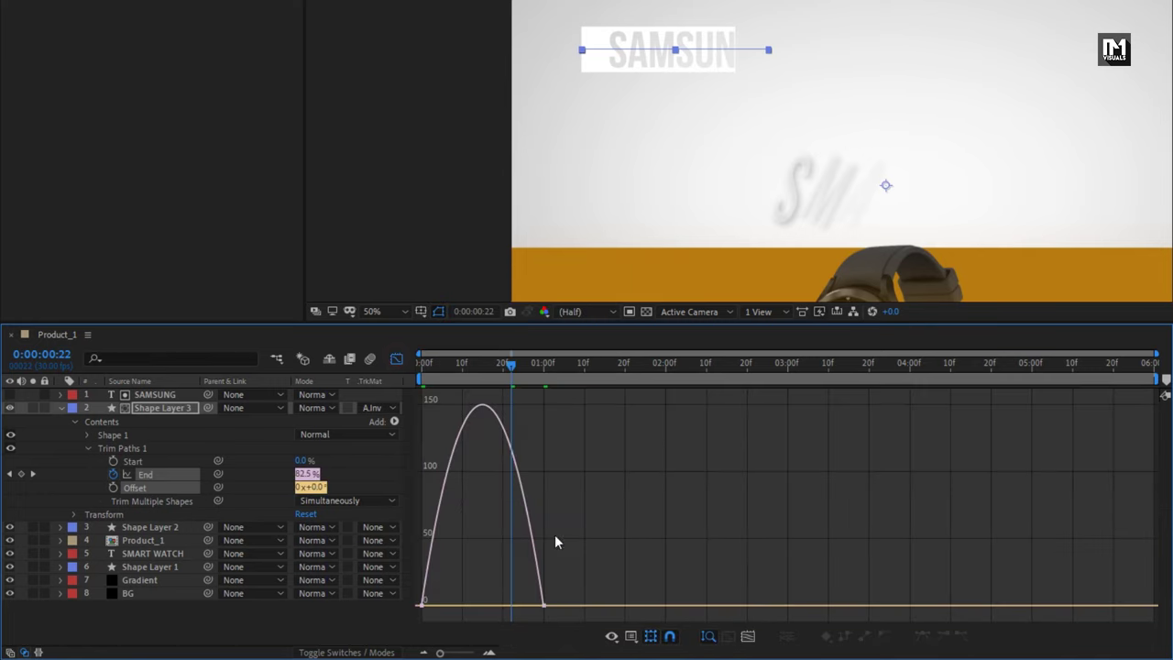
# Reshape the speed curve of Shape Layer 3's Trim Paths End keyframes, check the reveal, and collapse the layer.
pyautogui.moveTo(544, 613); pyautogui.dragTo(463, 607)
pyautogui.click(396, 360)
pyautogui.moveTo(419, 369); pyautogui.dragTo(518, 373)
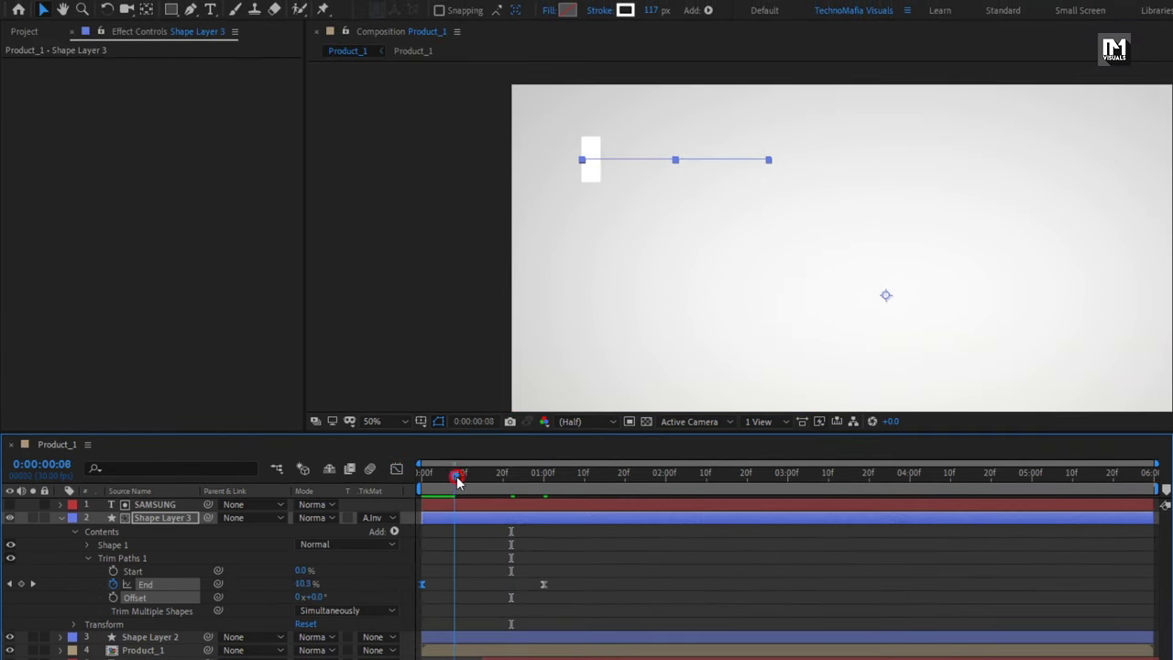
pyautogui.moveTo(518, 486); pyautogui.dragTo(555, 485)
pyautogui.click(62, 519)
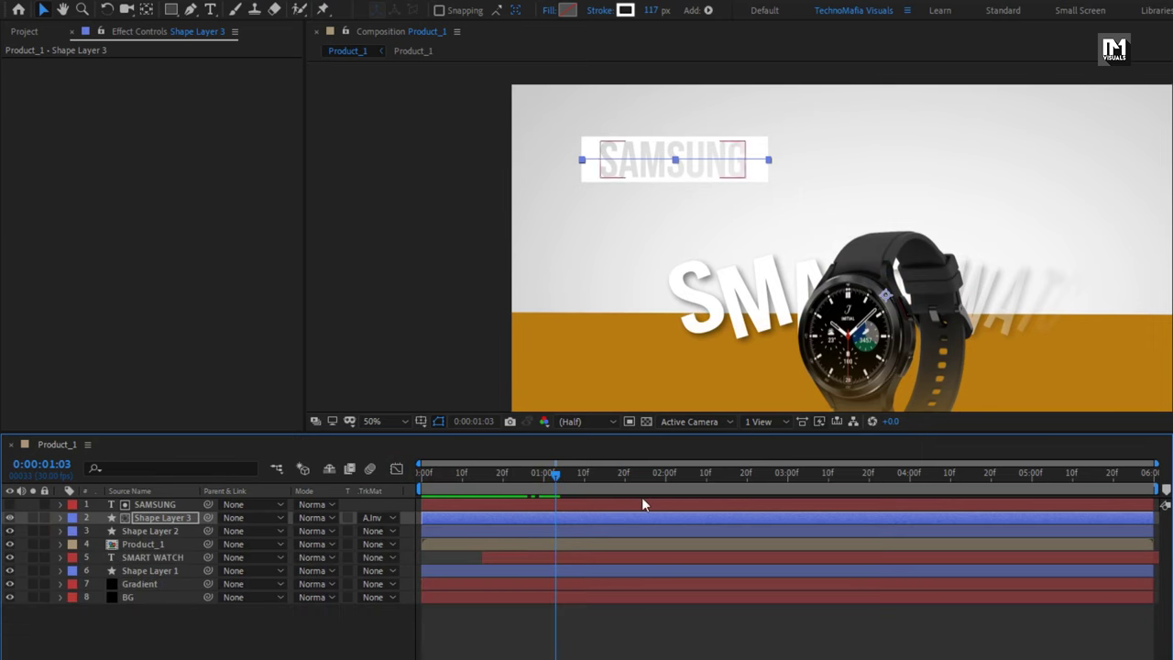
# Review the SAMSUNG box reveal along the timeline and fit the whole composition in the viewer.
pyautogui.moveTo(642, 475); pyautogui.dragTo(836, 479)
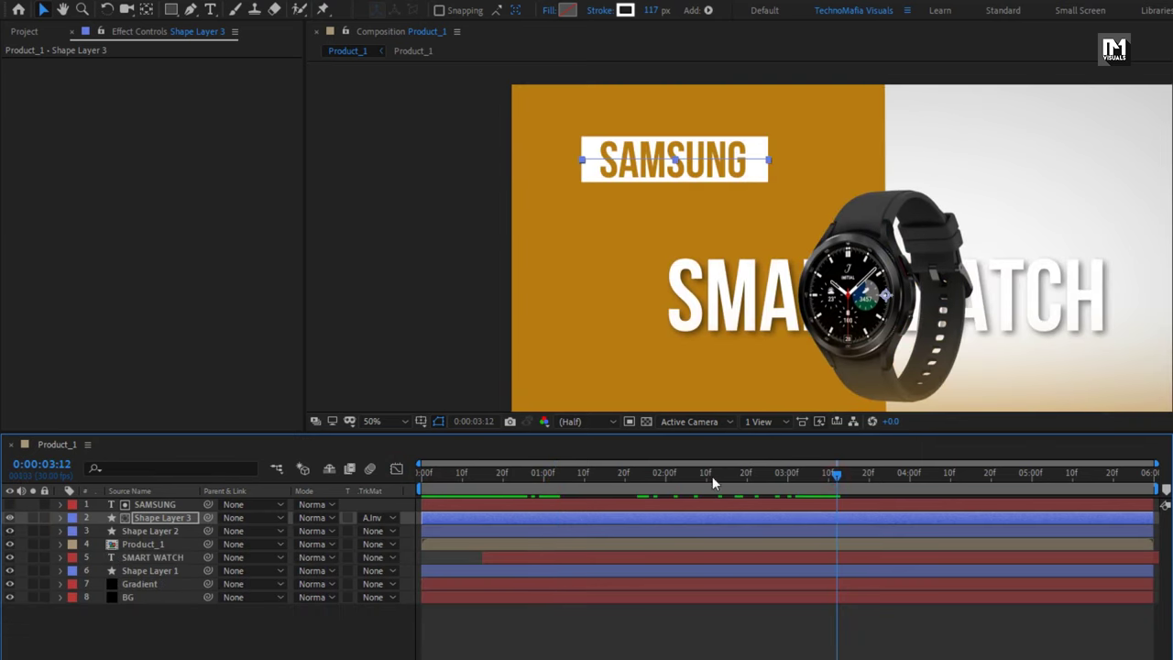
pyautogui.moveTo(538, 472); pyautogui.dragTo(642, 491)
pyautogui.scroll(-2, 614, 294)
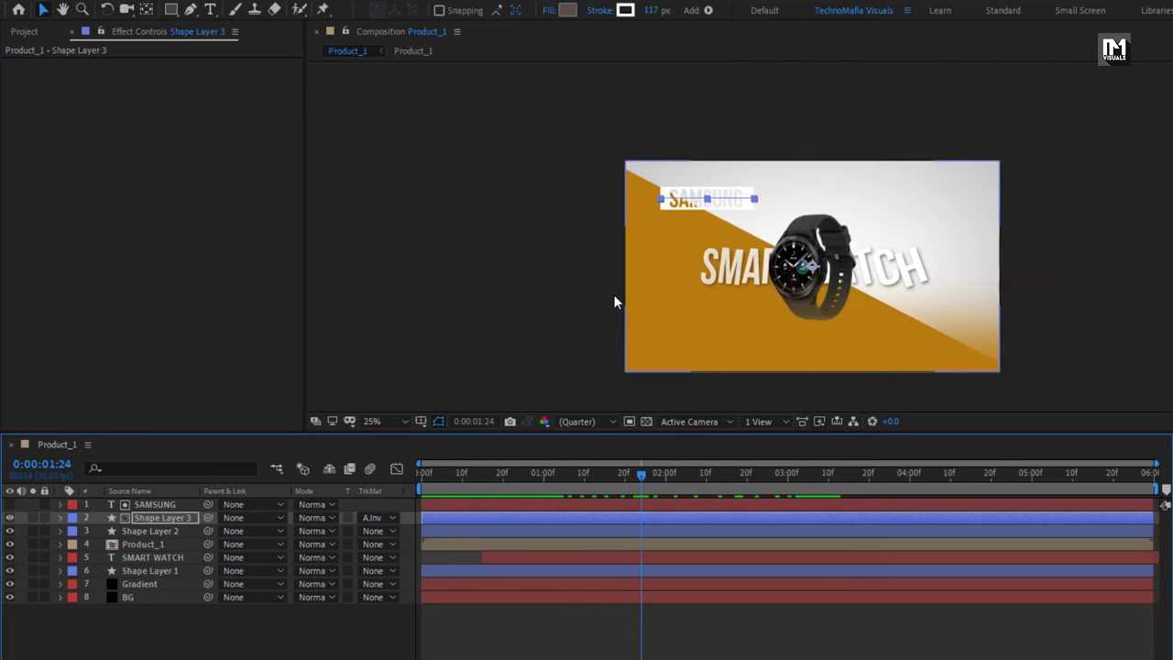
pyautogui.moveTo(695, 289); pyautogui.dragTo(598, 262)
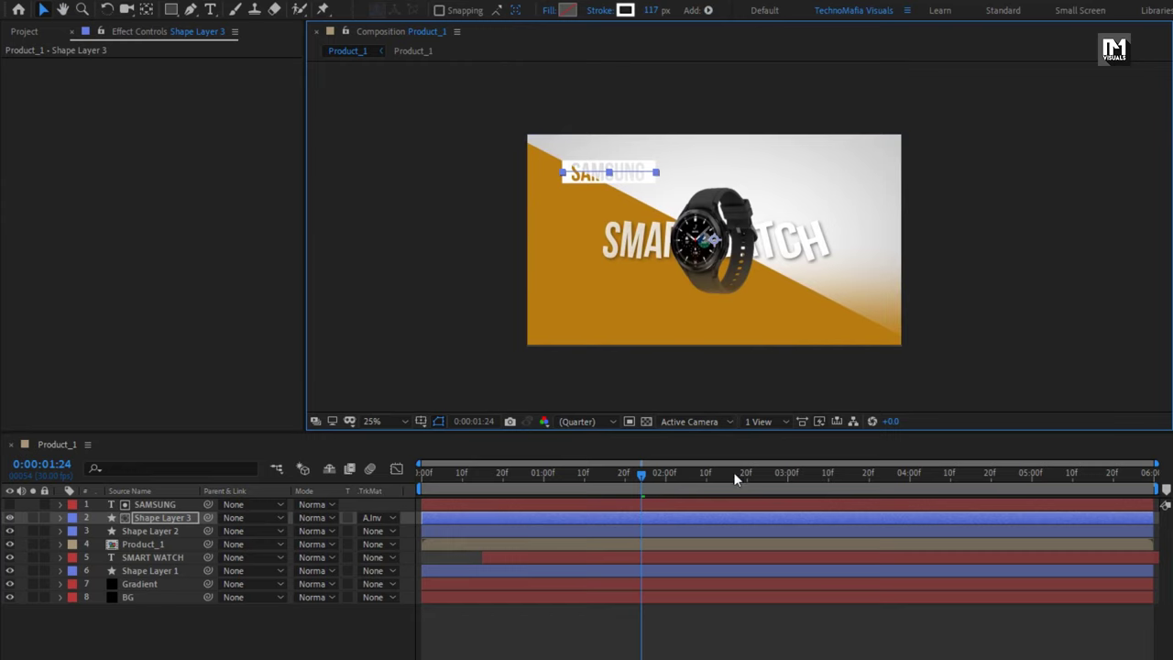
pyautogui.moveTo(733, 475); pyautogui.dragTo(843, 483)
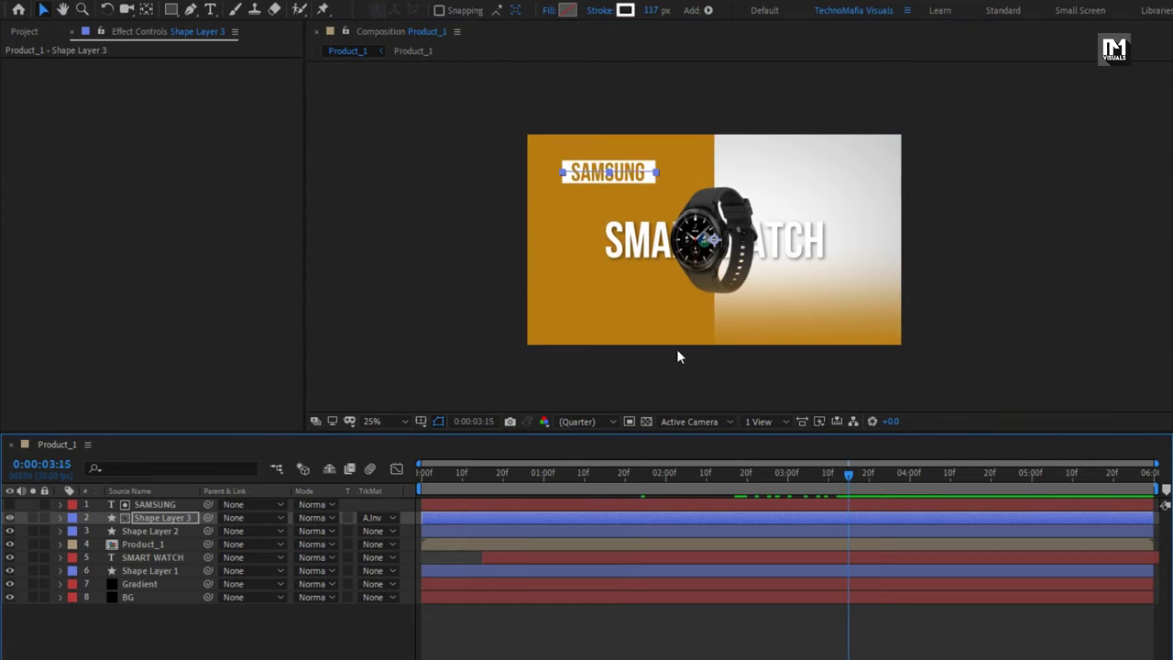
pyautogui.click(371, 420)
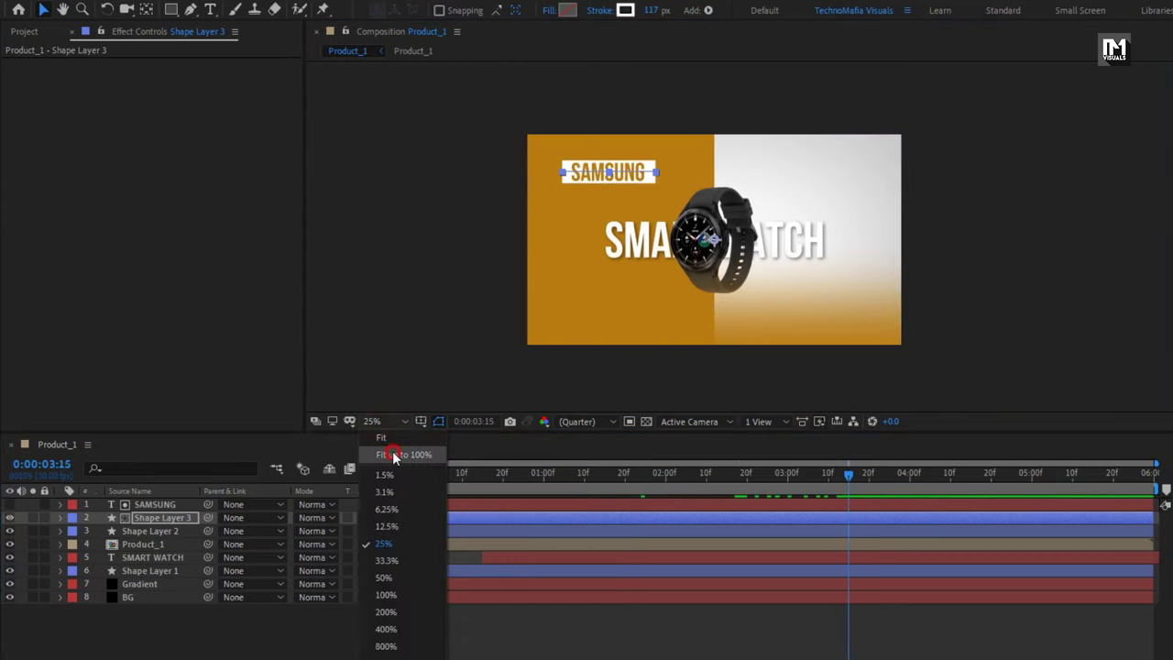
pyautogui.click(406, 374)
# Duplicate the SMART WATCH text layer and move the copy to the top of the layer stack.
pyautogui.hotkey('ctrl', 'd')
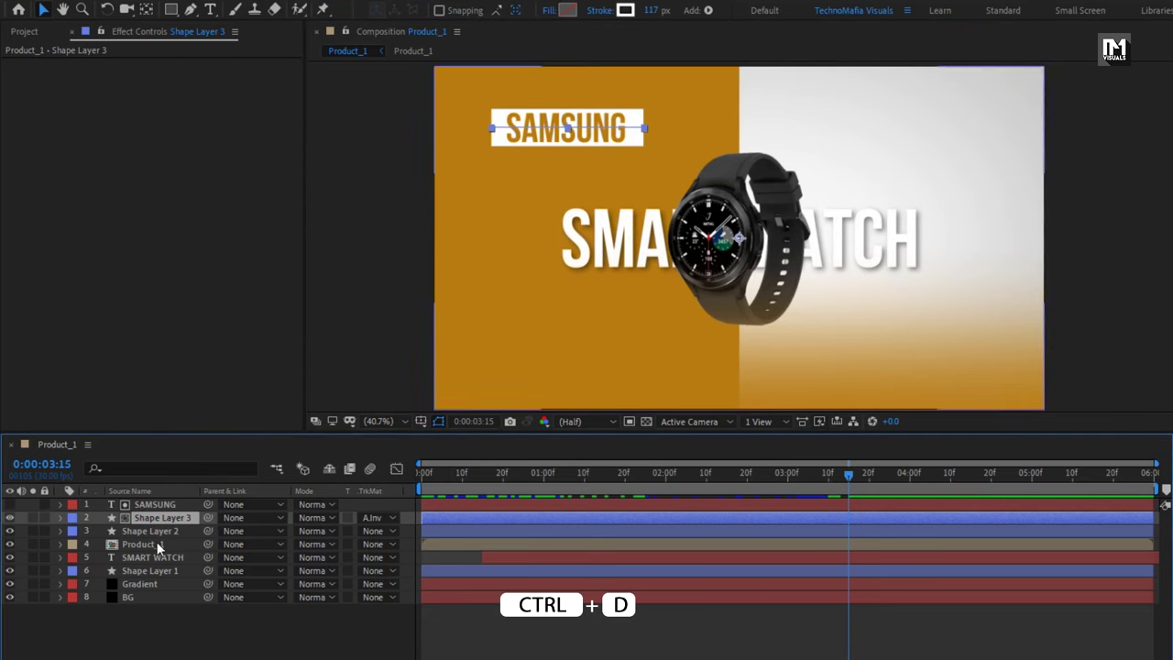
pyautogui.click(156, 557)
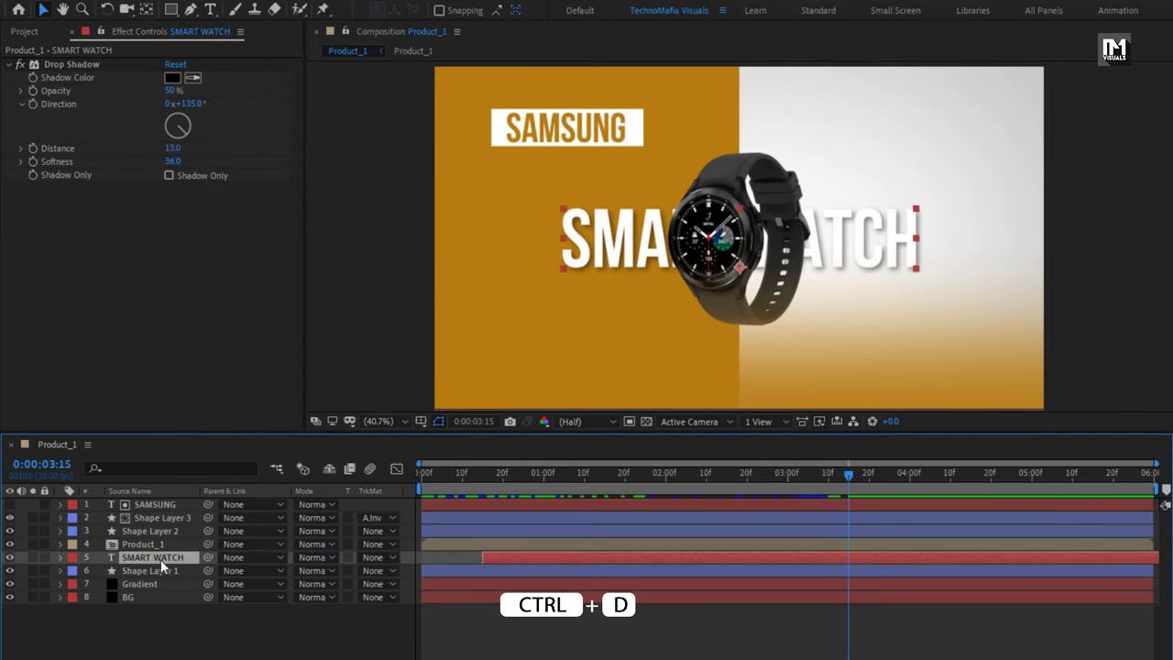
pyautogui.hotkey('ctrl', 'd')
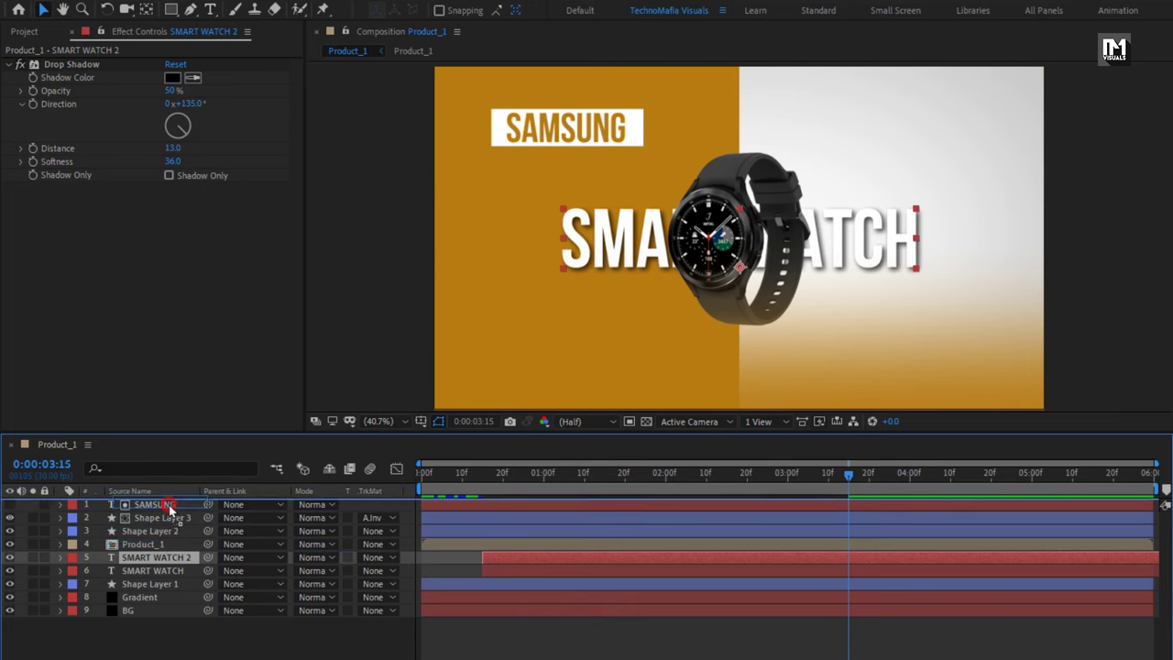
pyautogui.moveTo(169, 508); pyautogui.dragTo(169, 510)
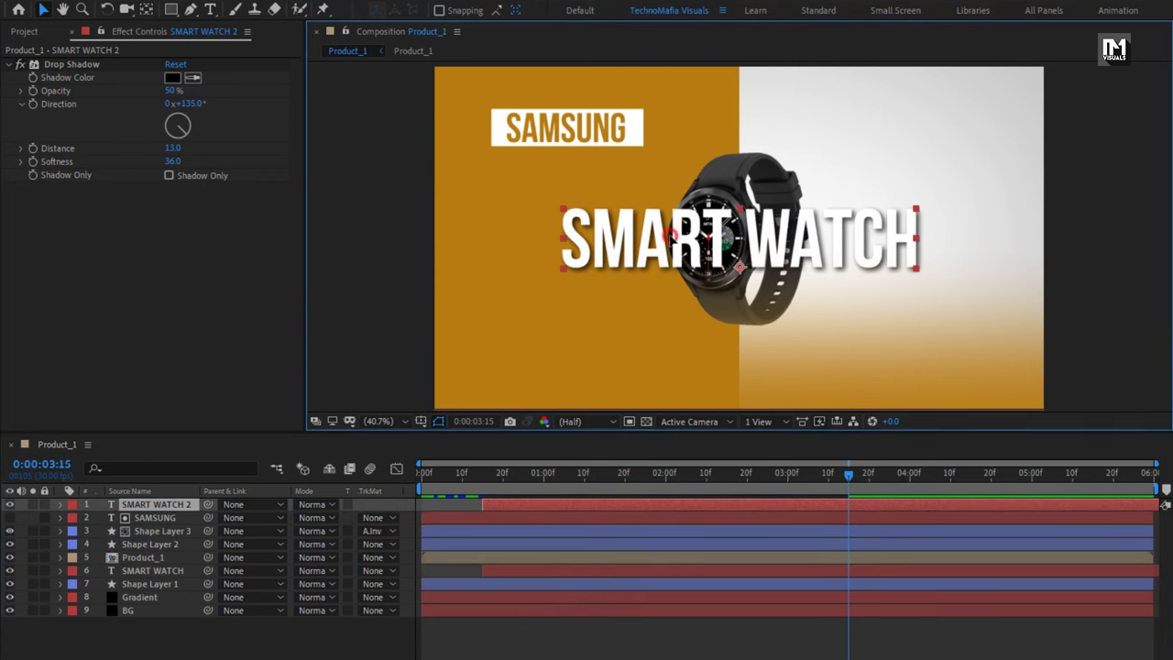
# Move the duplicated title below the original and replace its text with "GALAXY WATCH 4".
pyautogui.moveTo(625, 249); pyautogui.dragTo(748, 335)
pyautogui.doubleClick(747, 332)
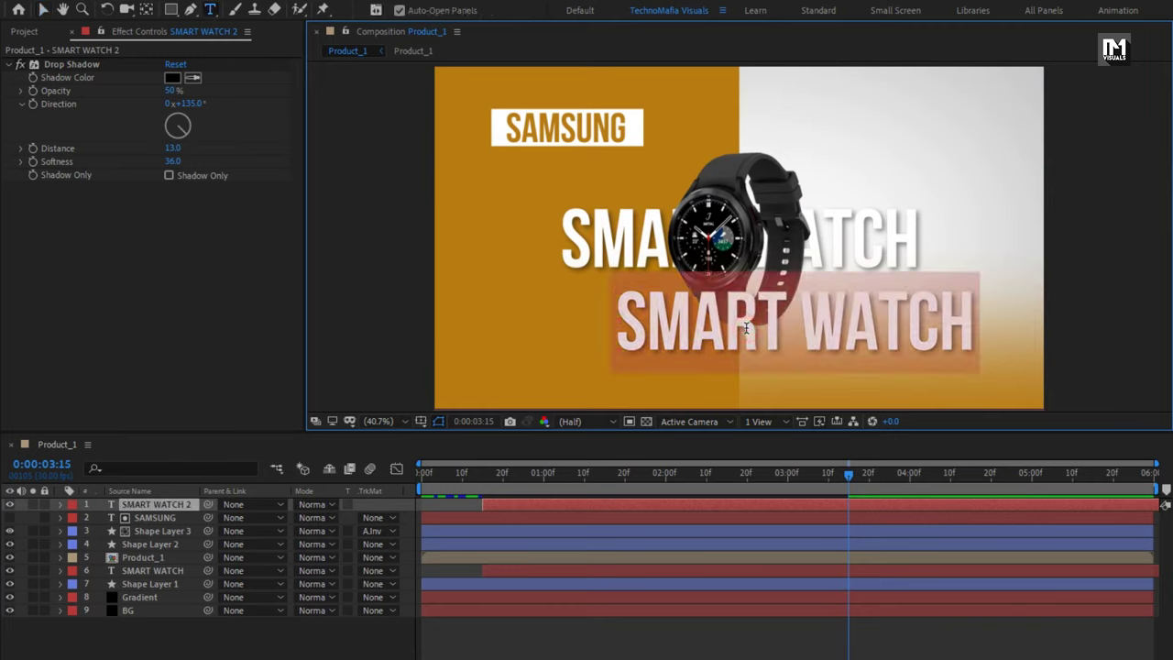
pyautogui.write('GALAXY')
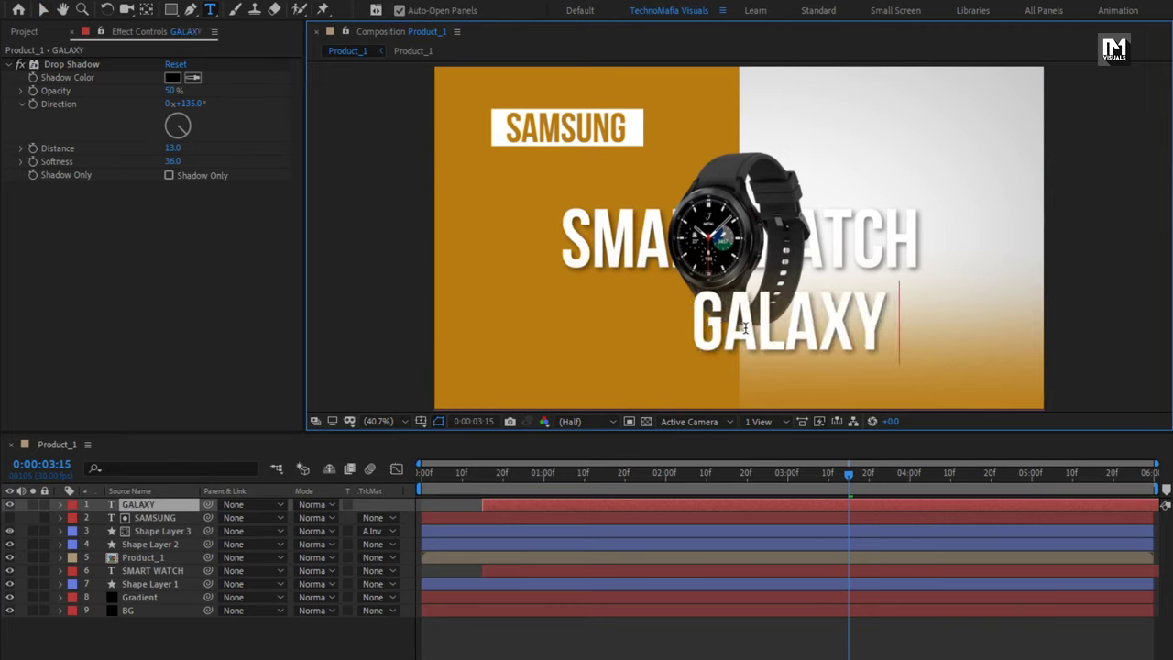
pyautogui.write(' WATCH')
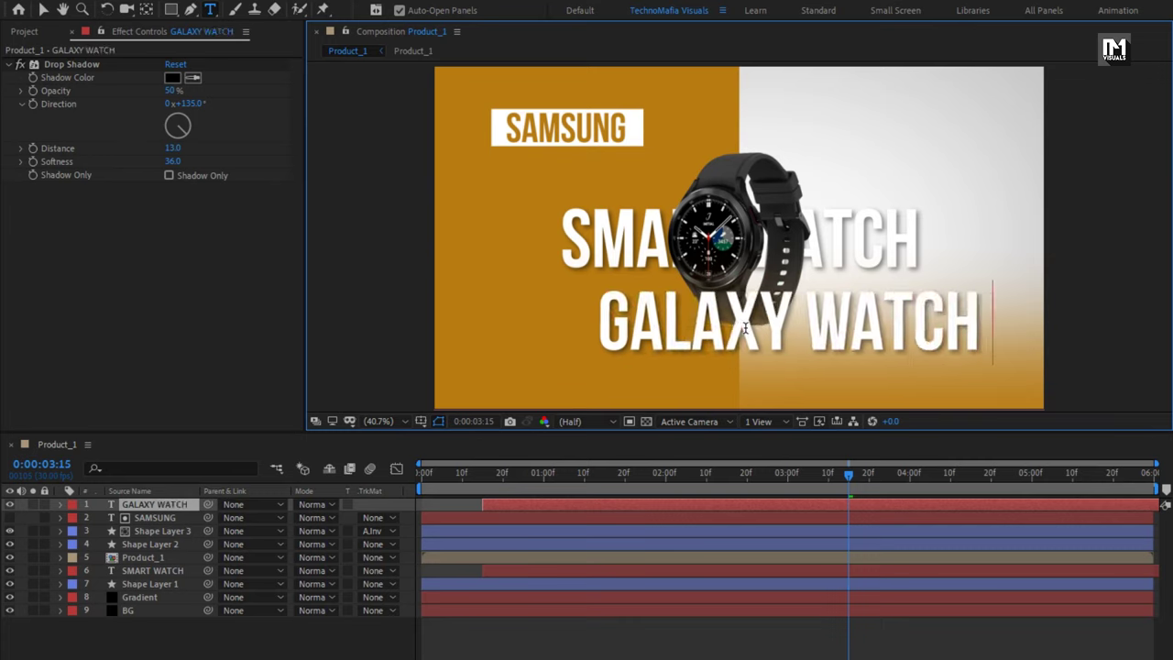
pyautogui.write(' 4')
pyautogui.press('Escape')
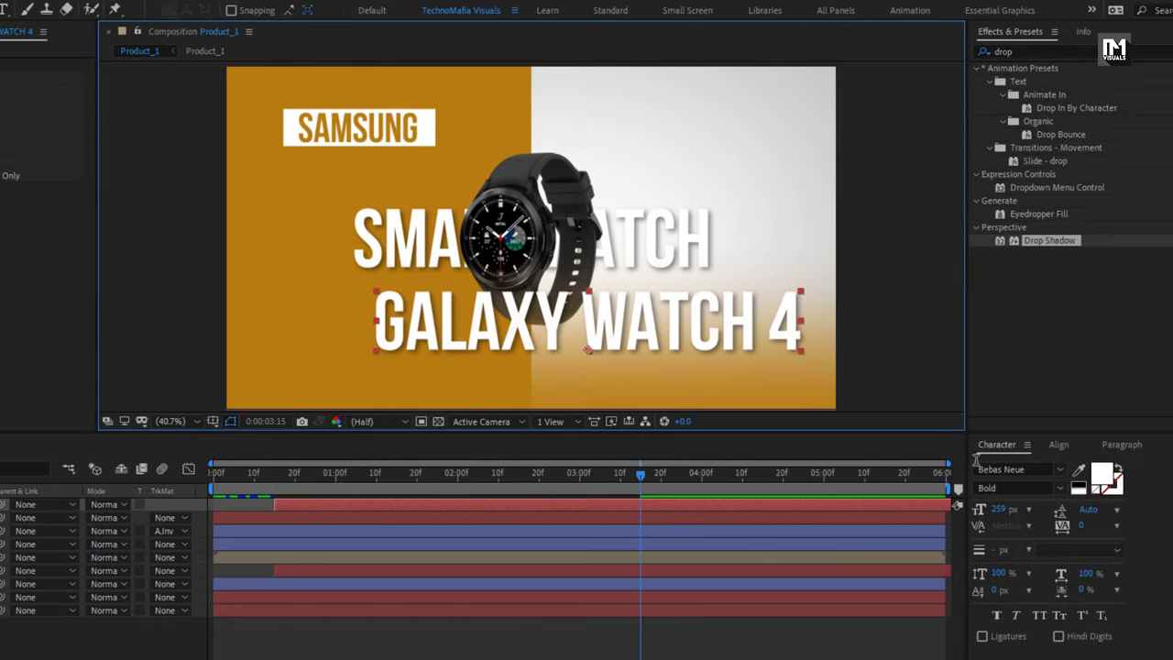
# Change the font of the GALAXY WATCH 4 text to Montserrat Medium.
pyautogui.click(1029, 470)
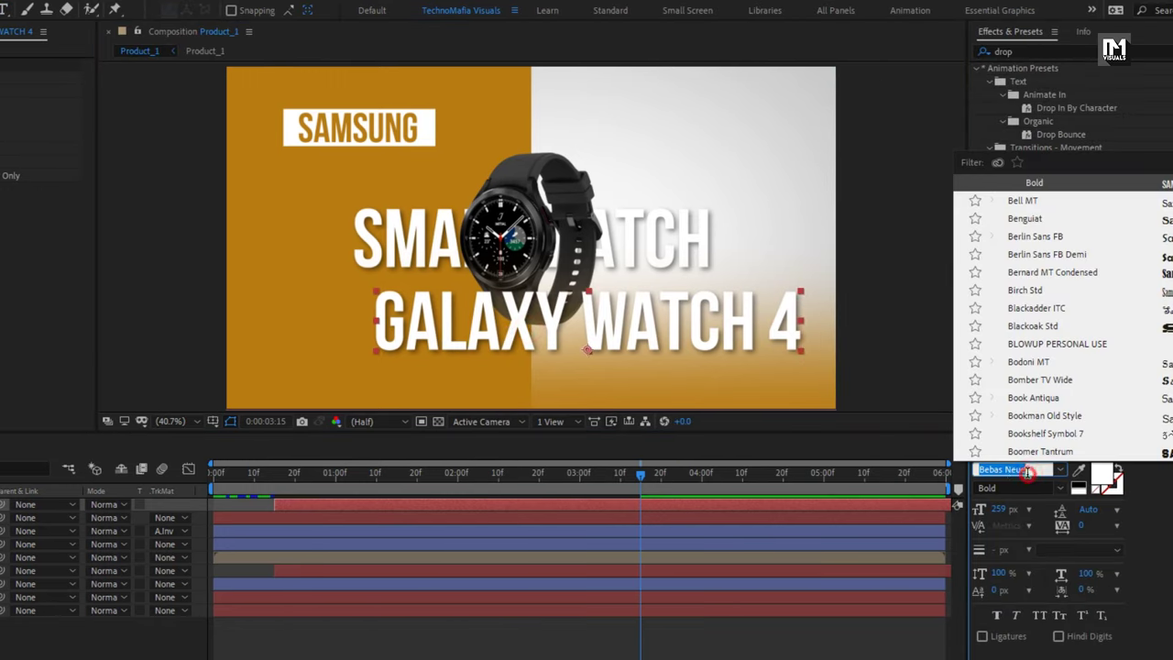
pyautogui.write('mont')
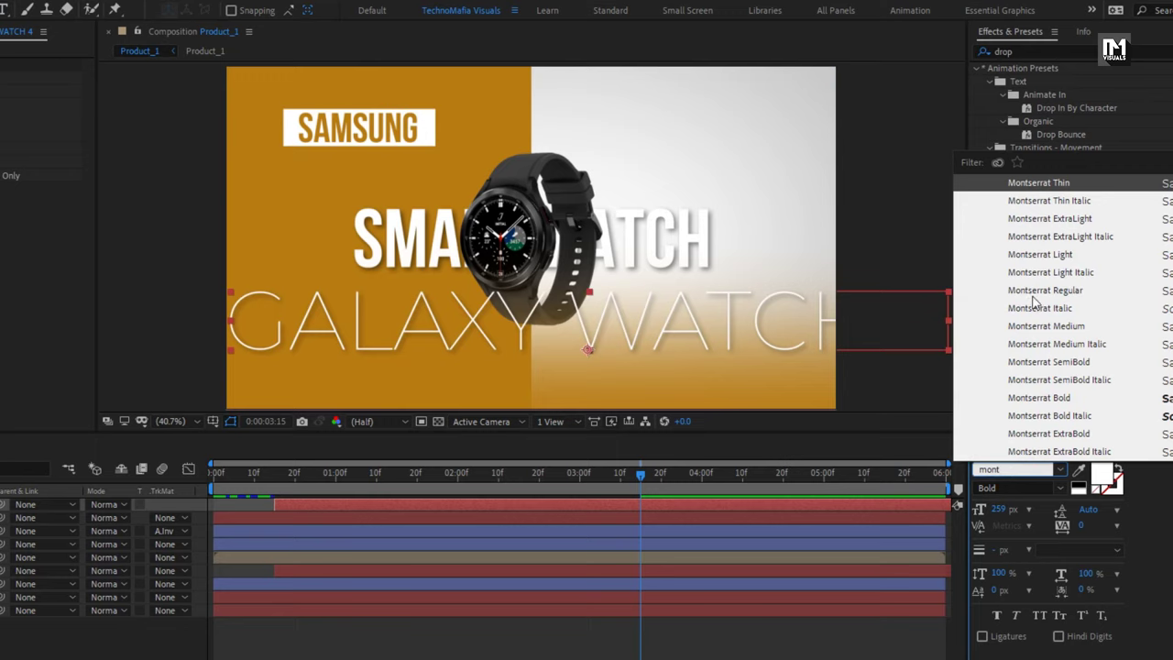
pyautogui.click(1041, 330)
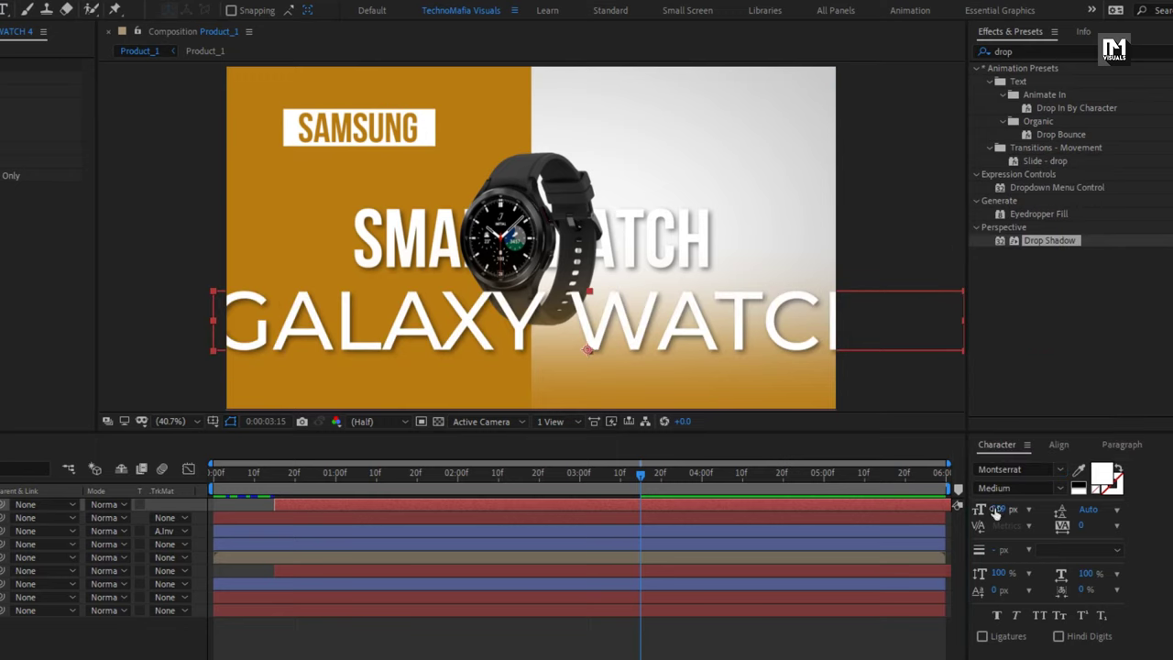
# Reduce the GALAXY WATCH 4 text to 71 px and place it beneath the word WATCH, beside the strap.
pyautogui.moveTo(996, 513); pyautogui.dragTo(852, 501)
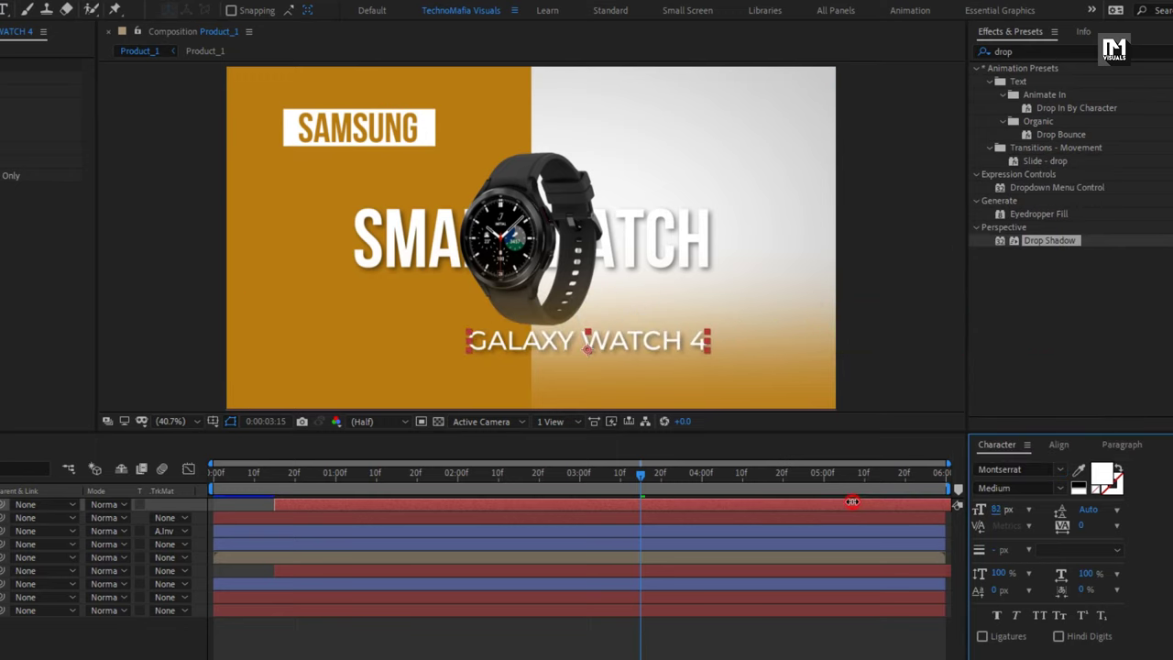
pyautogui.moveTo(587, 341); pyautogui.dragTo(705, 303)
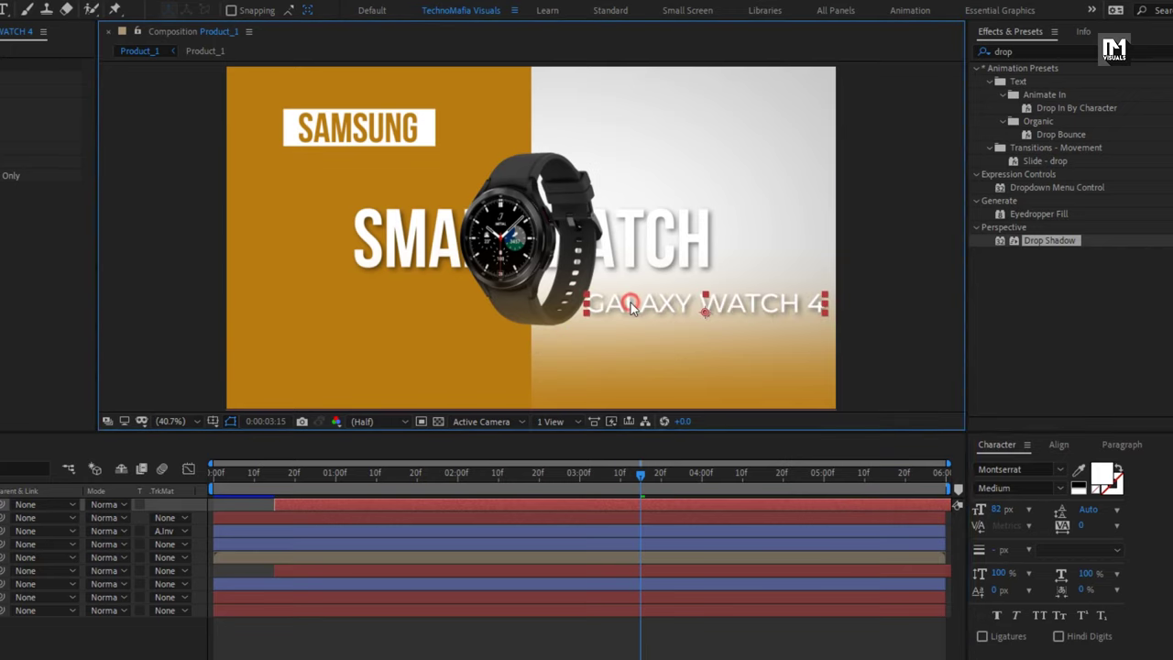
pyautogui.moveTo(1002, 514); pyautogui.dragTo(971, 511)
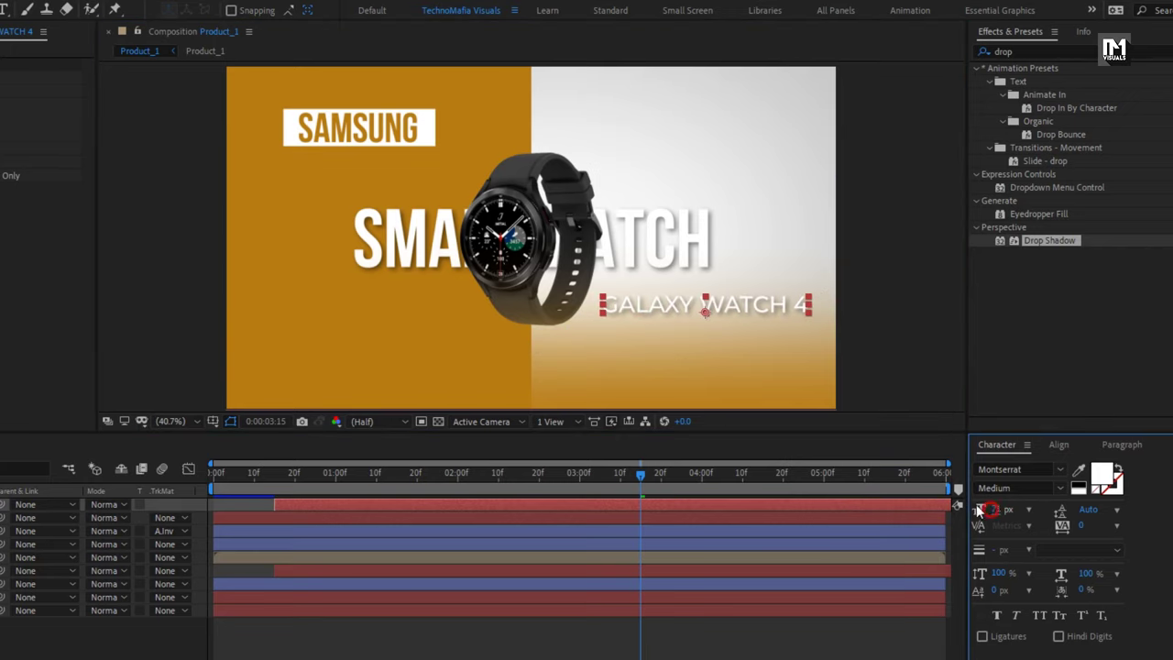
pyautogui.click(646, 308)
pyautogui.moveTo(646, 308); pyautogui.dragTo(652, 311)
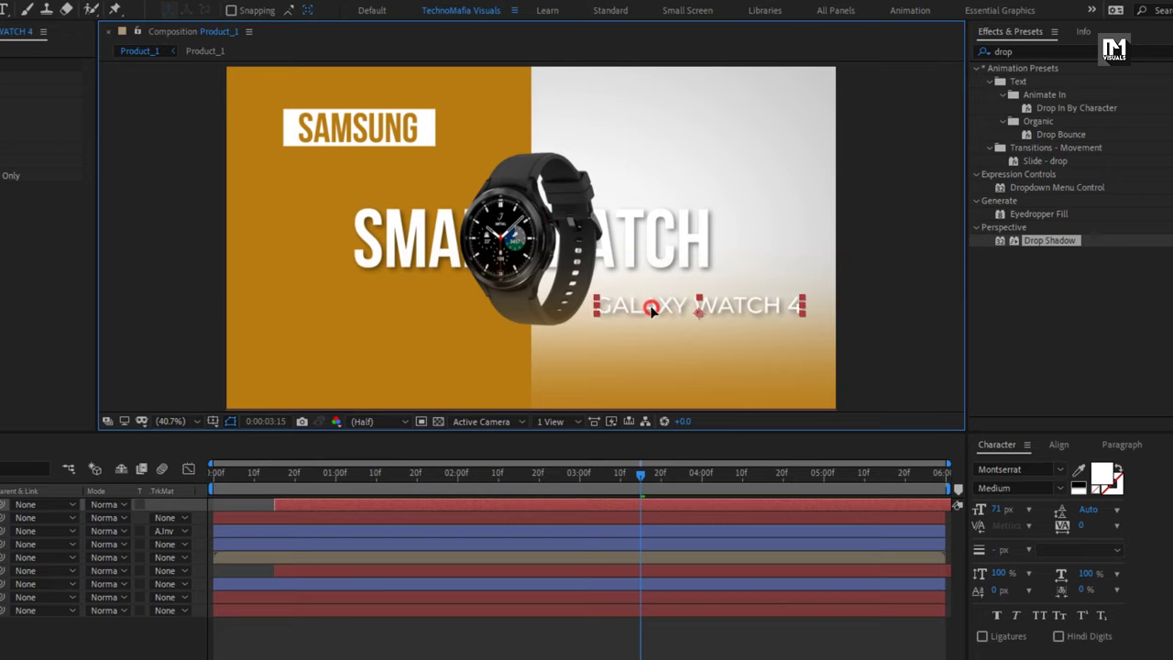
# Right-align the GALAXY WATCH 4 text and reposition it just under the SMART WATCH title.
pyautogui.click(227, 507)
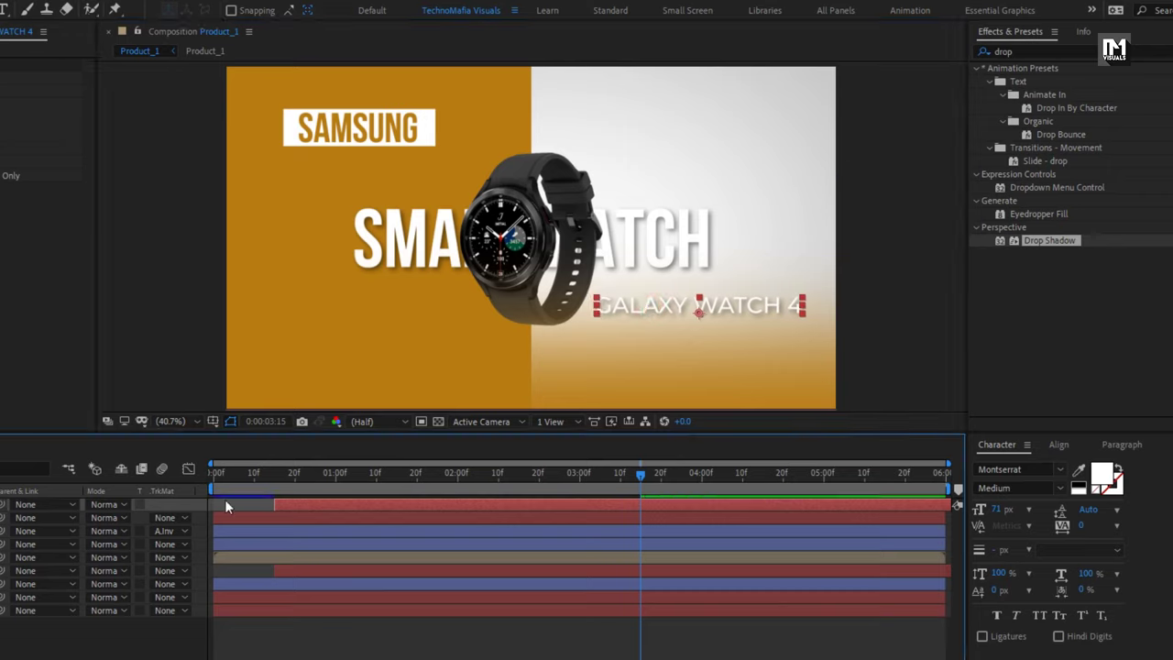
pyautogui.click(1122, 444)
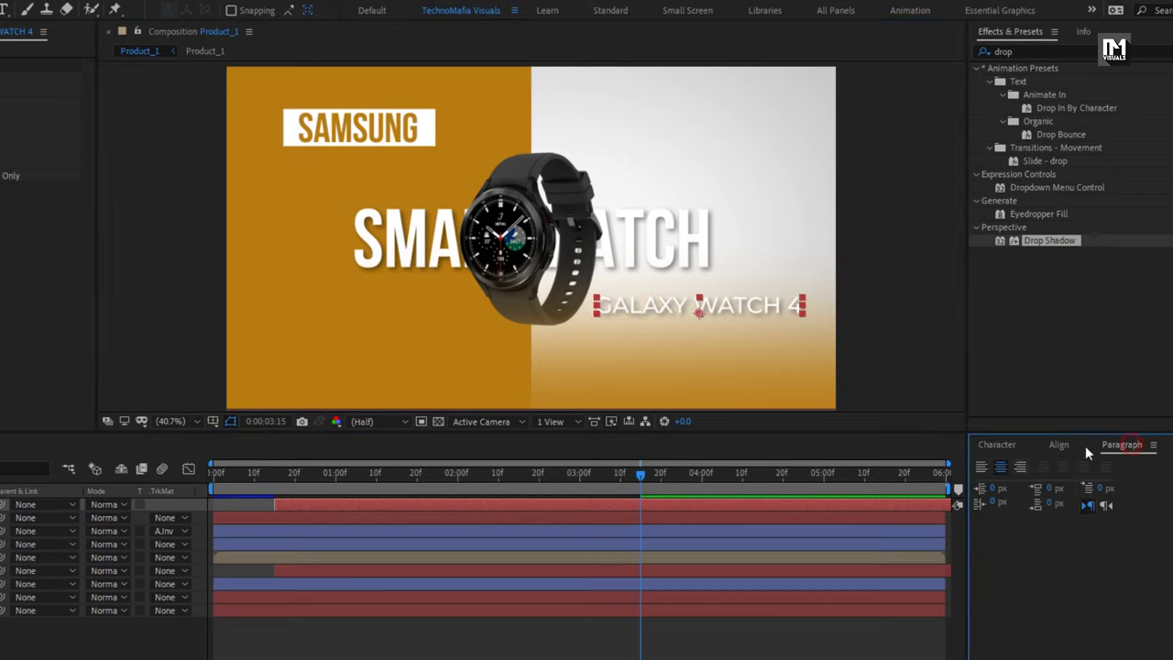
pyautogui.click(1018, 468)
pyautogui.moveTo(642, 318); pyautogui.dragTo(739, 299)
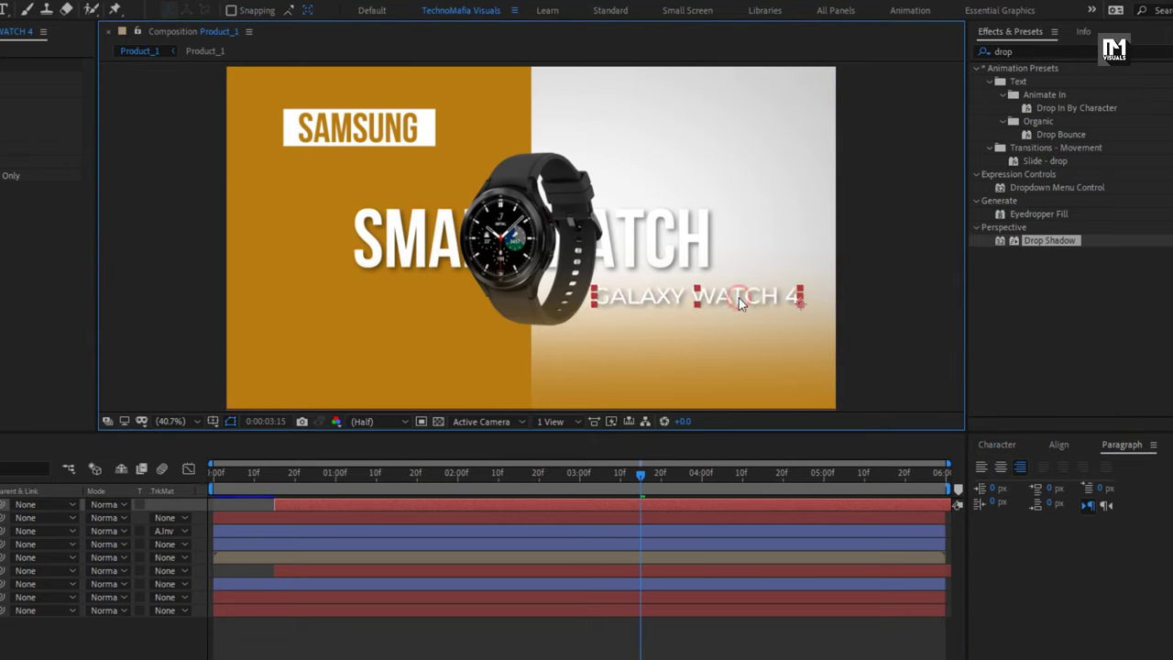
# Apply a Fill effect to the GALAXY WATCH 4 text and set its color to near-black 1A1919.
pyautogui.click(1018, 51)
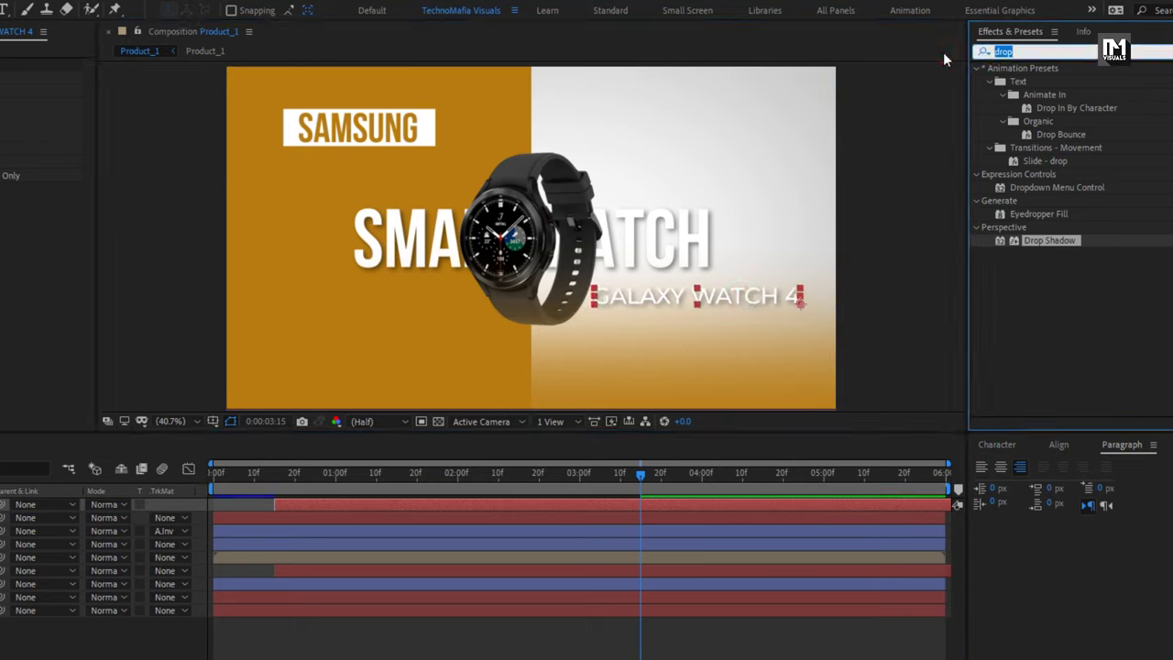
pyautogui.write('fill')
pyautogui.doubleClick(1030, 147)
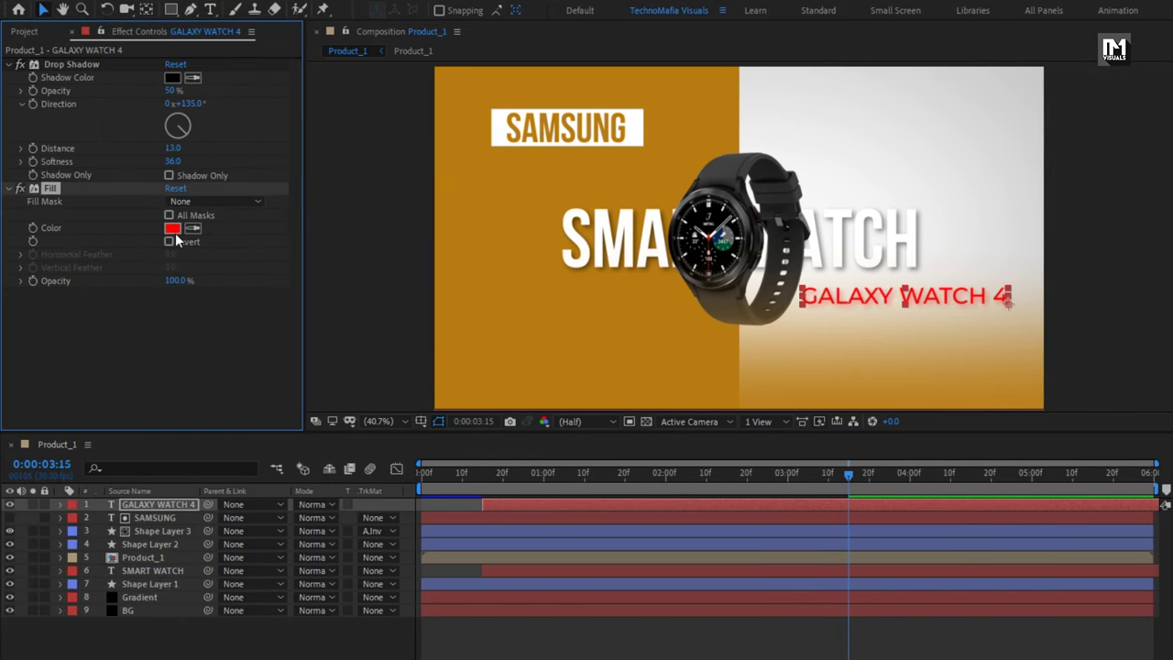
pyautogui.click(173, 229)
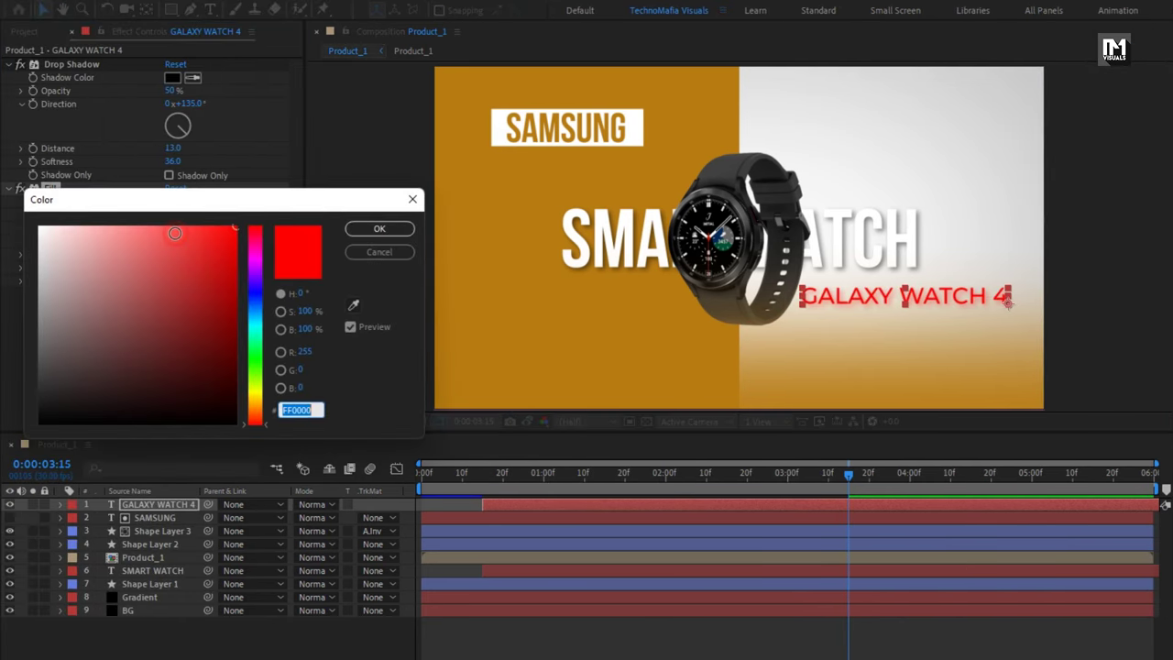
pyautogui.click(44, 411)
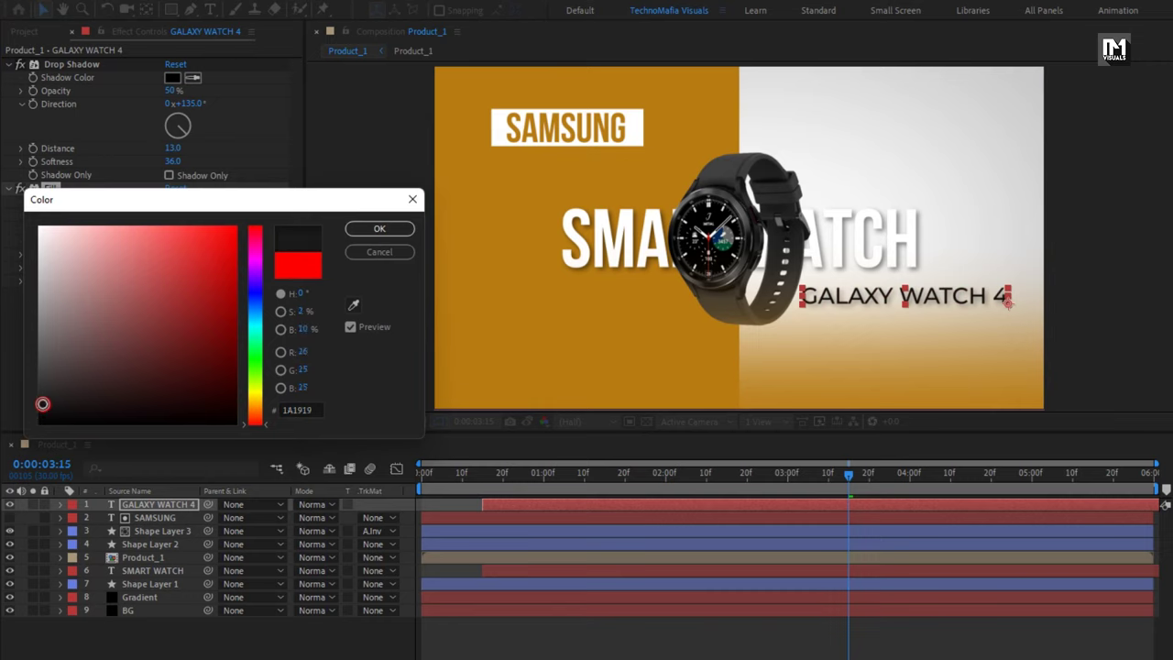
pyautogui.click(368, 230)
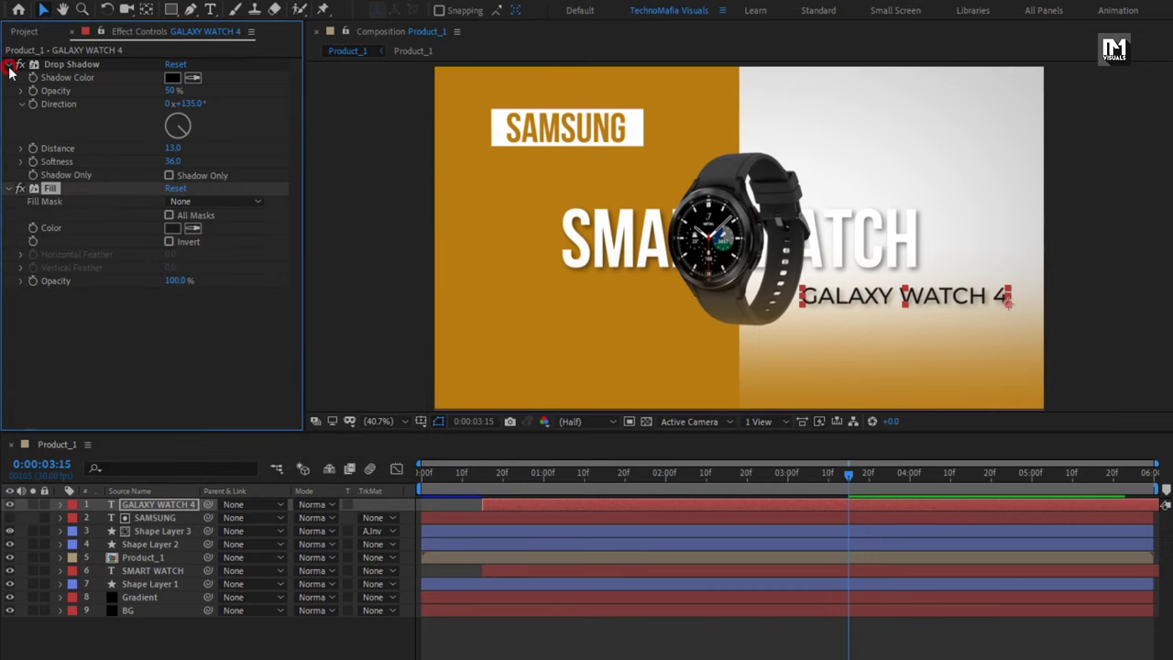
# Collapse the Fill and Drop Shadow effects and reorder them so Drop Shadow comes after Fill.
pyautogui.click(9, 64)
pyautogui.click(9, 77)
pyautogui.moveTo(57, 64); pyautogui.dragTo(59, 109)
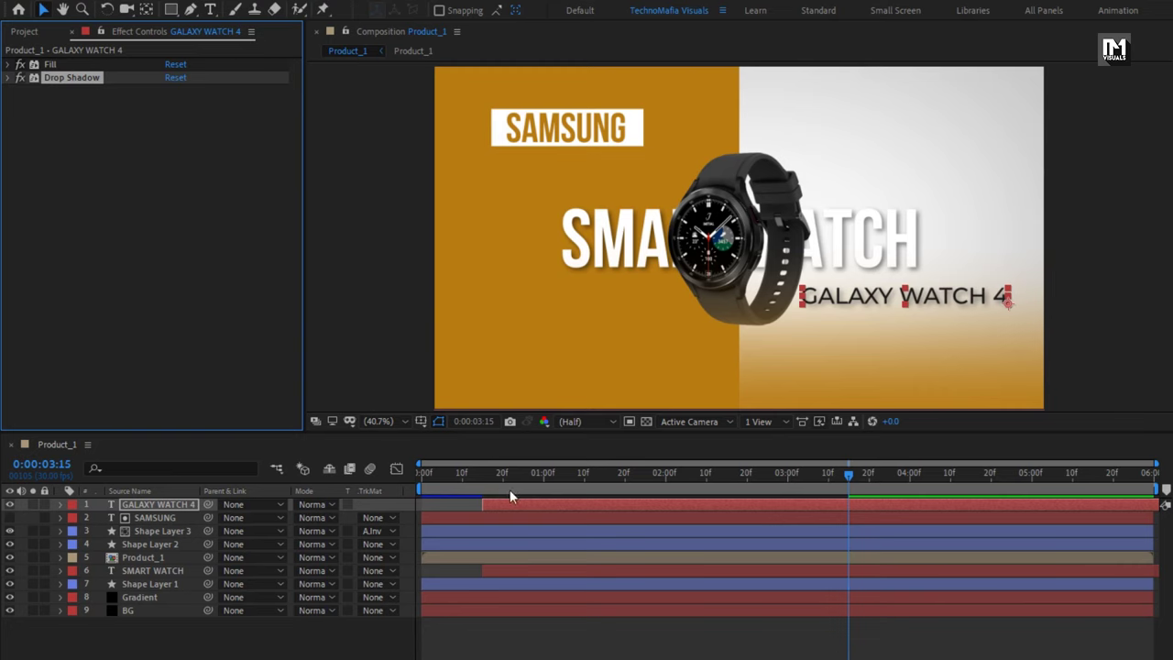
# Preview the text animation and shift the GALAXY WATCH 4 layer to start at 0:00:01:00.
pyautogui.moveTo(509, 489); pyautogui.dragTo(761, 479)
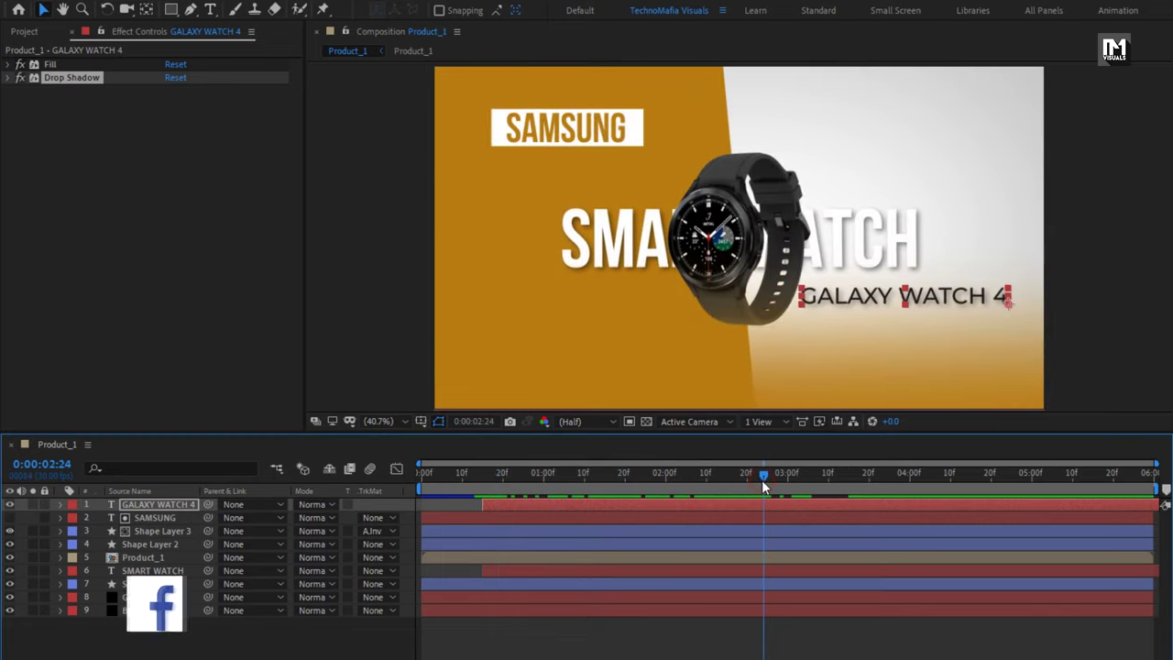
pyautogui.click(543, 476)
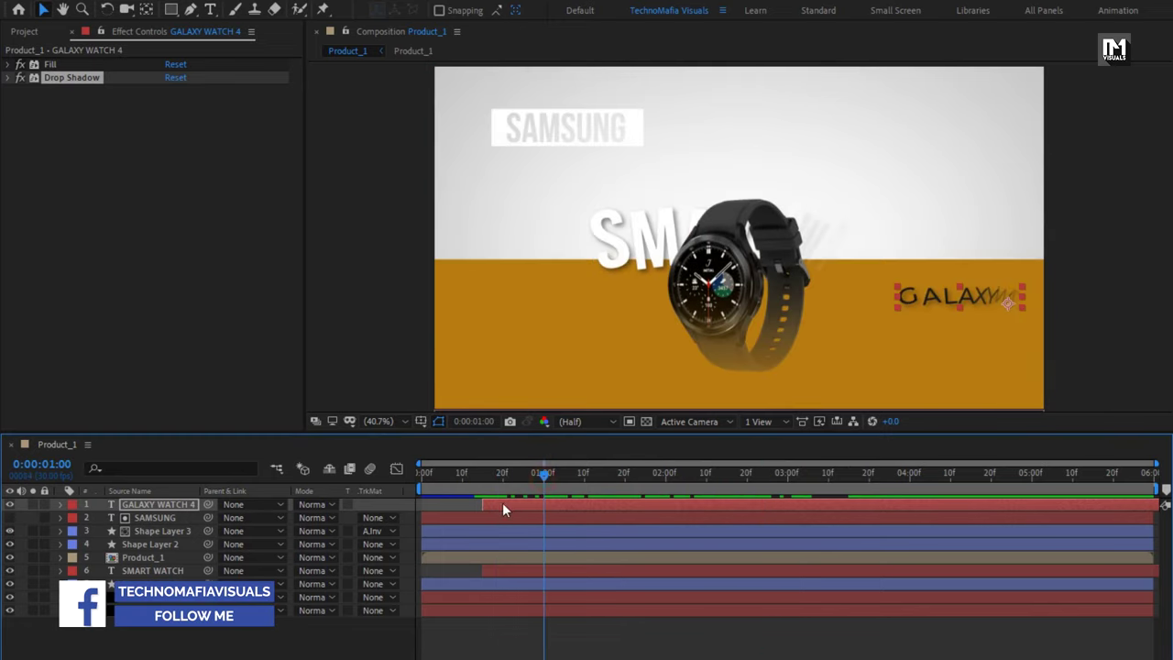
pyautogui.moveTo(503, 506); pyautogui.dragTo(857, 480)
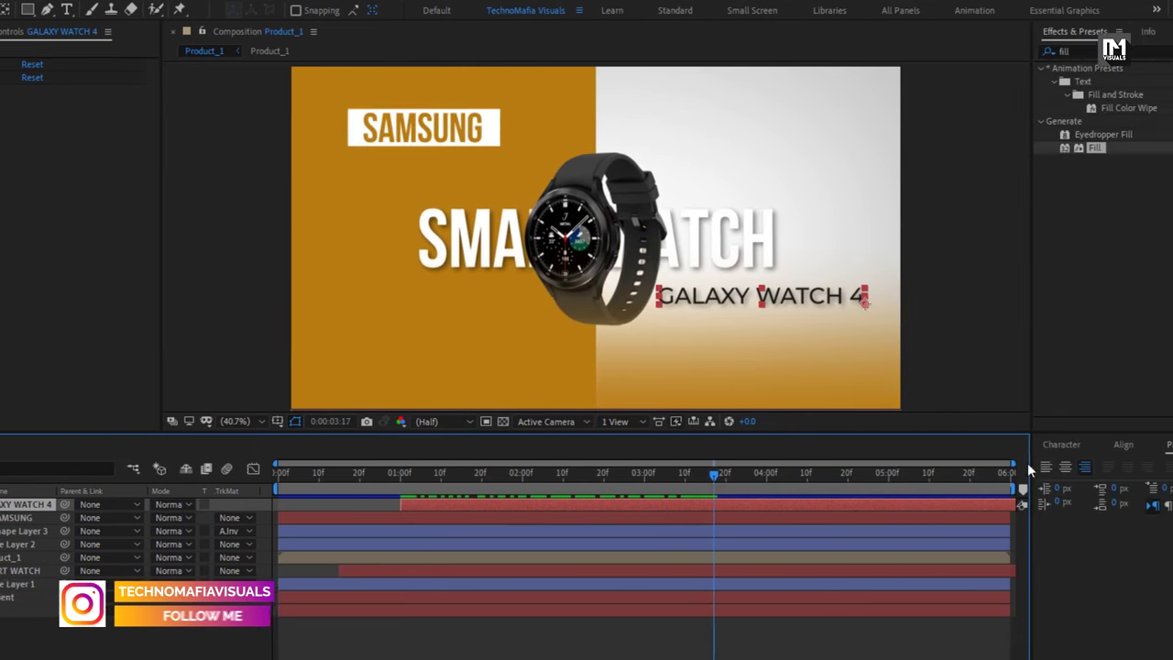
# Reduce the GALAXY WATCH 4 text to 58 px and reposition it under the SMART WATCH title.
pyautogui.click(1063, 445)
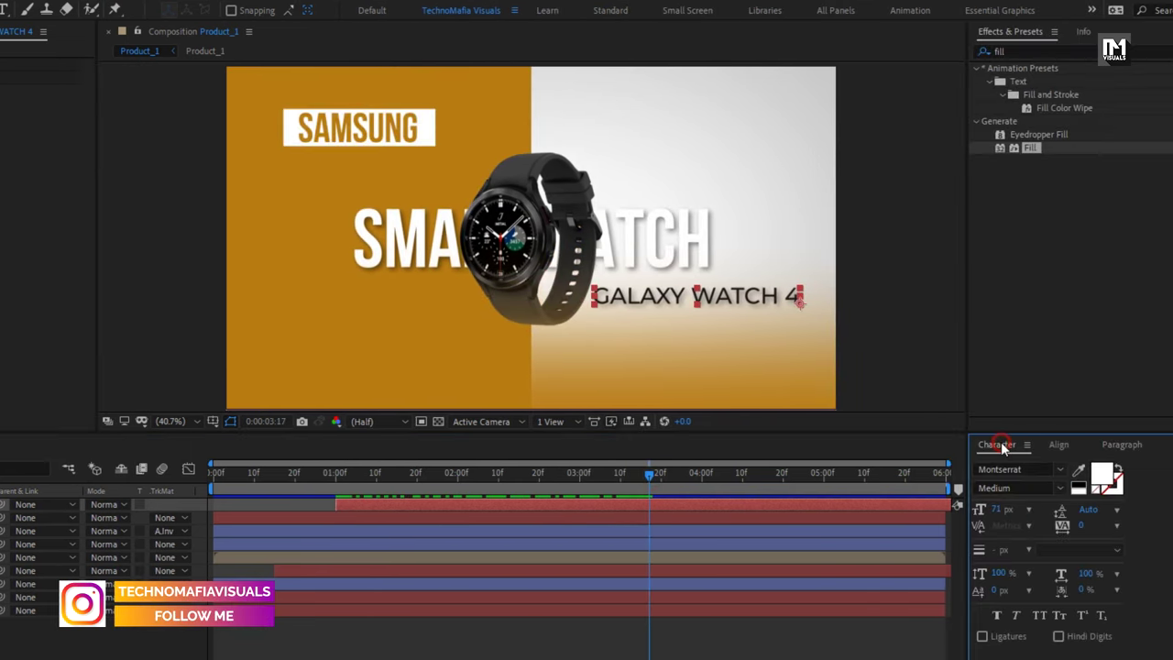
pyautogui.moveTo(999, 514); pyautogui.dragTo(984, 511)
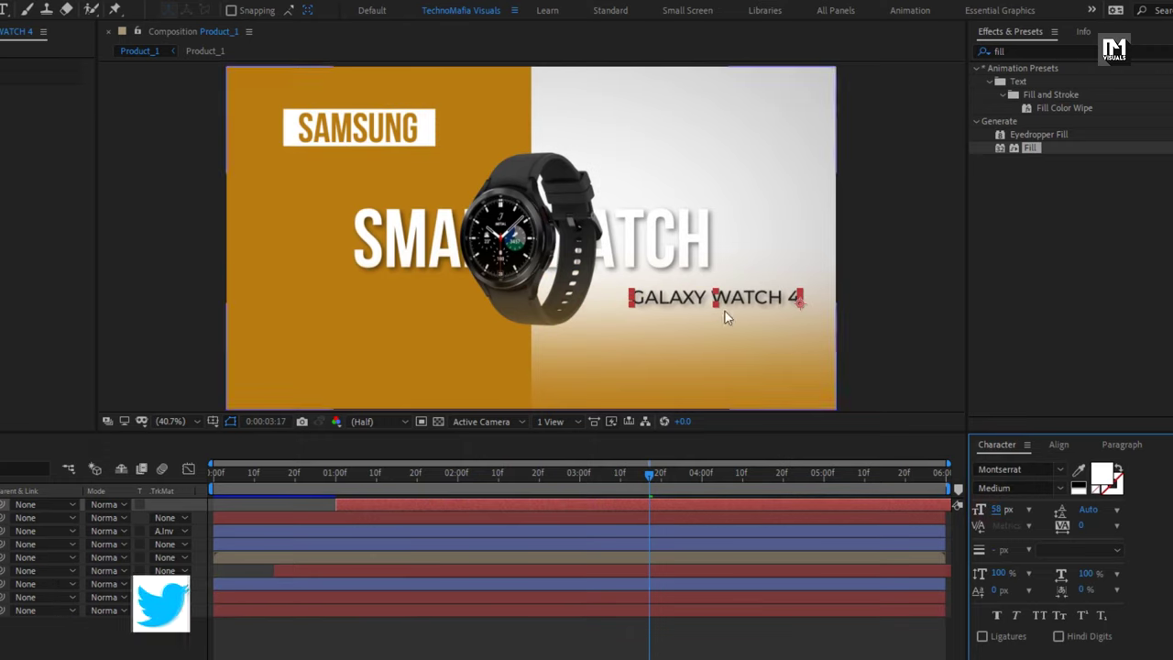
pyautogui.moveTo(679, 303); pyautogui.dragTo(666, 302)
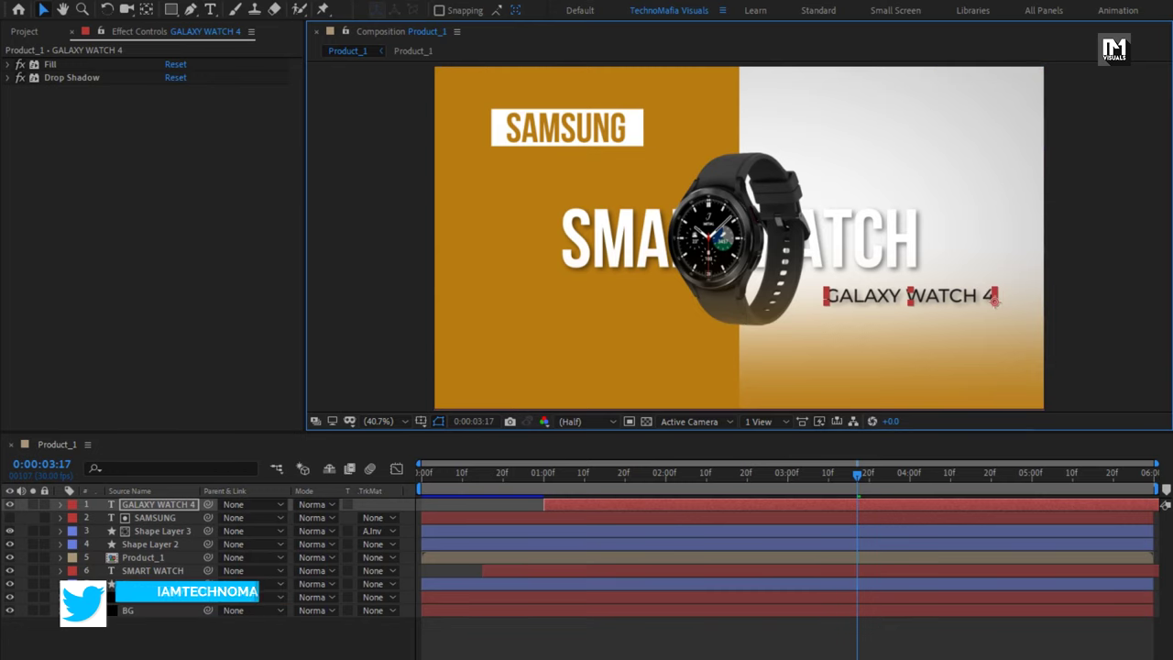
# Add a Lorem ipsum placeholder paragraph as a new text layer and move it below the GALAXY WATCH 4 subtitle.
pyautogui.press('F2')
pyautogui.click(211, 11)
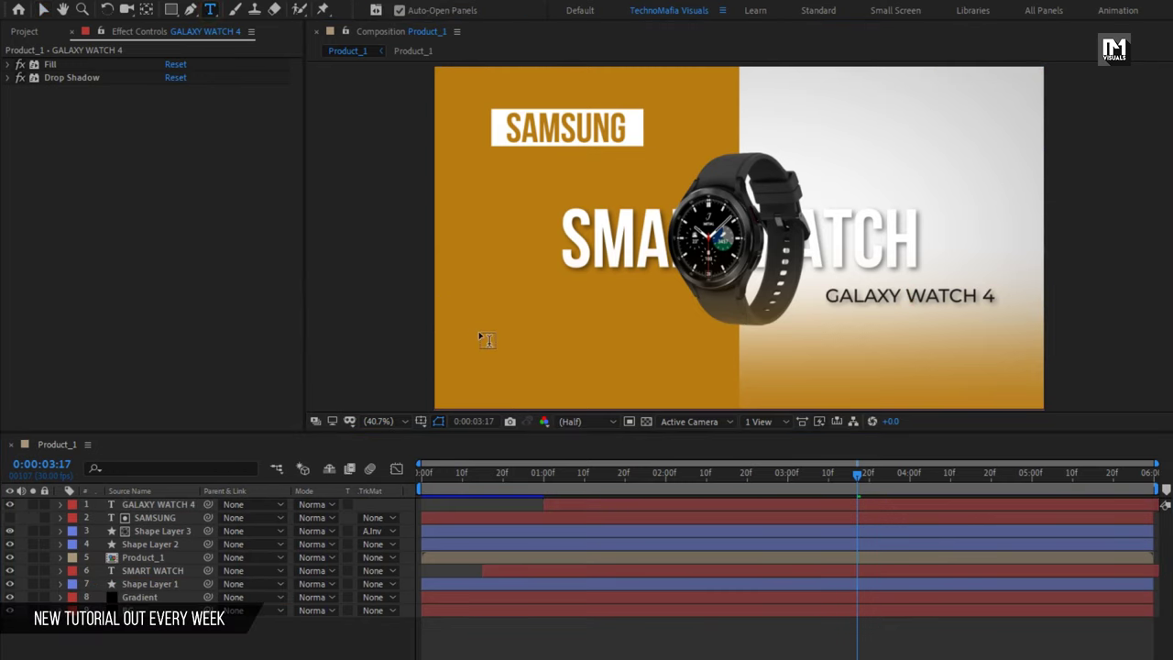
pyautogui.click(479, 337)
pyautogui.write('Lorem ipsum dolor sit amet, consectetur adipiscing elit, sed do eiusmod tempor incididunt ut labore et dolore magna aliqua. Ut enim ad minim veniam, quis nostrud exercitation ullamco laboris nisi ut aliquip ex ea commodo consequat.')
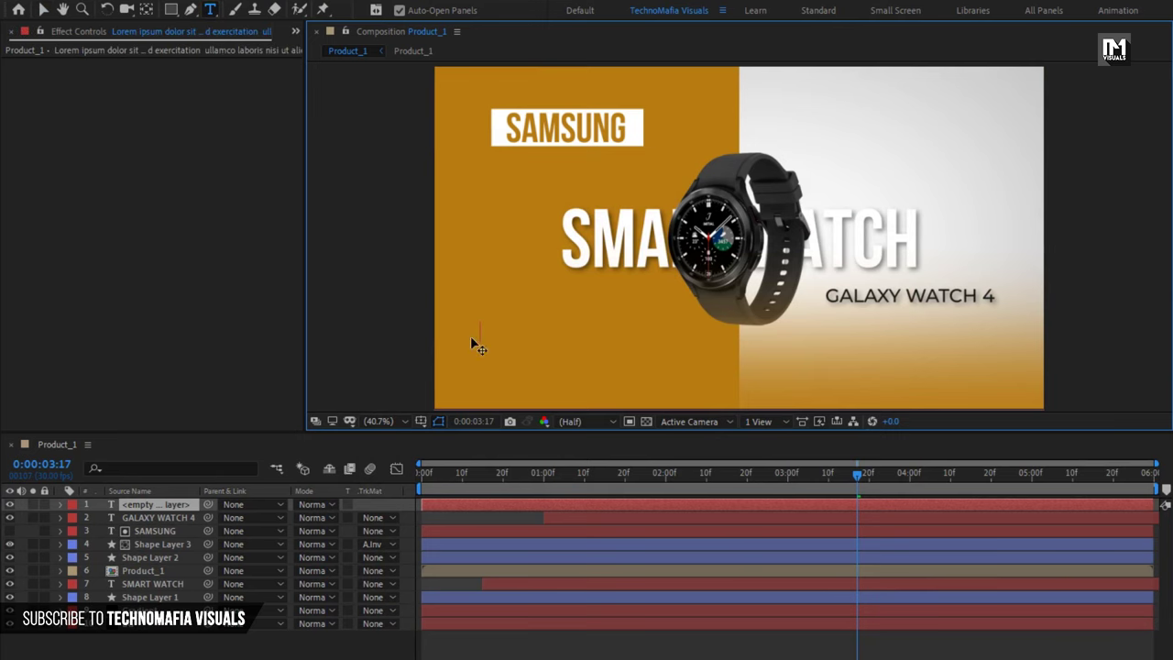
pyautogui.press('v')
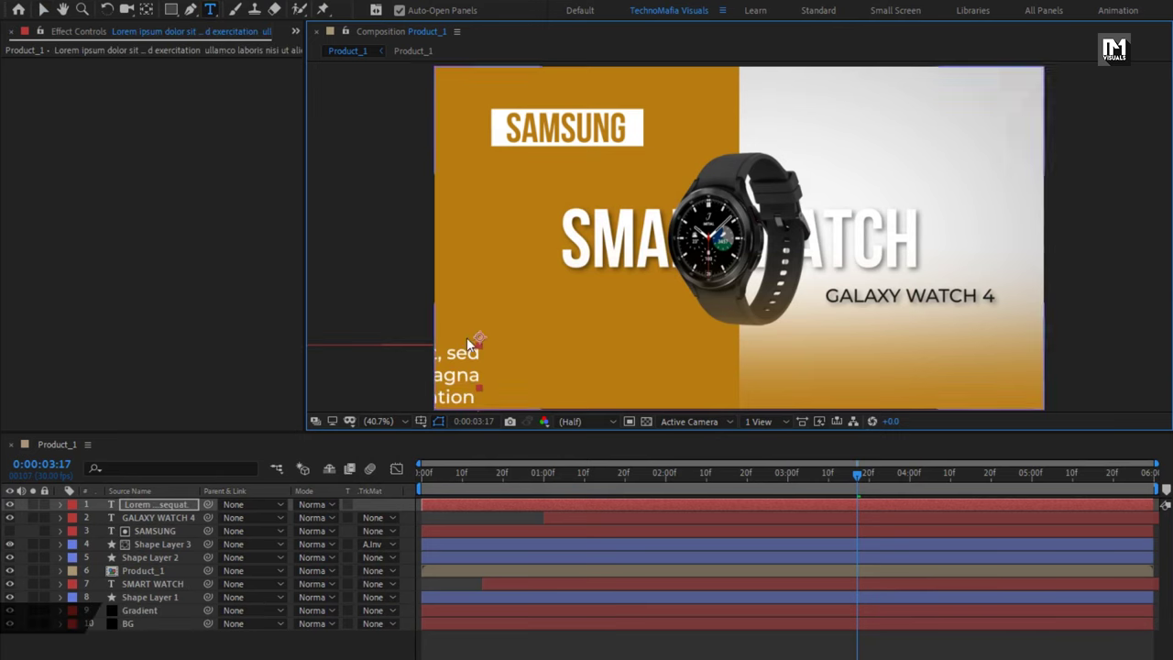
pyautogui.moveTo(472, 341); pyautogui.dragTo(963, 314)
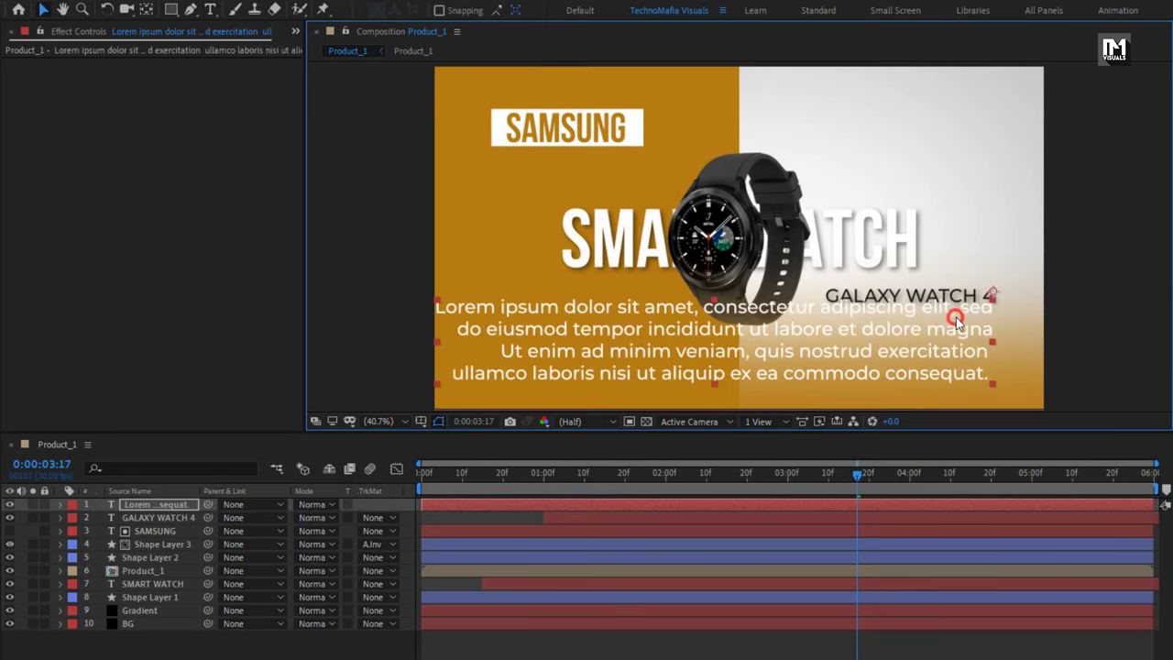
# Shrink the Lorem ipsum paragraph's font size and place it in the lower part of the orange half.
pyautogui.moveTo(1008, 515); pyautogui.dragTo(982, 515)
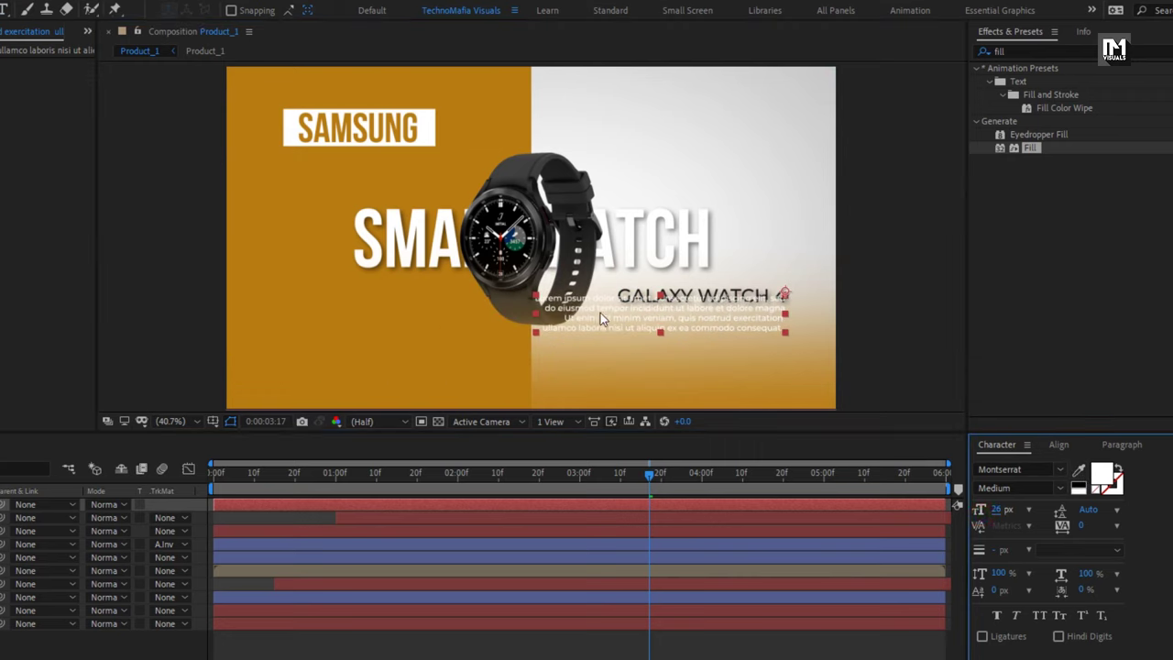
pyautogui.moveTo(600, 312); pyautogui.dragTo(329, 342)
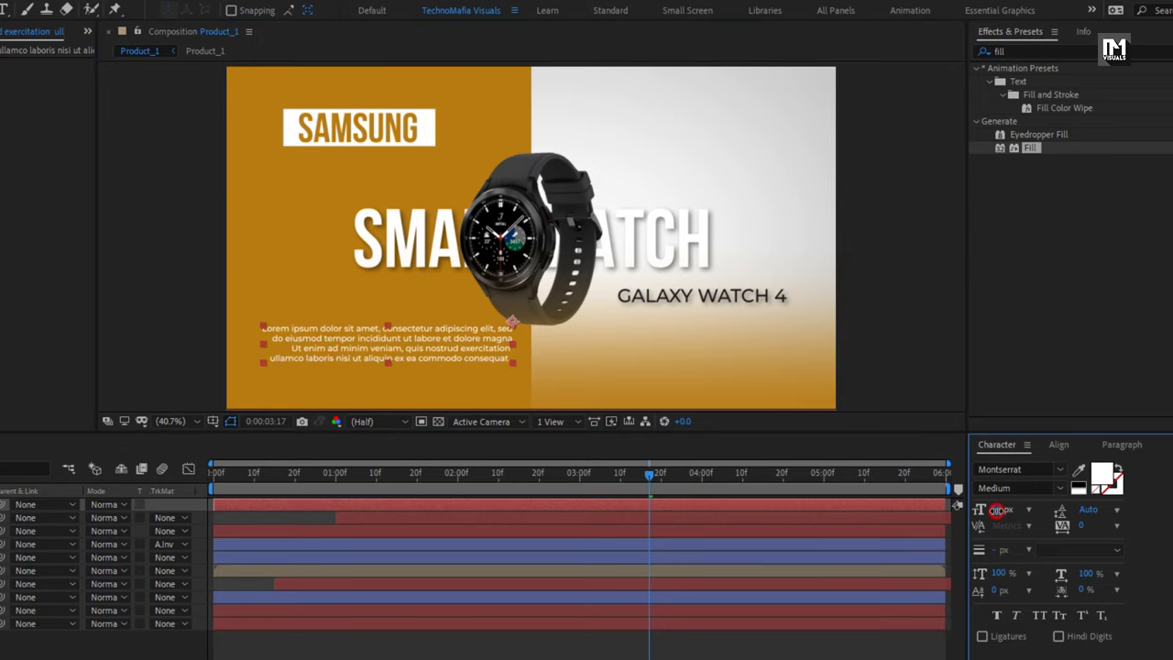
pyautogui.moveTo(997, 515); pyautogui.dragTo(992, 514)
pyautogui.moveTo(440, 342); pyautogui.dragTo(413, 330)
# Center-align the Lorem ipsum paragraph and reposition it in the orange area below the SMART WATCH title.
pyautogui.click(1127, 445)
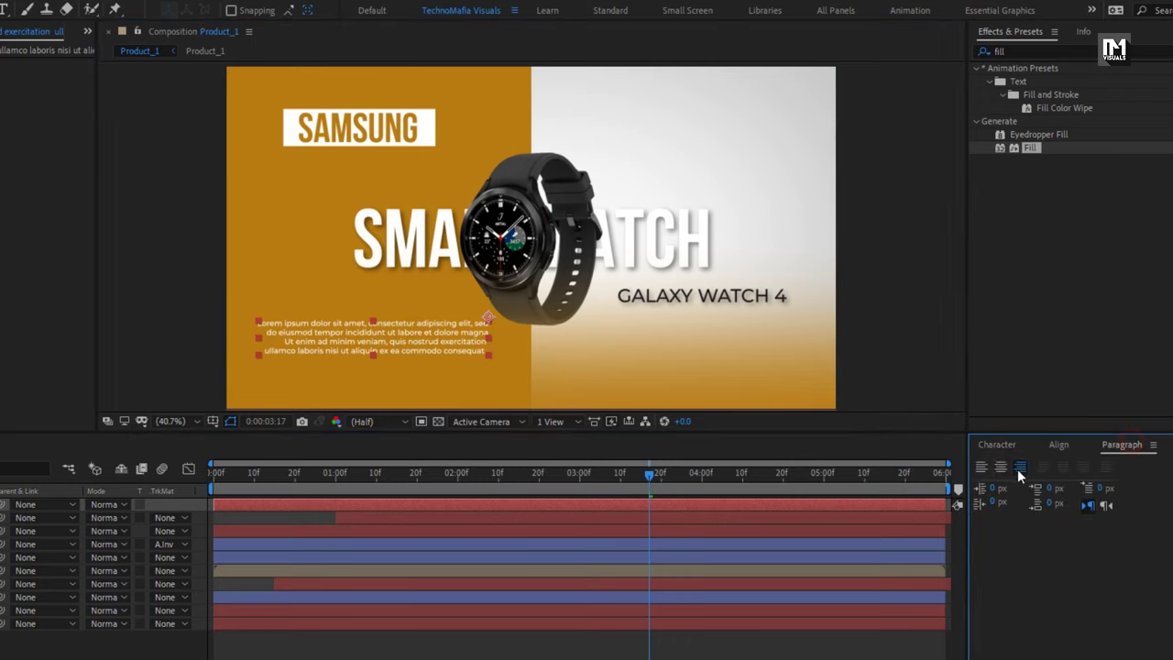
pyautogui.click(999, 469)
pyautogui.moveTo(424, 321); pyautogui.dragTo(333, 337)
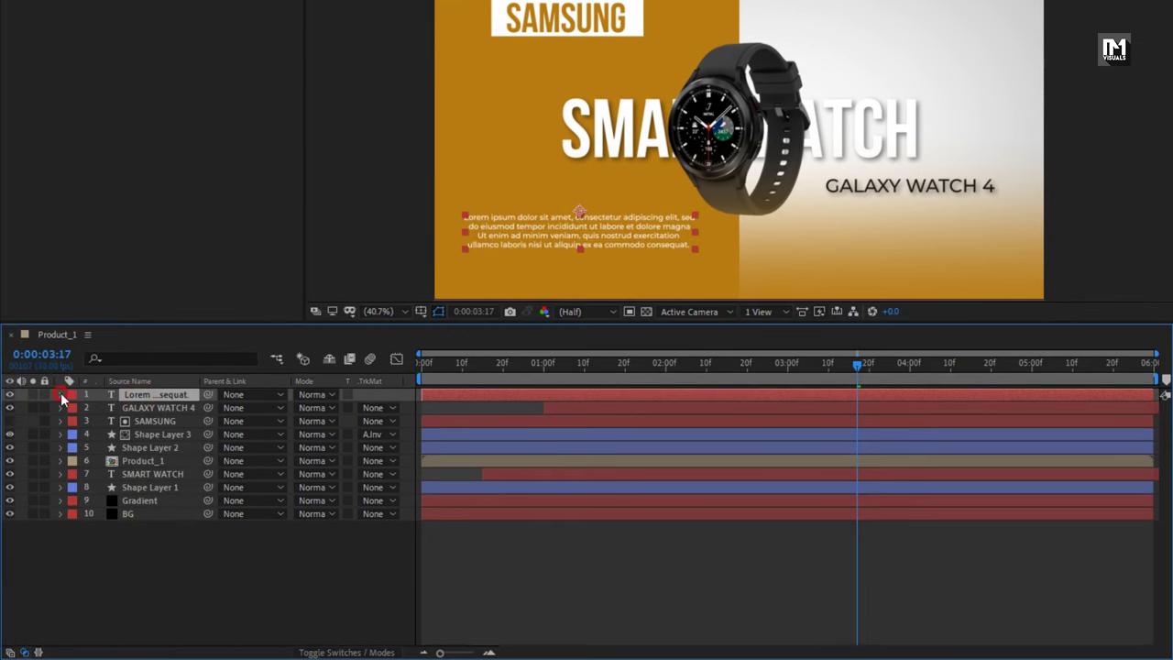
# Add an Opacity text animator to the Lorem ipsum layer and set its opacity to 0%.
pyautogui.click(60, 395)
pyautogui.click(394, 409)
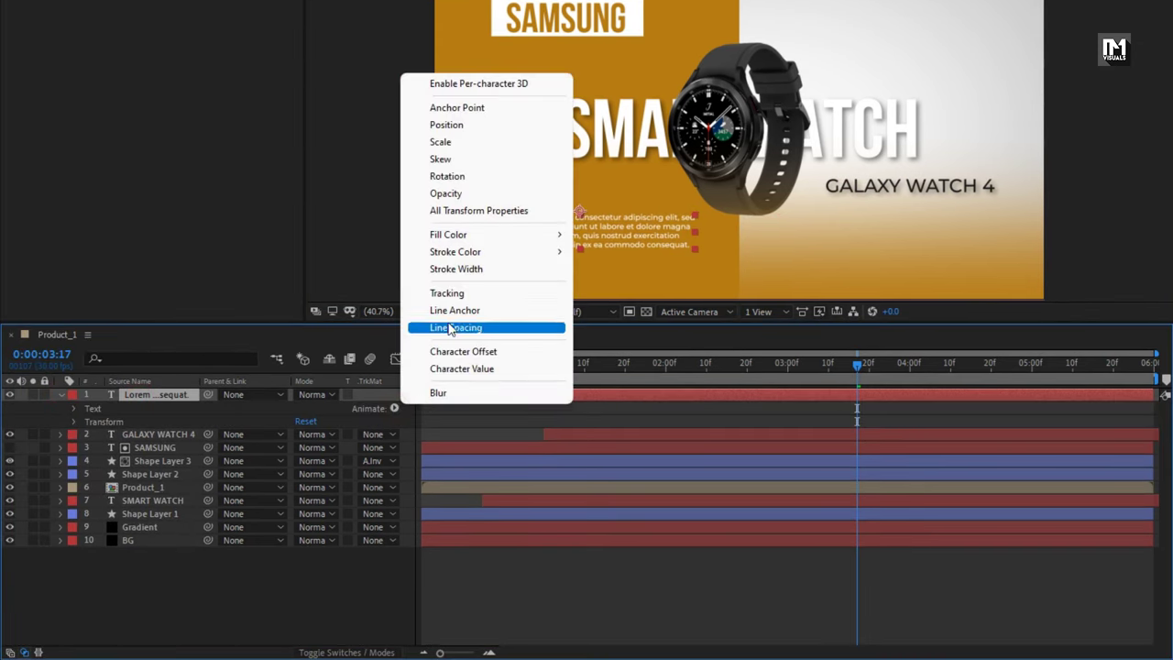
pyautogui.click(452, 196)
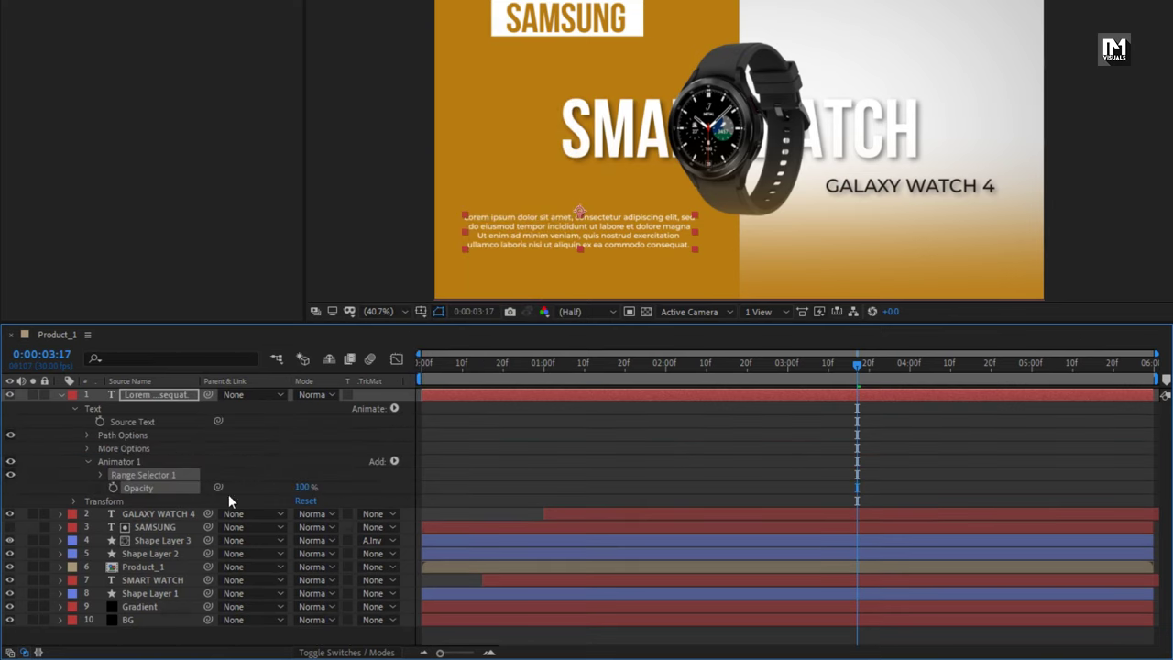
pyautogui.moveTo(303, 487); pyautogui.dragTo(203, 487)
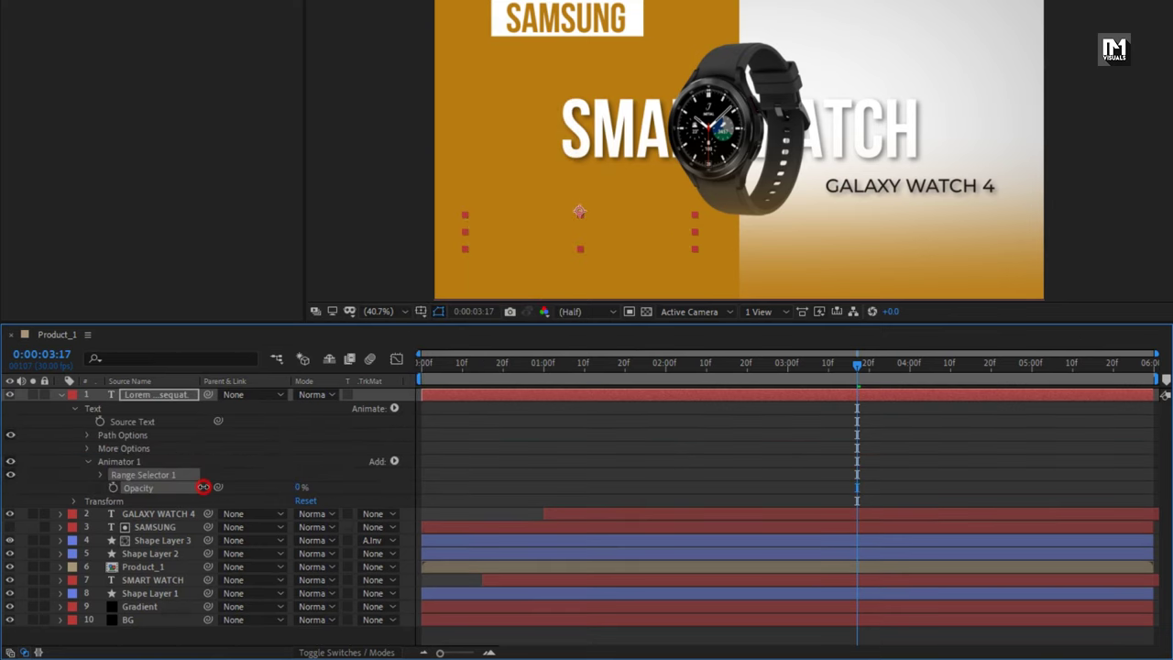
# Keyframe the Range Selector Offset from -100% at 0:00:00:00 to 100% at 0:00:02:00 on the Lorem ipsum layer.
pyautogui.click(101, 475)
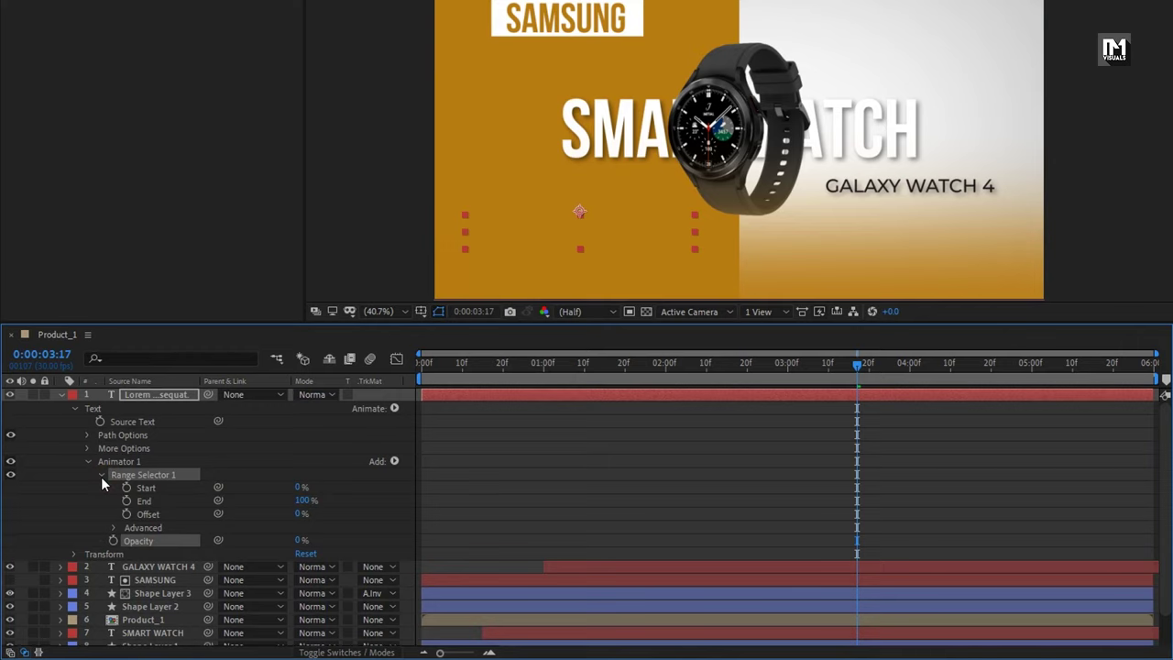
pyautogui.click(424, 365)
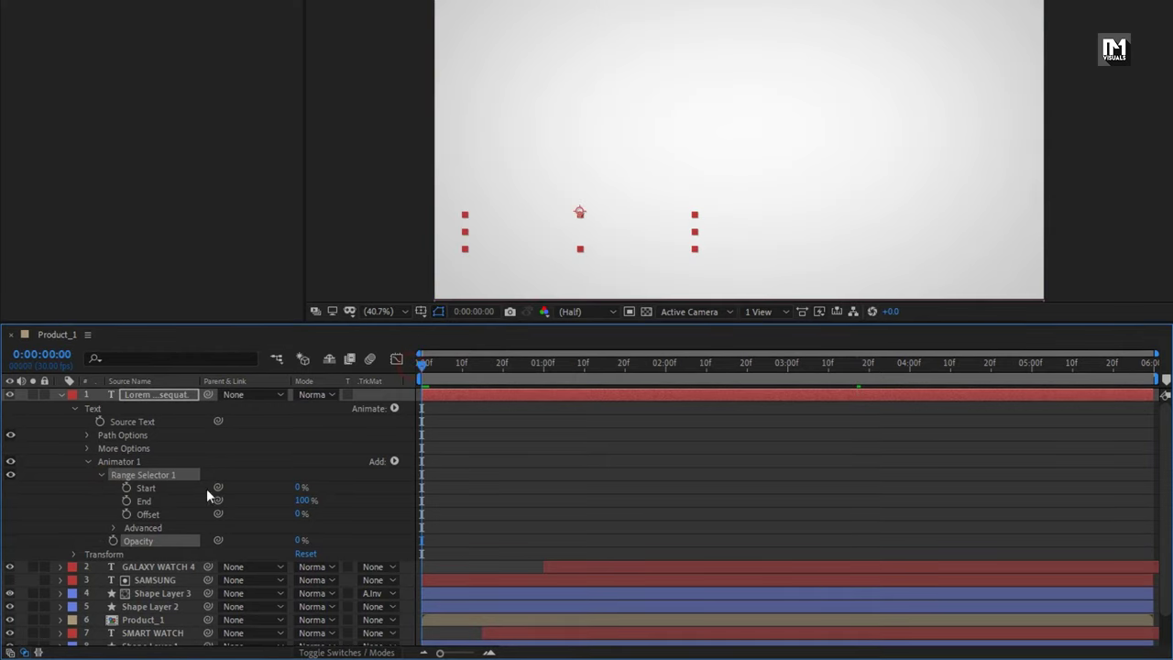
pyautogui.click(127, 514)
pyautogui.moveTo(295, 513); pyautogui.dragTo(239, 511)
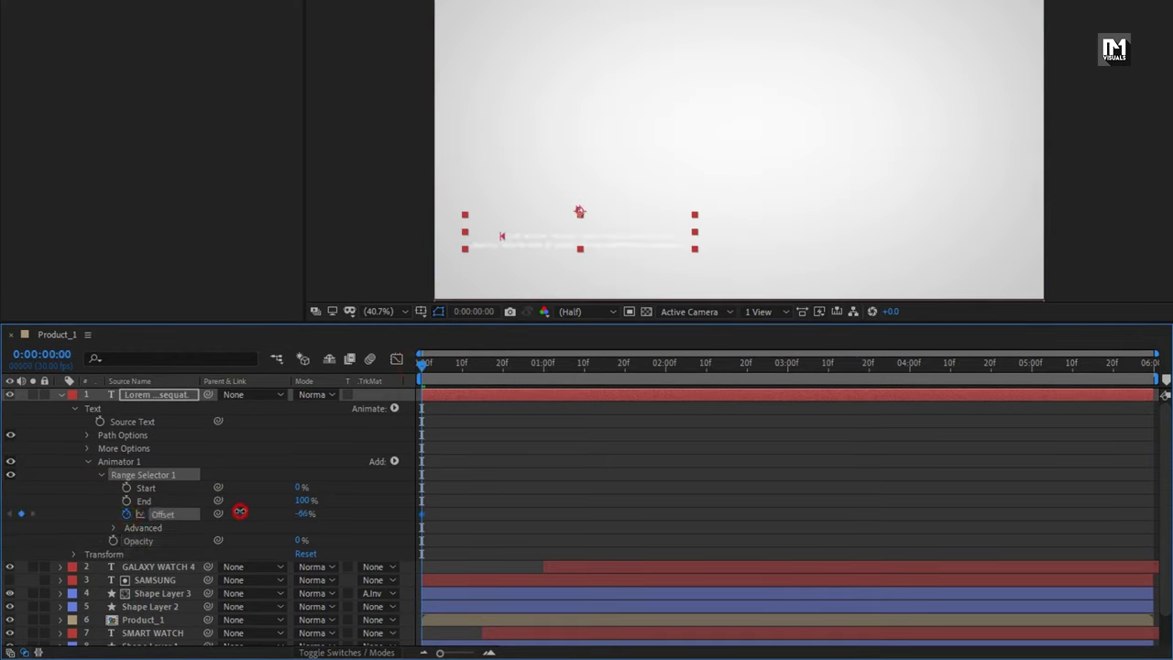
pyautogui.moveTo(421, 364); pyautogui.dragTo(665, 371)
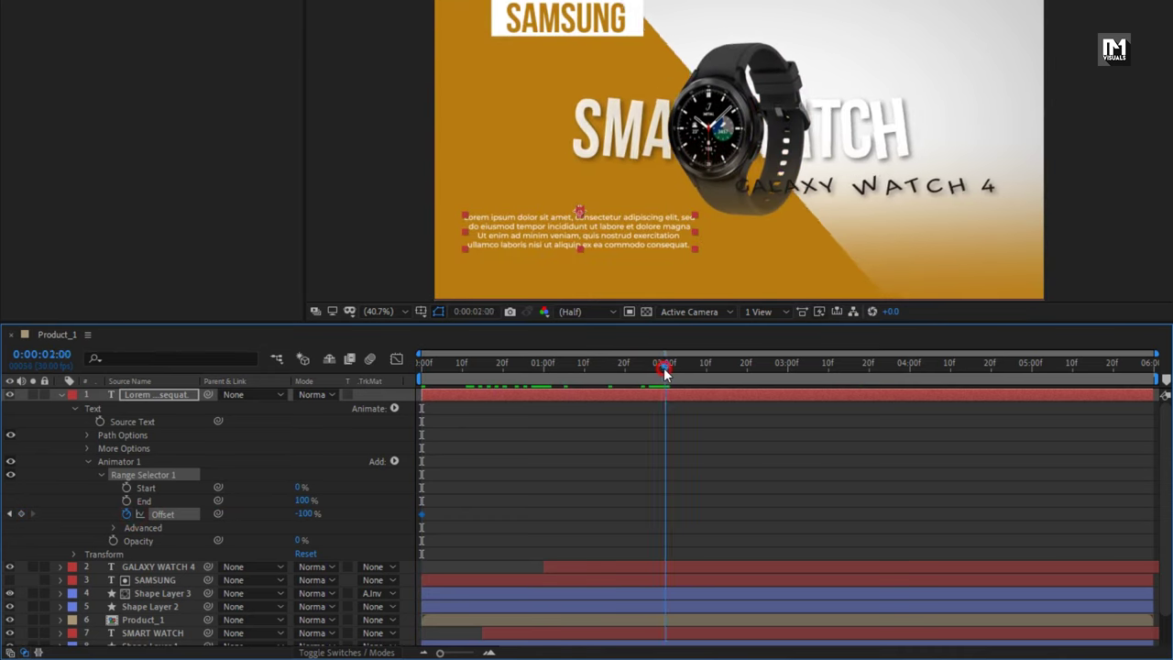
pyautogui.moveTo(305, 519); pyautogui.dragTo(565, 494)
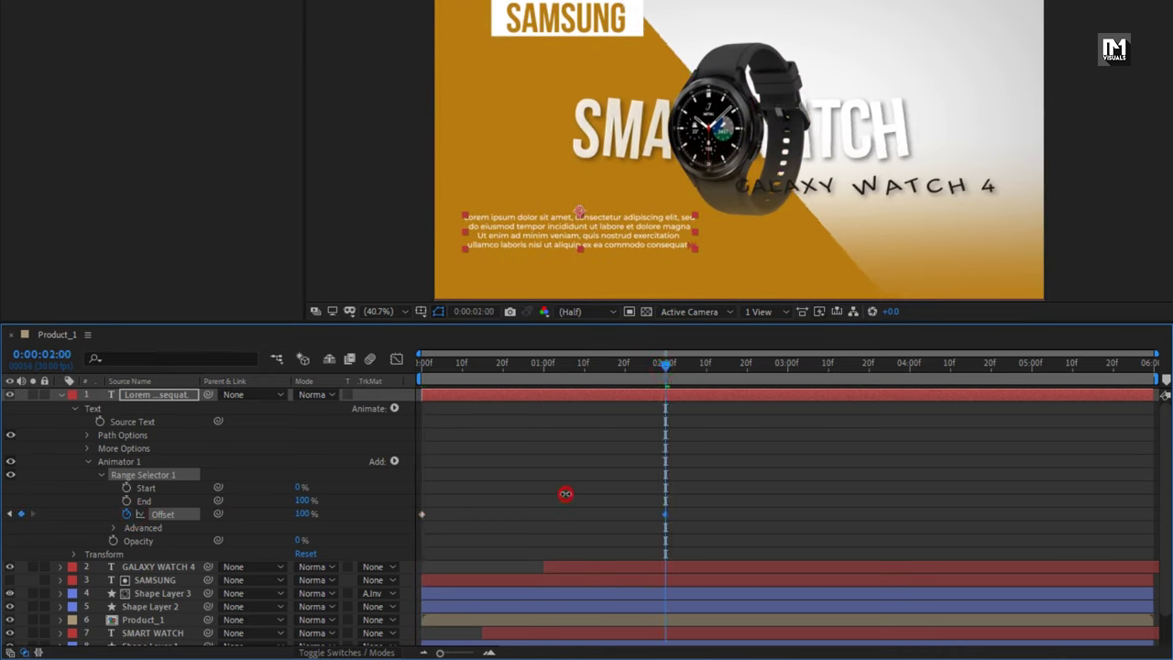
# Set the Range Selector's advanced Shape to Ramp Up and preview the paragraph's fade-in.
pyautogui.click(486, 364)
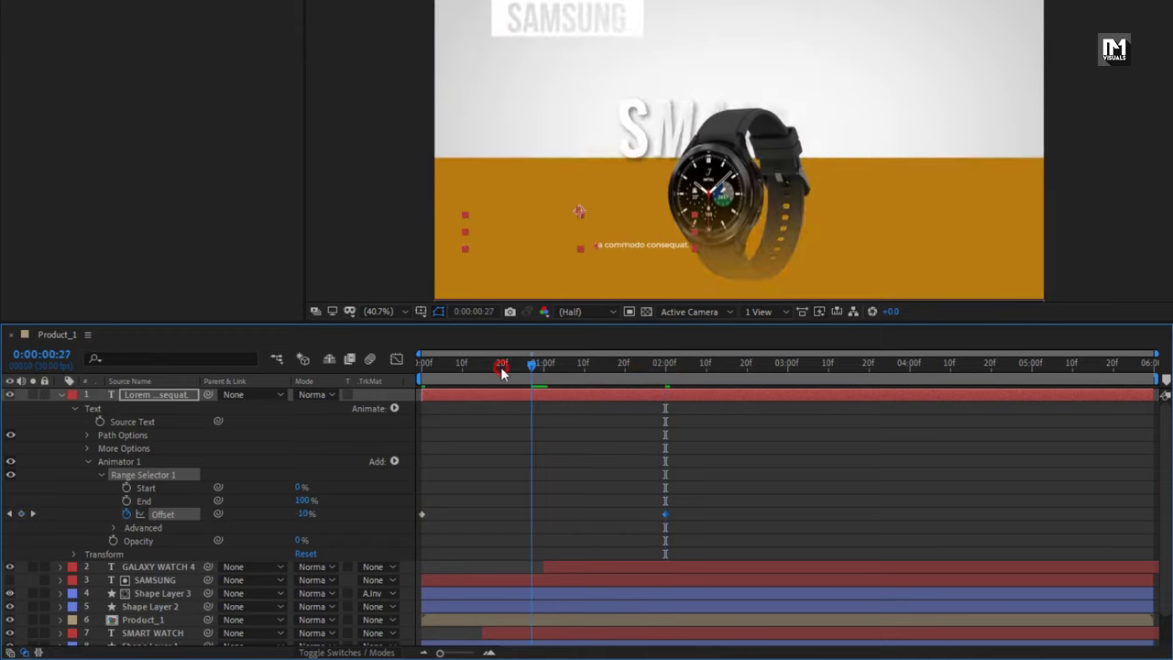
pyautogui.click(115, 529)
pyautogui.scroll(-1, 111, 502)
pyautogui.click(340, 545)
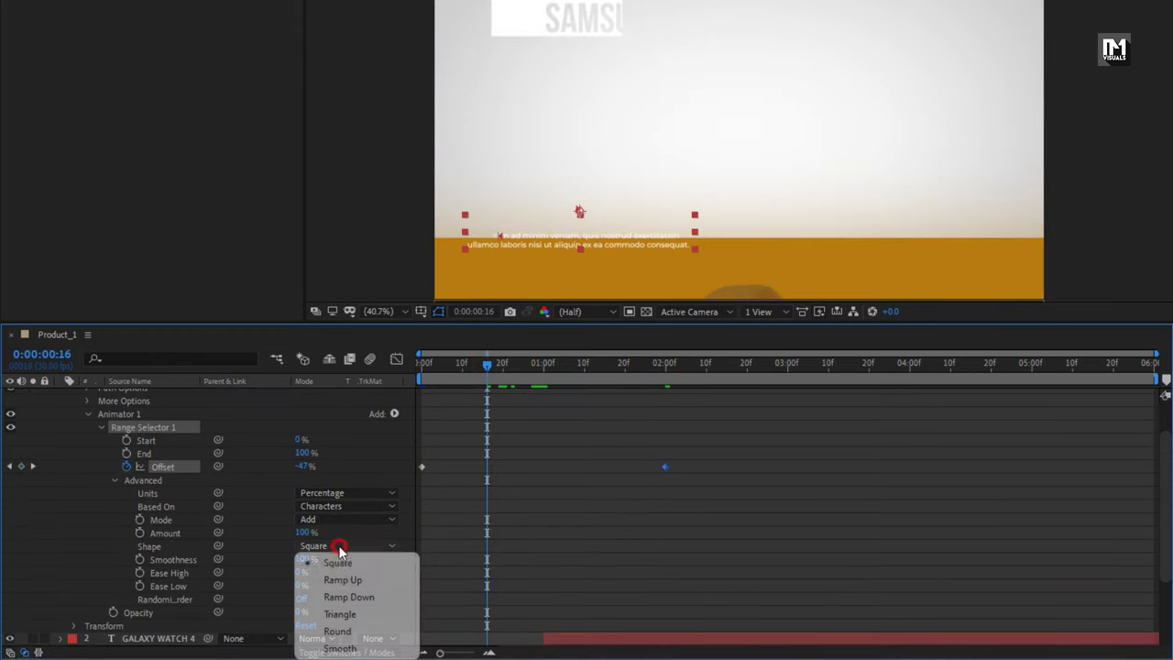
pyautogui.click(341, 580)
pyautogui.moveTo(436, 363); pyautogui.dragTo(561, 389)
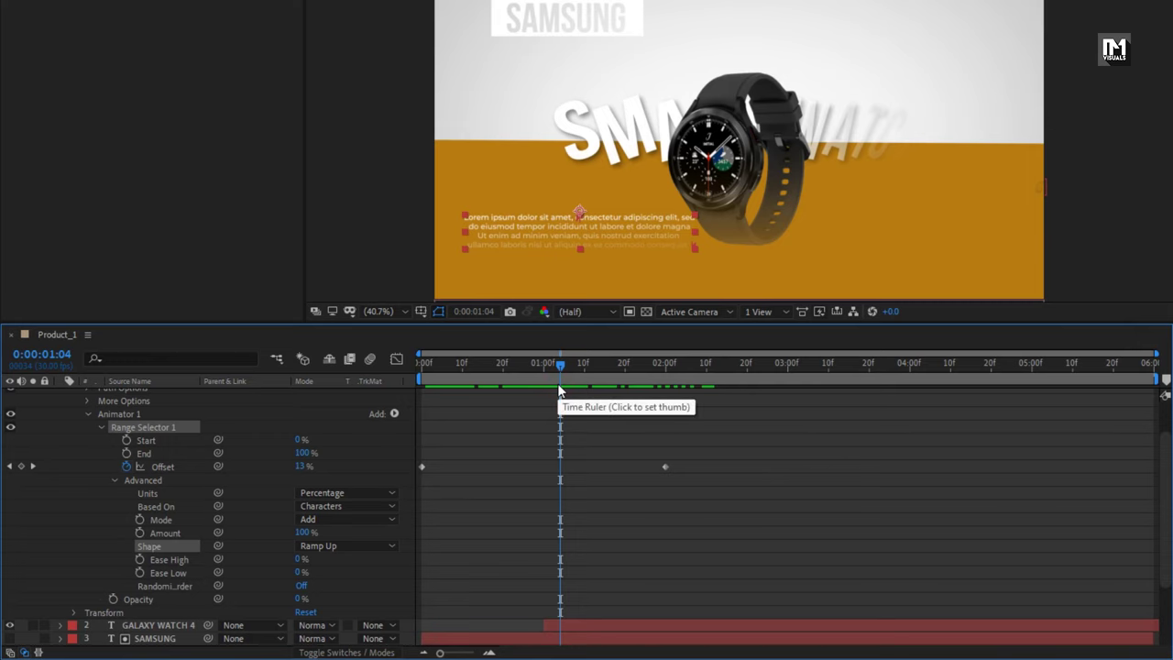
# Add a Position property to the paragraph's Animator 1 and set its vertical value to 10.
pyautogui.click(91, 415)
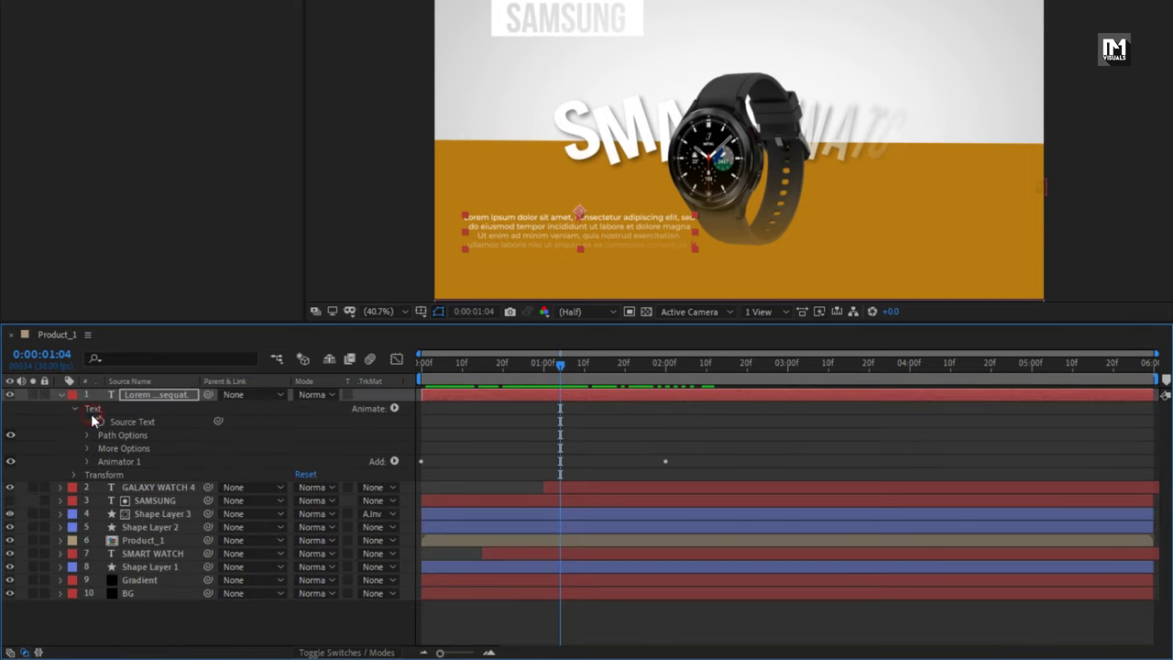
pyautogui.click(394, 461)
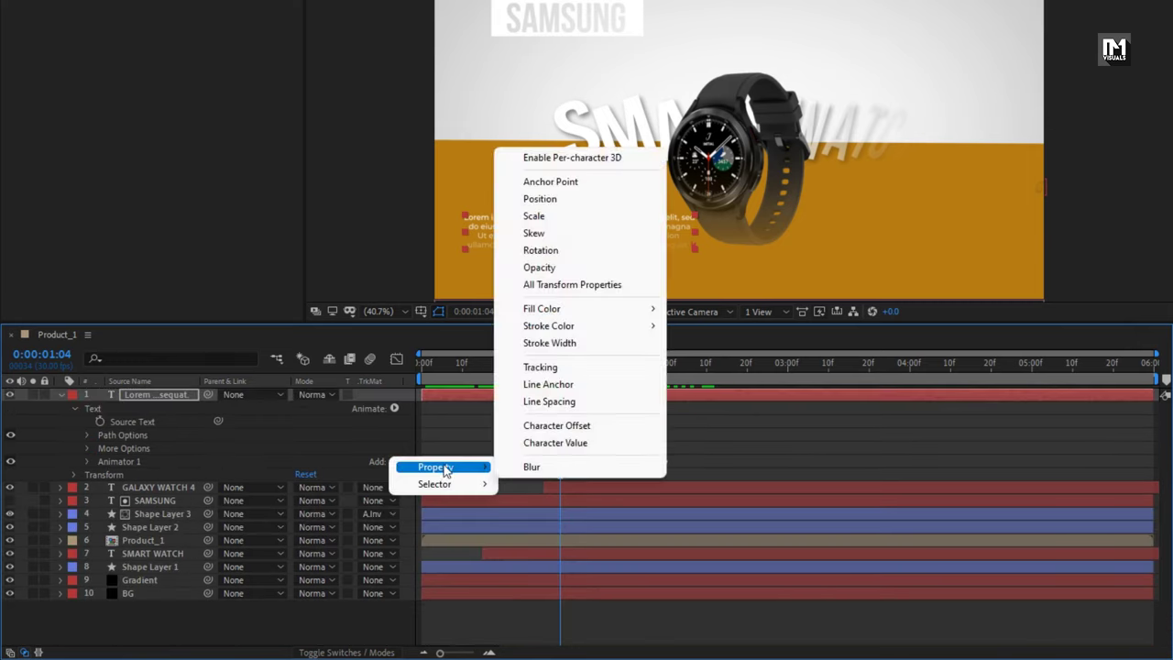
pyautogui.click(147, 467)
pyautogui.click(394, 461)
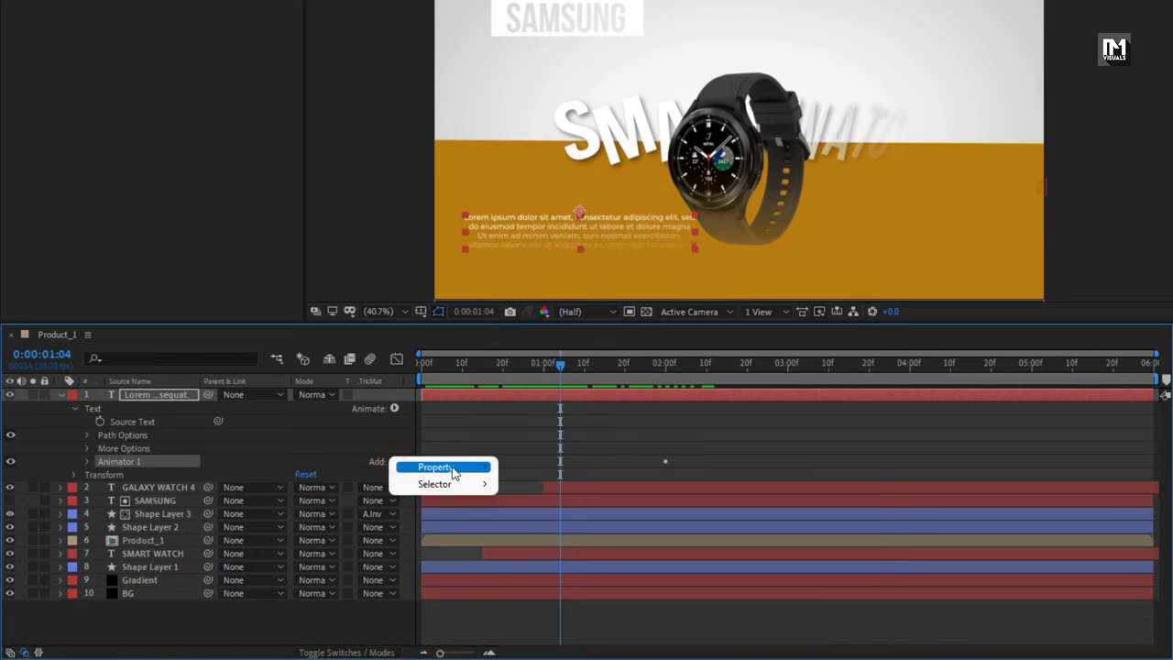
pyautogui.moveTo(474, 471)
pyautogui.click(532, 198)
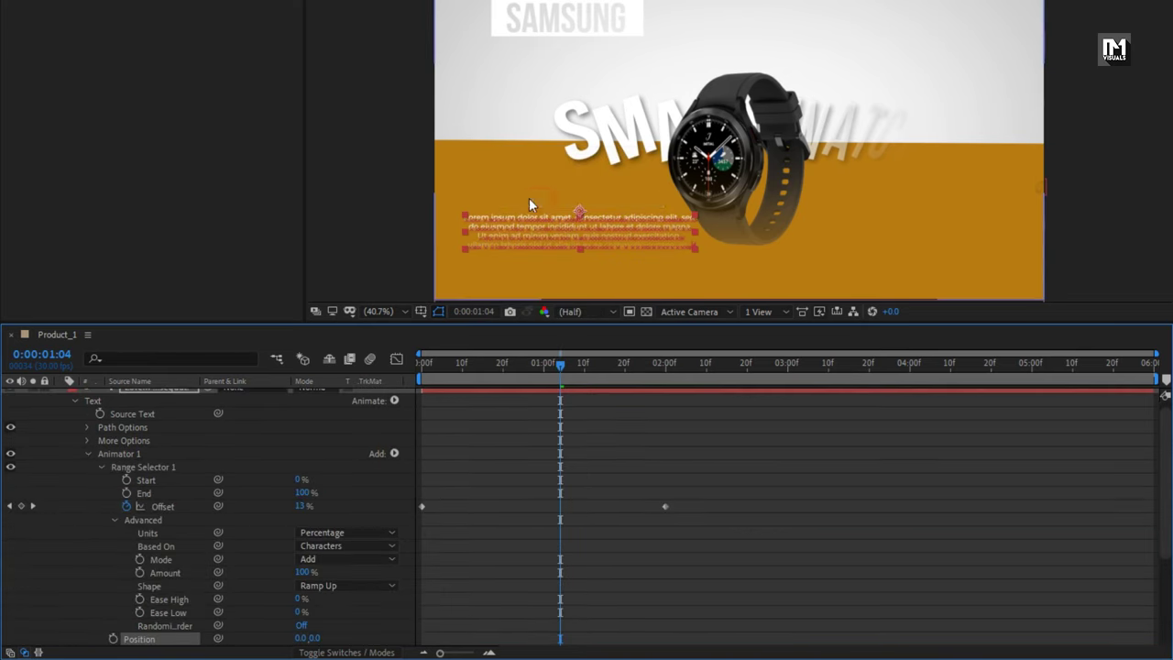
pyautogui.scroll(-2, 241, 475)
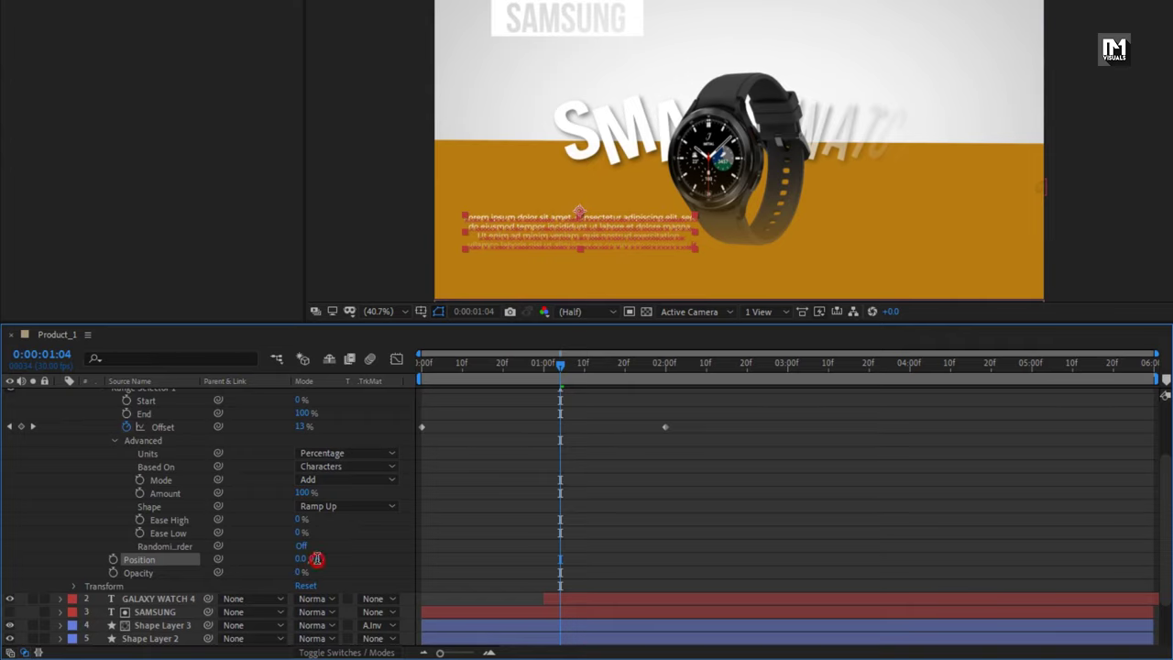
pyautogui.write('10')
pyautogui.press('Return')
pyautogui.scroll(2, 246, 525)
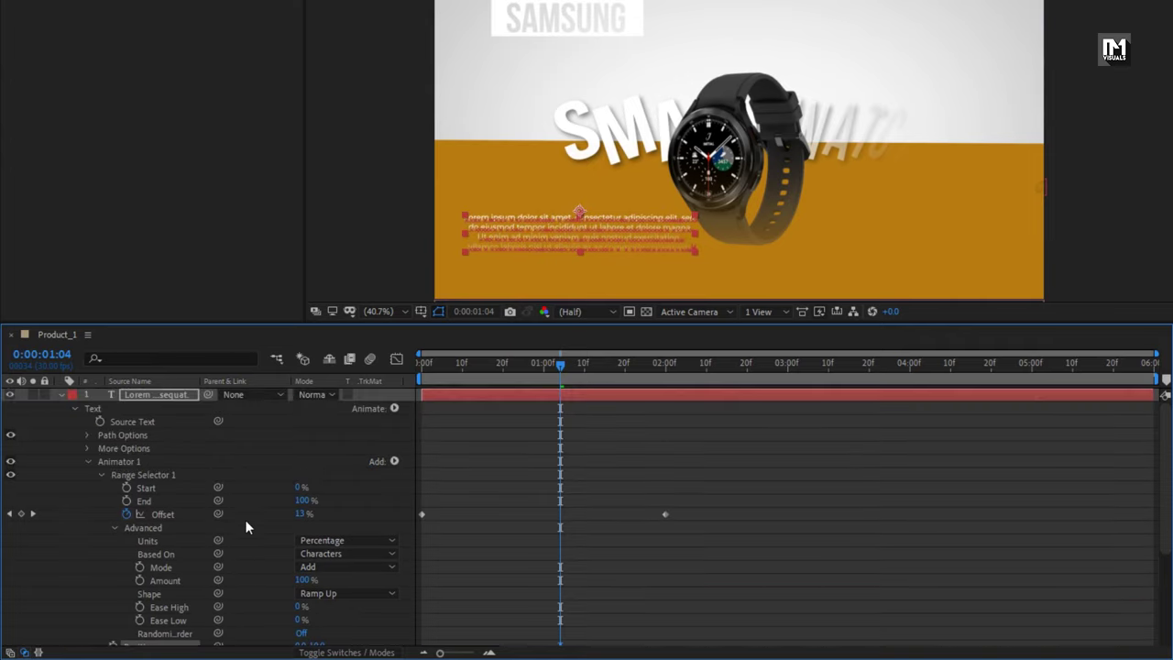
# Collapse the Lorem ipsum layer, shift it to start at 0:00:02:00, and preview the animation.
pyautogui.click(61, 395)
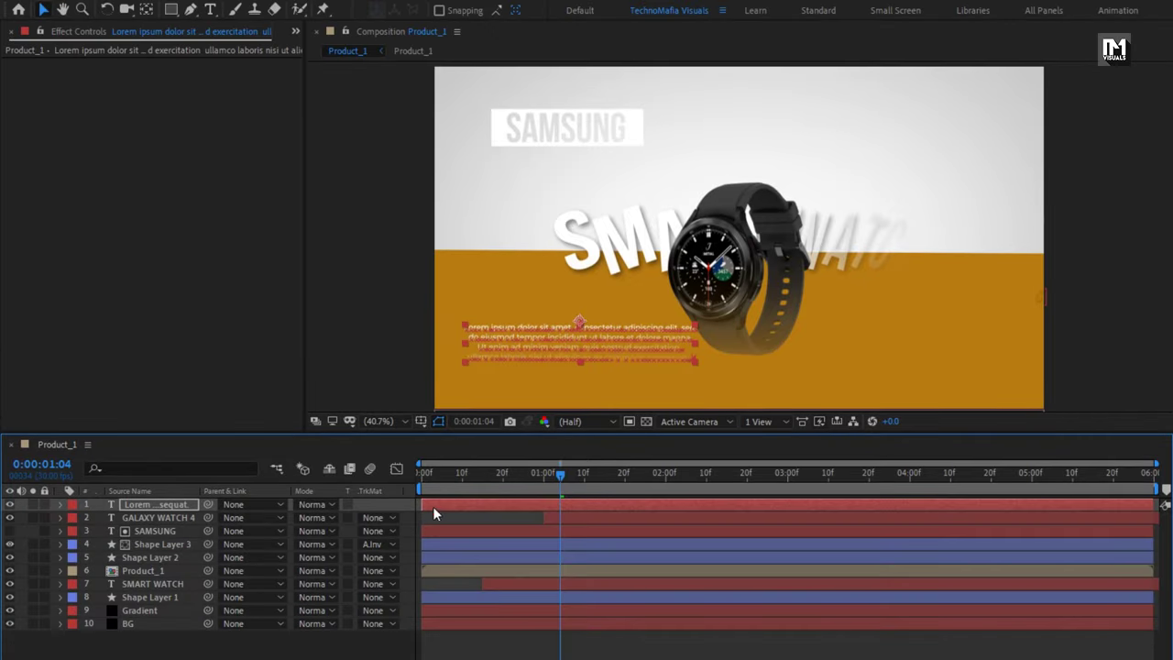
pyautogui.moveTo(434, 395); pyautogui.dragTo(671, 391)
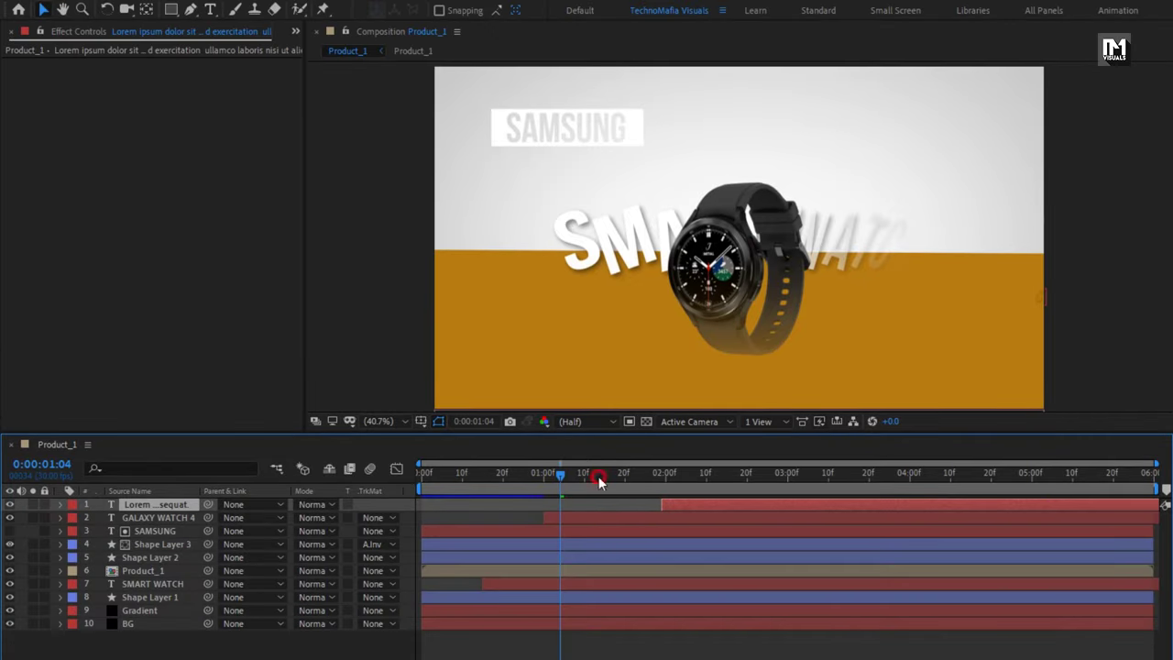
pyautogui.moveTo(598, 479); pyautogui.dragTo(937, 494)
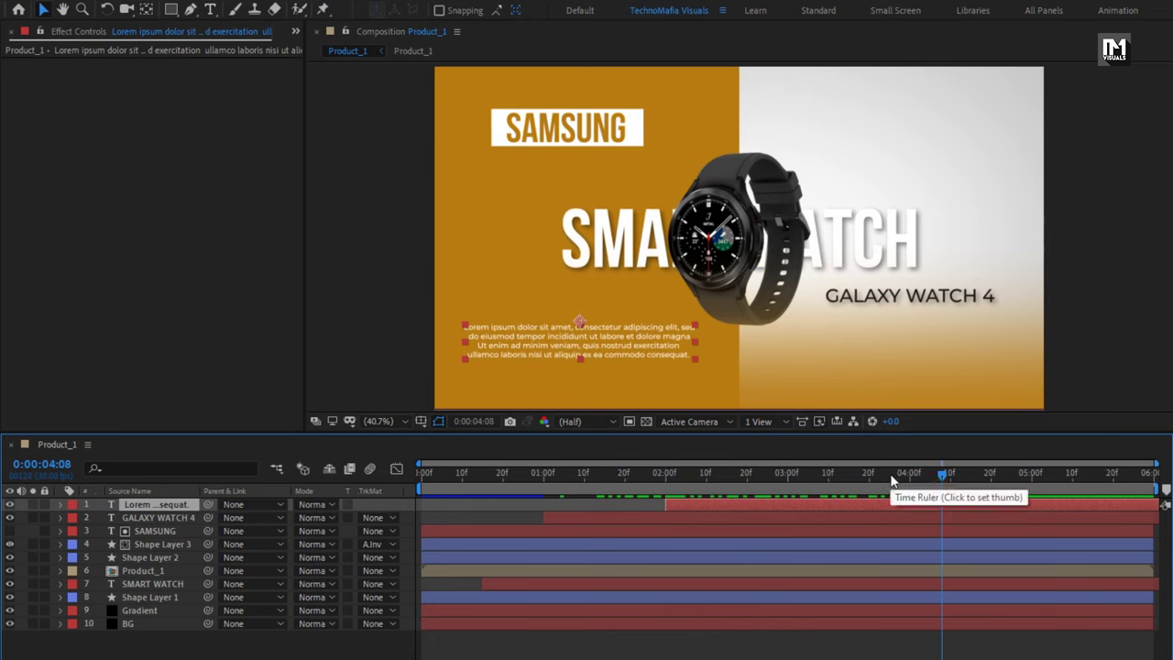
# Parent the SAMSUNG text layer to Shape Layer 3, its white box.
pyautogui.click(172, 558)
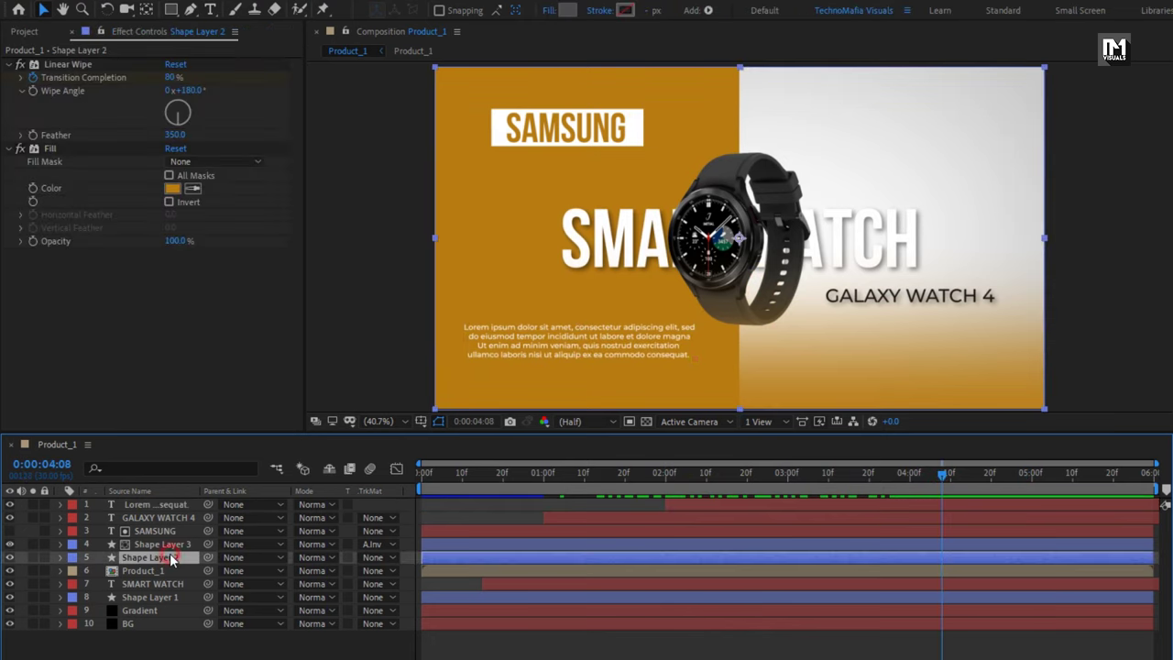
pyautogui.click(167, 547)
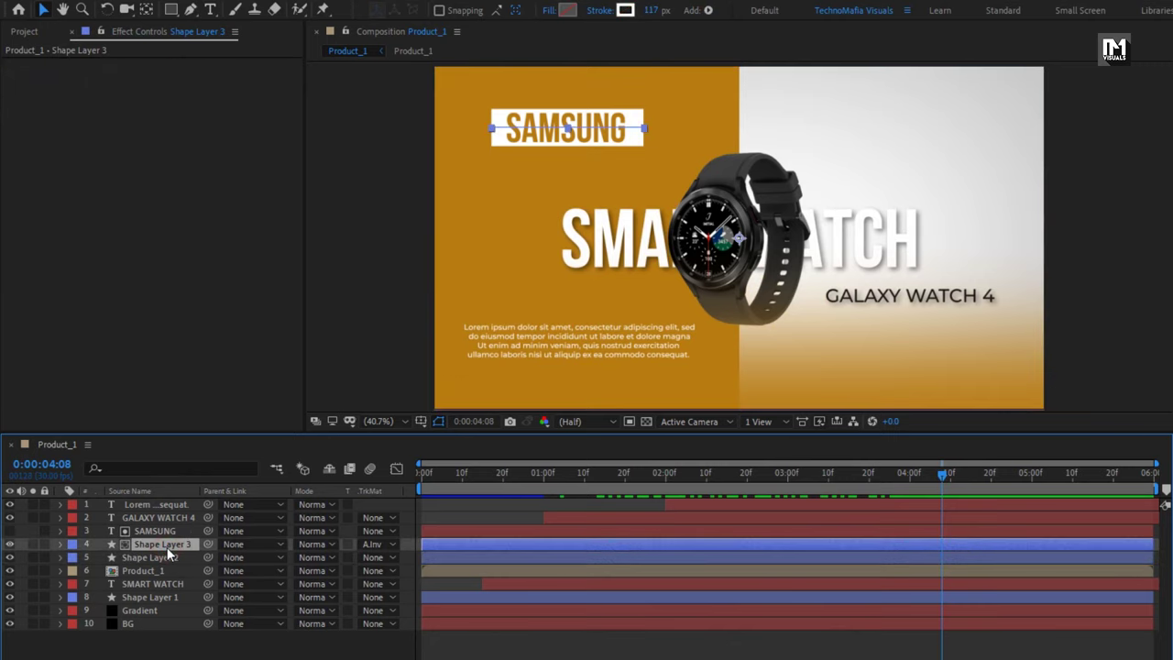
pyautogui.keyDown('ctrl'); pyautogui.click(156, 530); pyautogui.keyUp('ctrl')
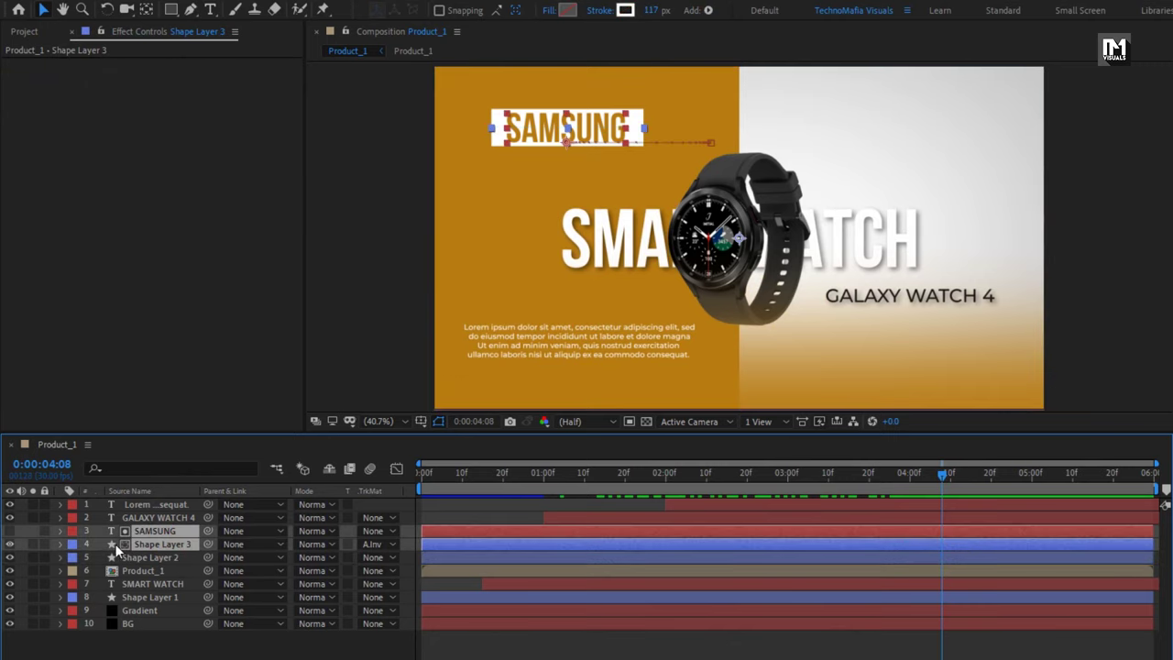
pyautogui.click(180, 532)
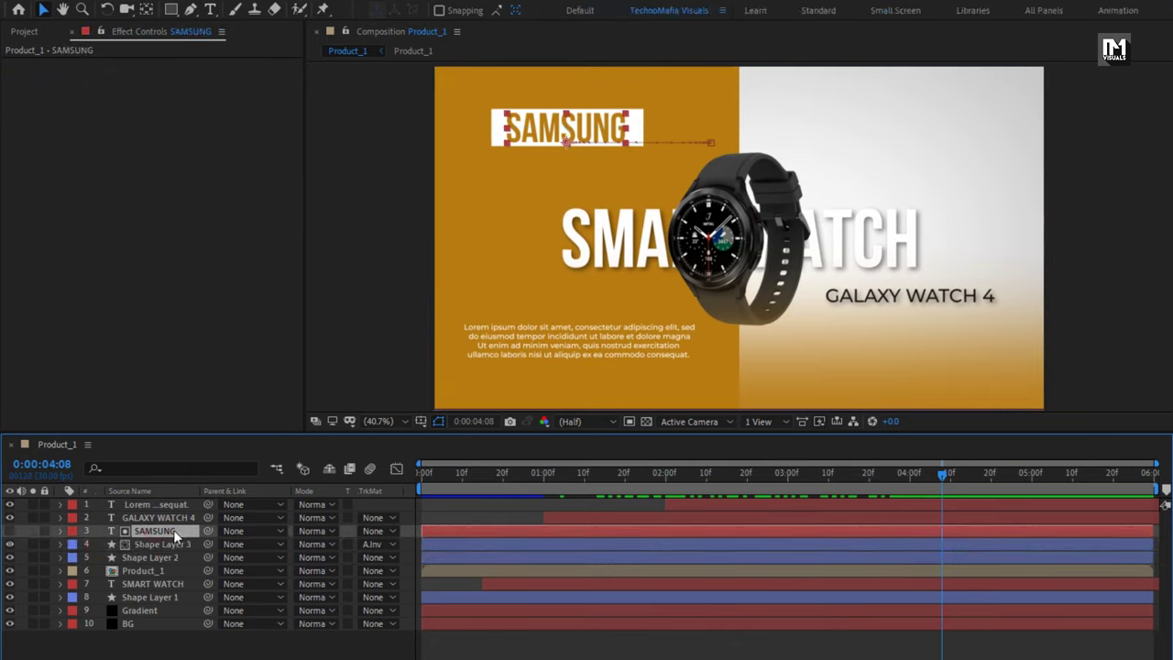
pyautogui.click(256, 532)
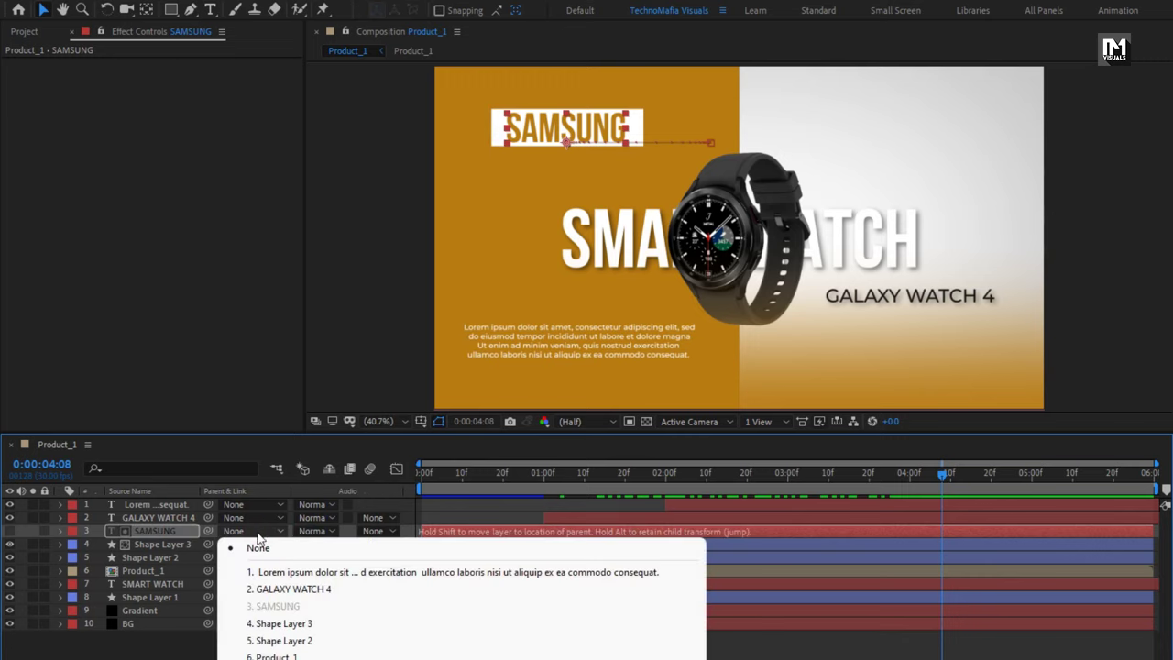
pyautogui.click(298, 624)
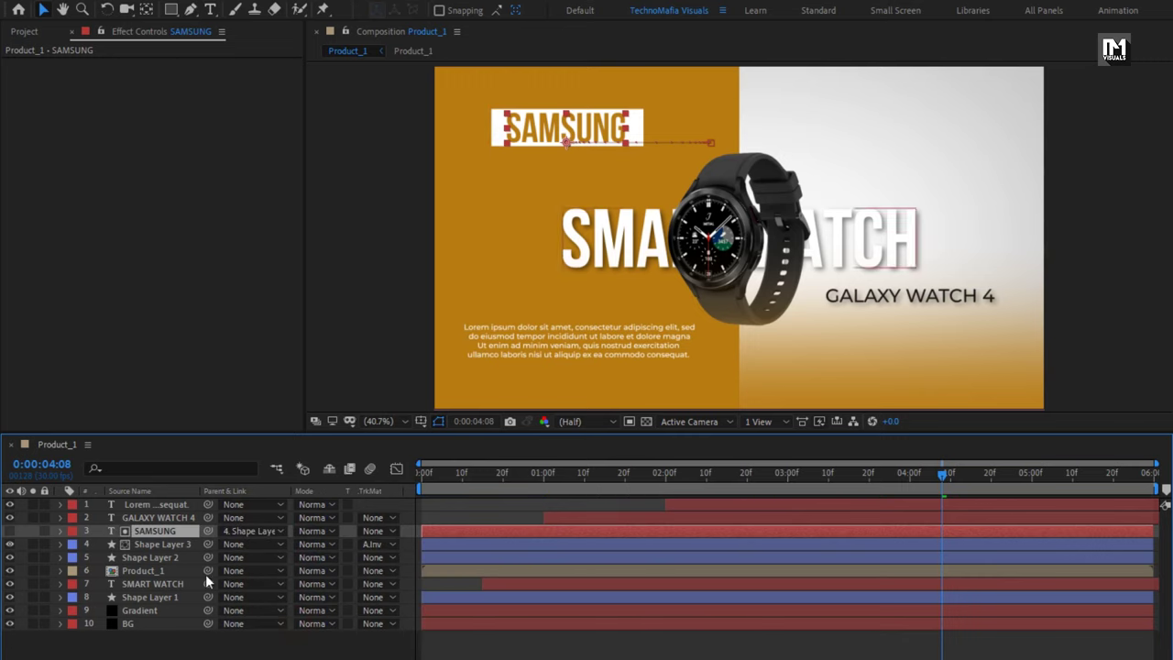
# Set Shape Layer 3's vertical position to 541 and collapse the layer.
pyautogui.click(162, 546)
pyautogui.press('p')
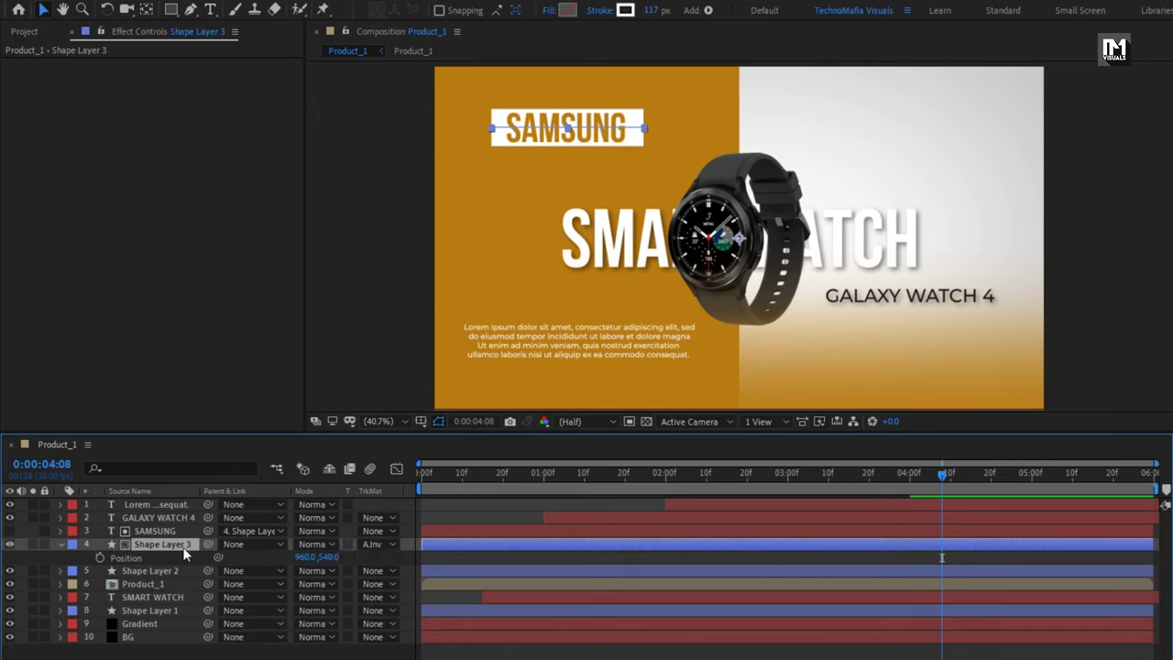
pyautogui.moveTo(332, 556)
pyautogui.mouseDown()
pyautogui.moveTo(357, 557)
pyautogui.moveTo(303, 548)
pyautogui.moveTo(339, 547)
pyautogui.mouseUp()
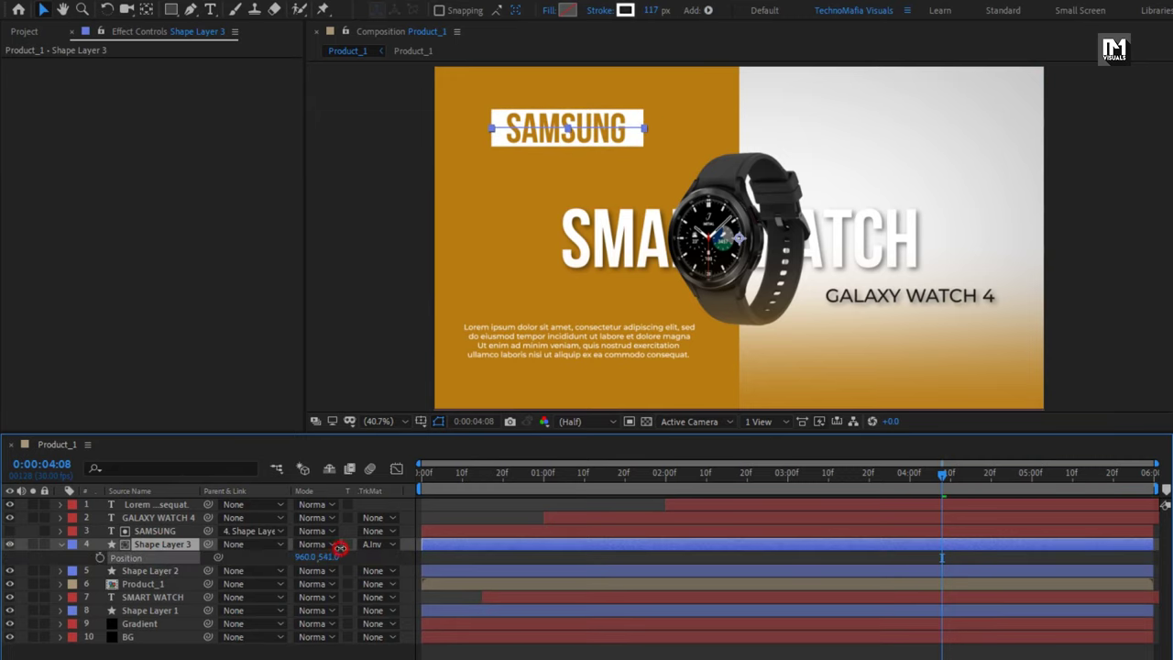
pyautogui.click(62, 545)
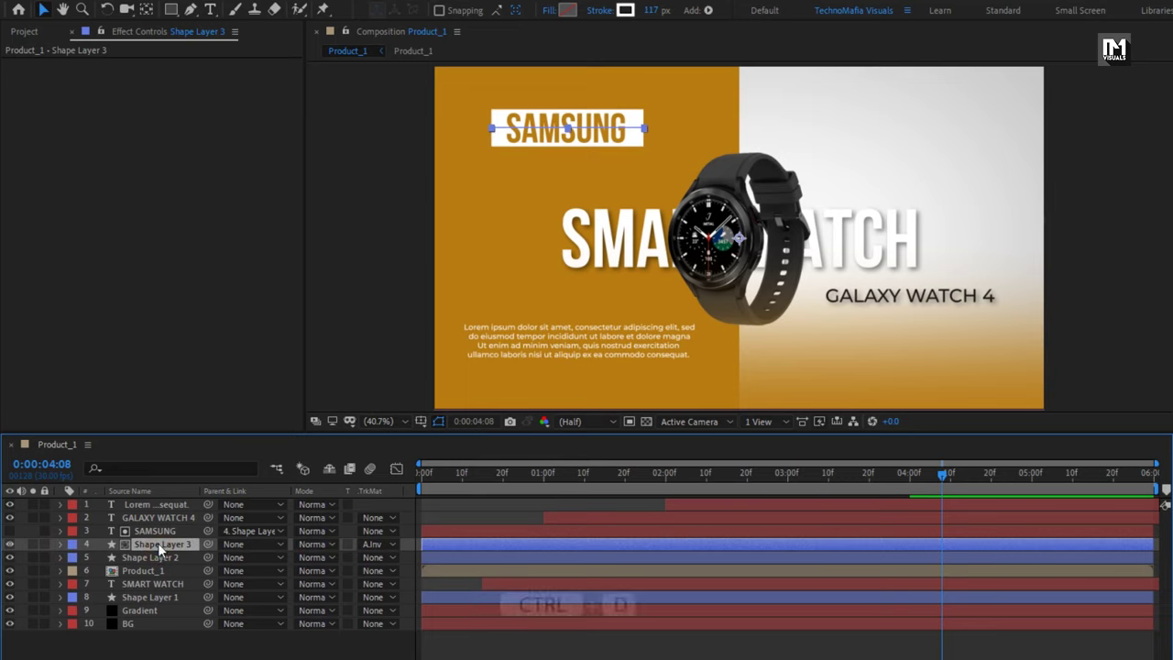
# Duplicate the SAMSUNG text layer together with its Shape Layer 3 box.
pyautogui.keyDown('ctrl'); pyautogui.click(158, 534); pyautogui.keyUp('ctrl')
pyautogui.hotkey('ctrl', 'd')
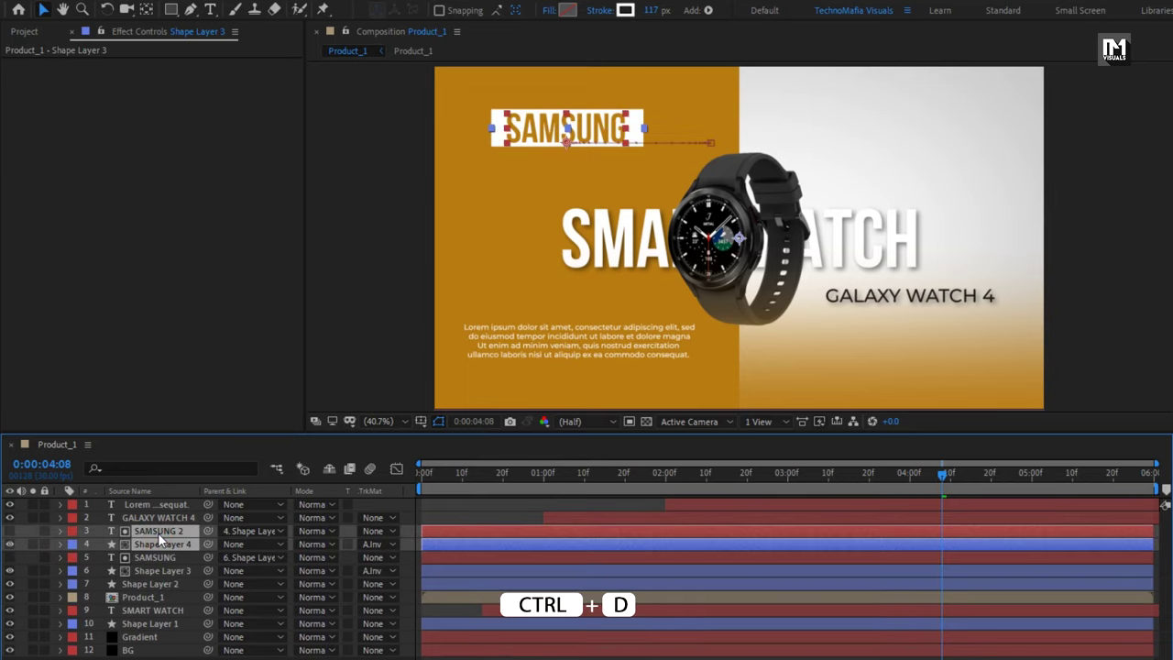
pyautogui.click(137, 558)
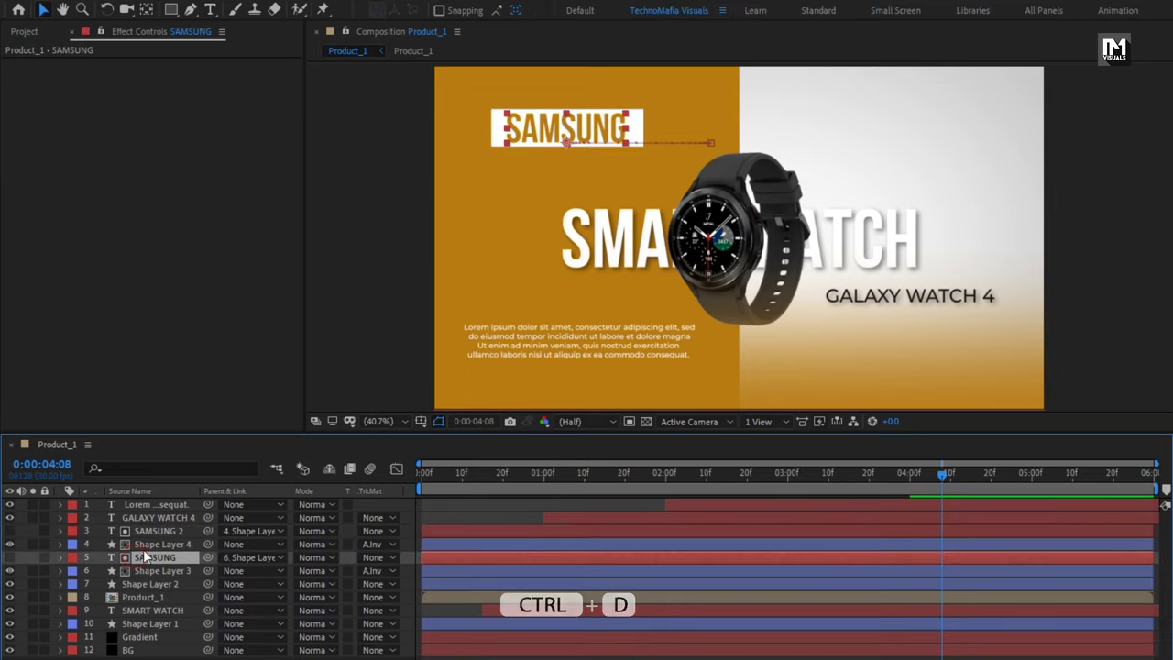
# Move Shape Layer 4 with its parented text to position 1992, 1250, below the GALAXY WATCH 4 subtitle.
pyautogui.click(151, 544)
pyautogui.press('p')
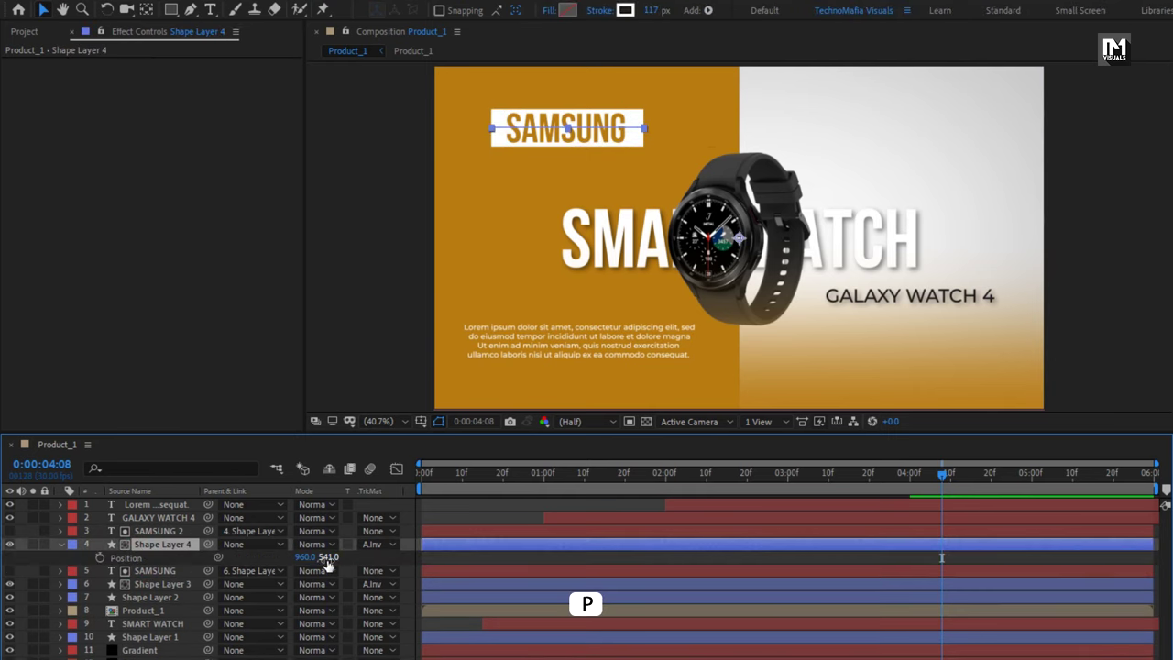
pyautogui.moveTo(328, 557); pyautogui.dragTo(772, 544)
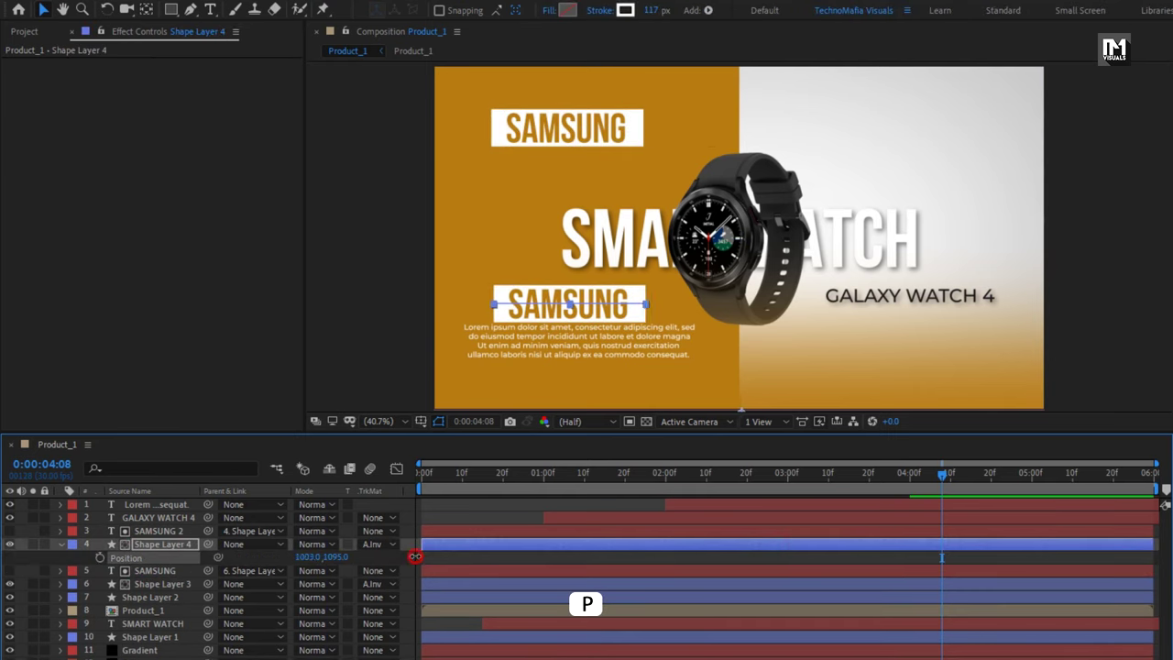
pyautogui.moveTo(416, 556); pyautogui.dragTo(446, 544)
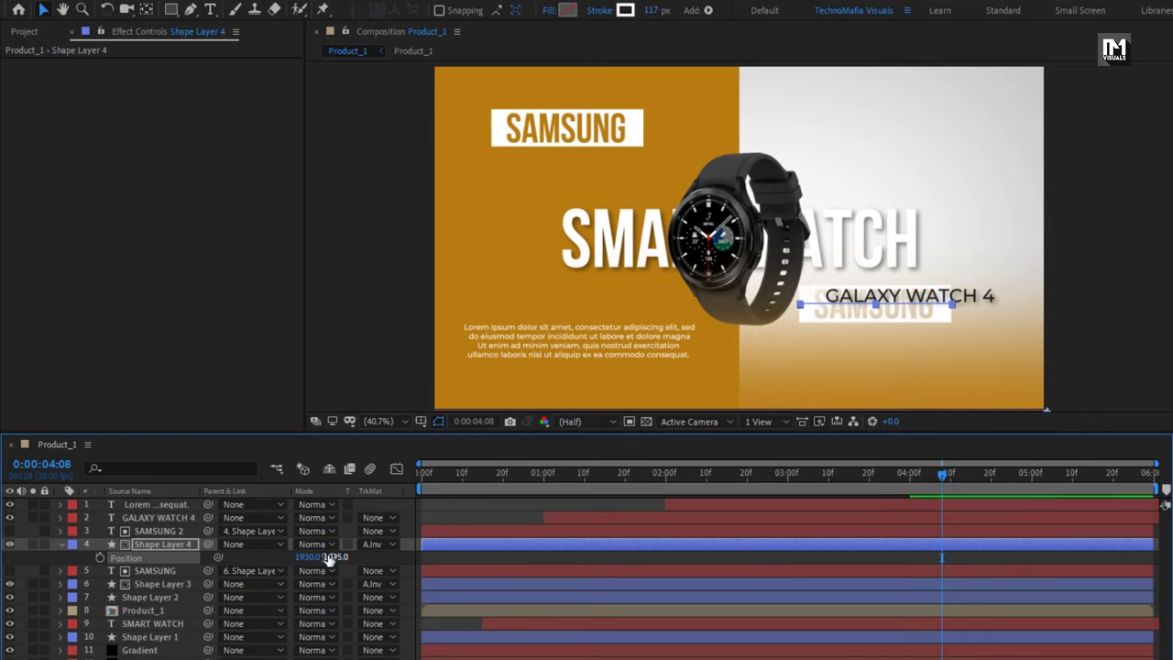
pyautogui.moveTo(328, 557); pyautogui.dragTo(453, 548)
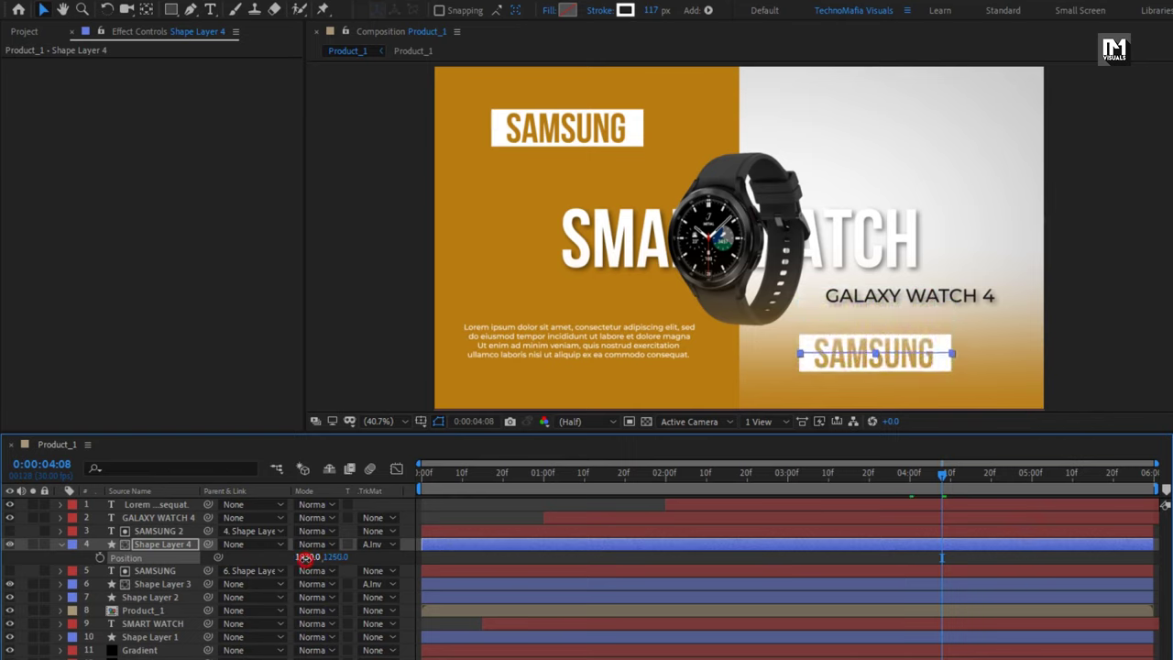
pyautogui.moveTo(305, 559)
pyautogui.mouseDown()
pyautogui.moveTo(333, 556)
pyautogui.moveTo(304, 561)
pyautogui.mouseUp()
# Replace the duplicated SAMSUNG 2 text with $300.
pyautogui.click(157, 534)
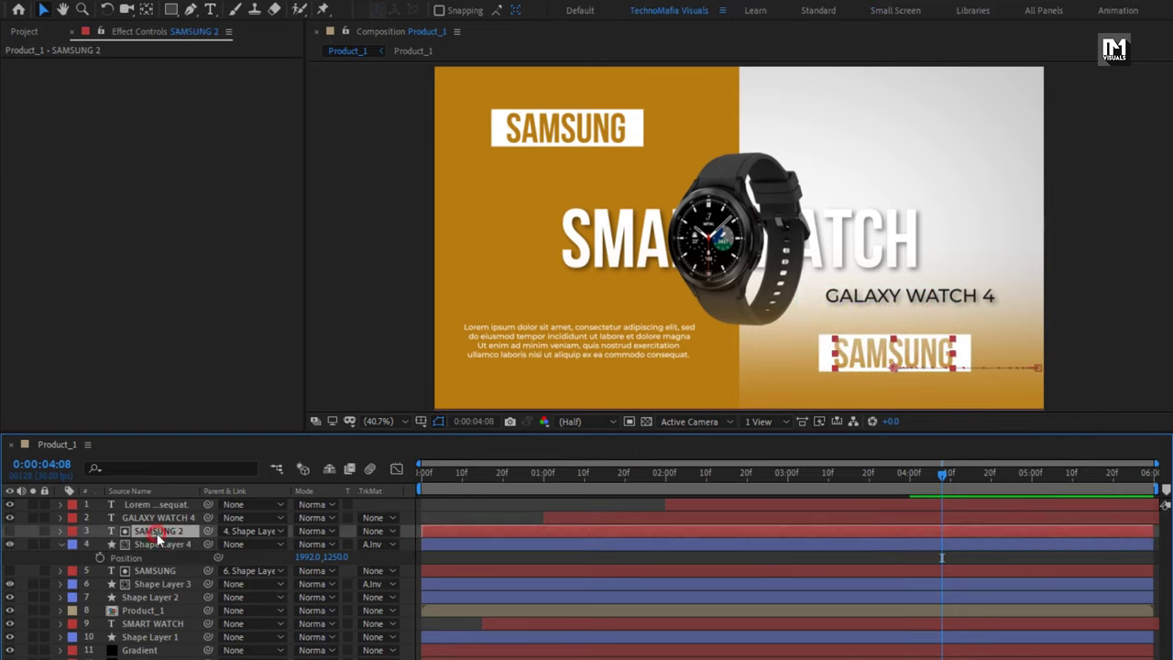
pyautogui.doubleClick(165, 535)
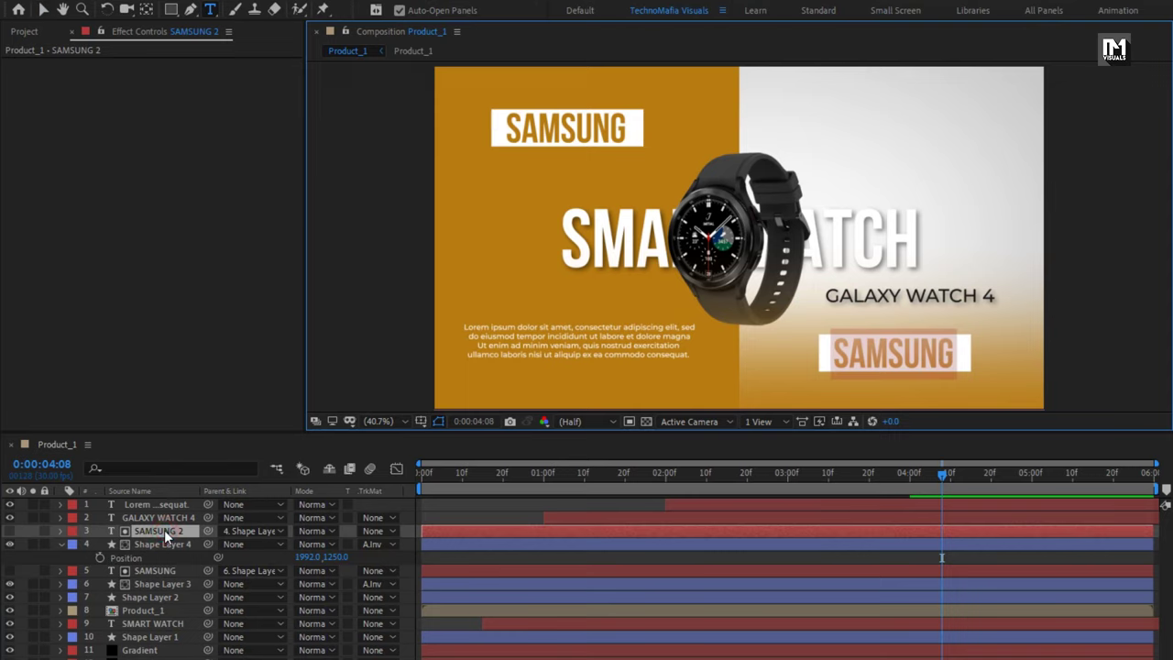
pyautogui.write('S')
pyautogui.write('300')
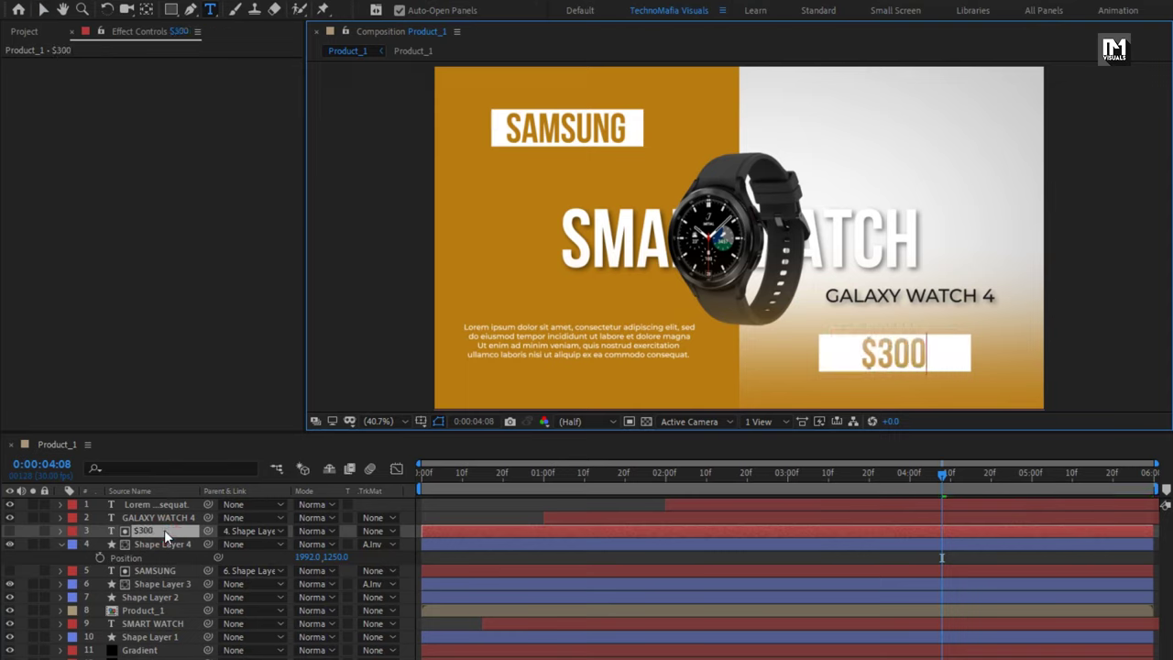
# Finish the text editing and expand Shape Layer 4's contents down to the Transform: Shape 1 properties.
pyautogui.click(159, 545)
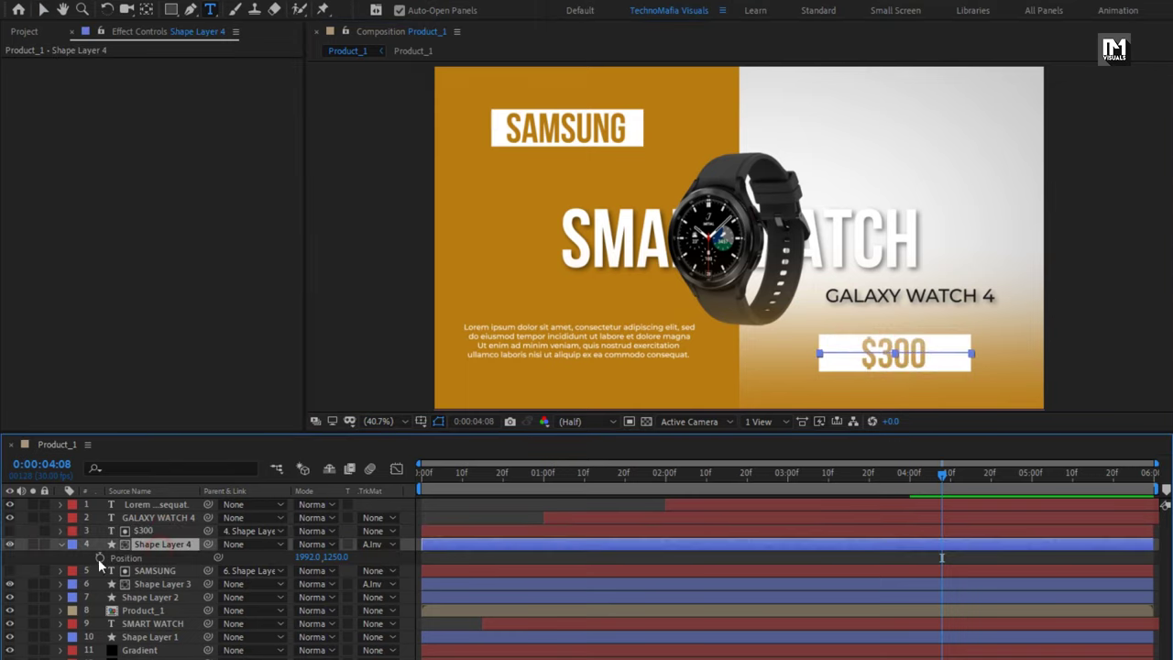
pyautogui.click(62, 545)
pyautogui.press('v')
pyautogui.click(63, 545)
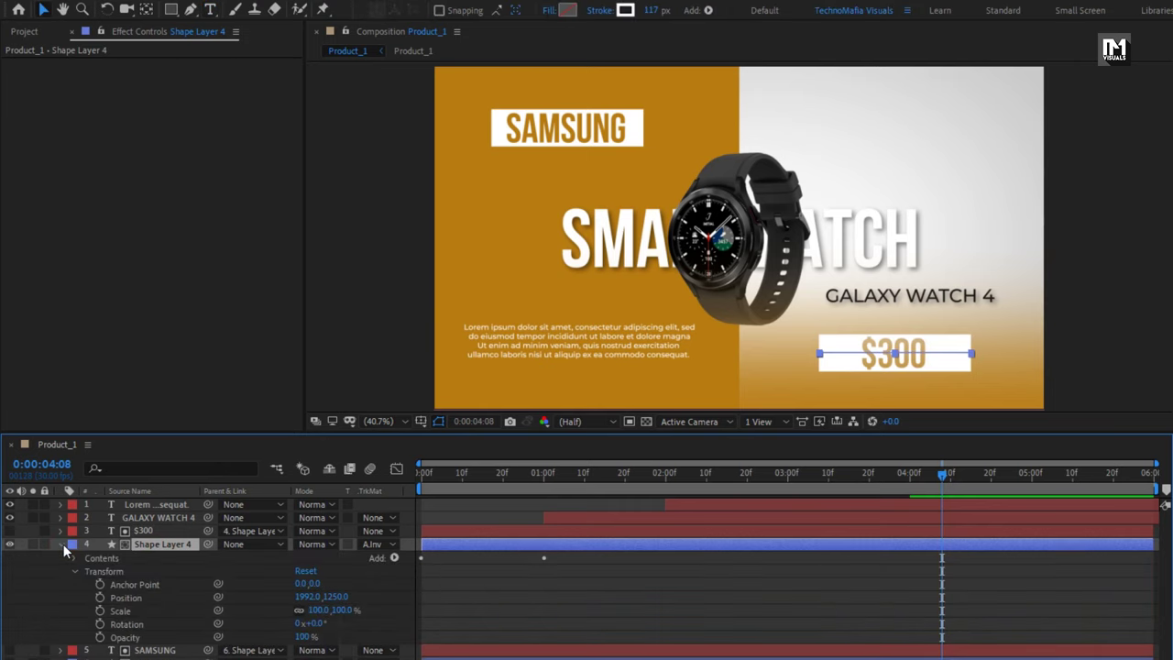
pyautogui.click(74, 571)
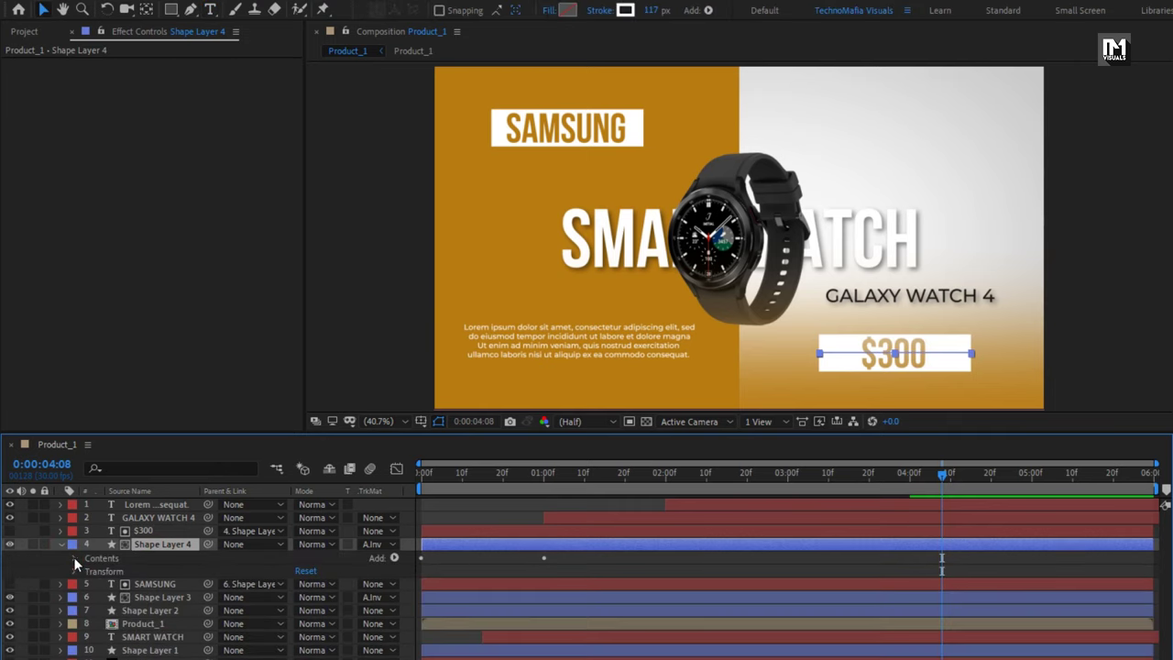
pyautogui.click(74, 557)
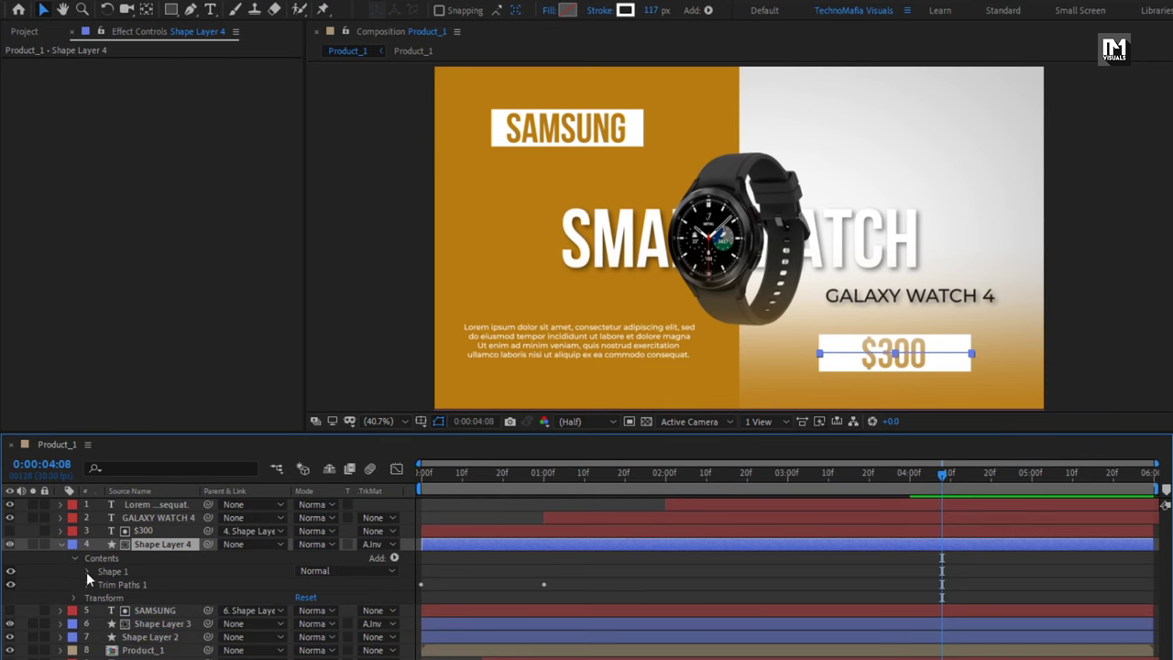
pyautogui.click(87, 571)
pyautogui.click(101, 625)
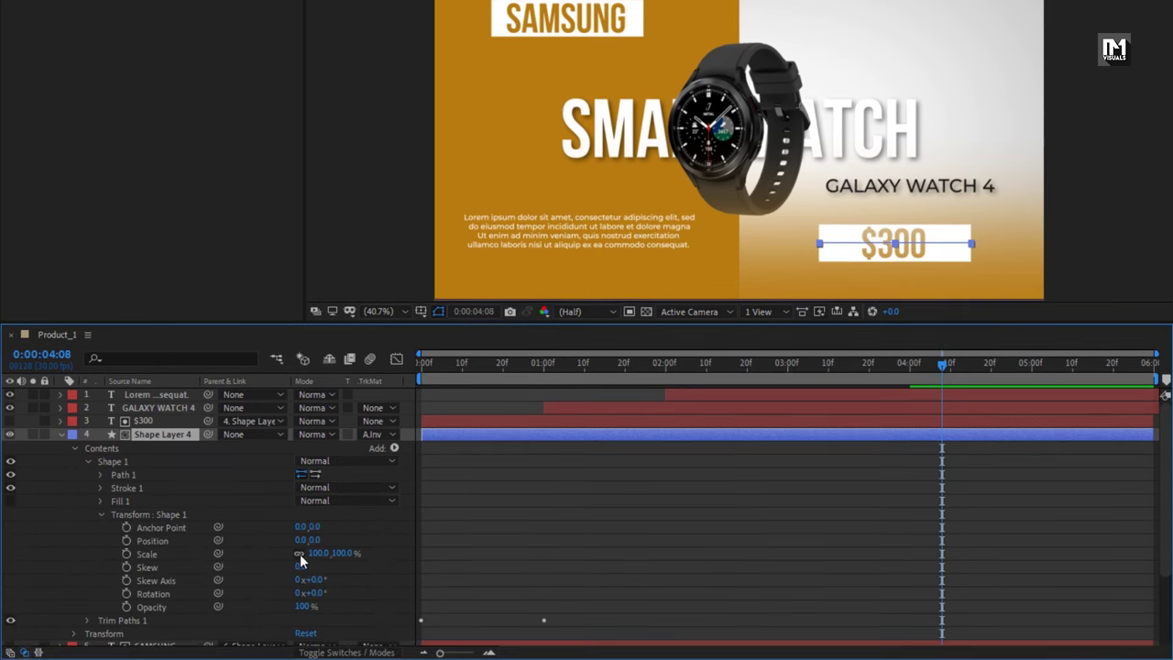
# Set the $300 text layer's parent to None so its box can be adjusted independently.
pyautogui.scroll(1, 937, 254)
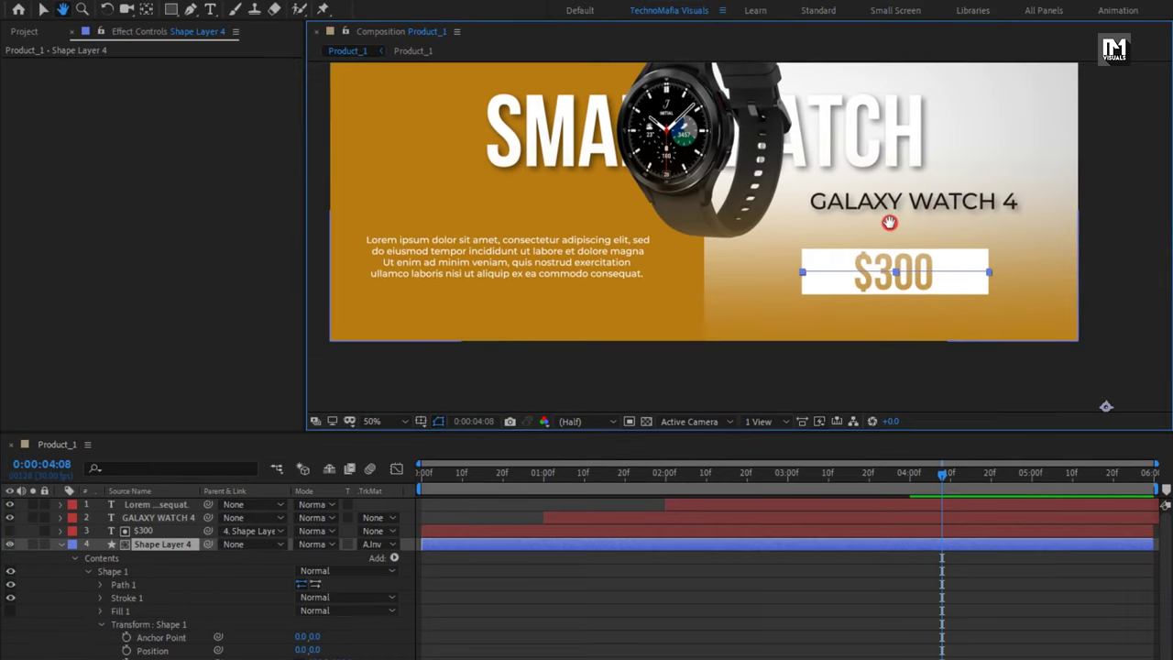
pyautogui.moveTo(819, 149); pyautogui.dragTo(860, 64)
pyautogui.scroll(2, 860, 175)
pyautogui.moveTo(867, 220)
pyautogui.mouseDown()
pyautogui.moveTo(809, 259)
pyautogui.moveTo(557, 233)
pyautogui.moveTo(582, 153)
pyautogui.moveTo(597, 181)
pyautogui.mouseUp()
pyautogui.press('v')
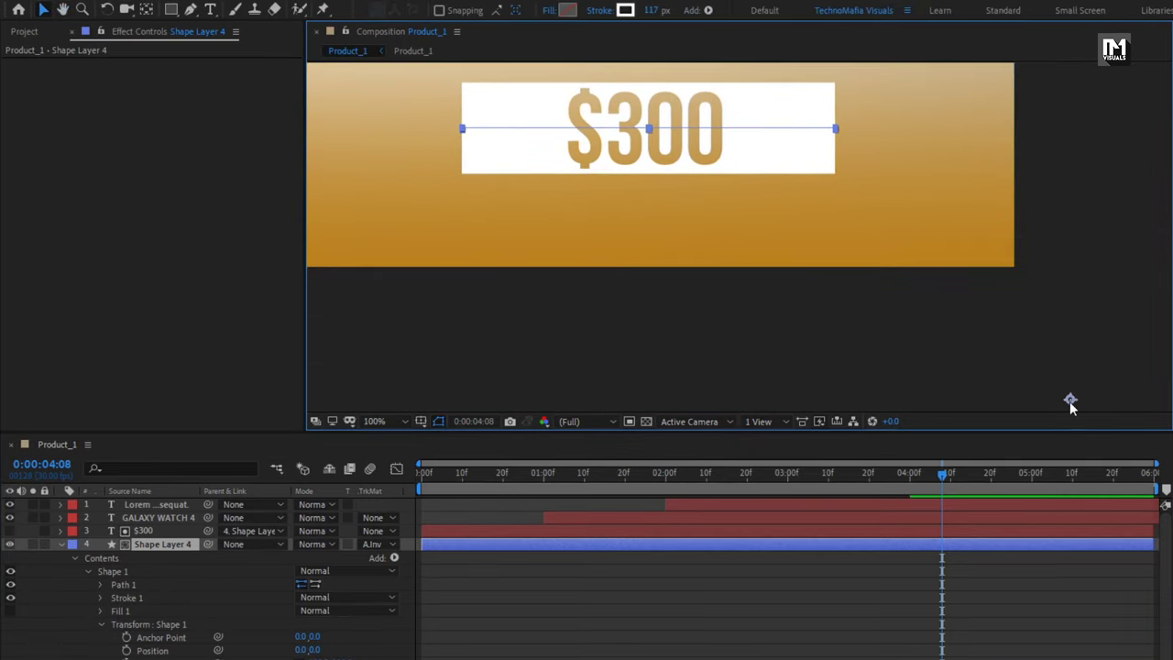
pyautogui.press('y')
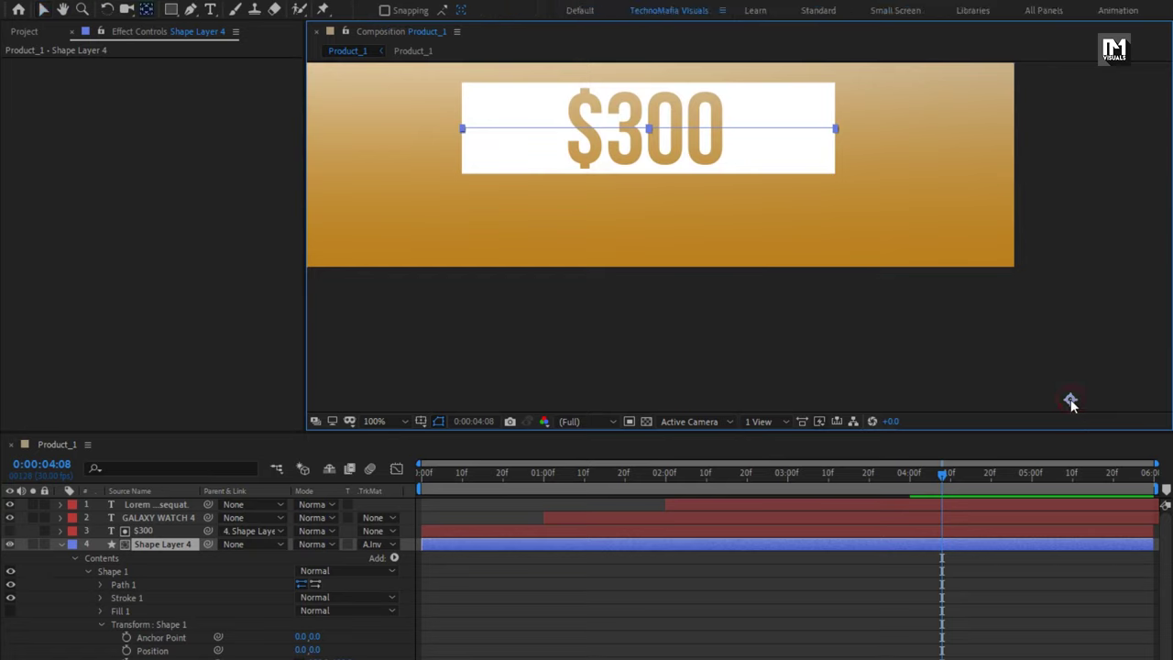
pyautogui.press('v')
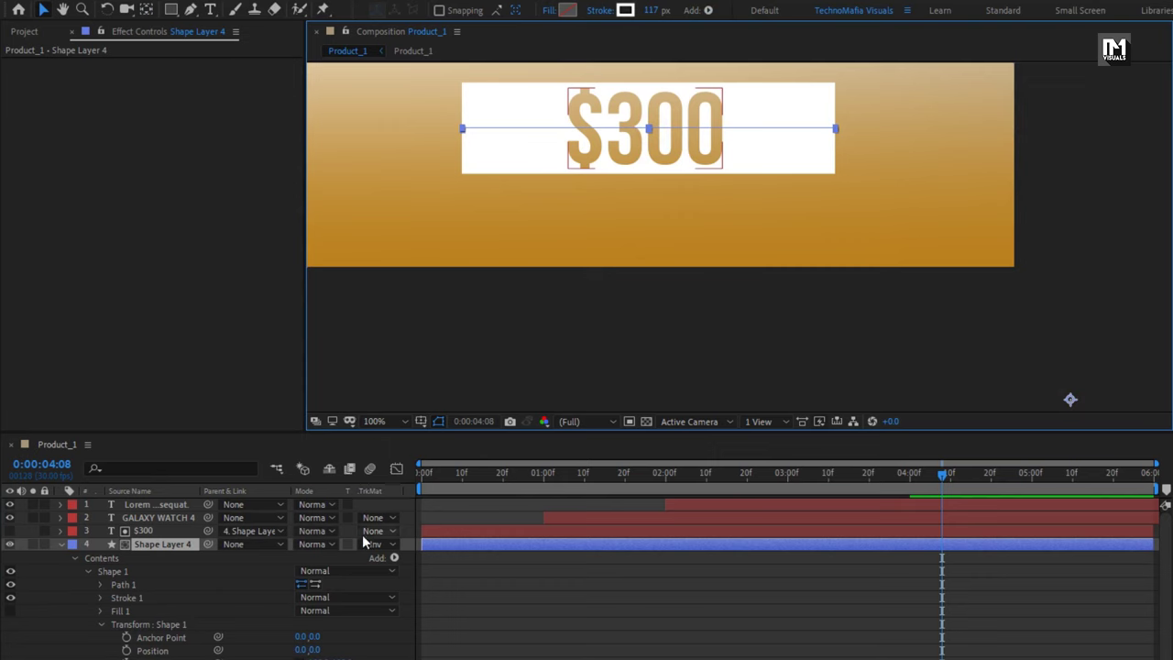
pyautogui.click(261, 531)
pyautogui.click(271, 302)
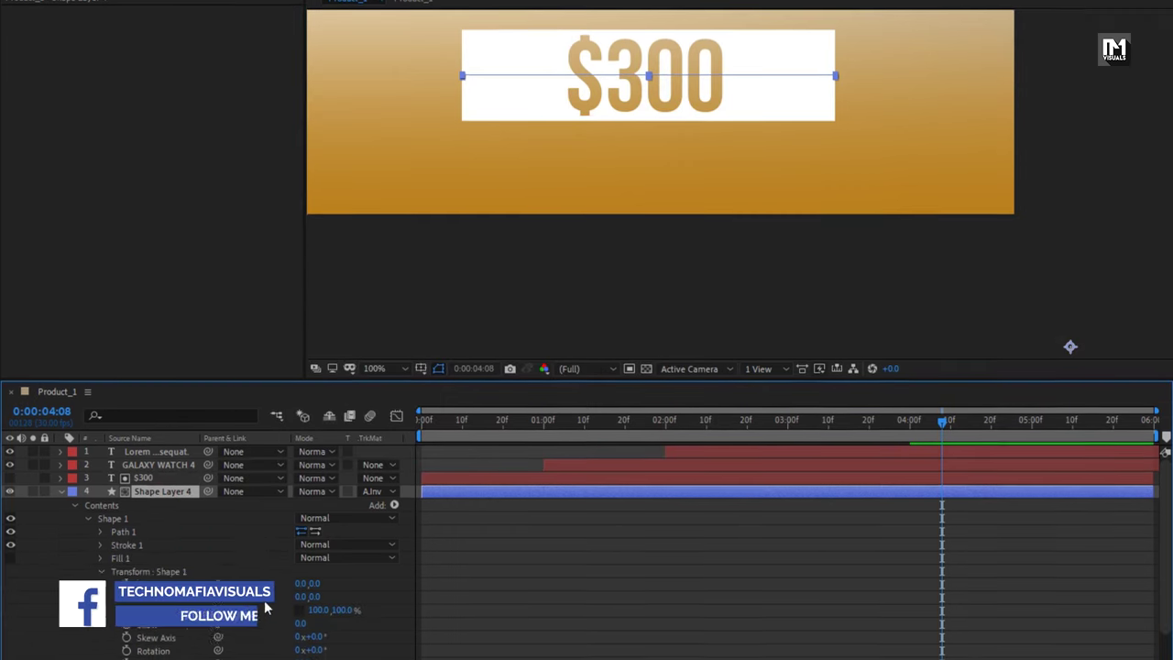
# Scale Shape 1 to 49% in width only and set Shape Layer 4's horizontal position to 1713 to center the box around $300.
pyautogui.moveTo(308, 605); pyautogui.dragTo(277, 607)
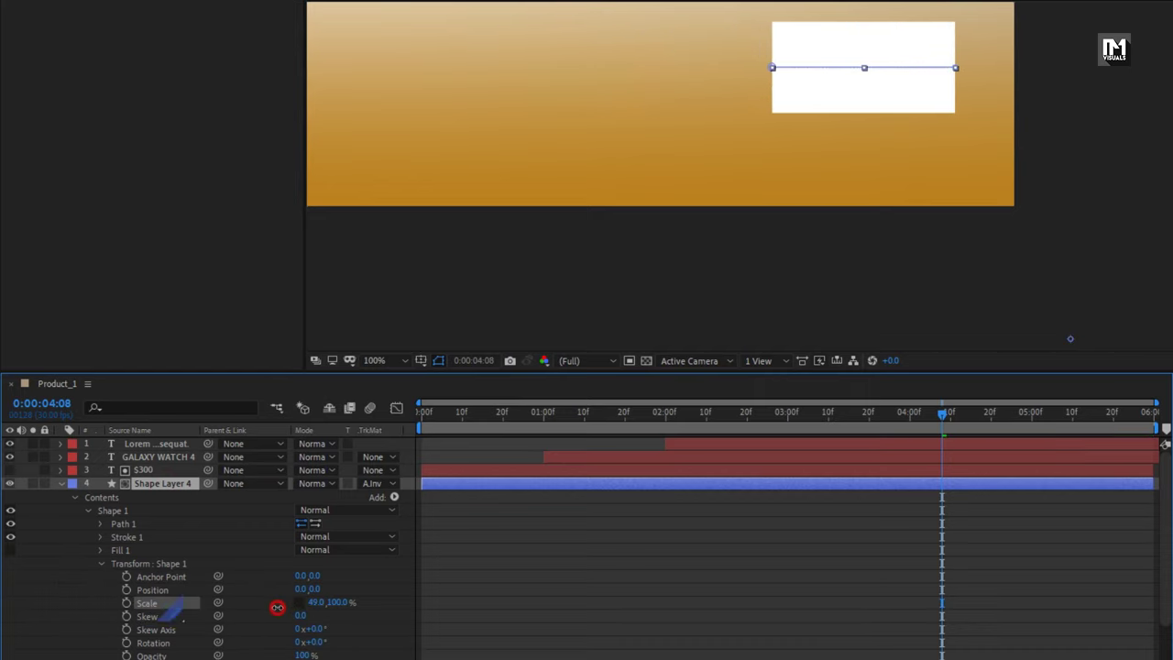
pyautogui.click(189, 486)
pyautogui.press('p')
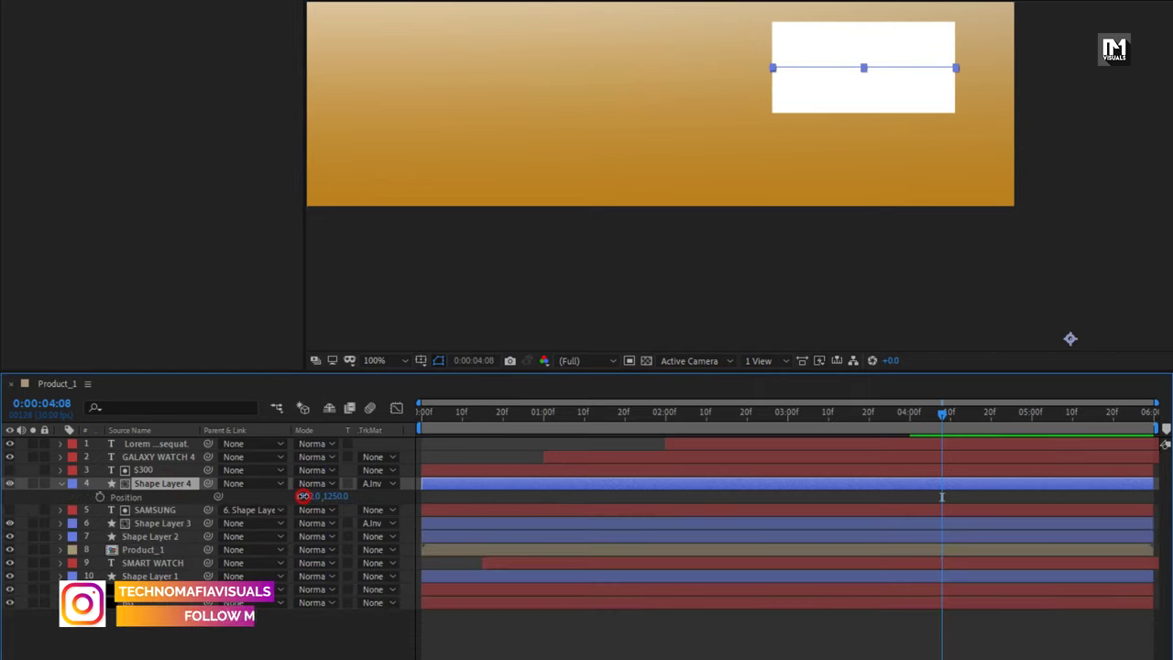
pyautogui.moveTo(308, 495); pyautogui.dragTo(80, 488)
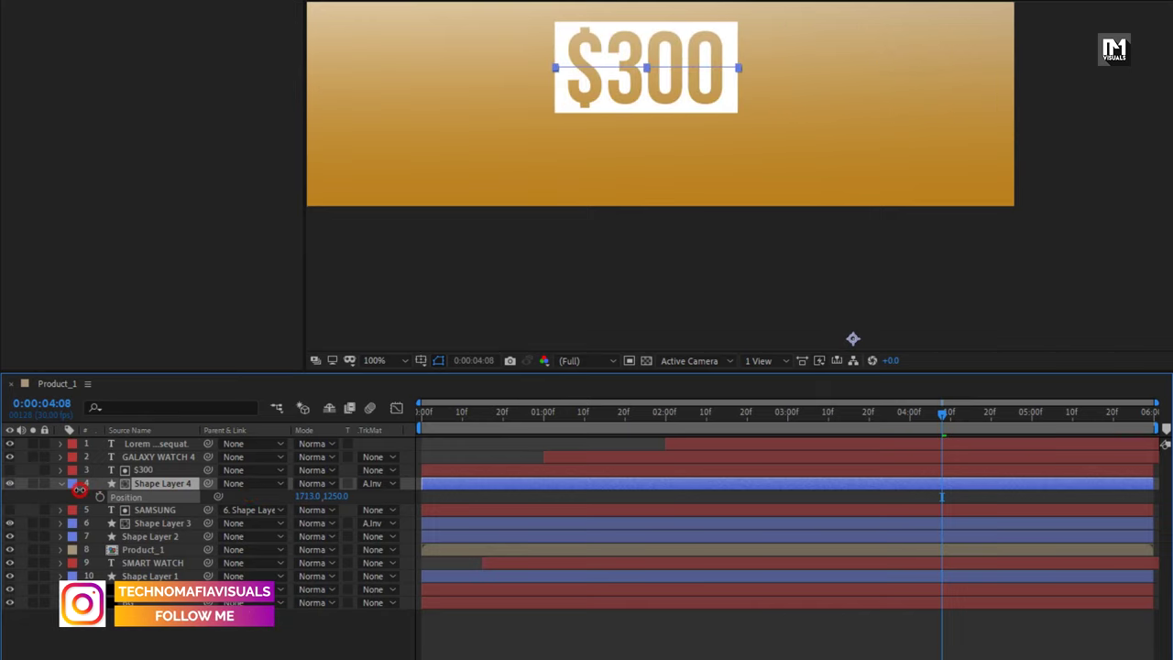
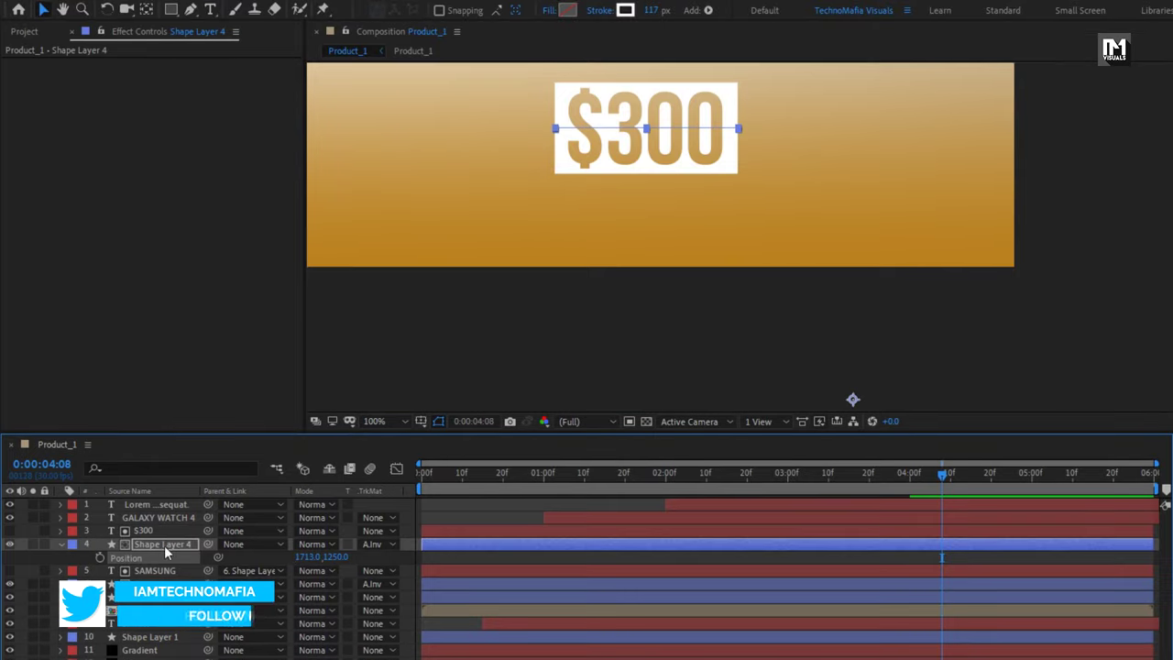
# Parent the $300 text layer to Shape Layer 4 and review the whole frame at 0:00:01:26.
pyautogui.click(242, 502)
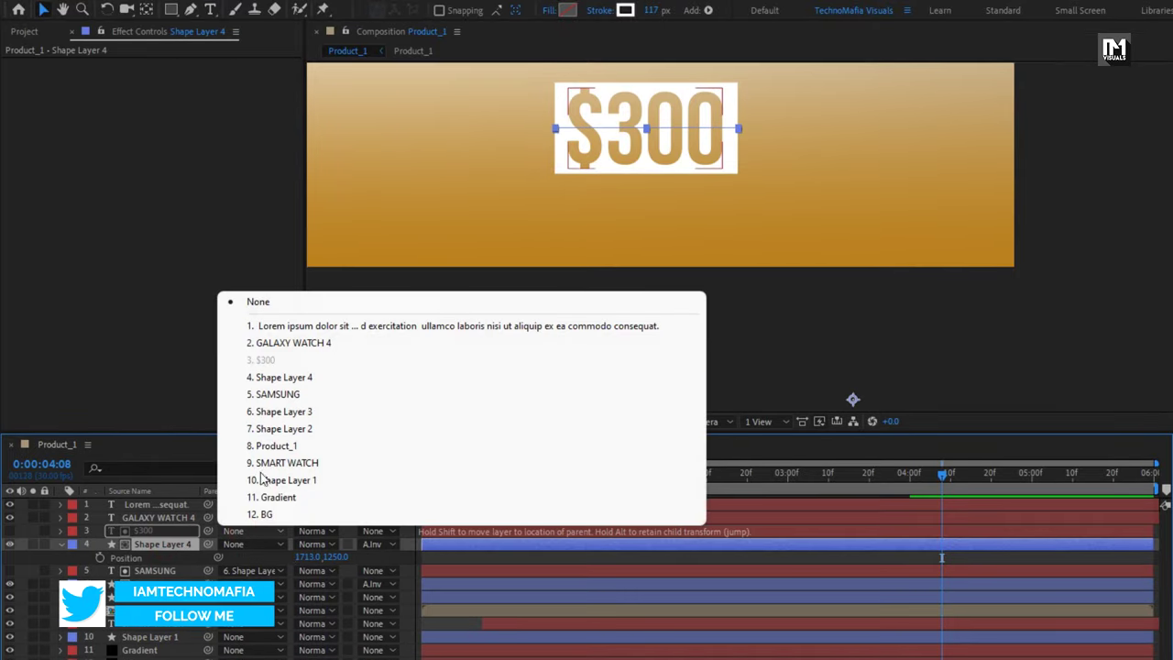
pyautogui.click(275, 377)
pyautogui.moveTo(463, 478); pyautogui.dragTo(649, 477)
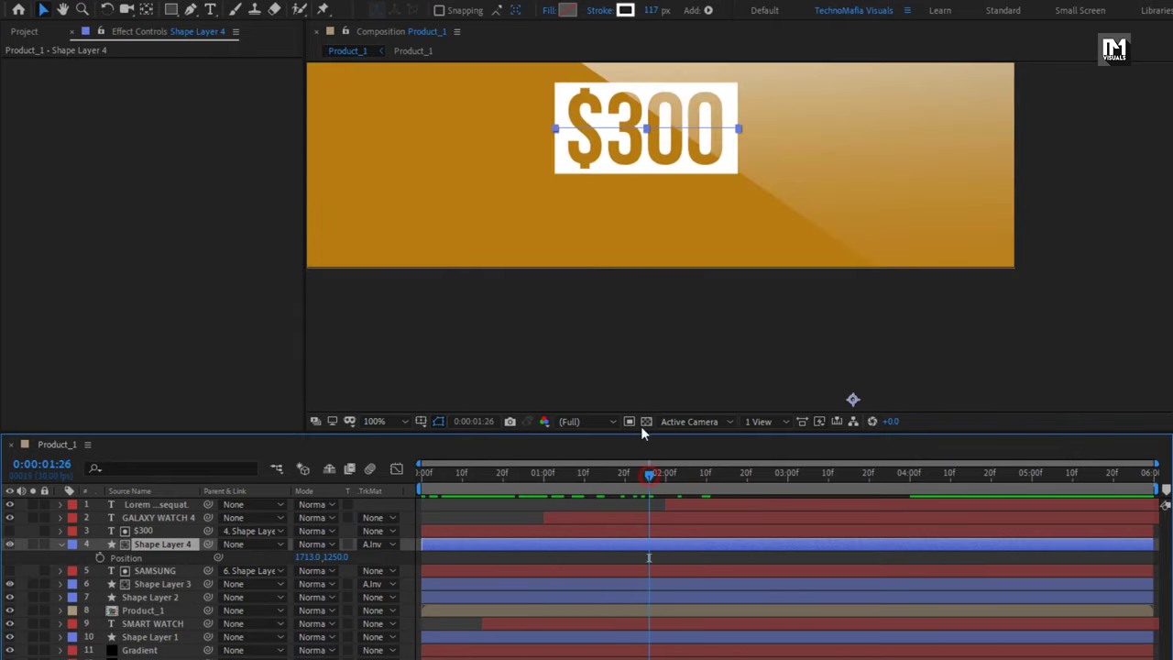
pyautogui.click(380, 422)
pyautogui.click(391, 448)
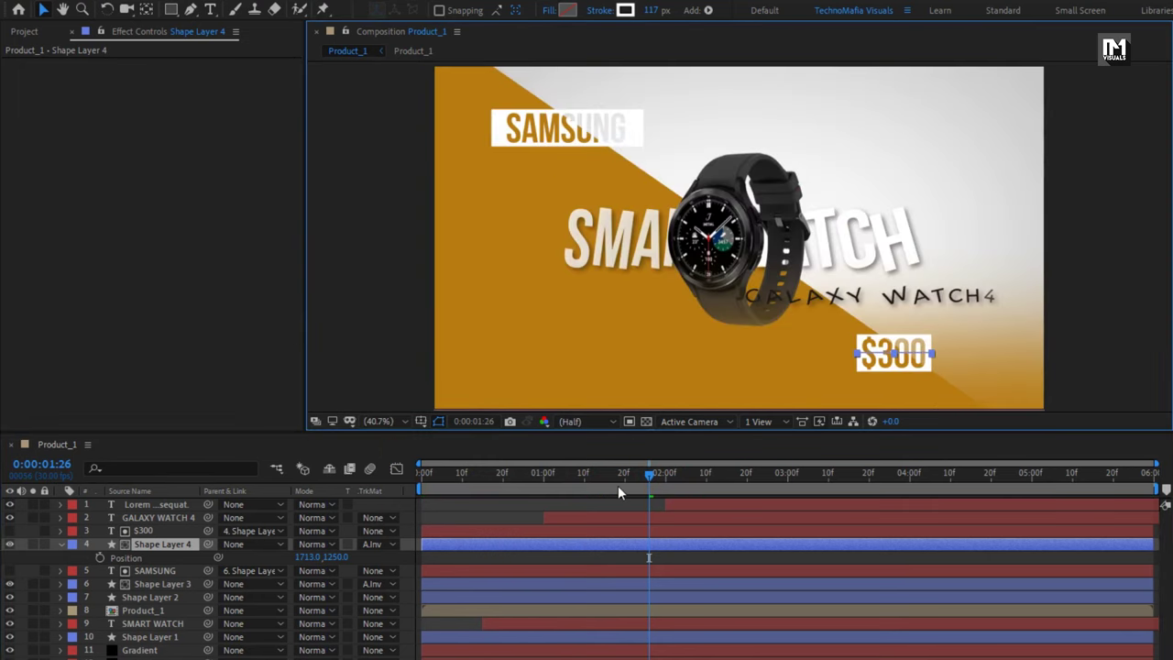
# Shift the $300, Shape Layer 4, SAMSUNG and Shape Layer 3 layers together to start at 0:00:00:20 and check the animation.
pyautogui.click(63, 544)
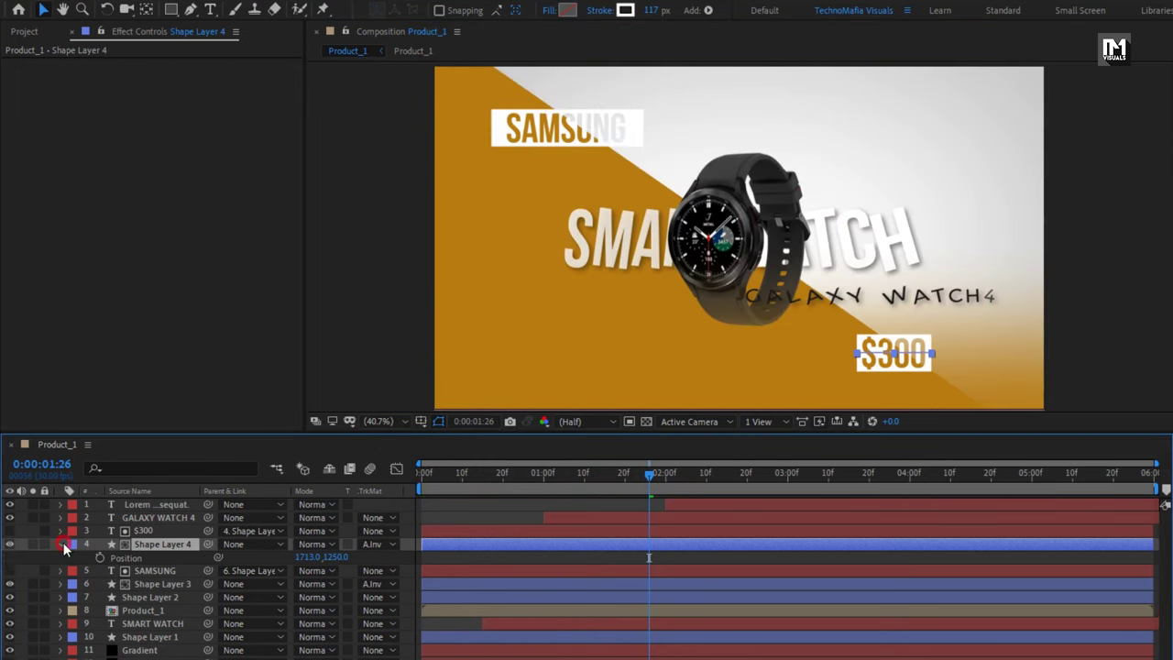
pyautogui.click(166, 571)
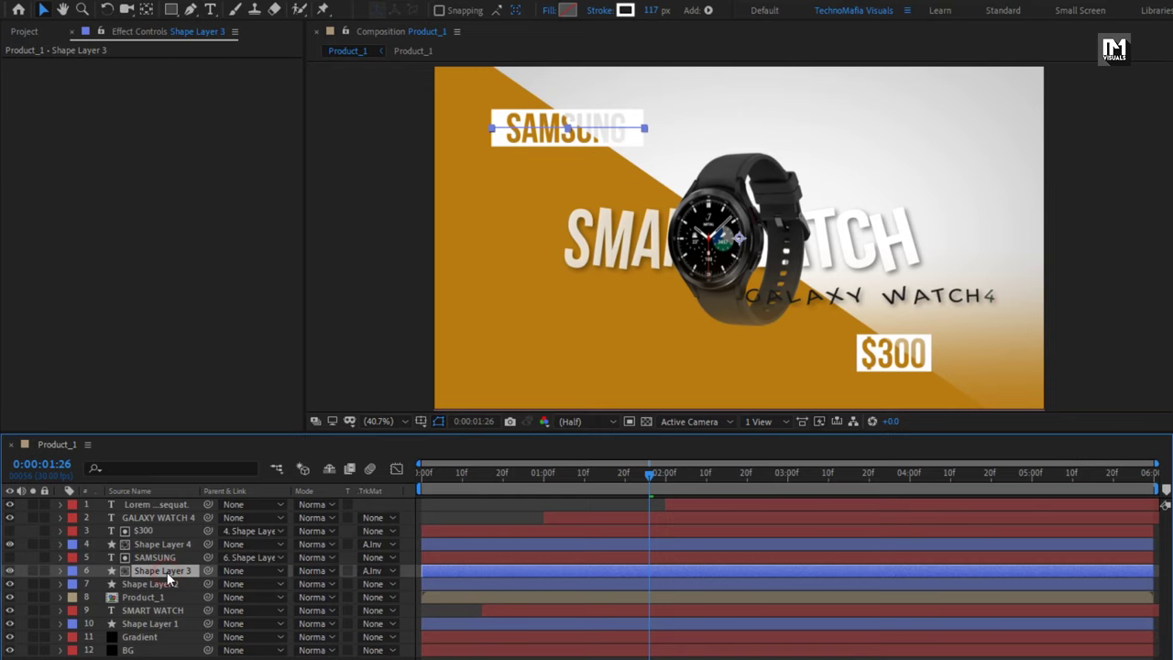
pyautogui.keyDown('ctrl'); pyautogui.click(163, 557); pyautogui.keyUp('ctrl')
pyautogui.keyDown('ctrl'); pyautogui.click(163, 544); pyautogui.keyUp('ctrl')
pyautogui.keyDown('ctrl'); pyautogui.click(162, 530); pyautogui.keyUp('ctrl')
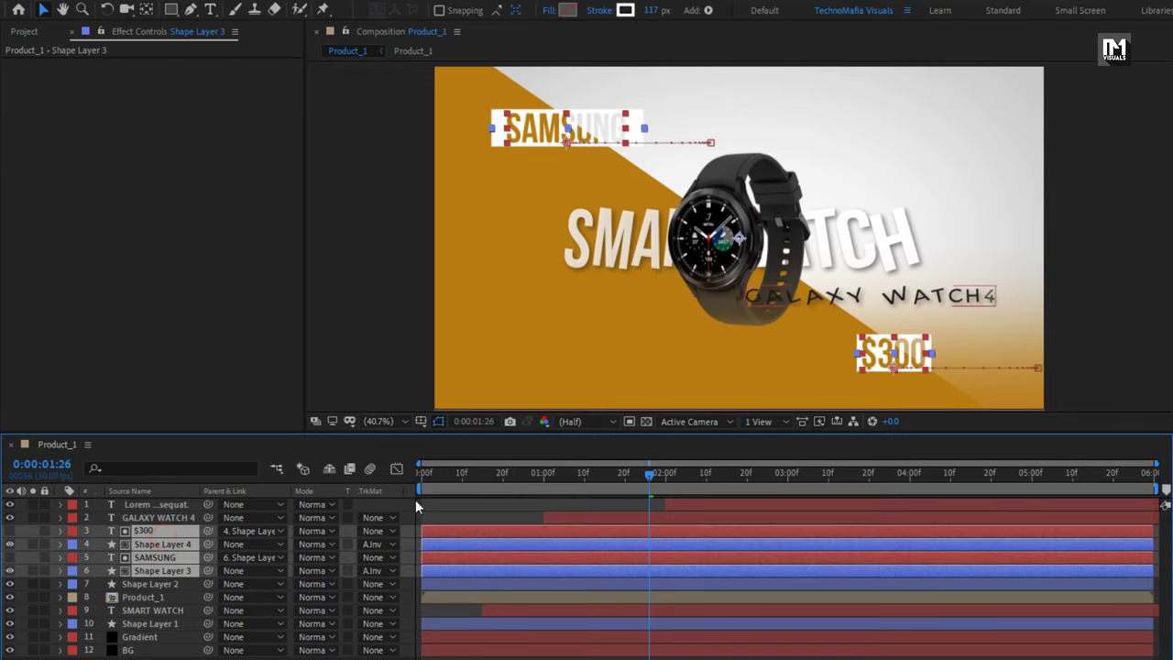
pyautogui.moveTo(495, 481); pyautogui.dragTo(505, 486)
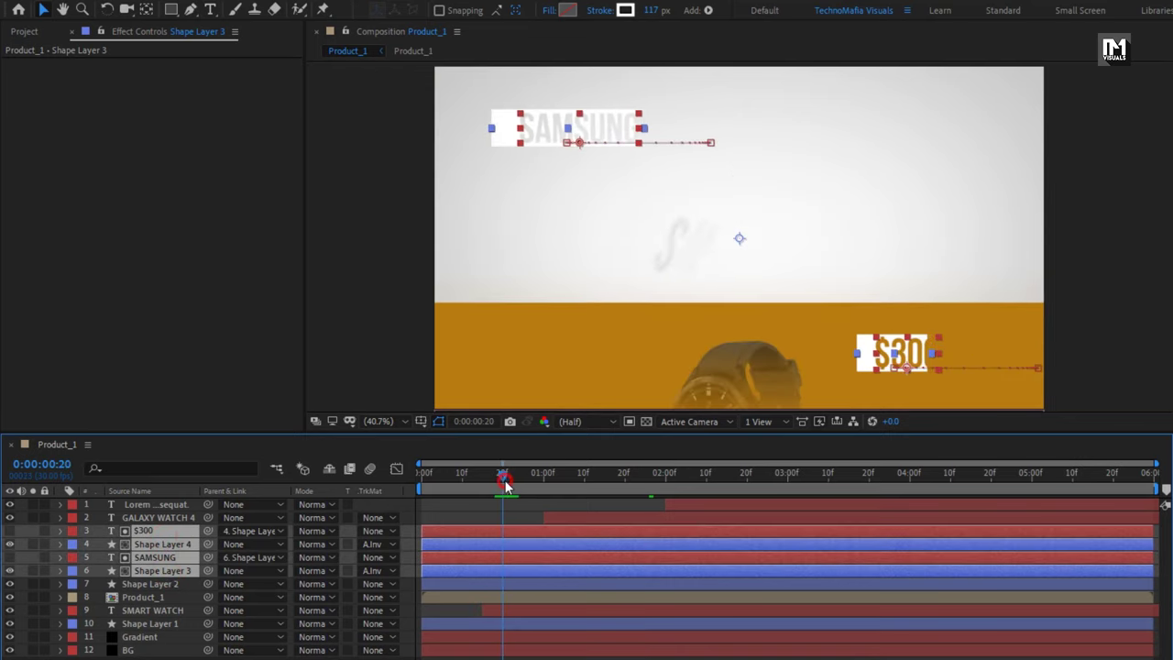
pyautogui.moveTo(452, 554); pyautogui.dragTo(524, 553)
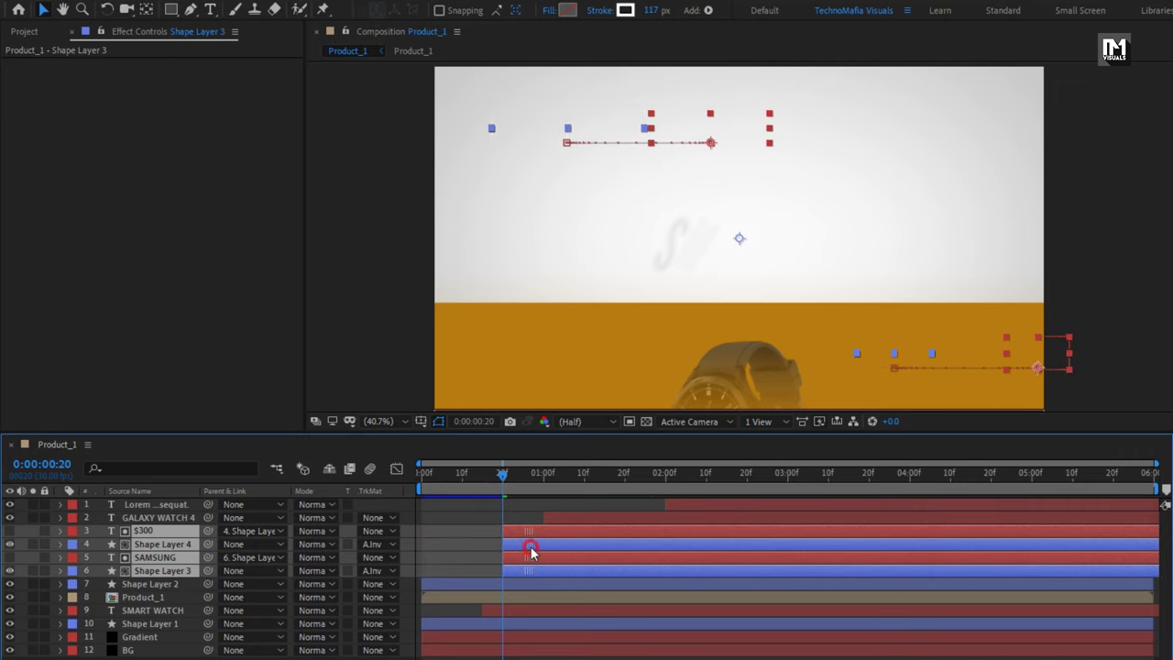
pyautogui.moveTo(432, 473); pyautogui.dragTo(929, 486)
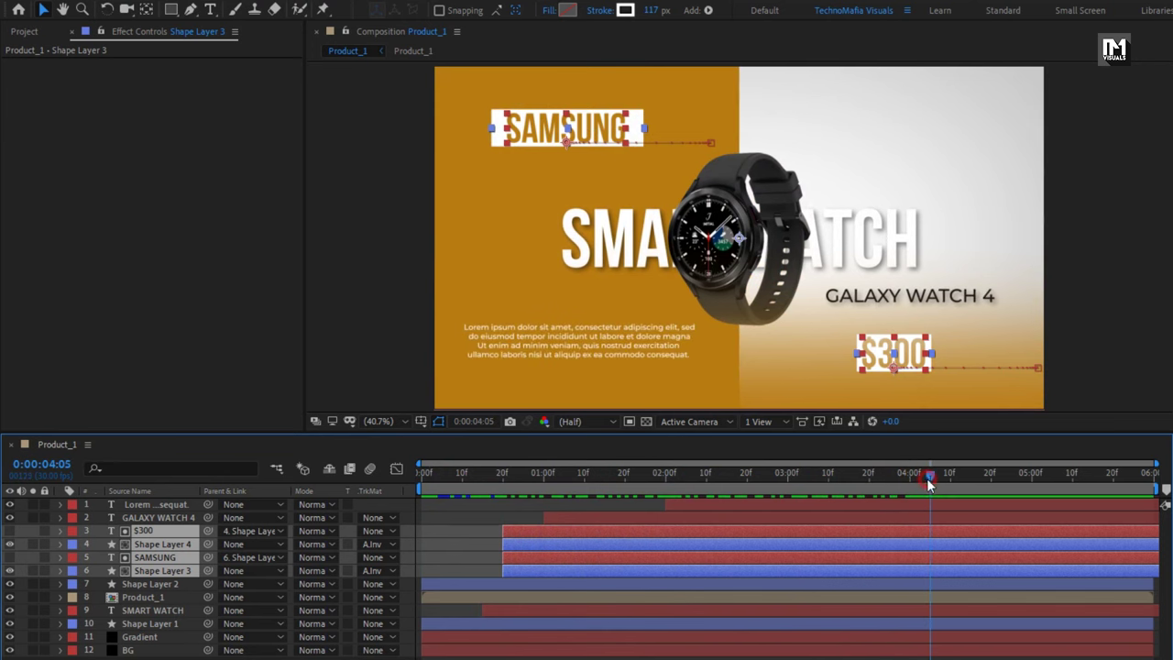
pyautogui.hotkey('ctrl', 'shift', 'a')
# Add Dots.mov to the composition over the start of the description text on the orange side.
pyautogui.click(14, 34)
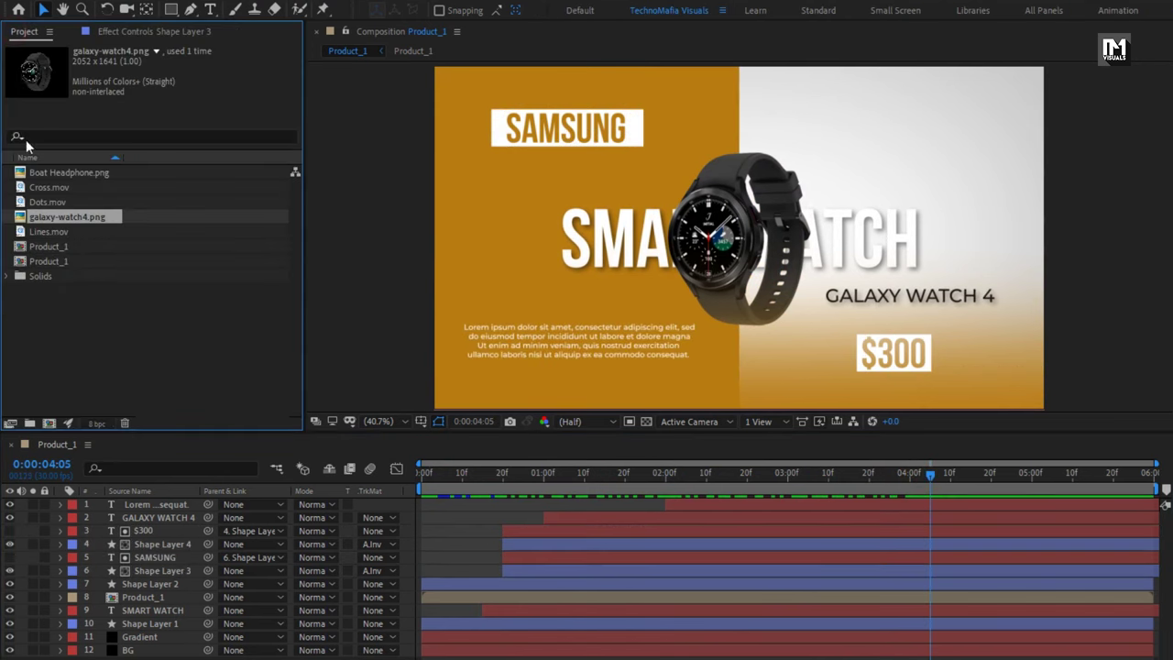
pyautogui.click(44, 209)
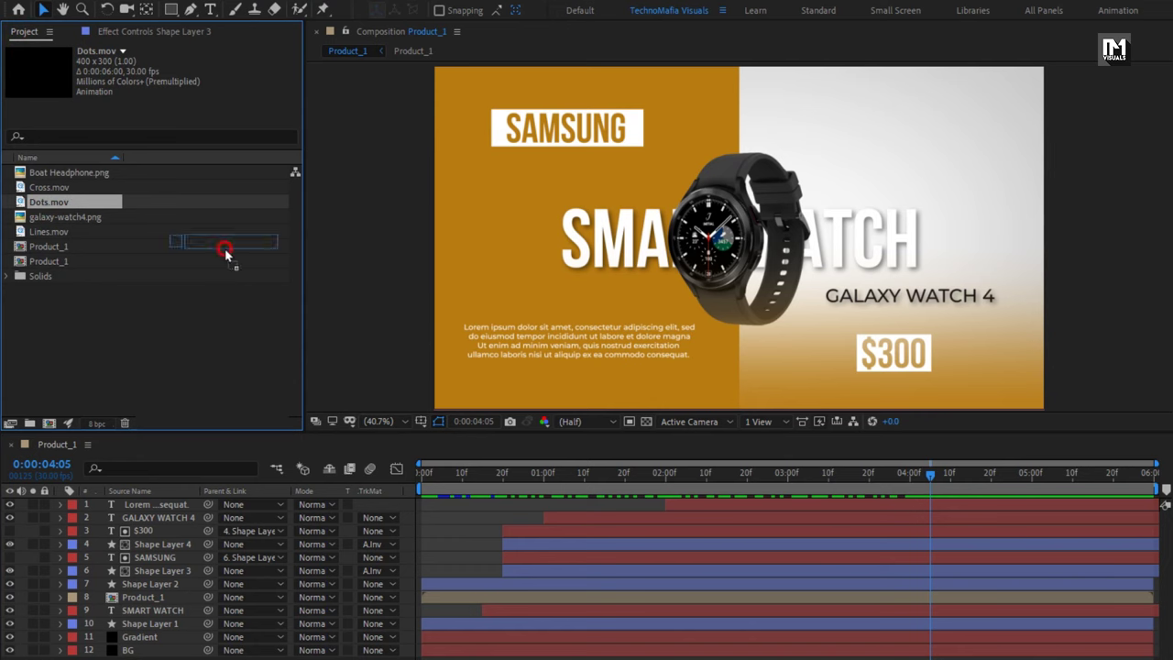
pyautogui.moveTo(226, 253); pyautogui.dragTo(471, 326)
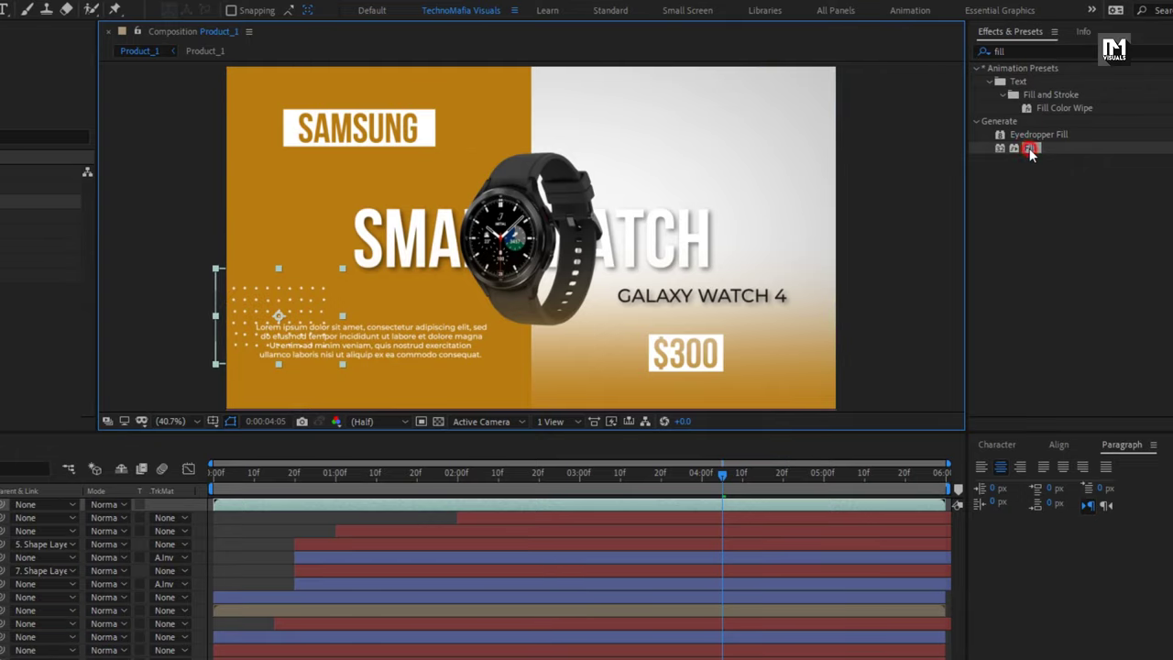
# Apply the Fill effect to the Dots.mov layer with the dark grey colour 212020.
pyautogui.doubleClick(1031, 153)
pyautogui.click(170, 104)
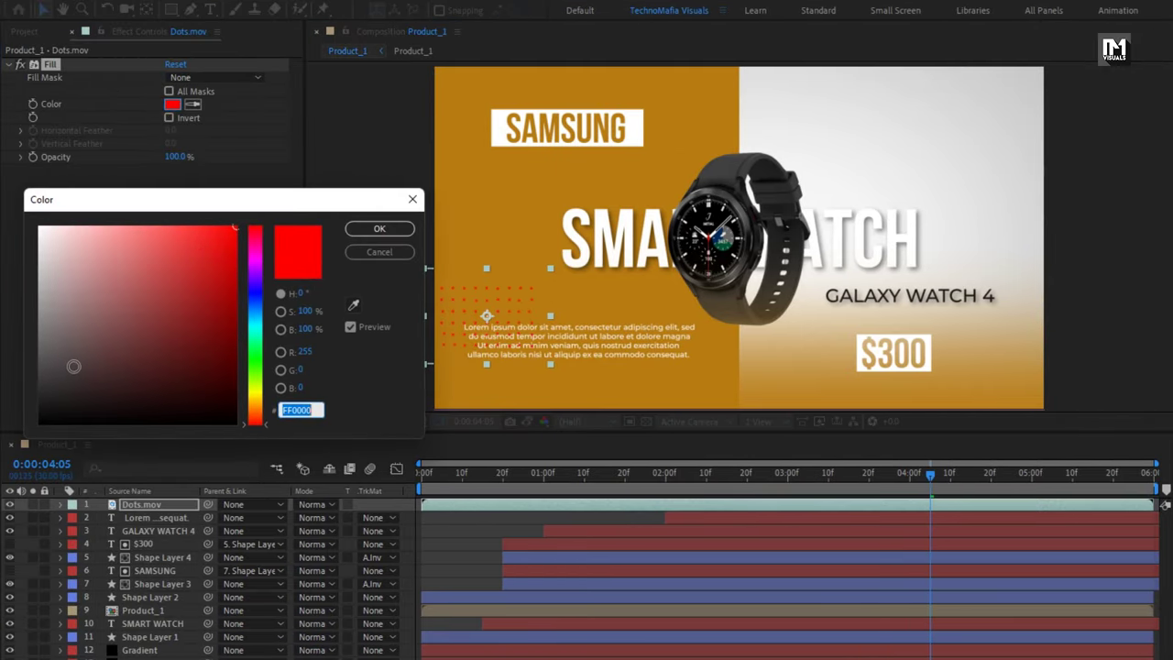
pyautogui.moveTo(54, 376); pyautogui.dragTo(45, 398)
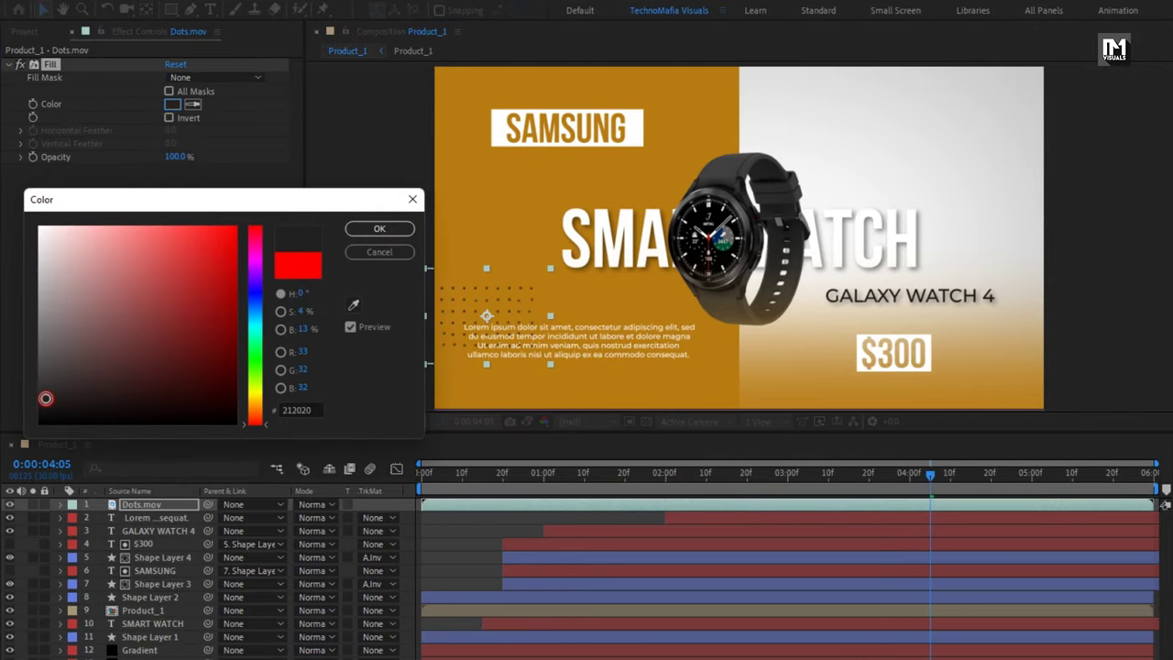
pyautogui.click(379, 229)
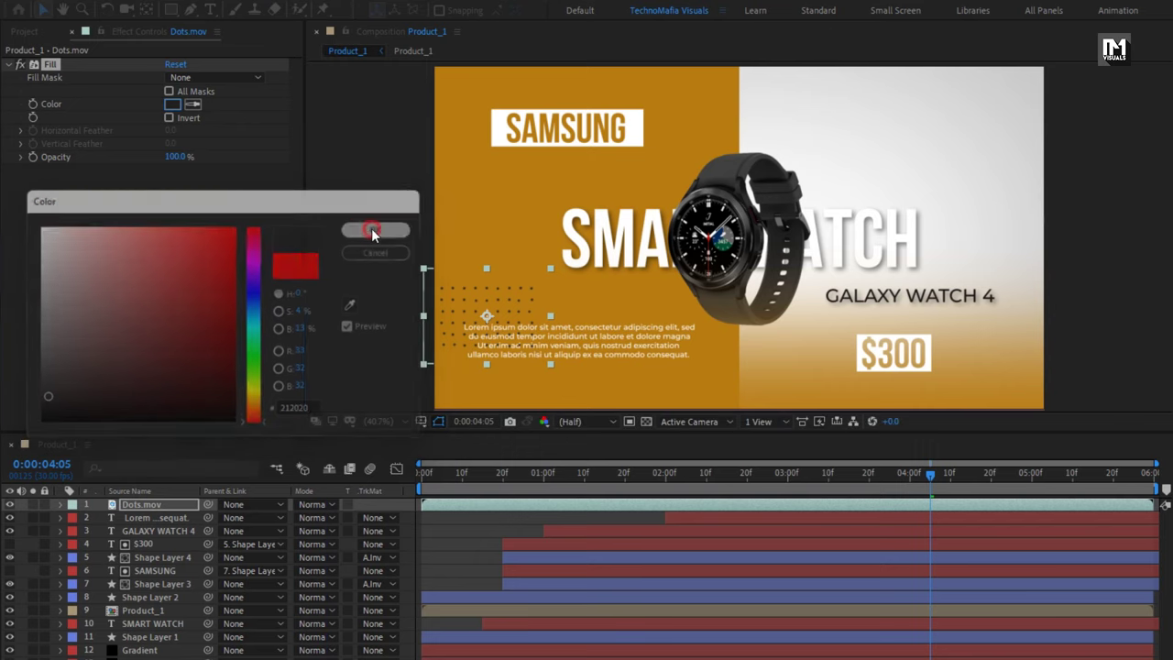
# Set the Dots.mov layer's opacity to 40% and collapse its properties.
pyautogui.click(139, 505)
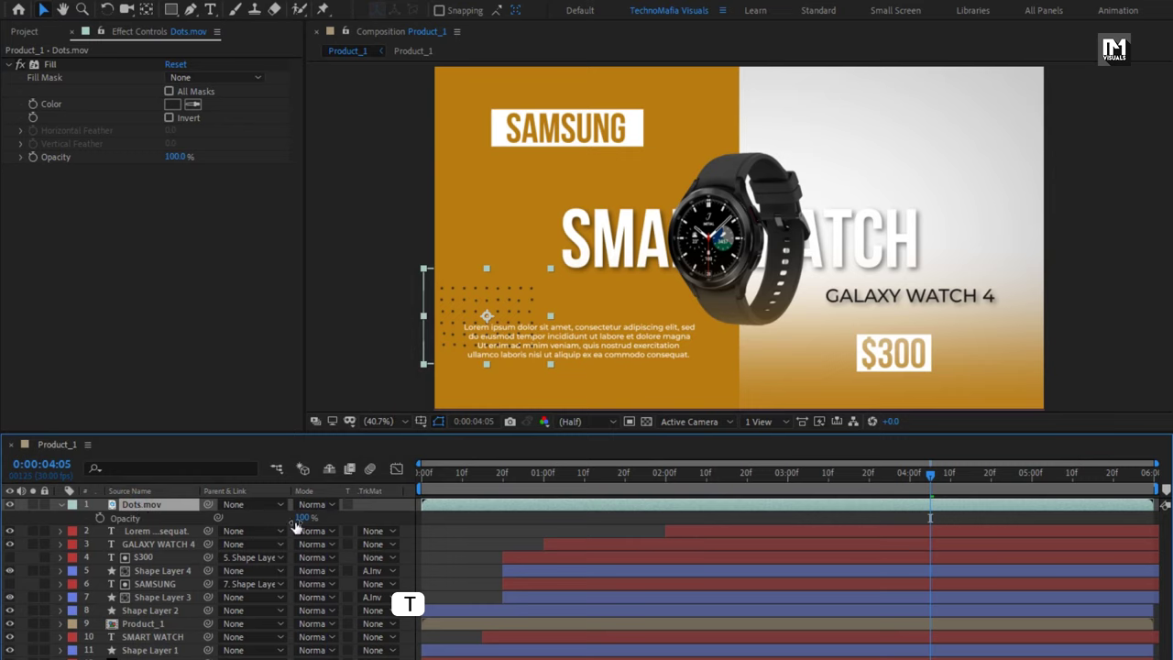
pyautogui.click(297, 519)
pyautogui.write('40')
pyautogui.press('Return')
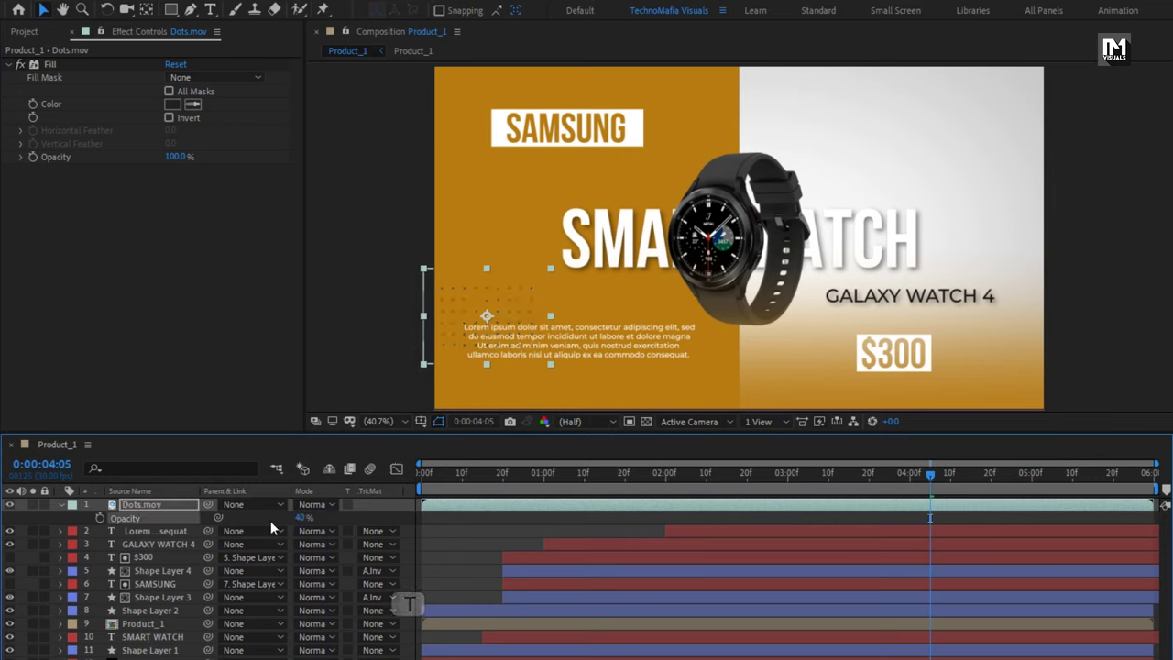
pyautogui.click(60, 504)
# Duplicate the Dots.mov layer, place the copy at the white side's outer edge above GALAXY WATCH 4, and preview the motion.
pyautogui.hotkey('ctrl', 'd')
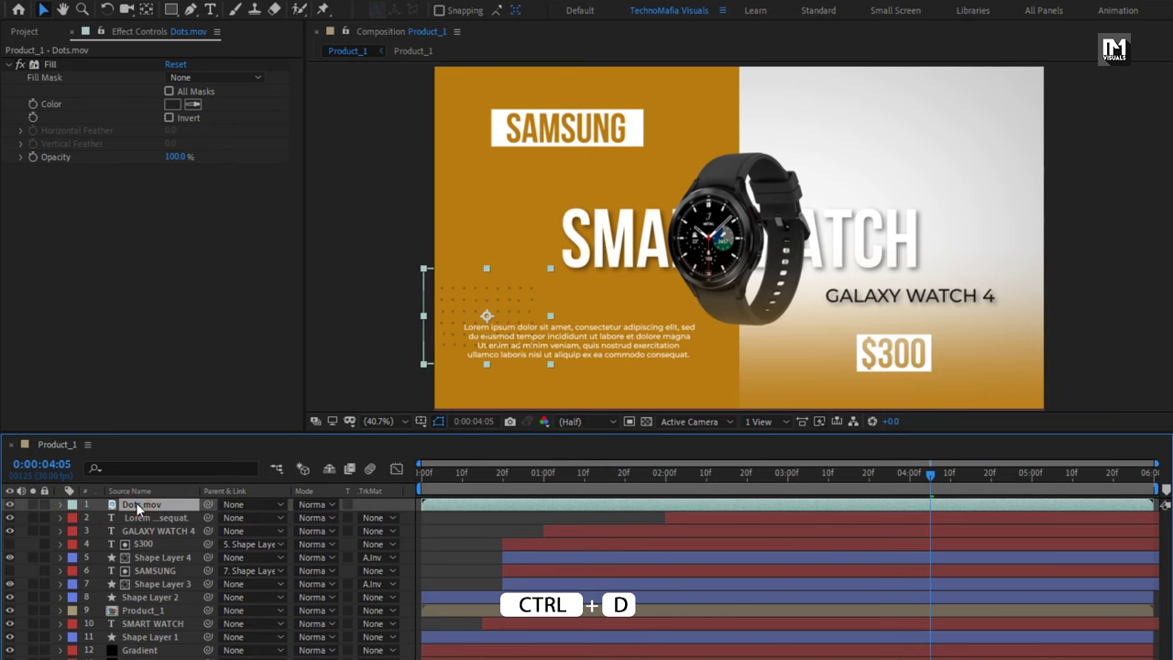
pyautogui.moveTo(474, 309); pyautogui.dragTo(994, 174)
pyautogui.moveTo(449, 483); pyautogui.dragTo(747, 483)
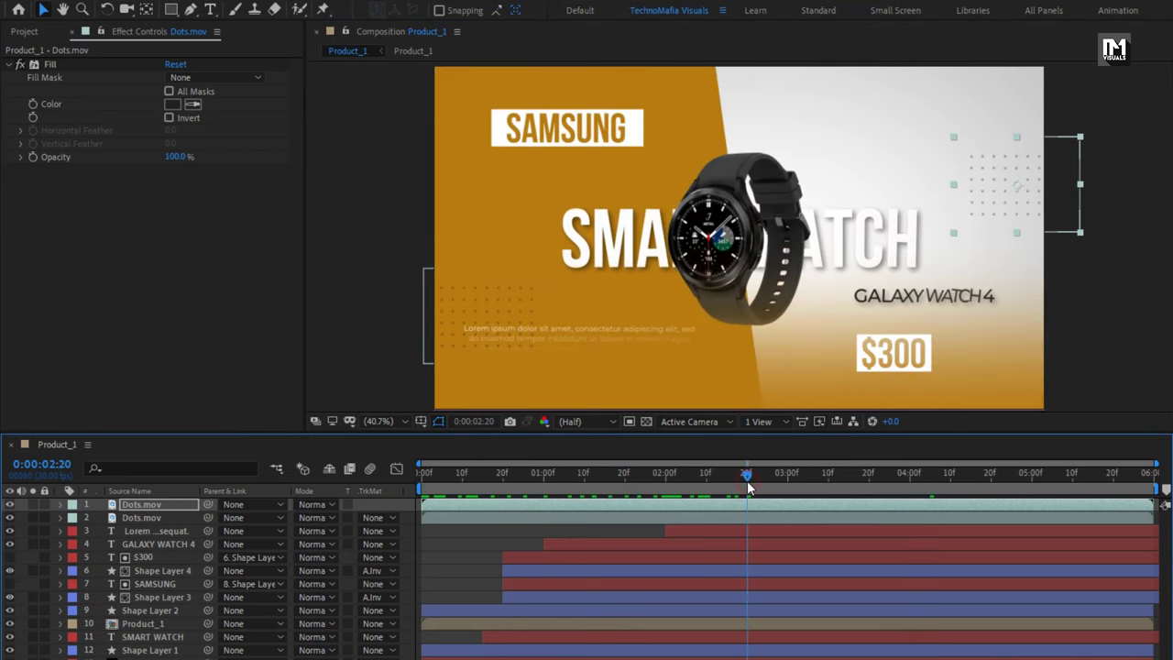
# Add Lines.mov centred over the whole frame as the top layer and preview the motion.
pyautogui.click(25, 31)
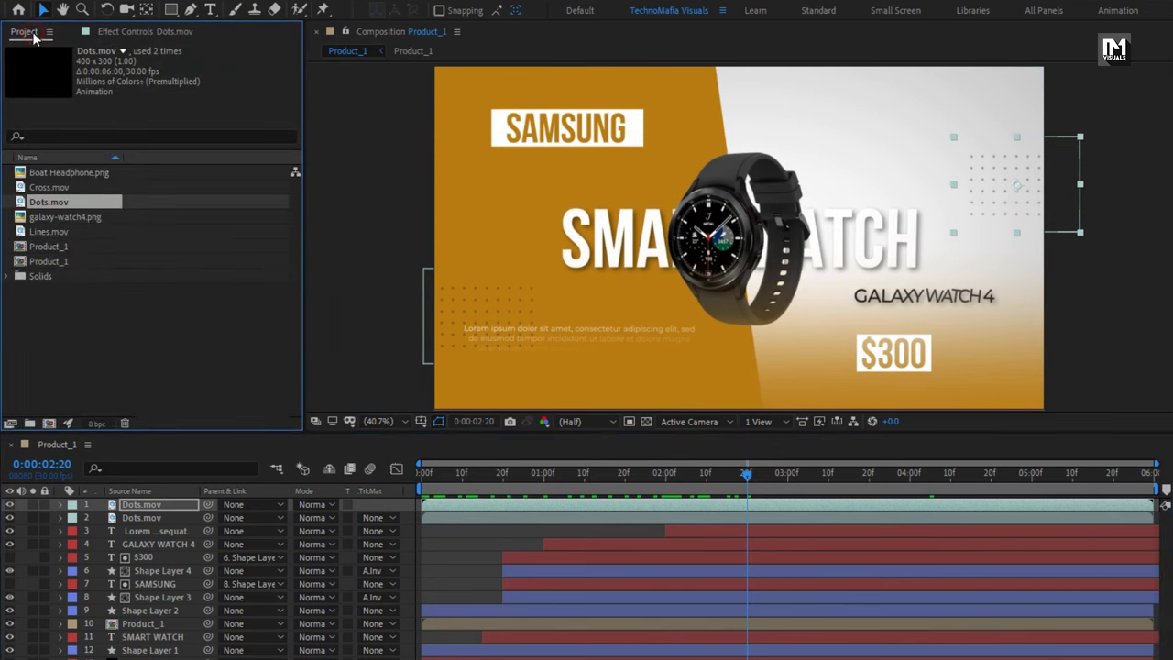
pyautogui.click(55, 231)
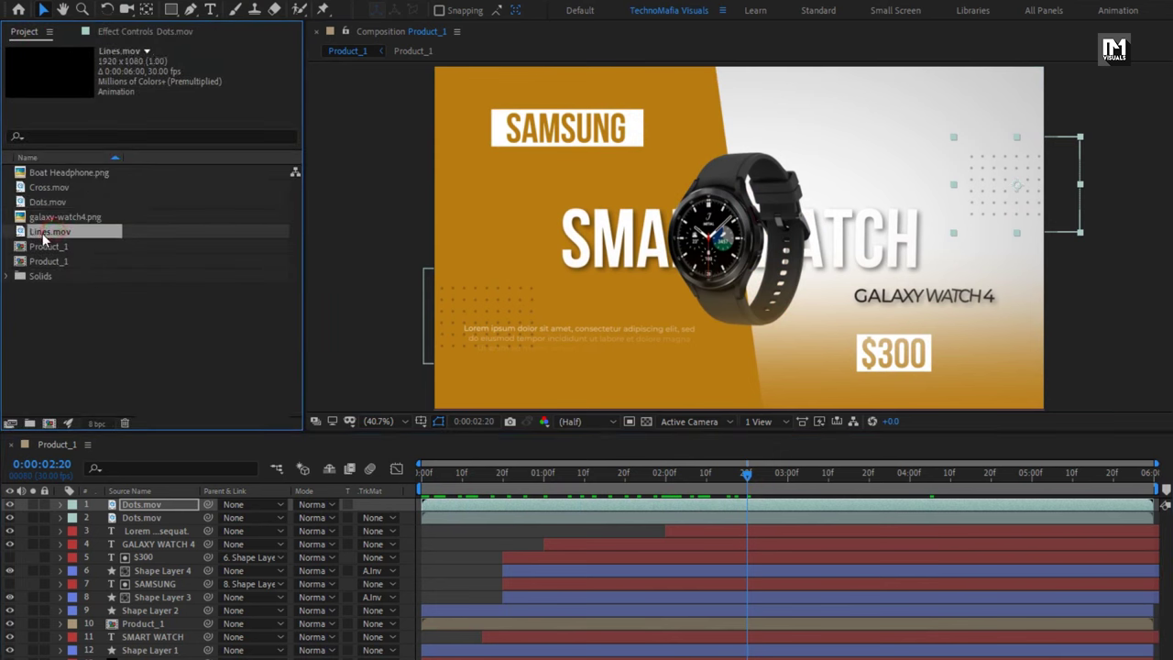
pyautogui.moveTo(55, 231); pyautogui.dragTo(742, 240)
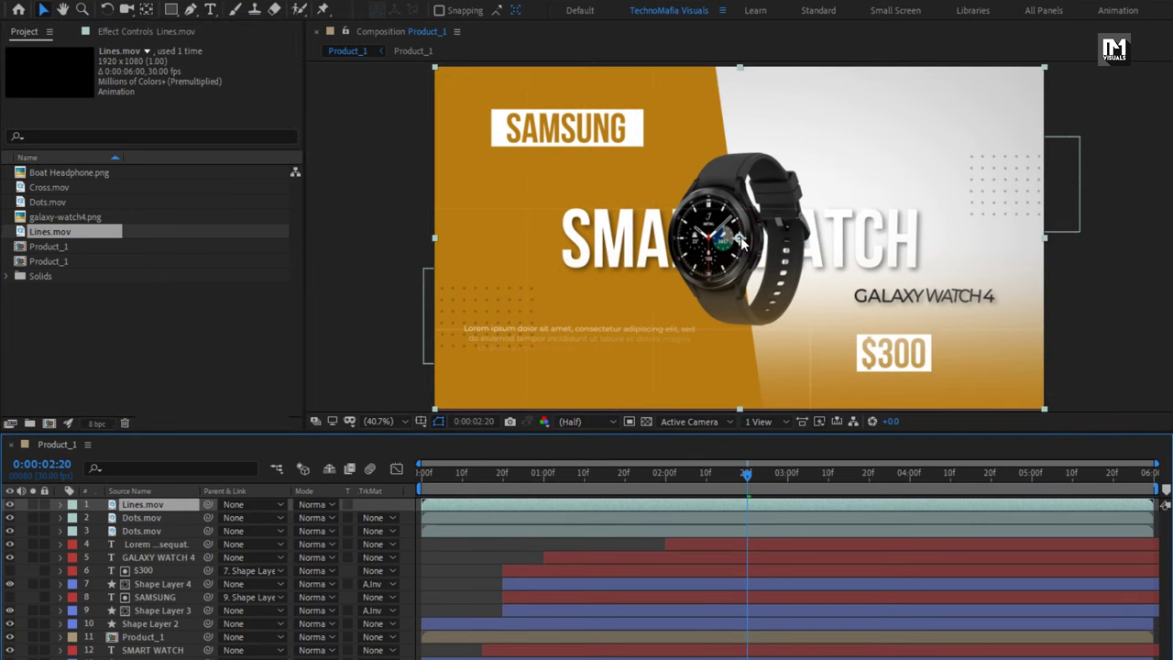
pyautogui.moveTo(454, 478); pyautogui.dragTo(884, 479)
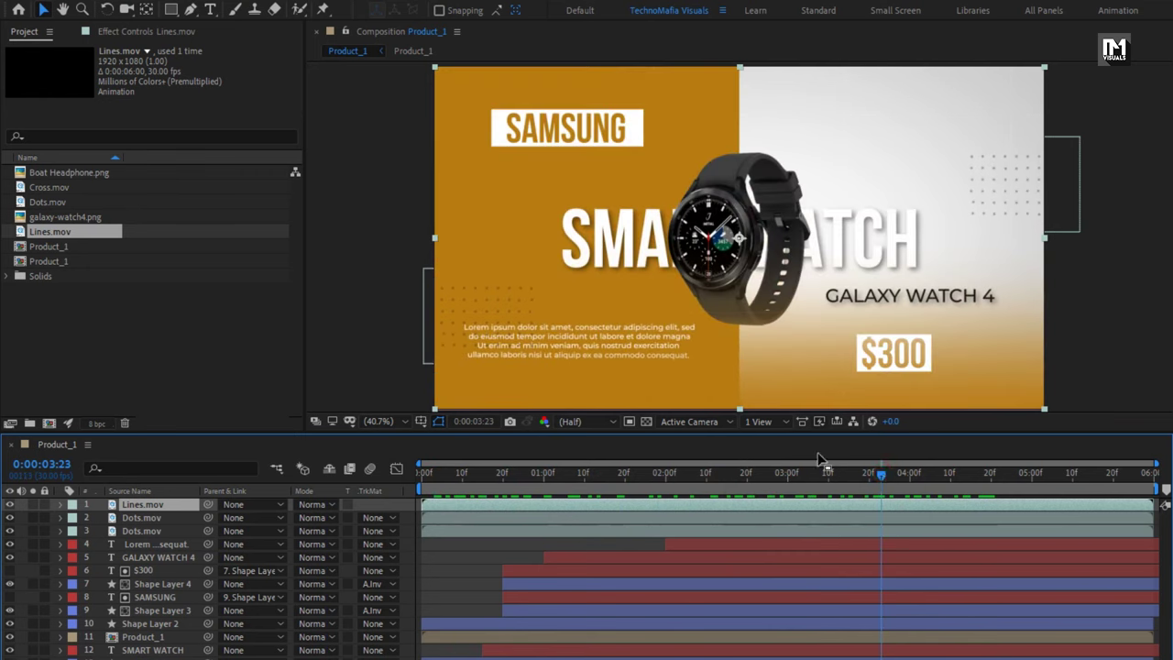
# Place three Cross.mov clips: before the SMART WATCH title, above WATCH on the white side, and just before the $300 box; preview them.
pyautogui.click(42, 187)
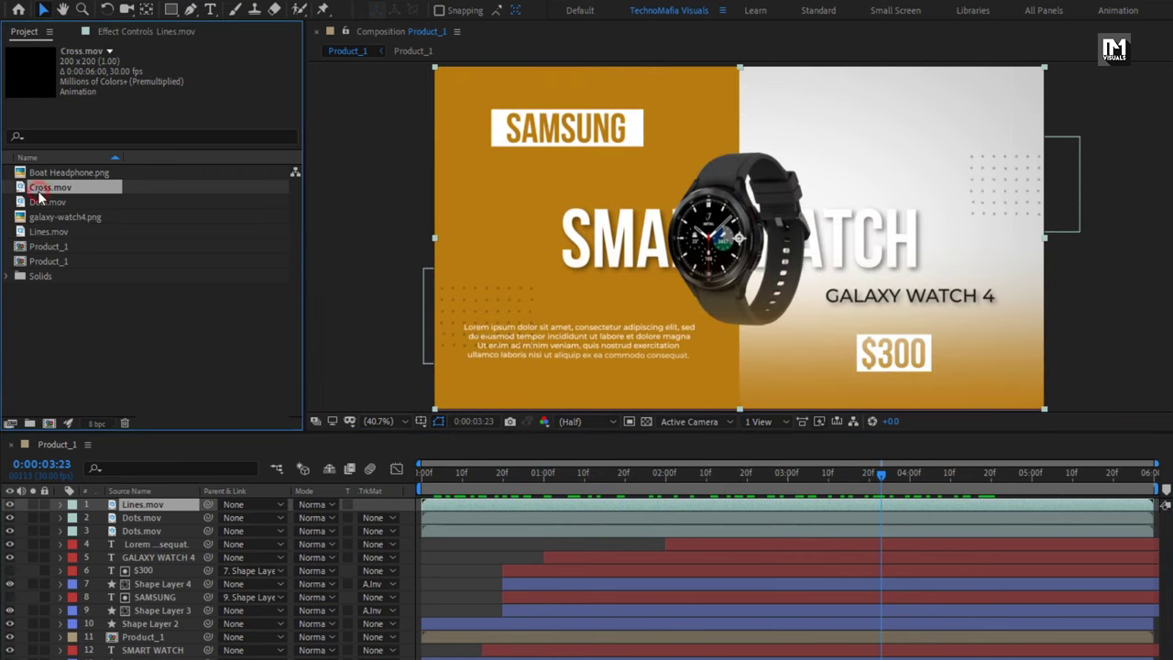
pyautogui.moveTo(41, 188); pyautogui.dragTo(494, 247)
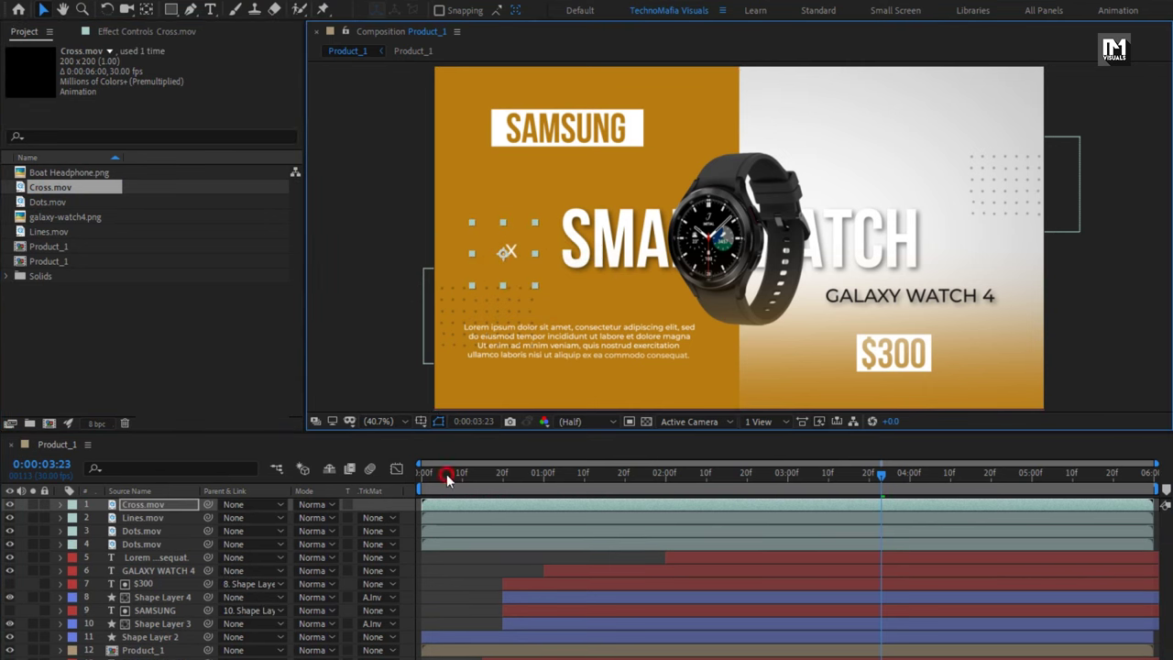
pyautogui.moveTo(446, 471); pyautogui.dragTo(873, 476)
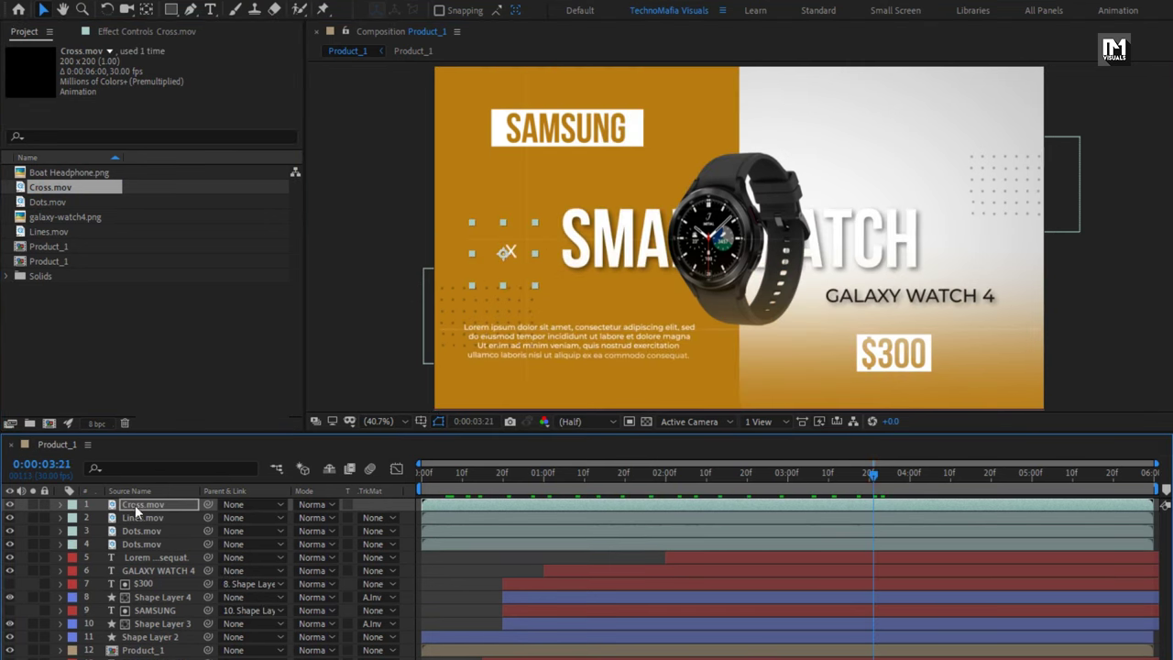
pyautogui.moveTo(32, 199); pyautogui.dragTo(865, 135)
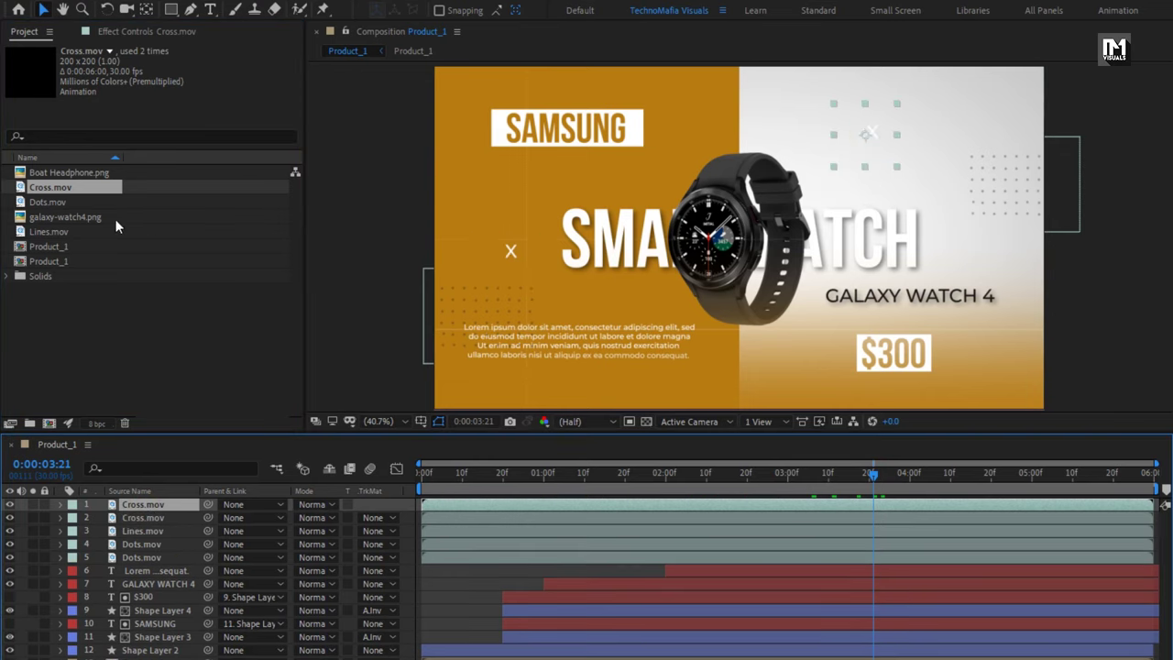
pyautogui.moveTo(56, 187); pyautogui.dragTo(823, 346)
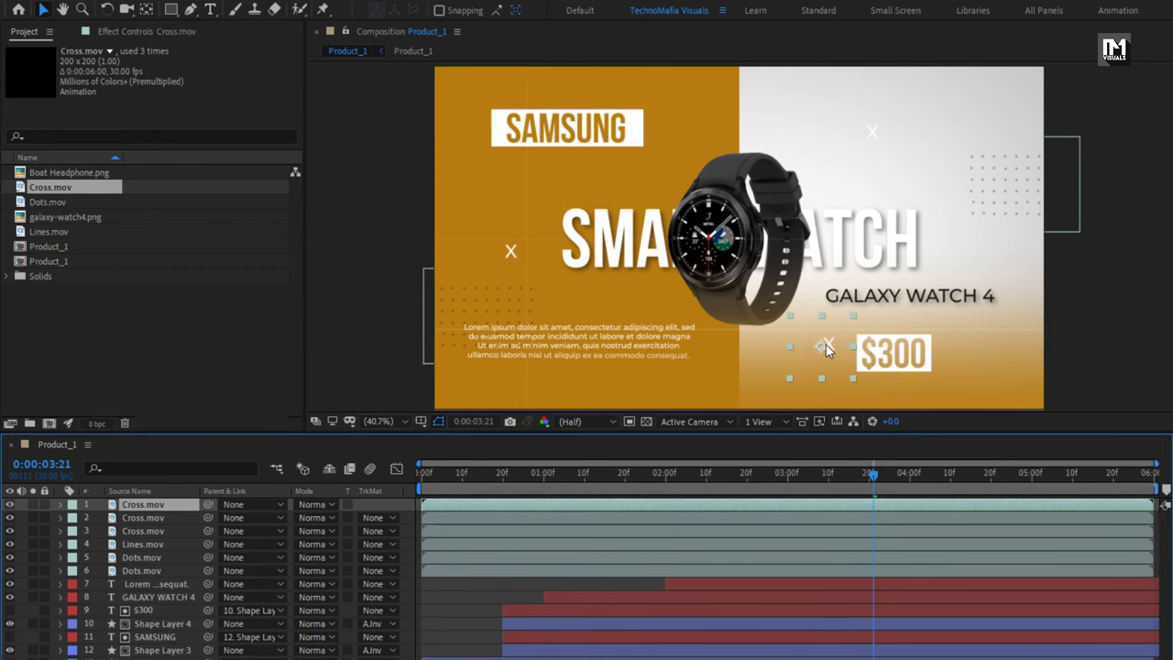
pyautogui.moveTo(484, 488); pyautogui.dragTo(1044, 486)
pyautogui.moveTo(886, 495); pyautogui.dragTo(662, 489)
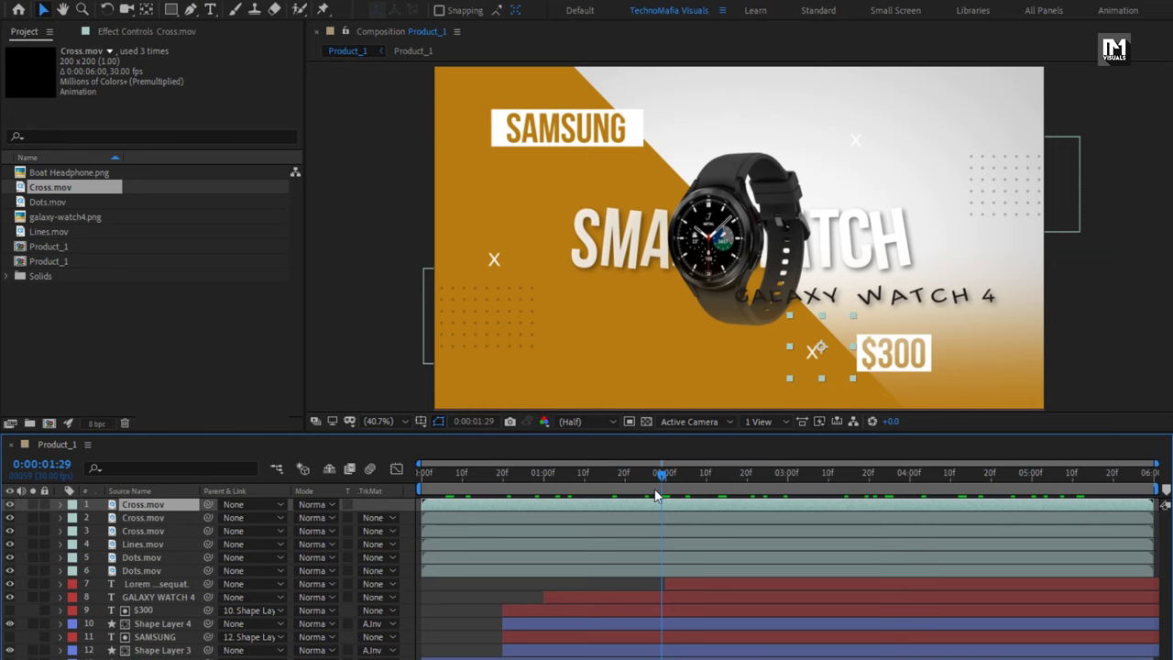
# Import the Light video from the Footages folder into the project.
pyautogui.click(167, 330)
pyautogui.rightClick(158, 336)
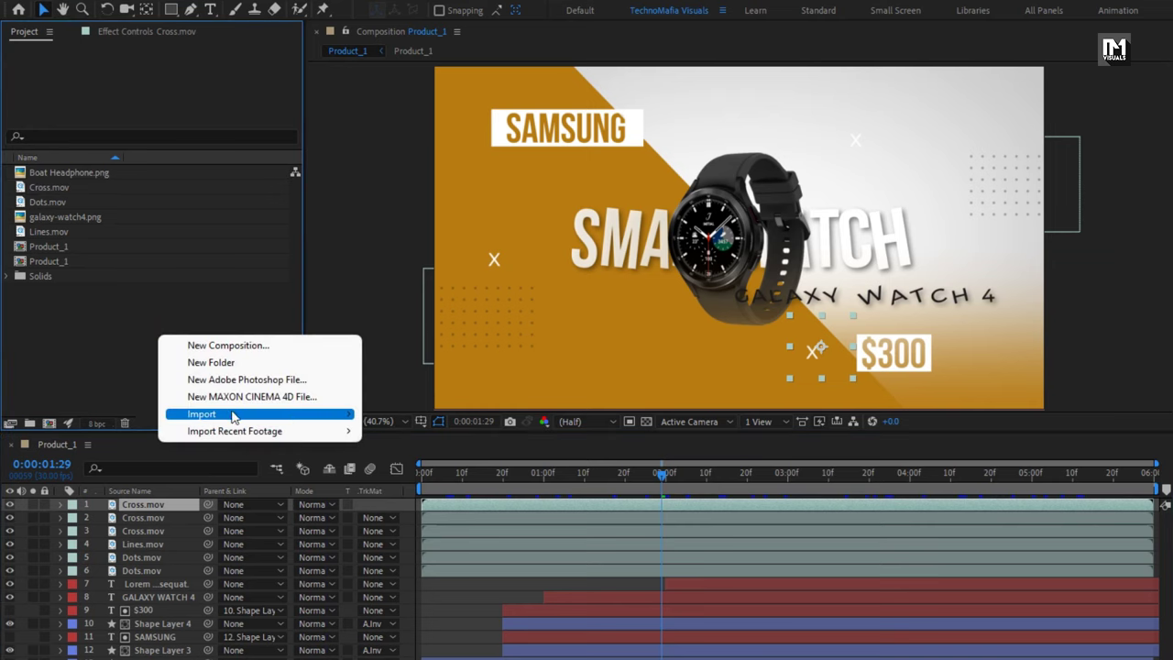
pyautogui.moveTo(233, 417)
pyautogui.click(394, 417)
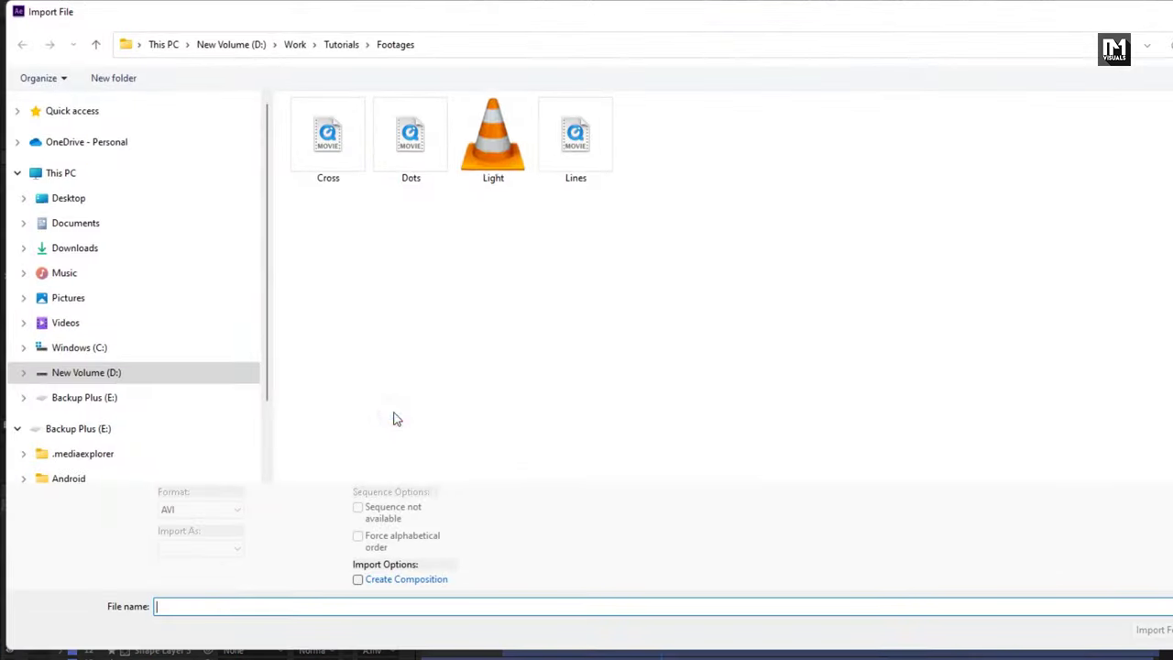
pyautogui.click(486, 161)
pyautogui.doubleClick(485, 158)
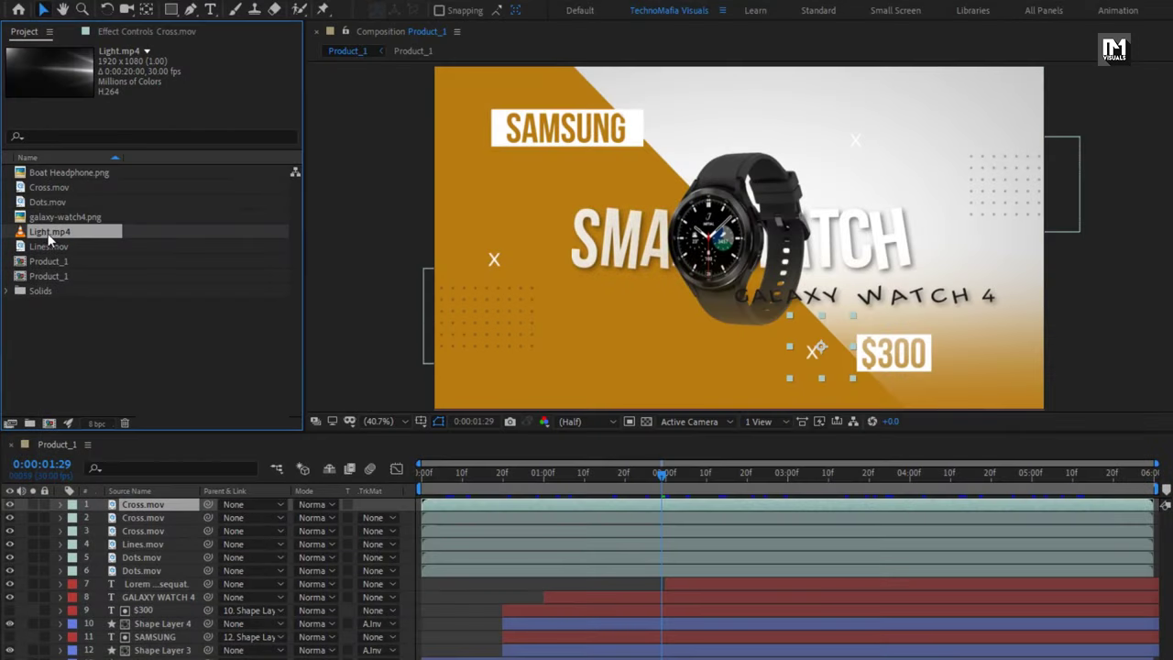
# Add Light.mp4 as the top layer, set its blending mode to Screen, and preview up to 0:00:05:11.
pyautogui.moveTo(50, 236); pyautogui.dragTo(183, 500)
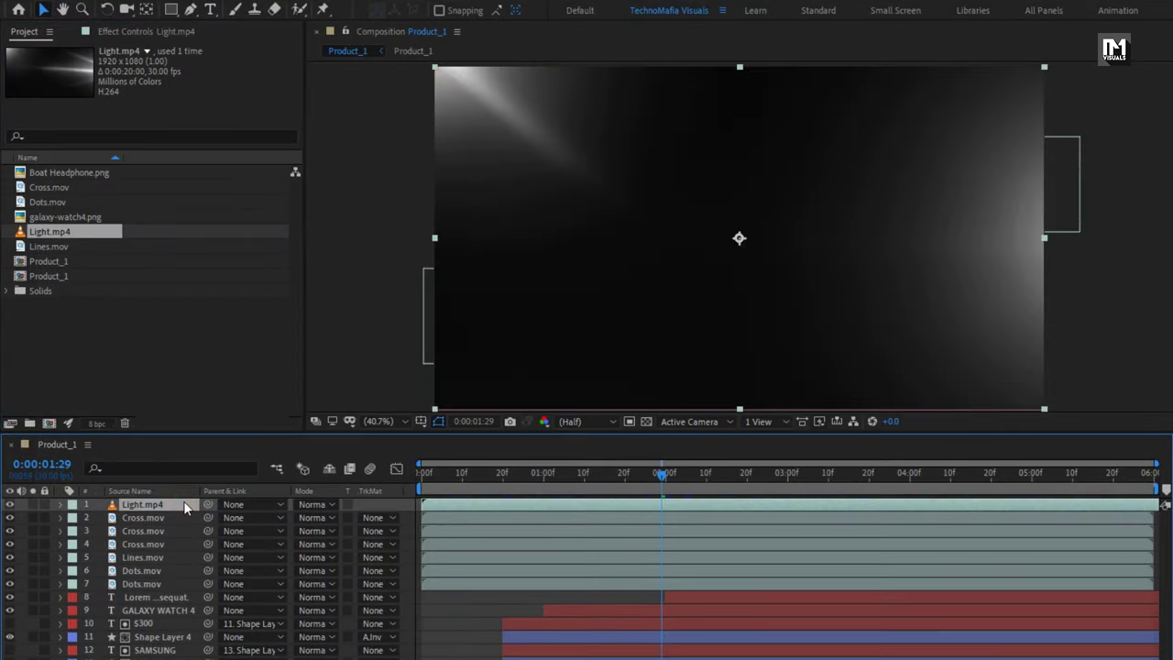
pyautogui.click(309, 504)
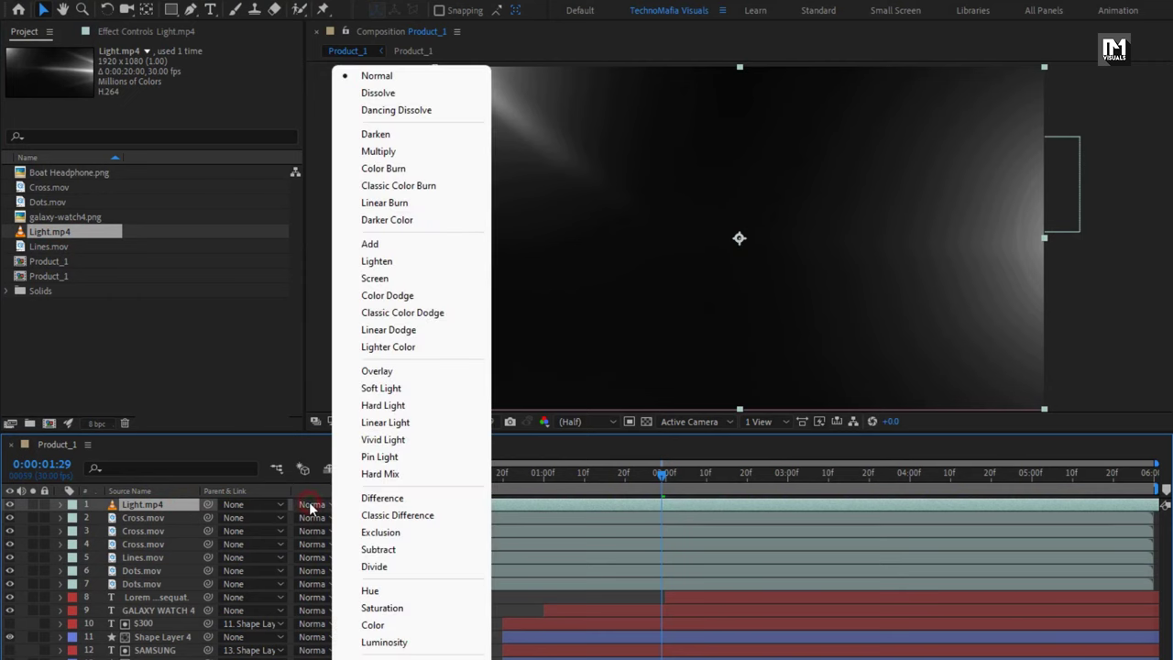
pyautogui.click(376, 279)
pyautogui.moveTo(438, 483); pyautogui.dragTo(1079, 475)
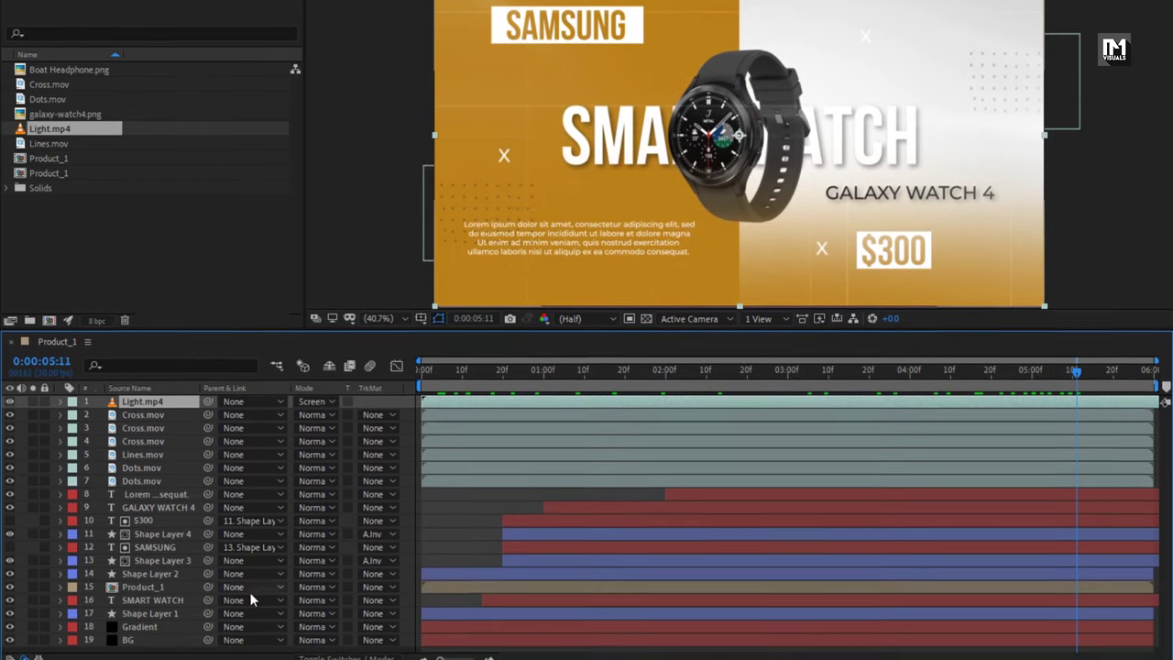
# Duplicate the SMART WATCH text layer, move the copy to the top of the stack, and swap its fill and stroke for outlined text.
pyautogui.click(152, 593)
pyautogui.hotkey('ctrl', 'd')
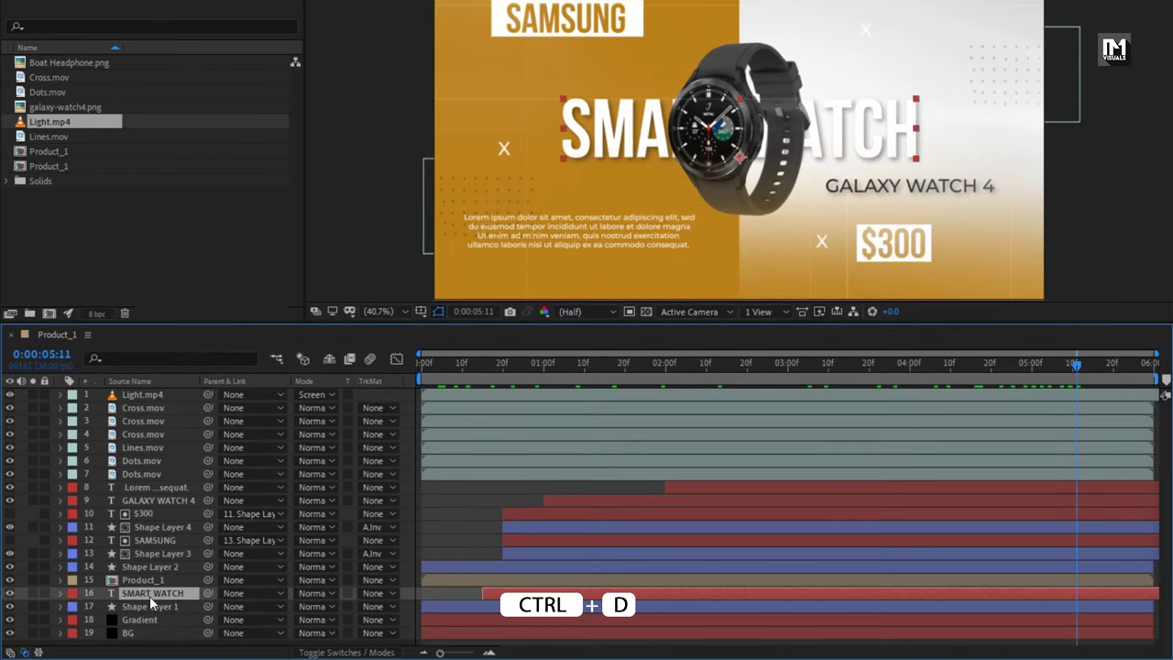
pyautogui.moveTo(149, 596); pyautogui.dragTo(168, 395)
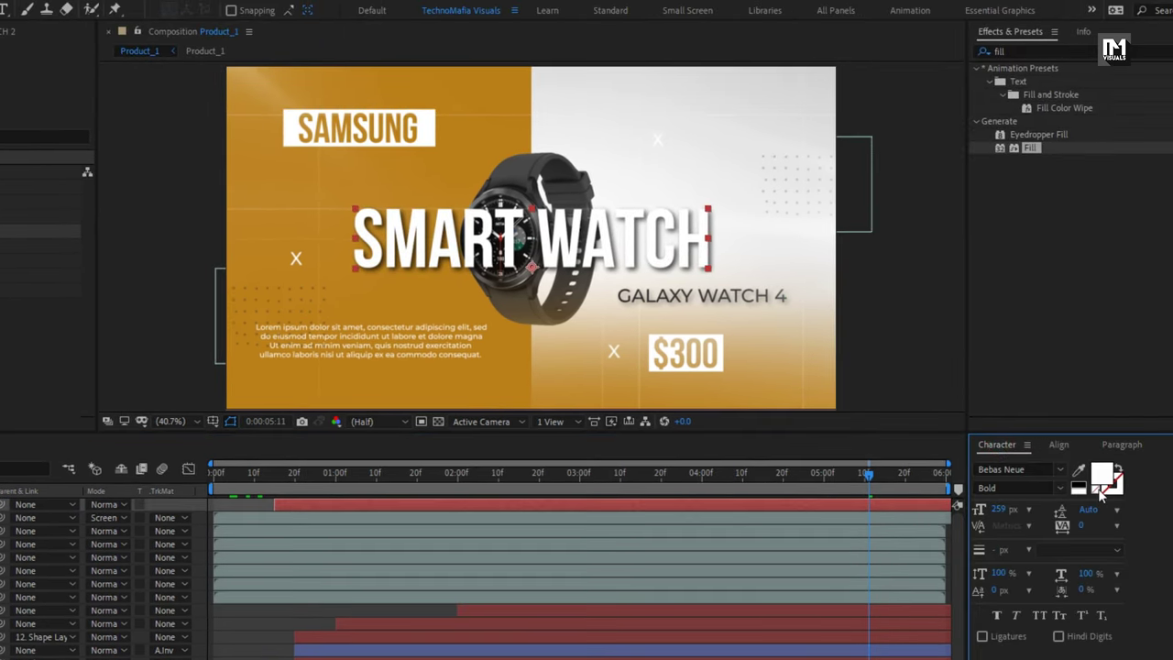
pyautogui.click(1119, 471)
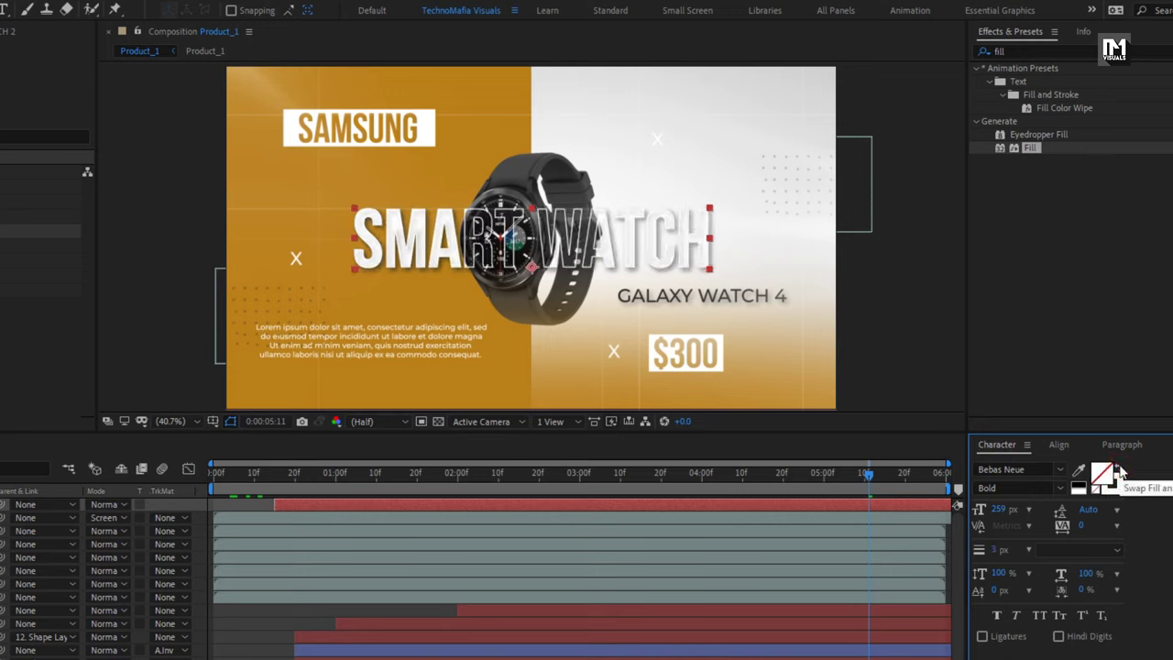
# Set the outlined SMART WATCH copy's stroke width to 2 px and preview the title animation.
pyautogui.click(997, 551)
pyautogui.write('2')
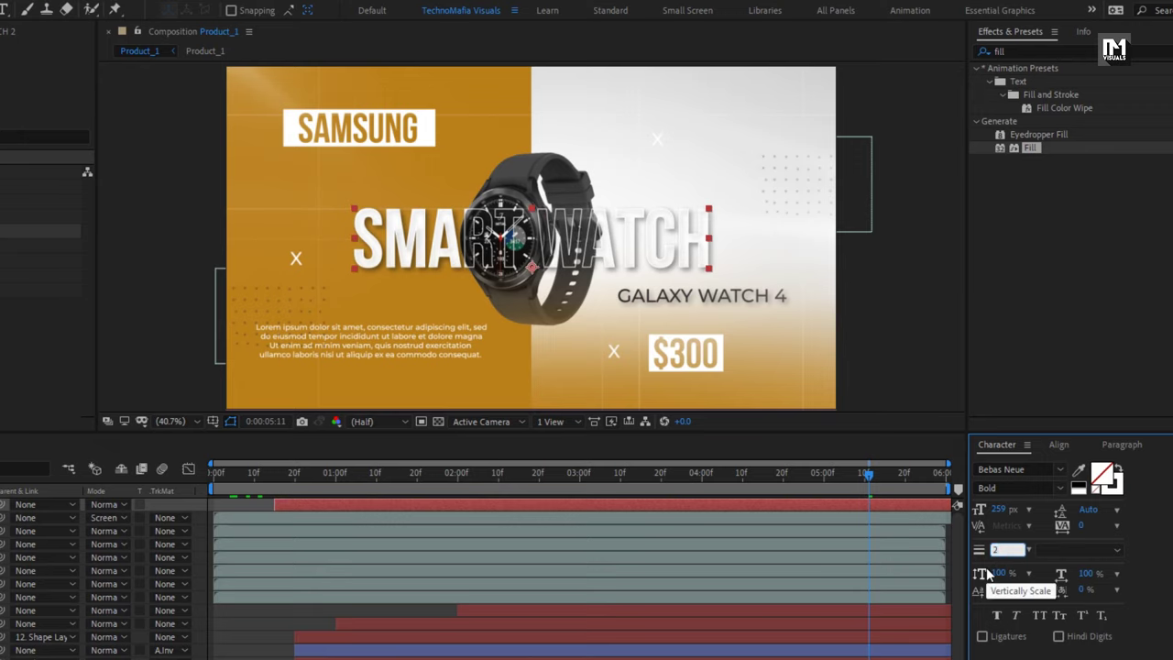
pyautogui.press('Return')
pyautogui.click(281, 478)
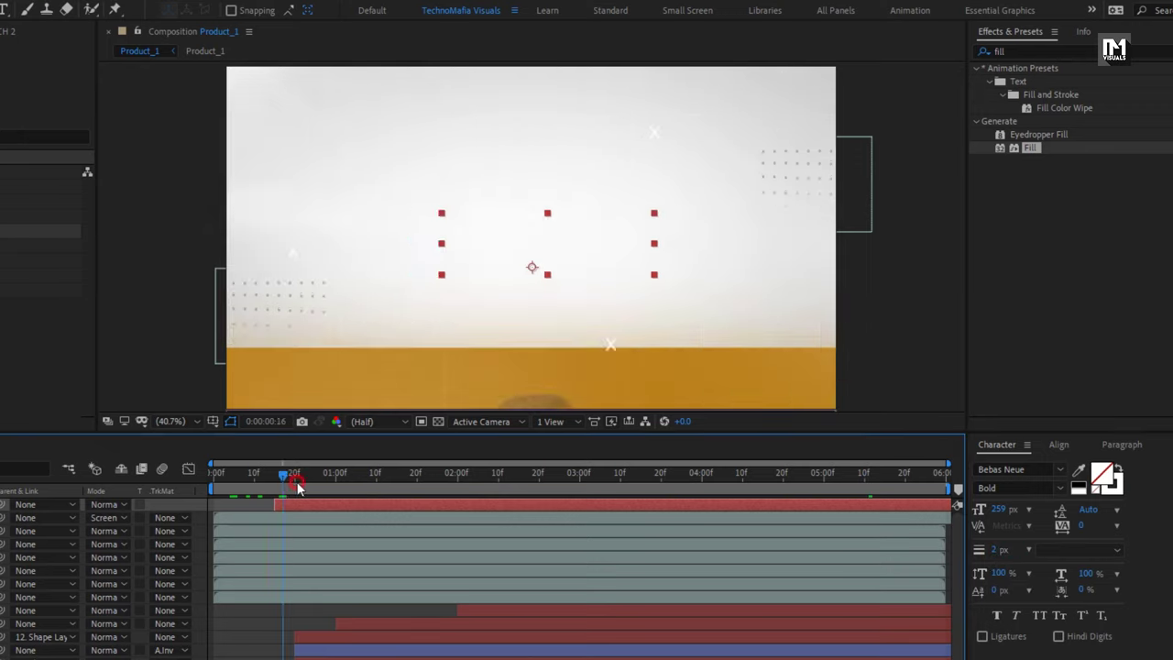
pyautogui.moveTo(298, 487); pyautogui.dragTo(619, 483)
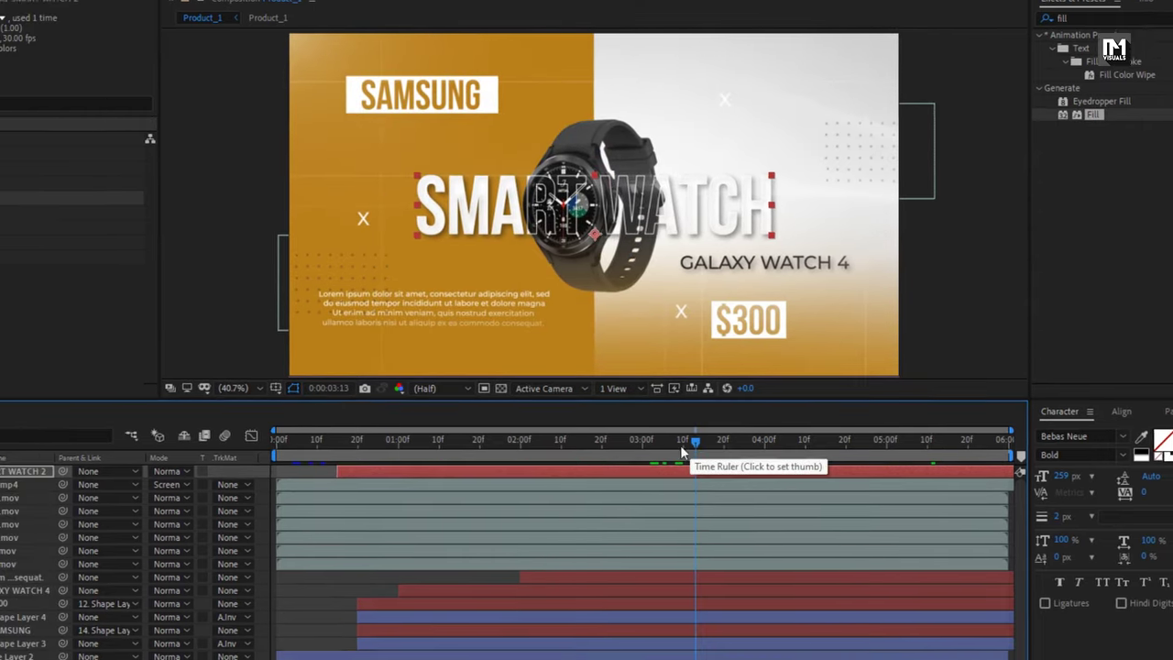
# Make every layer from SMART WATCH 2 down to the filled SMART WATCH title 3D, leaving Light.mp4 as a 2D layer.
pyautogui.click(356, 647)
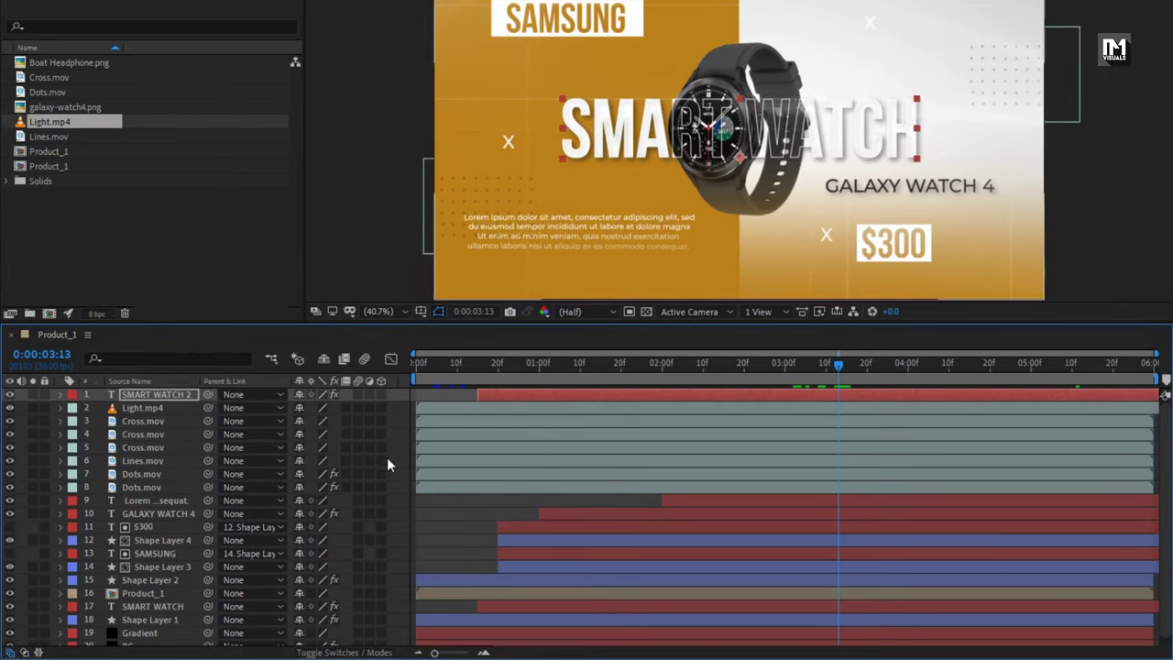
pyautogui.click(381, 395)
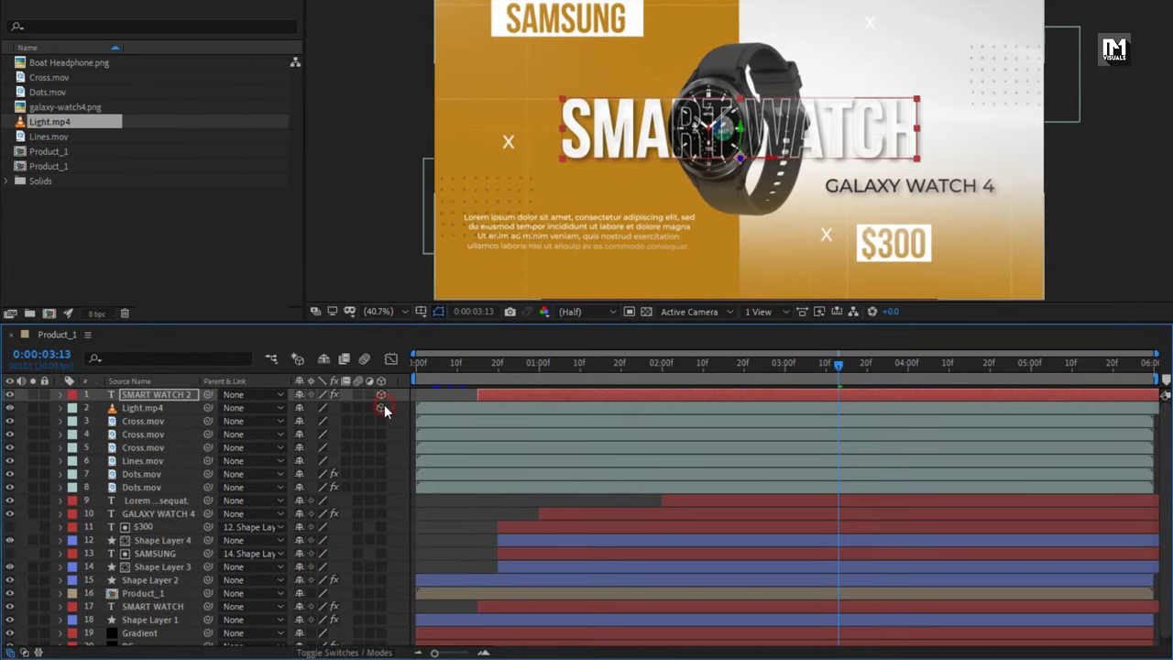
pyautogui.moveTo(383, 422); pyautogui.dragTo(381, 598)
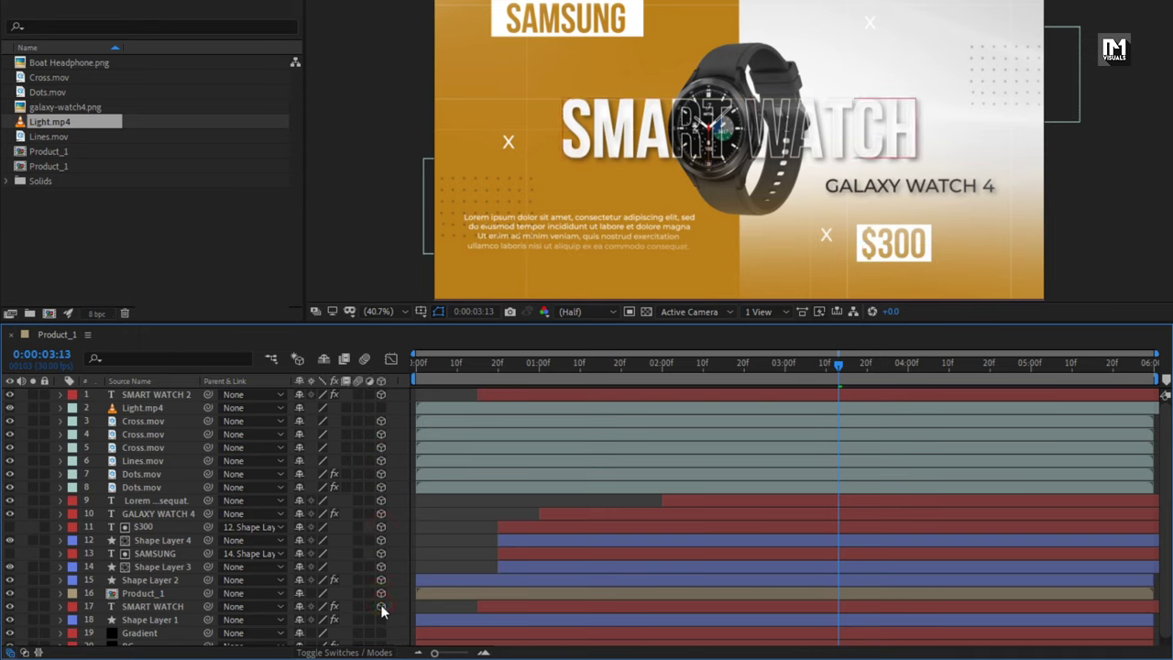
# Add a two-node camera with the 50mm preset to the Product_1 composition.
pyautogui.rightClick(349, 395)
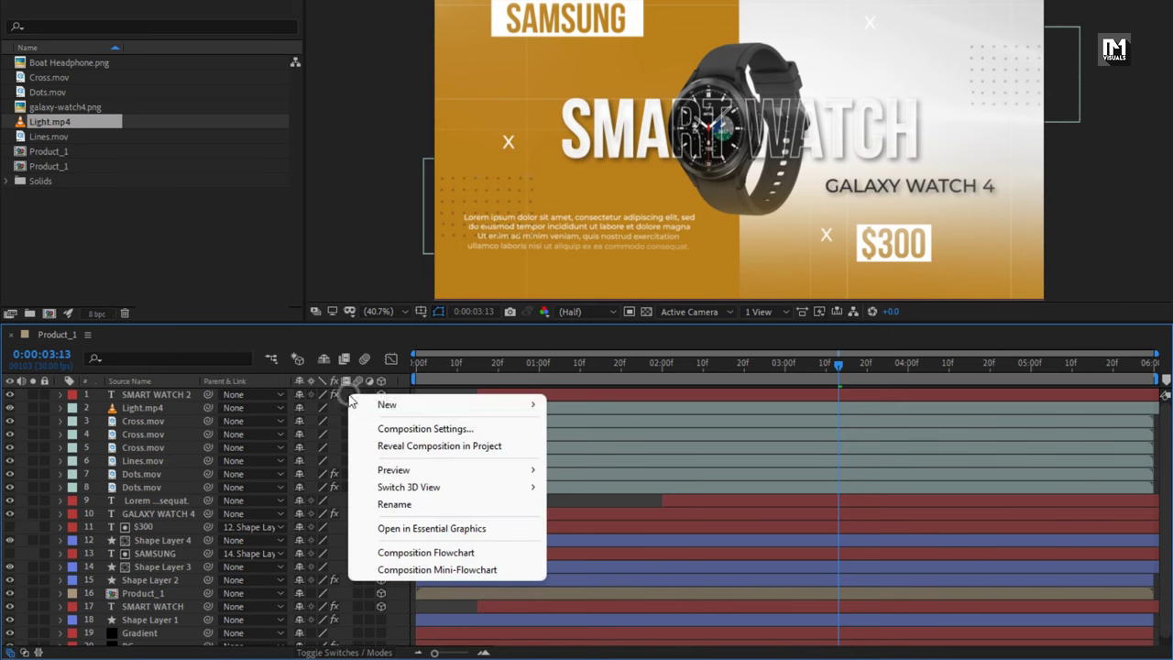
pyautogui.moveTo(516, 409)
pyautogui.click(598, 478)
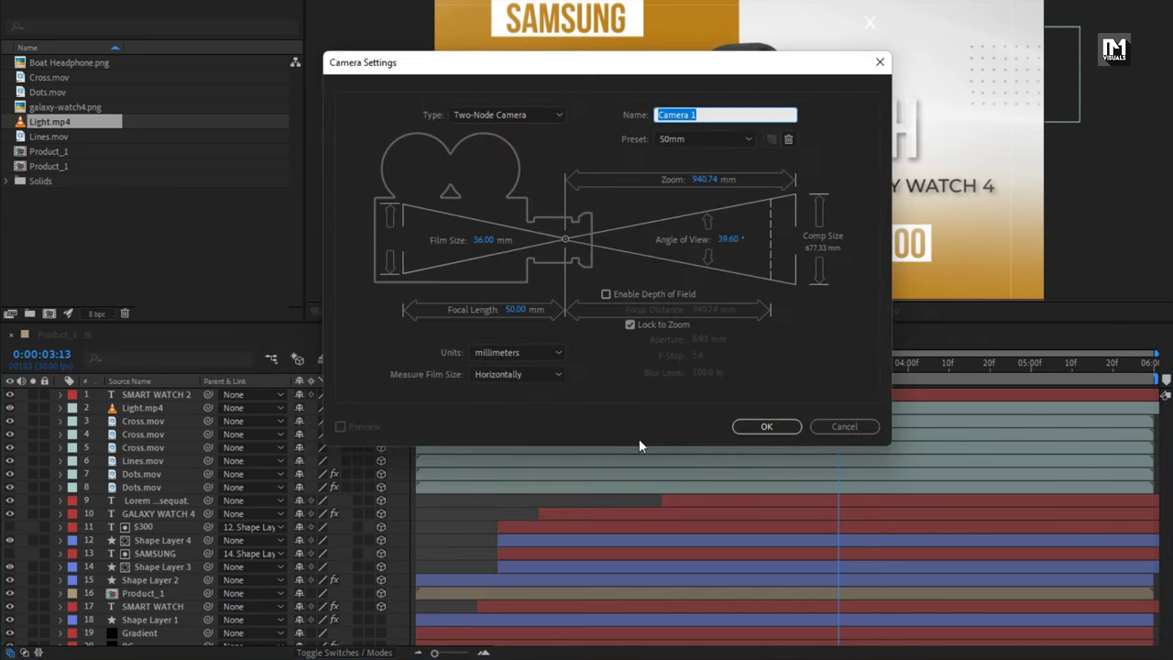
pyautogui.click(766, 426)
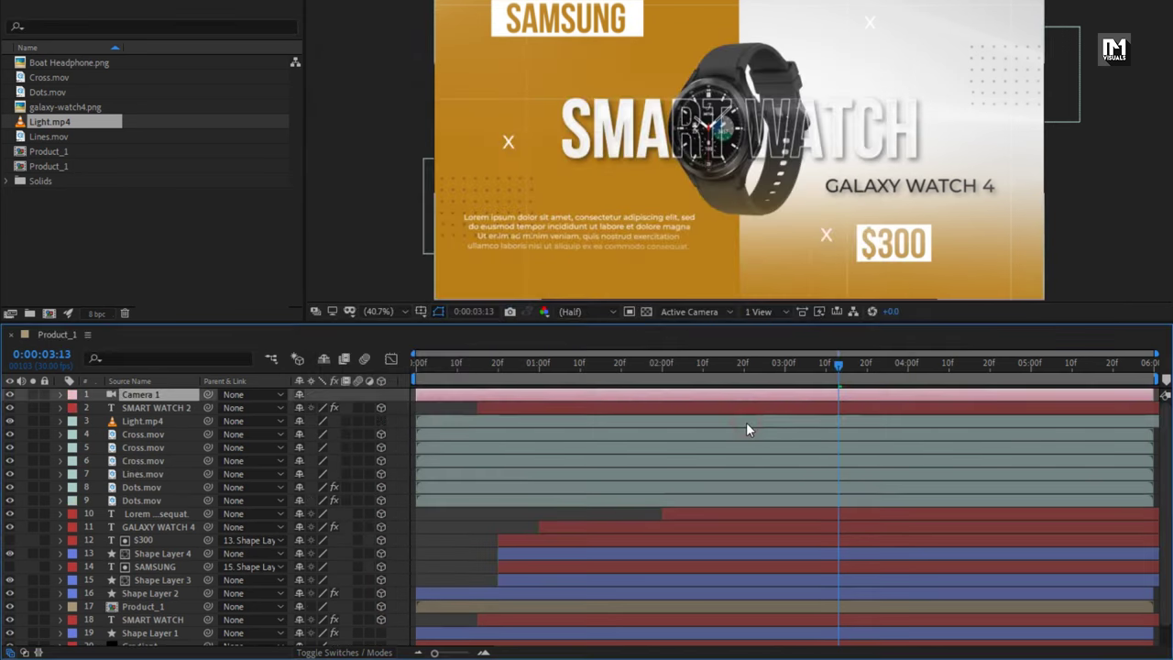
# Add a null object above the camera, make it 3D, and parent Camera 1 to it.
pyautogui.rightClick(336, 397)
pyautogui.moveTo(440, 406)
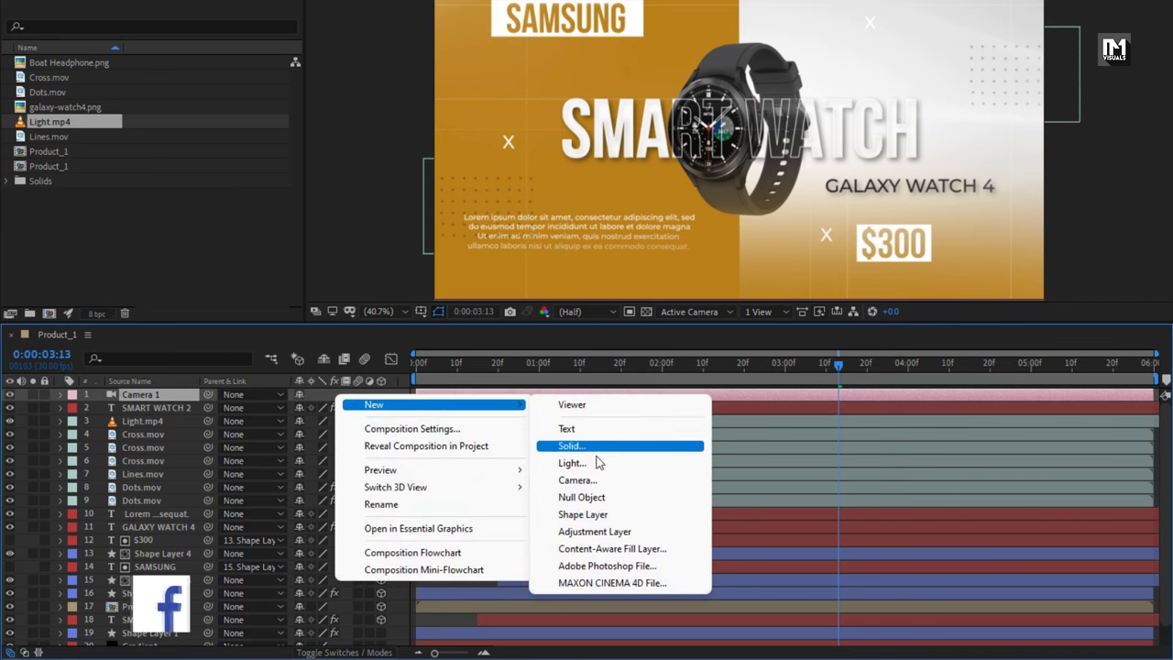
pyautogui.click(581, 497)
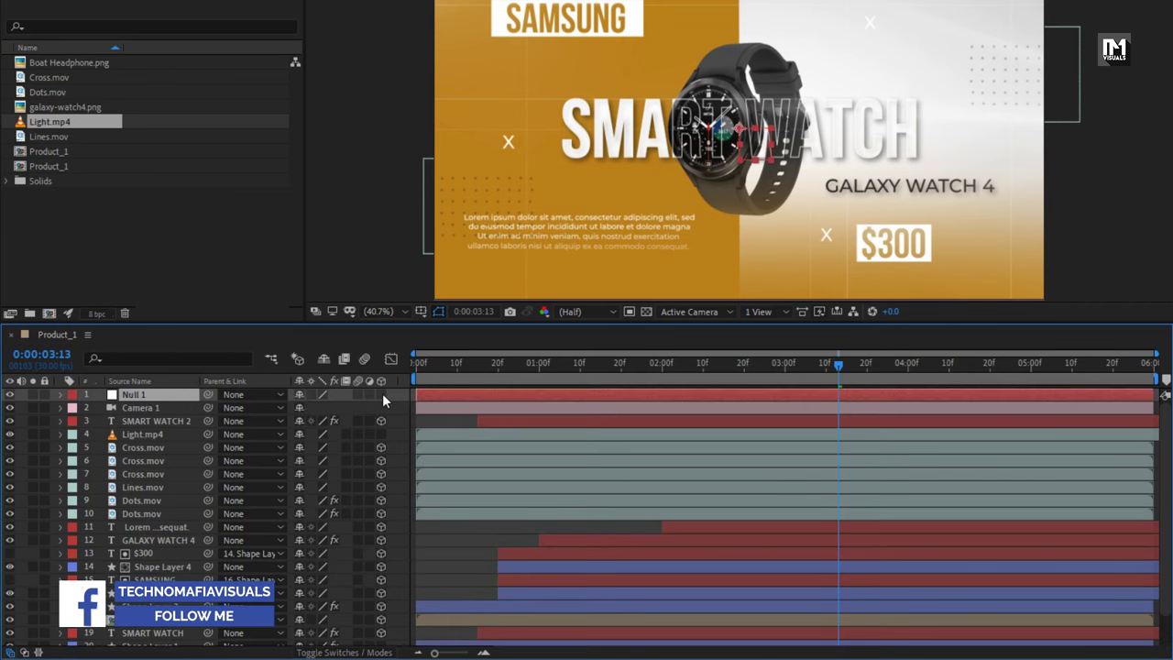
pyautogui.click(156, 408)
pyautogui.click(247, 407)
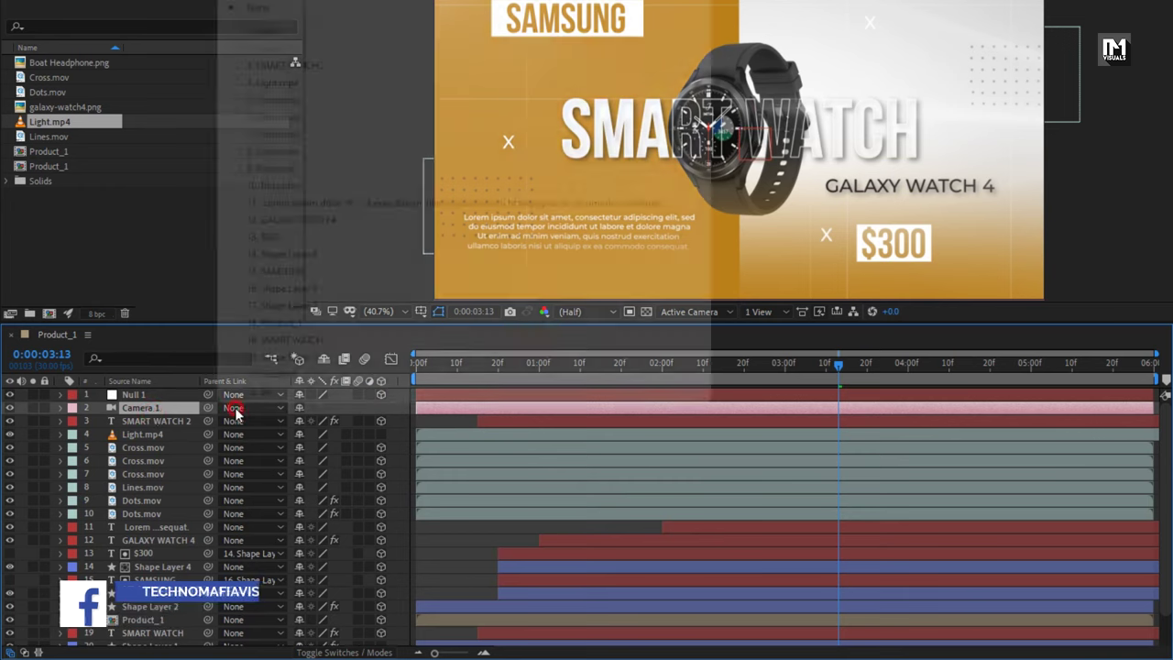
pyautogui.click(303, 35)
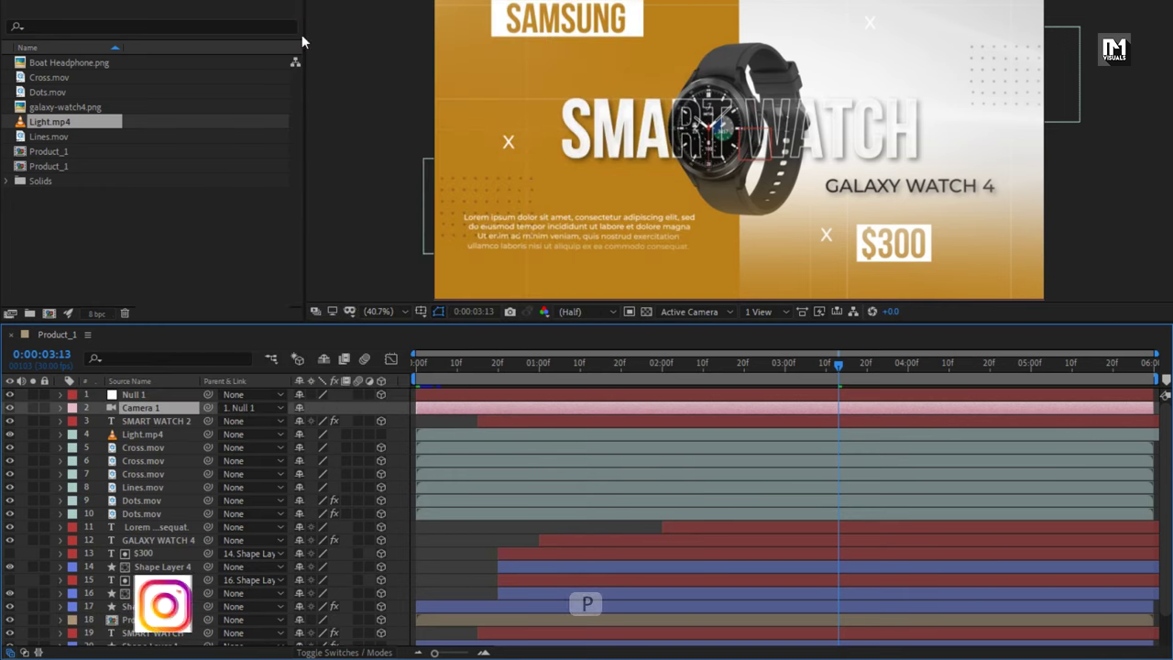
# Keyframe Null 1's Position at 960, 540, 0 at 0:00:05:29 and with a higher Z value at the first frame, then preview the move.
pyautogui.click(165, 396)
pyautogui.press('p')
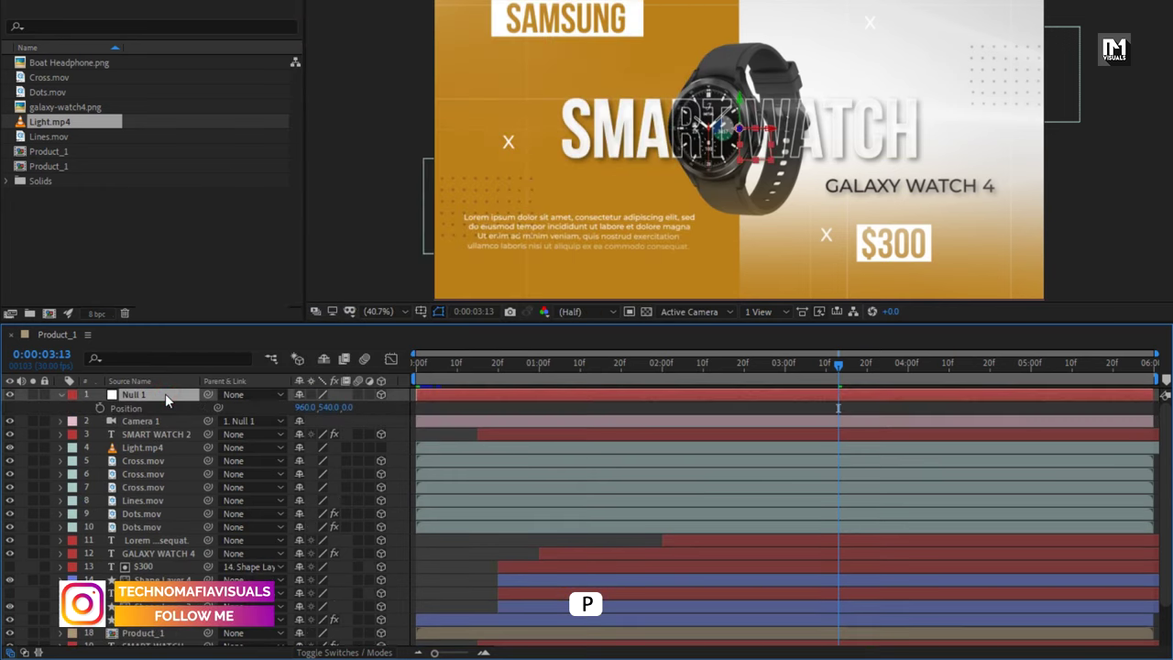
pyautogui.moveTo(838, 364); pyautogui.dragTo(1152, 367)
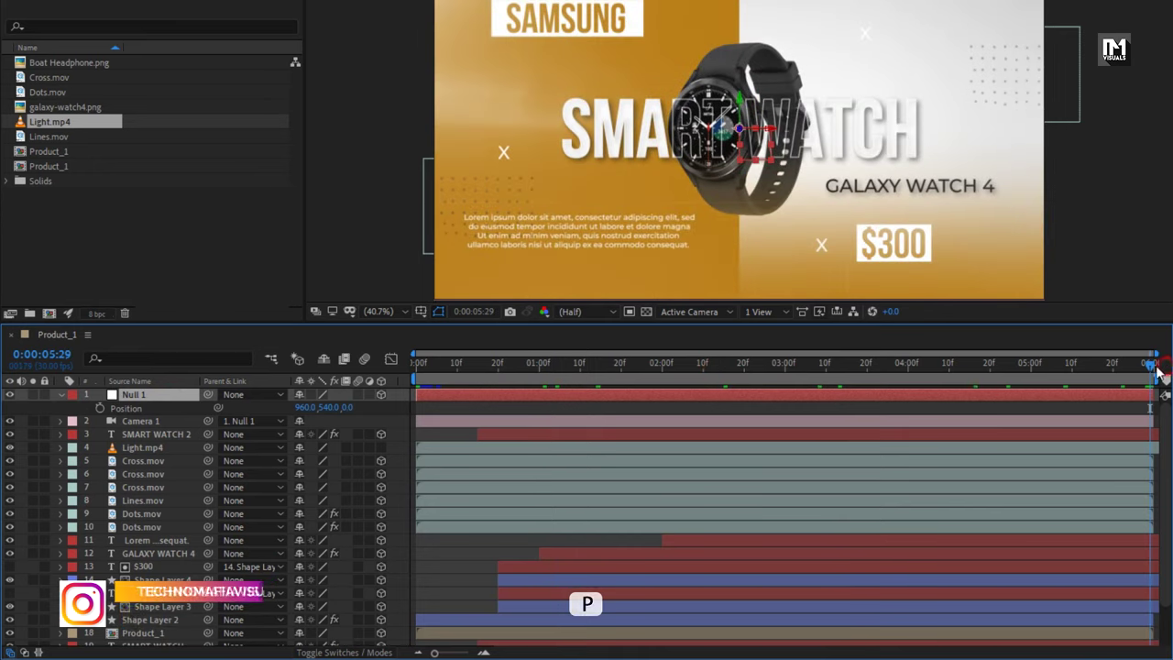
pyautogui.click(97, 408)
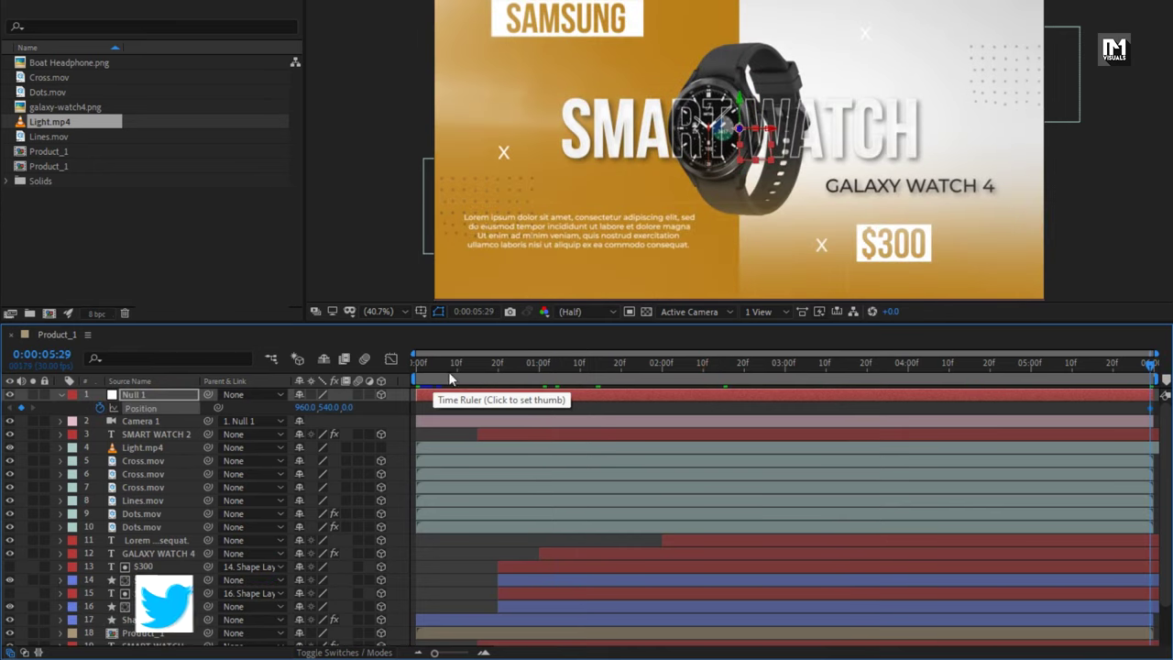
pyautogui.moveTo(448, 371); pyautogui.dragTo(589, 410)
pyautogui.moveTo(415, 367); pyautogui.dragTo(942, 365)
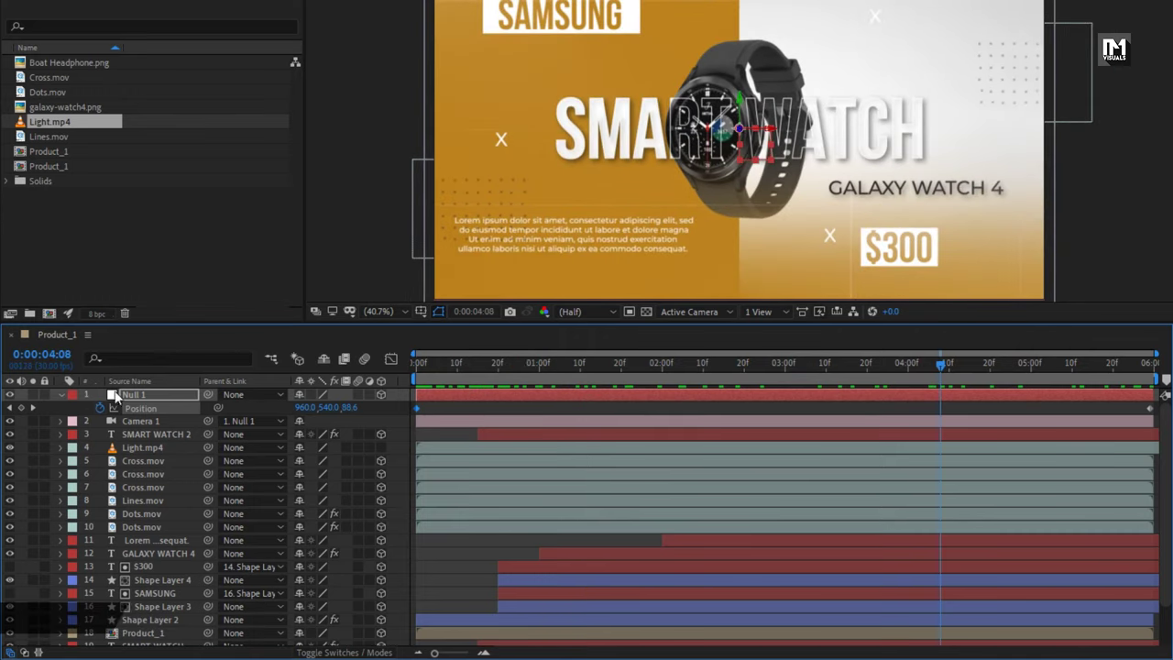
pyautogui.click(61, 395)
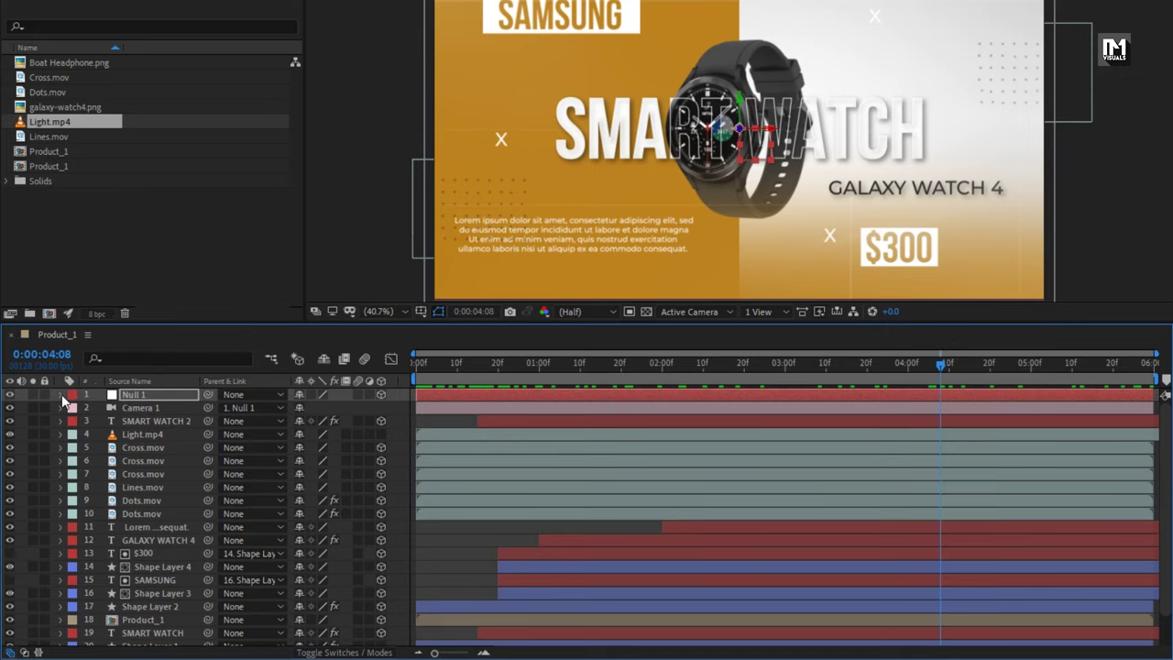
# Rename the nested watch image composition as ProductMedia_1 and duplicate it in the project.
pyautogui.click(64, 166)
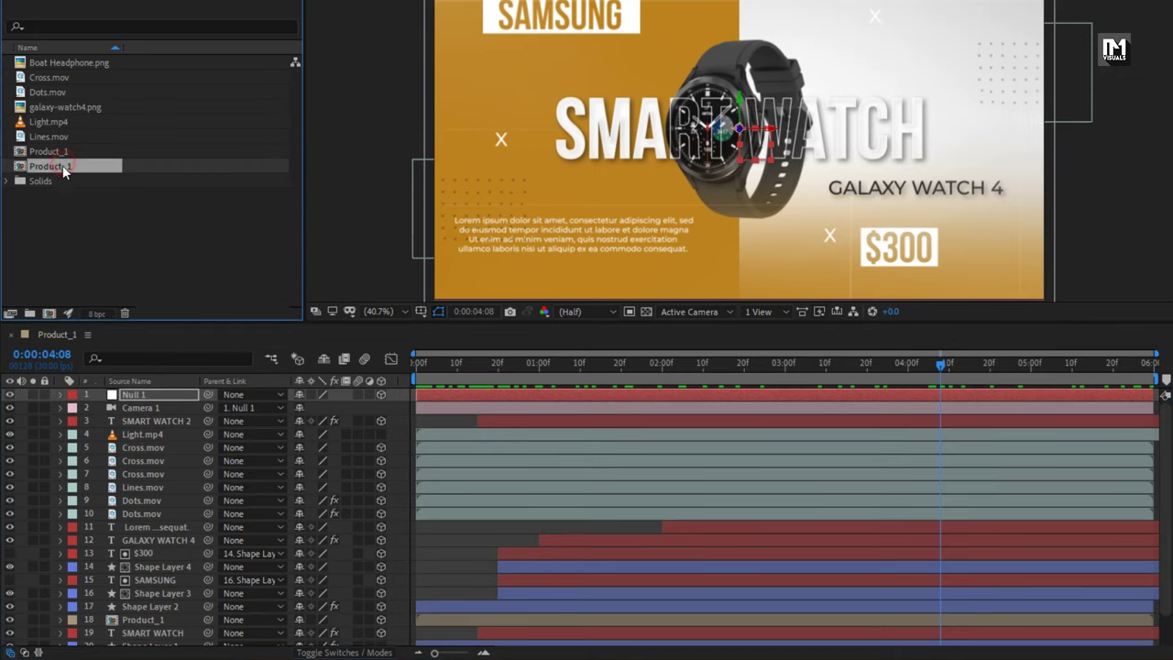
pyautogui.press('Return')
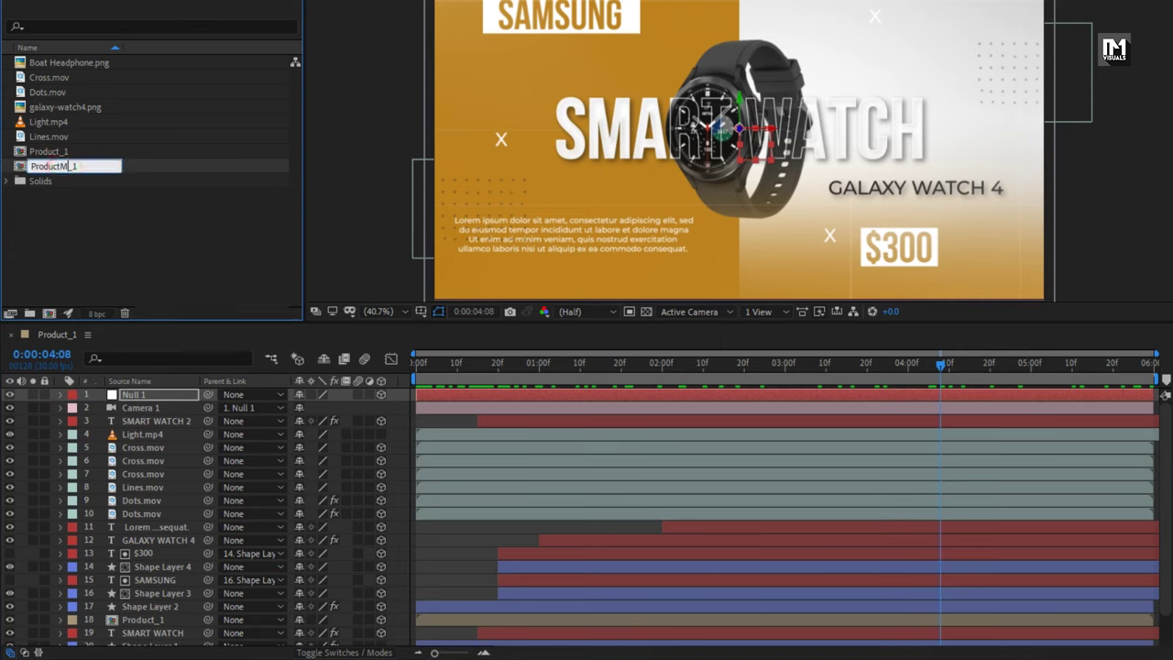
pyautogui.write('Media')
pyautogui.press('Return')
pyautogui.hotkey('ctrl', 'd')
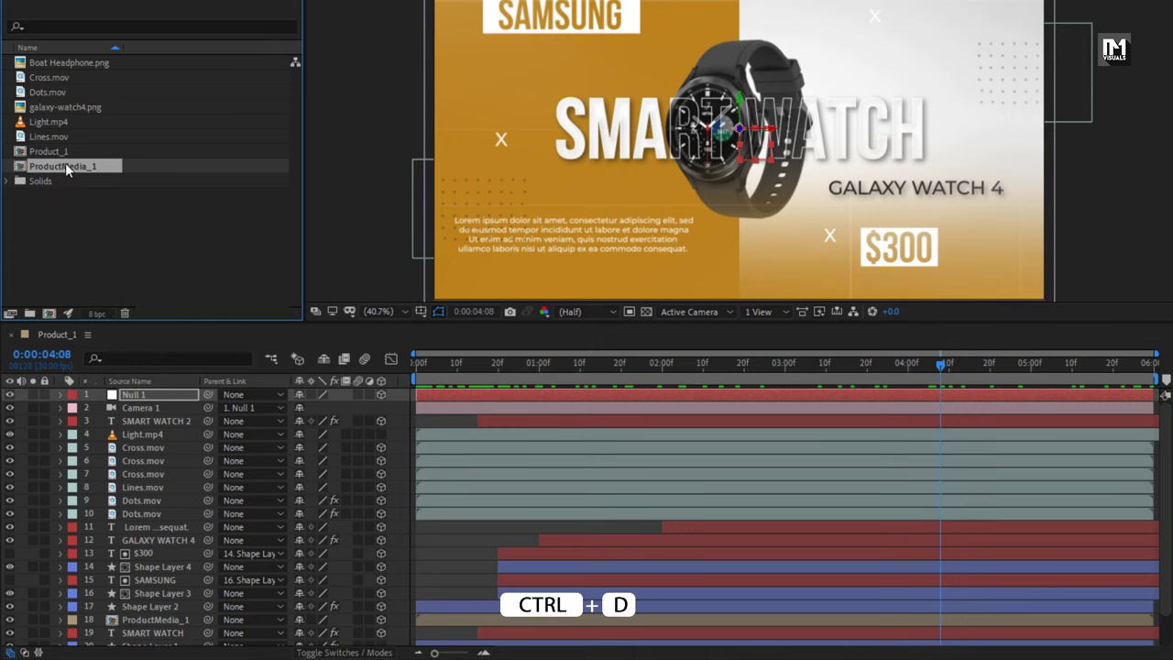
pyautogui.hotkey('ctrl', 'd')
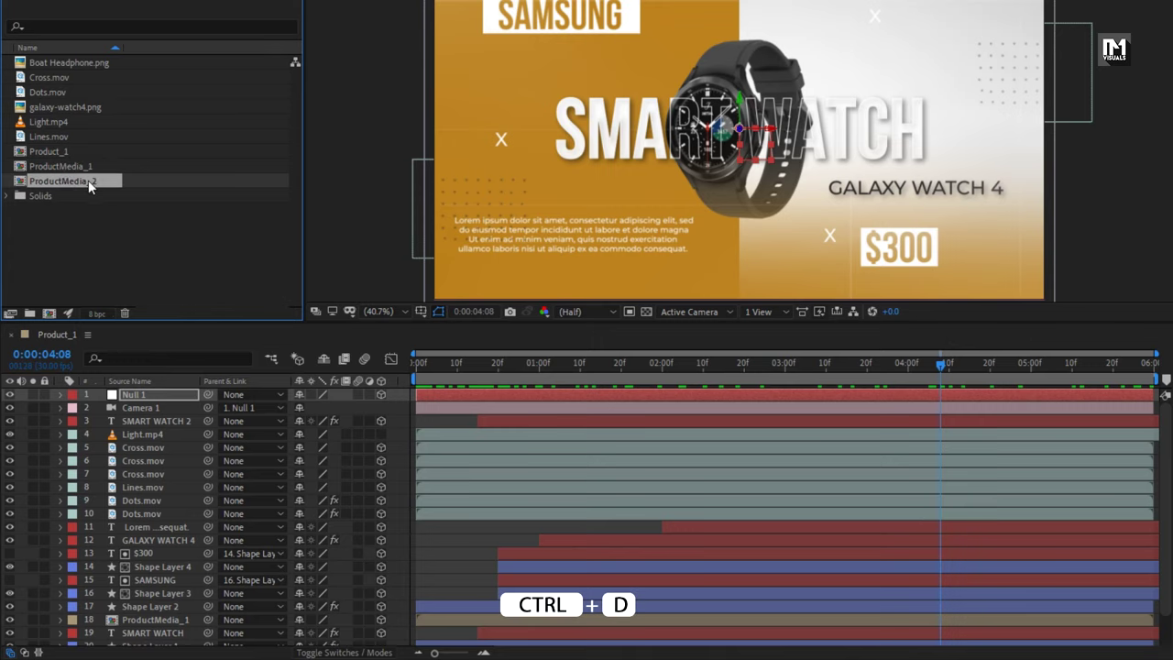
# In ProductMedia_2, delete the watch image, add Boat Headphone.png instead, and scale it to 124%.
pyautogui.doubleClick(72, 181)
pyautogui.click(158, 396)
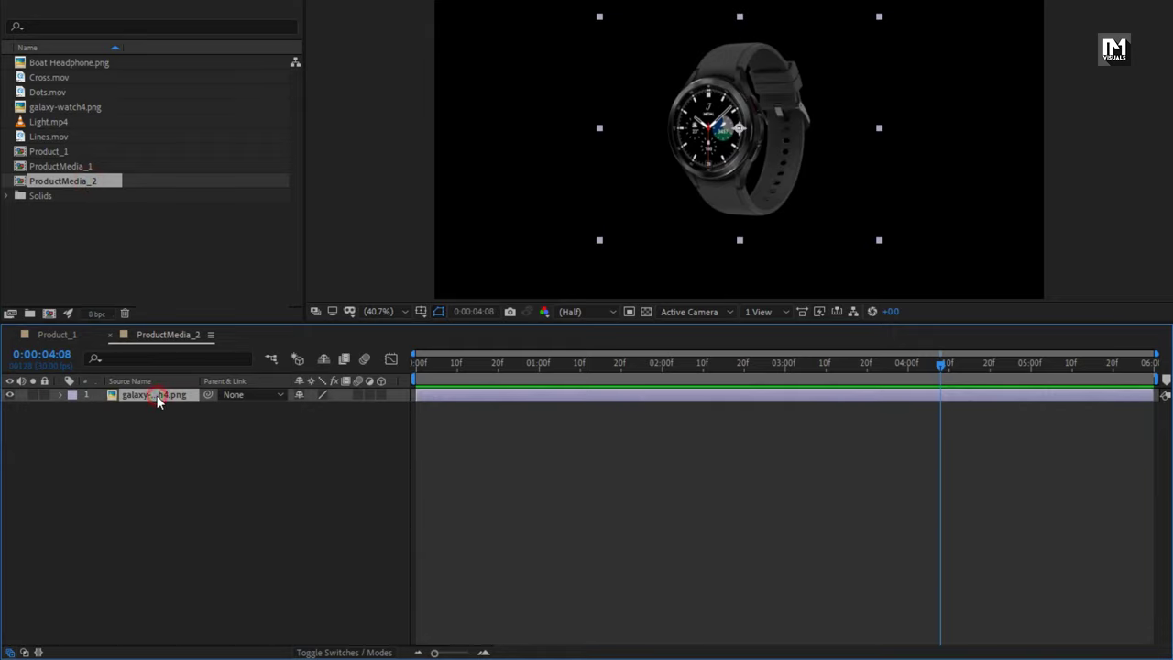
pyautogui.press('Delete')
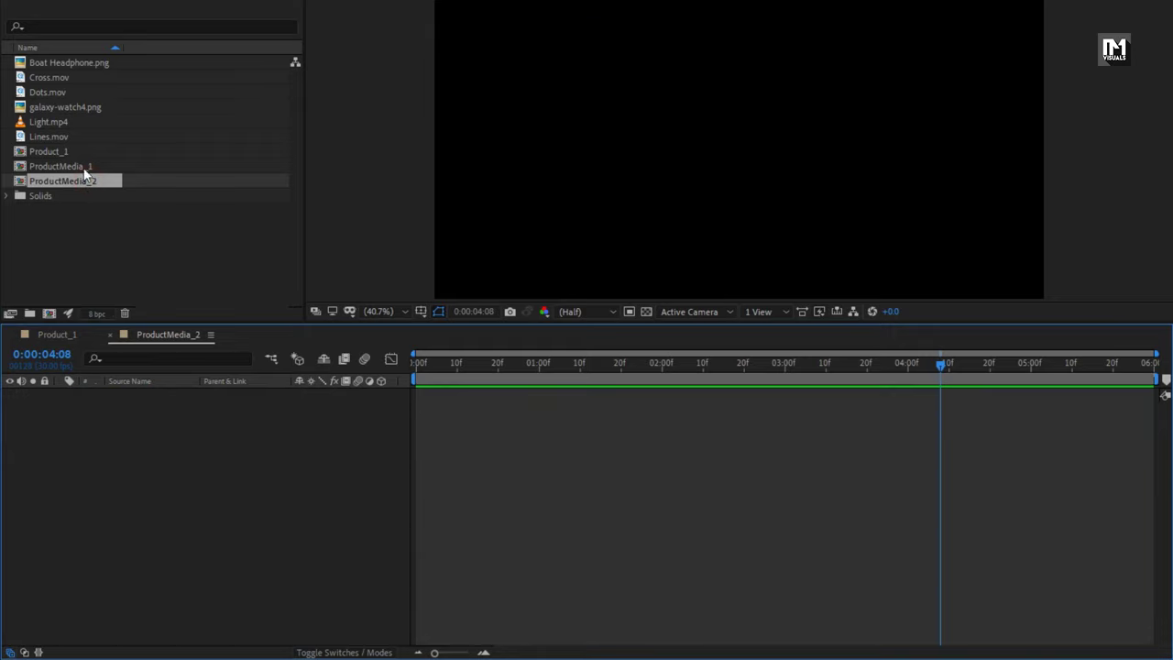
pyautogui.moveTo(54, 64); pyautogui.dragTo(176, 464)
pyautogui.press('s')
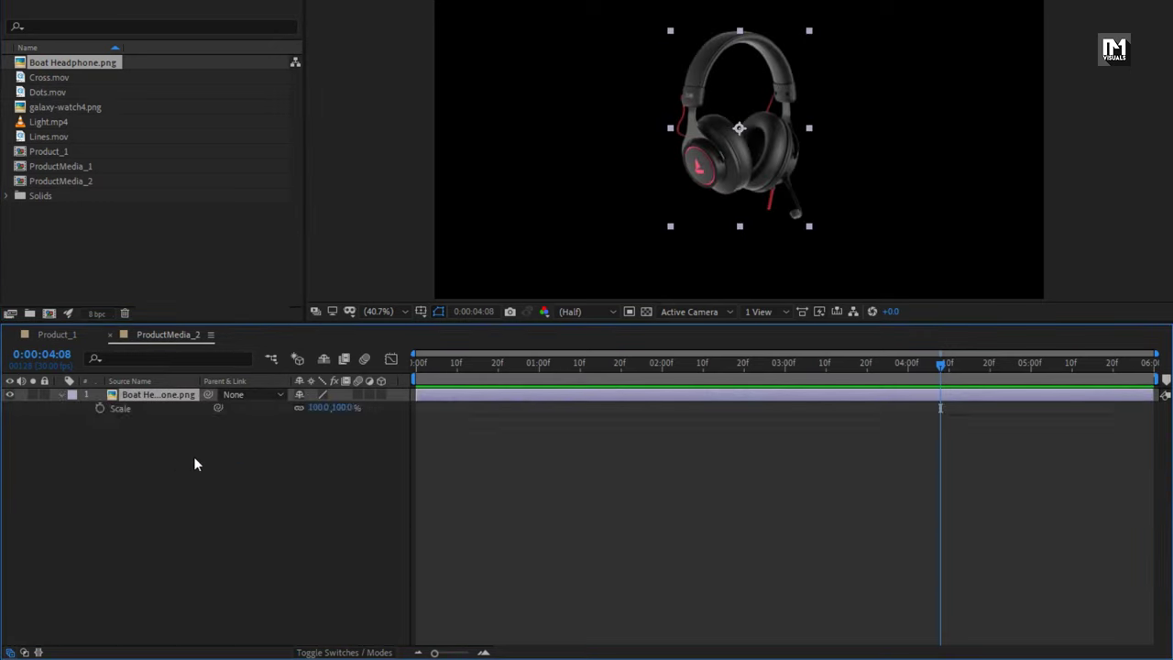
pyautogui.moveTo(332, 407); pyautogui.dragTo(359, 407)
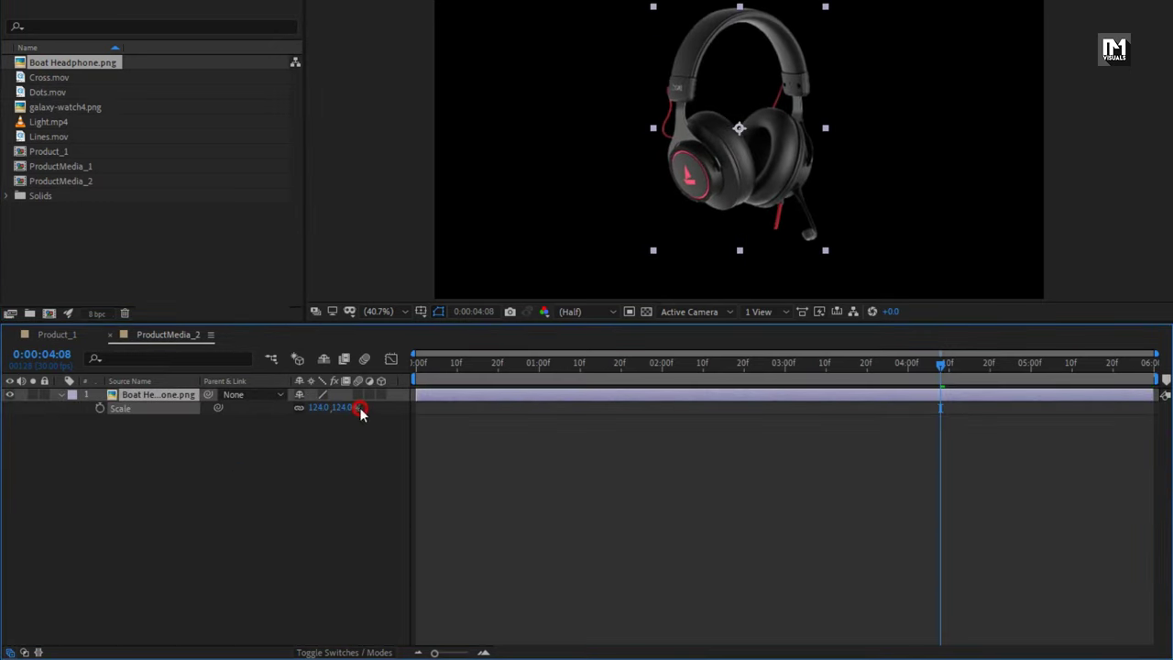
pyautogui.click(62, 395)
# Duplicate the Product_1 composition and open the copy, Product_2.
pyautogui.click(46, 152)
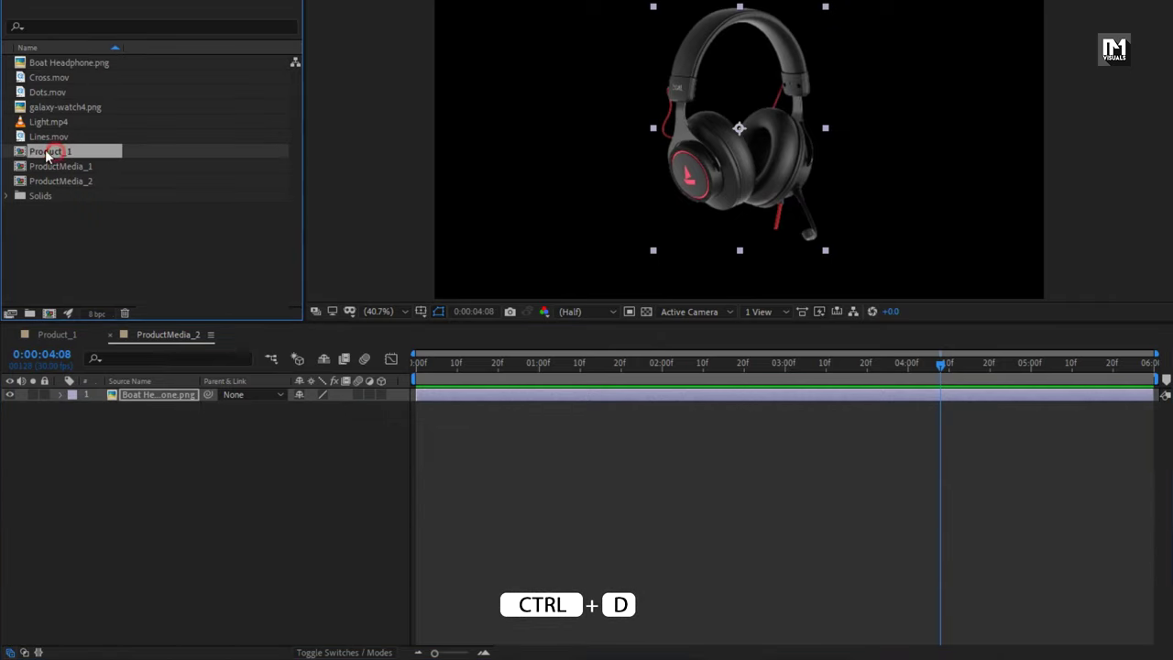
pyautogui.hotkey('ctrl', 'd')
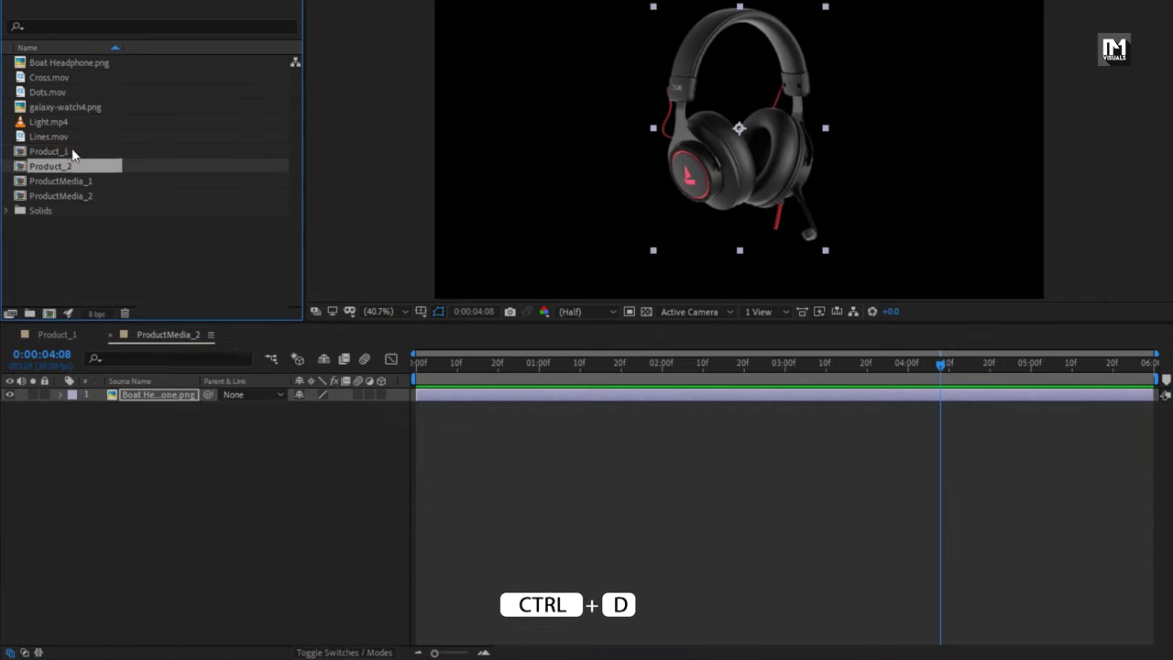
pyautogui.doubleClick(55, 166)
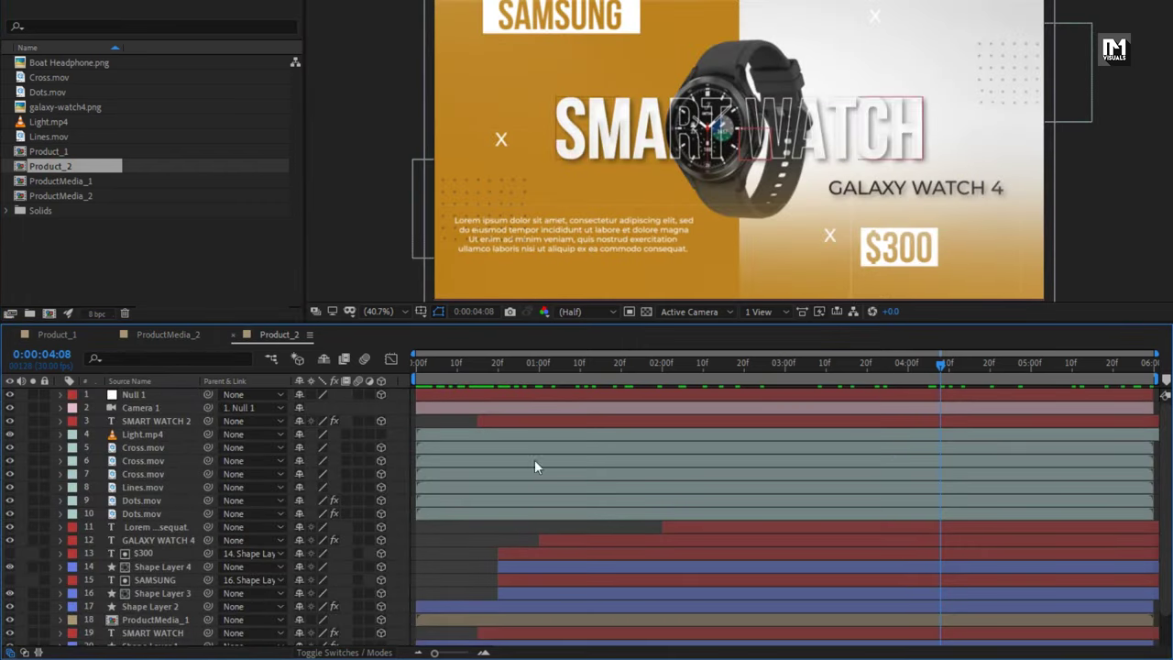
# Replace the source of the ProductMedia_1 layer in Product_2 with the ProductMedia_2 composition.
pyautogui.scroll(-2, 202, 550)
pyautogui.click(147, 587)
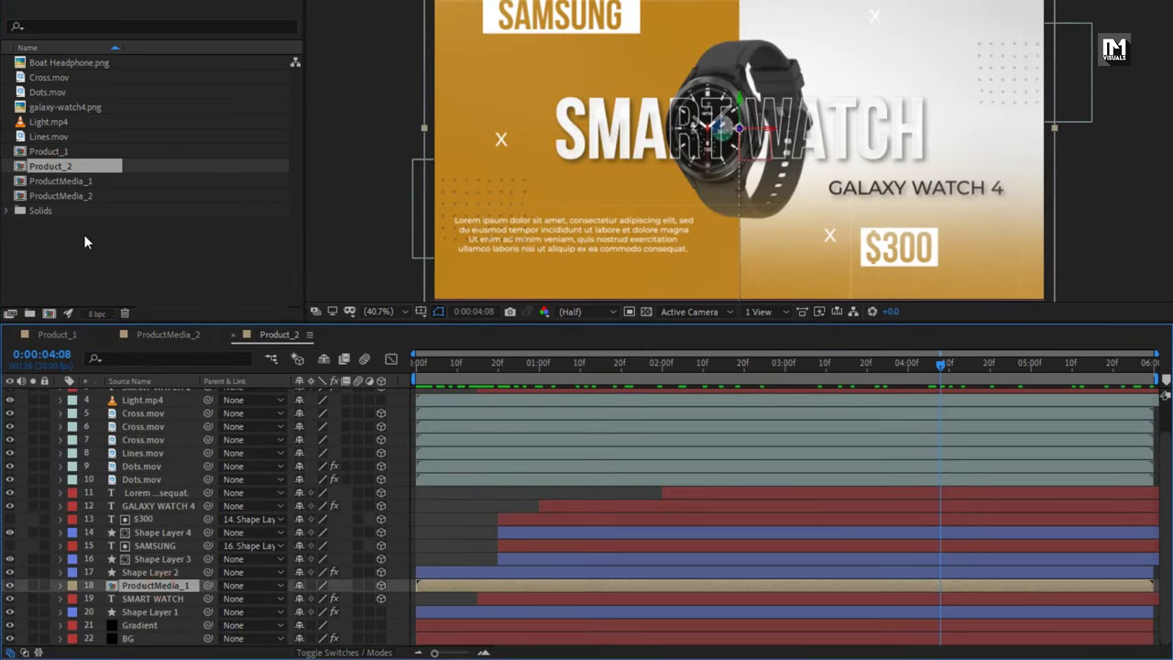
pyautogui.click(69, 195)
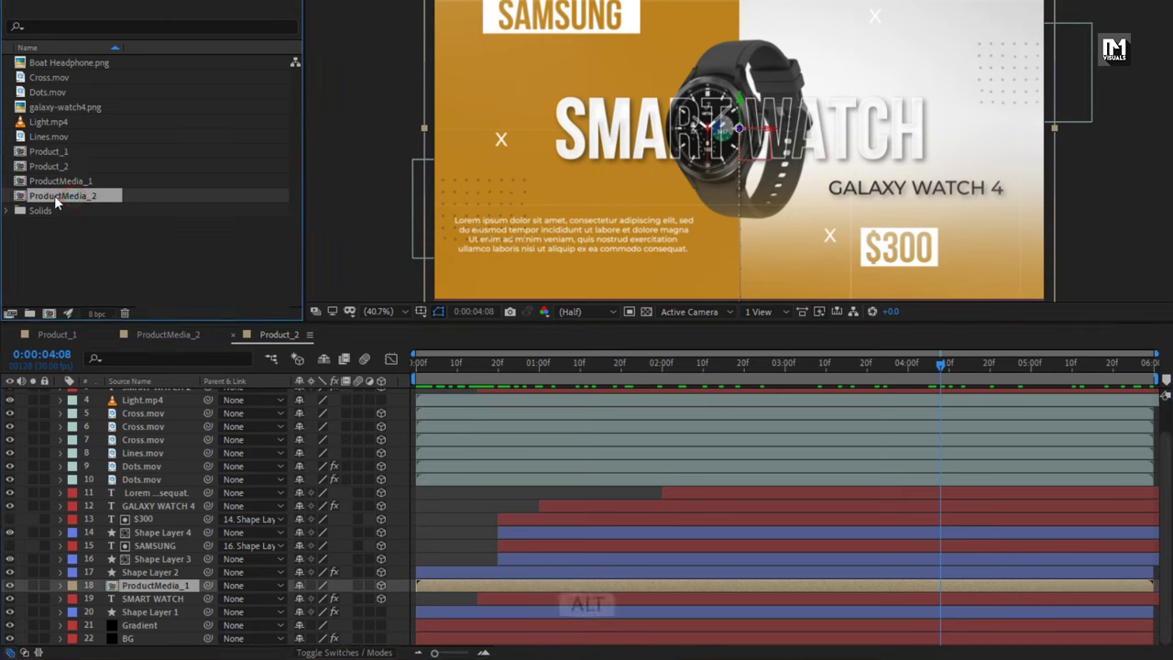
pyautogui.press('alt')
pyautogui.moveTo(54, 195); pyautogui.dragTo(181, 585)
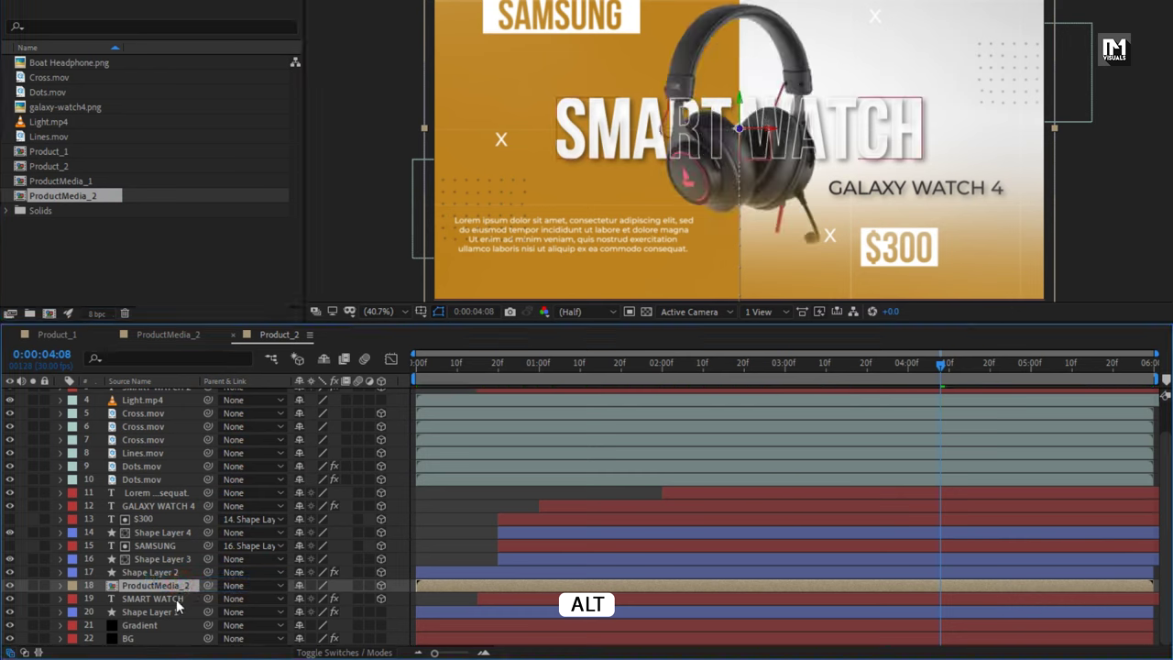
# Change the solid SMART WATCH title text in Product_2 to HEAD PHONES.
pyautogui.click(176, 599)
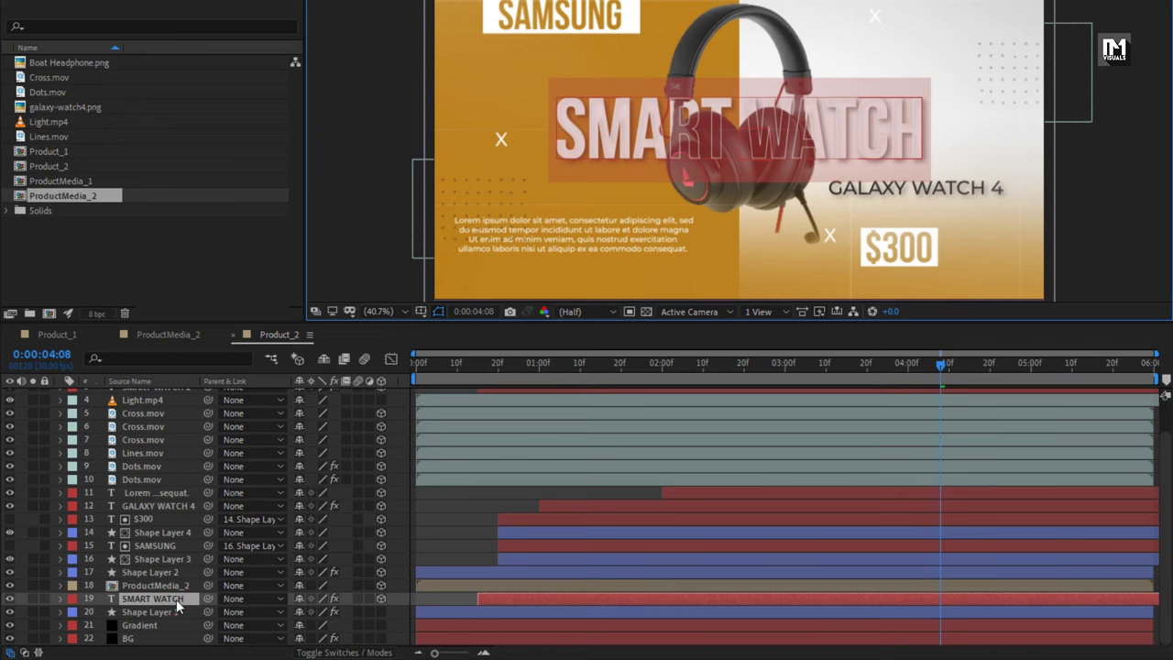
pyautogui.press('Return')
pyautogui.write('H')
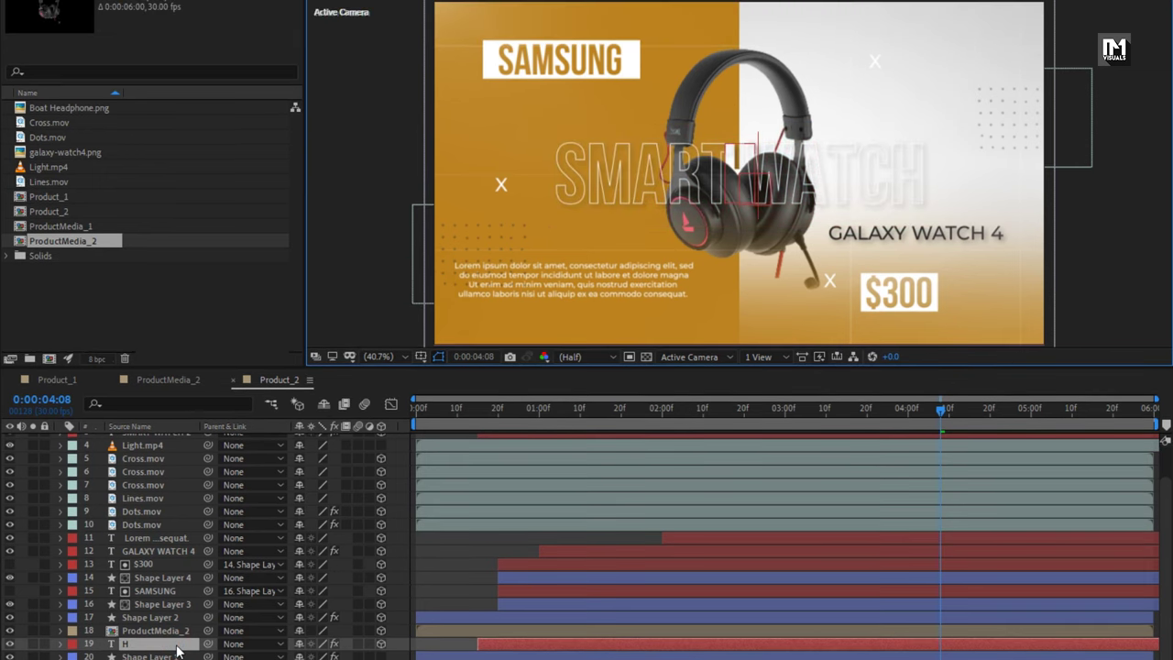
pyautogui.write('EAD')
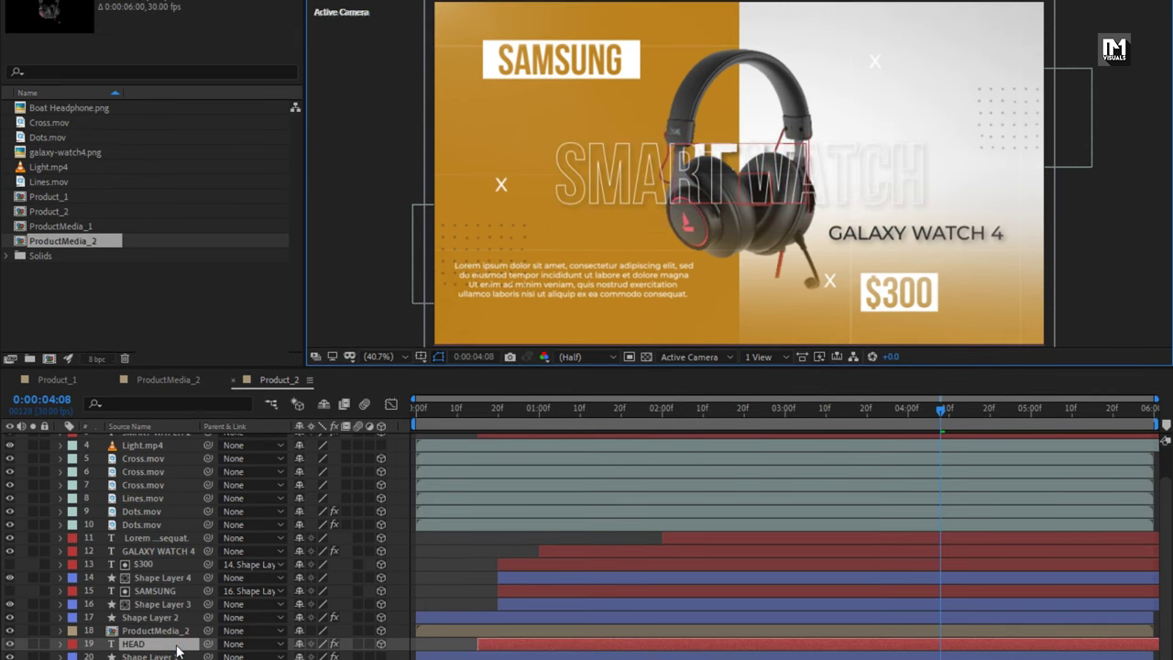
pyautogui.write('PHONES')
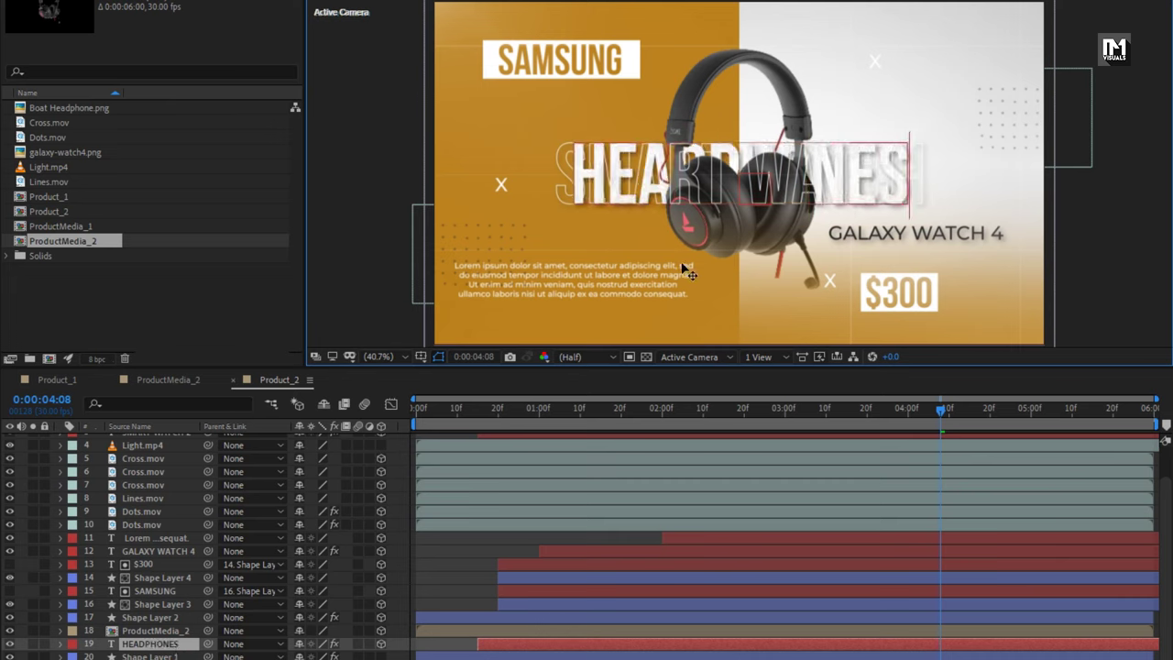
pyautogui.click(715, 168)
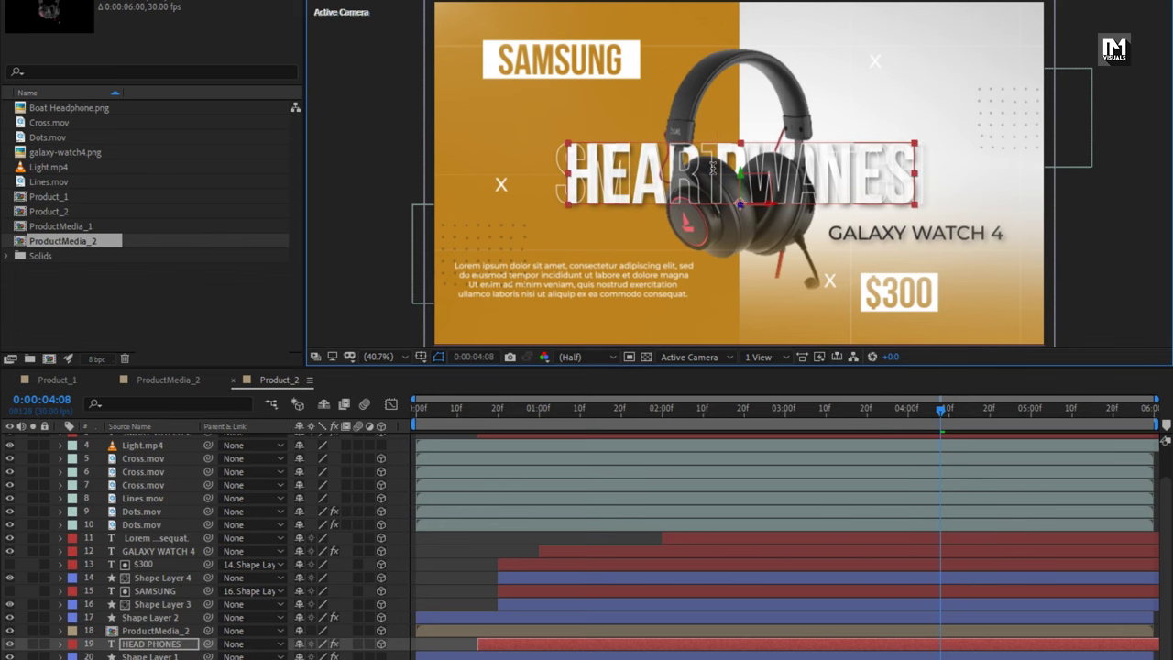
# Change the text of the outlined title layer SMART WATCH 2 to HEAD PHONES.
pyautogui.scroll(2, 169, 539)
pyautogui.click(156, 465)
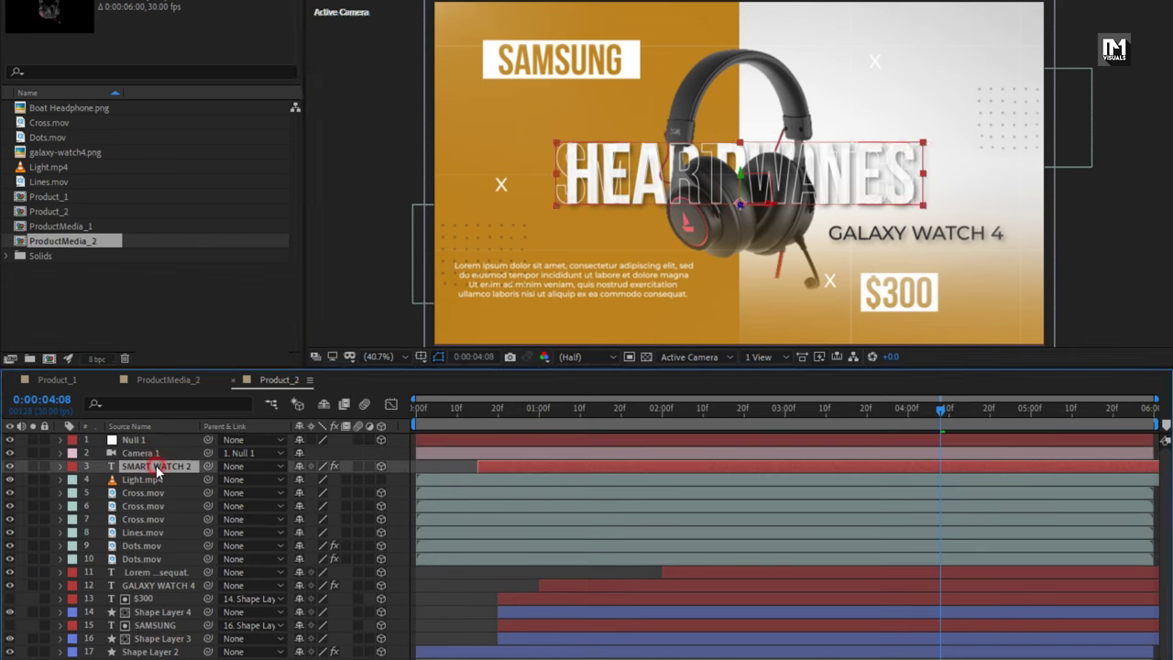
pyautogui.write('HEAD')
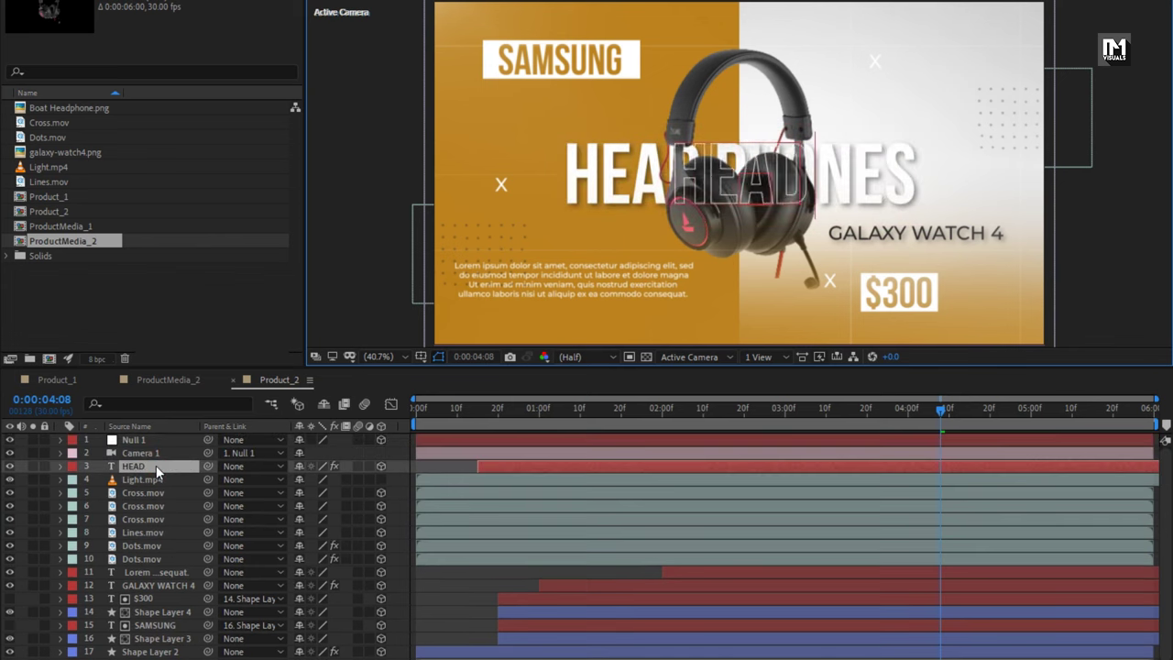
pyautogui.write(' PHONES 2')
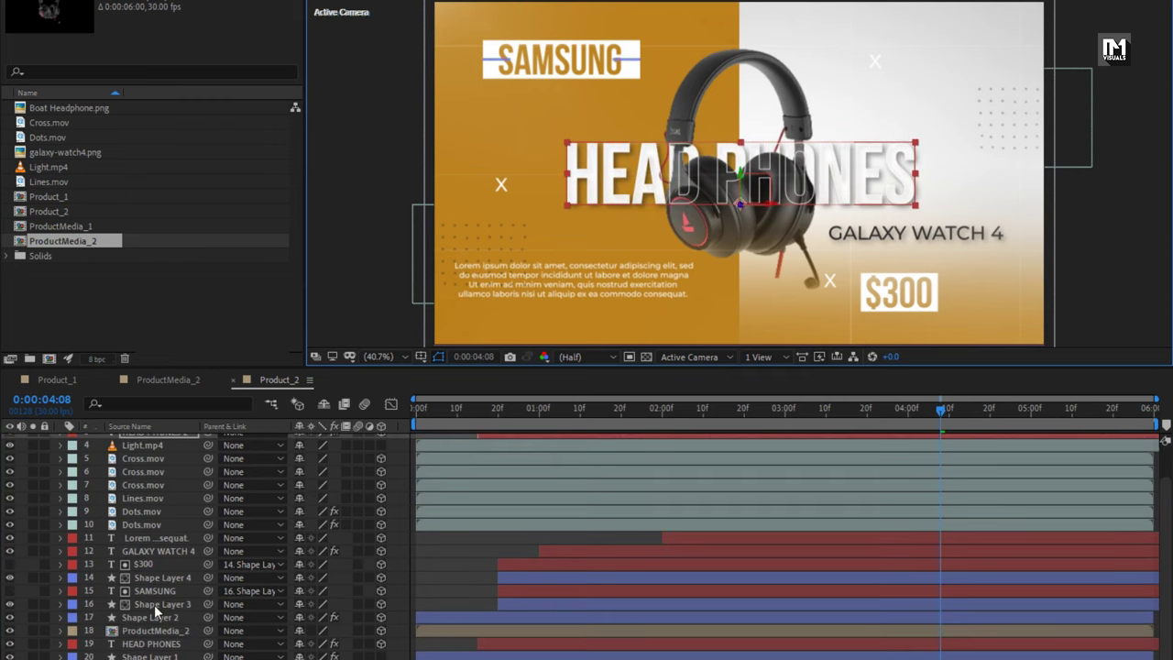
# Replace the SAMSUNG brand text with BOAT and the price text with $150.
pyautogui.doubleClick(155, 590)
pyautogui.write('BOAT')
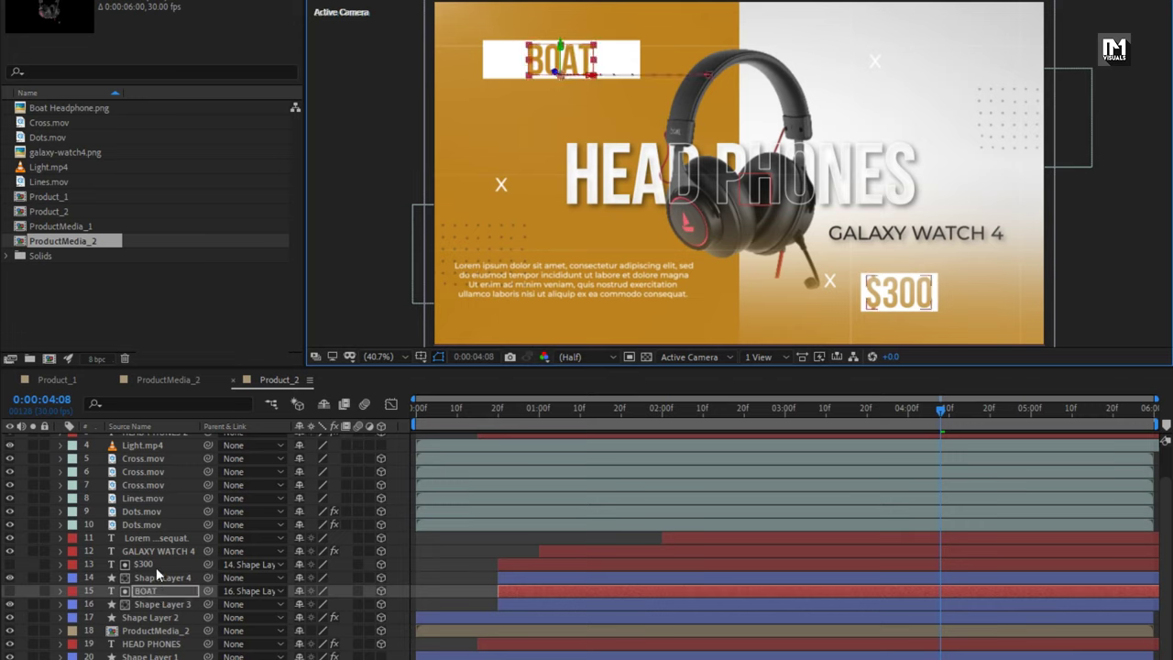
pyautogui.click(155, 565)
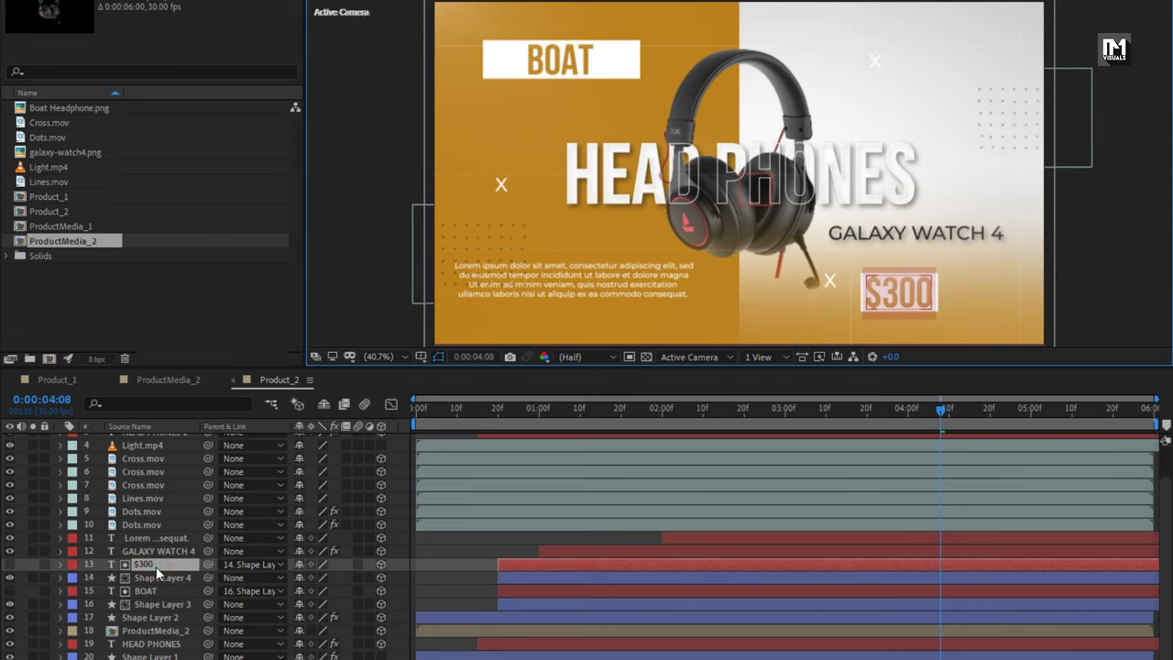
pyautogui.write('$3')
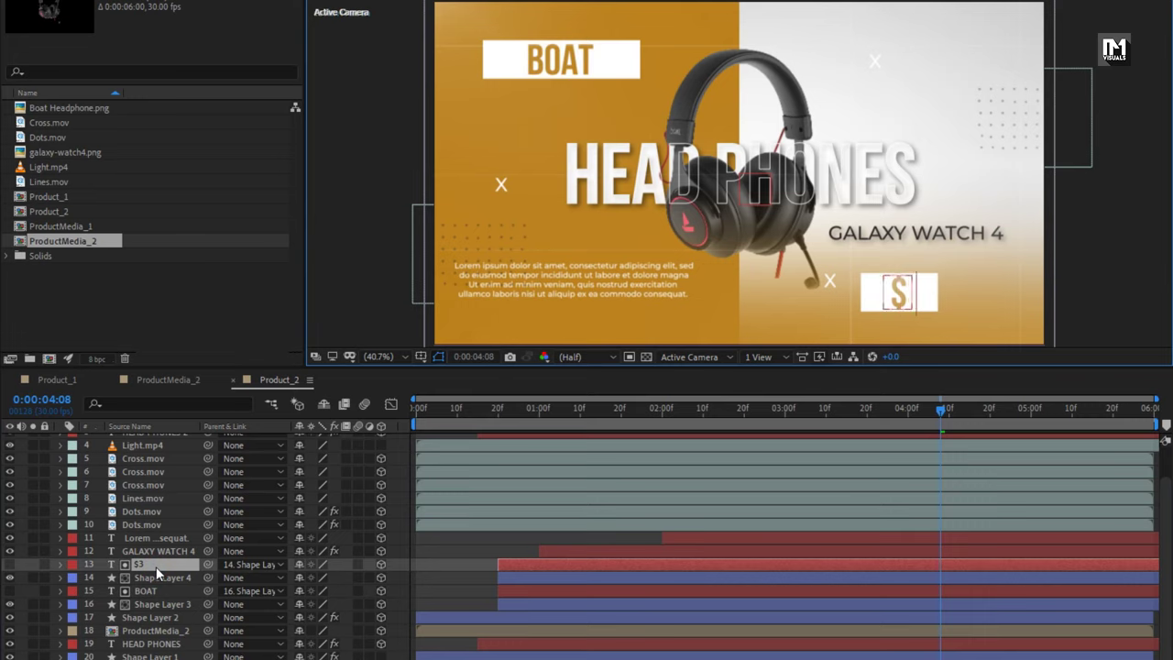
pyautogui.write('50')
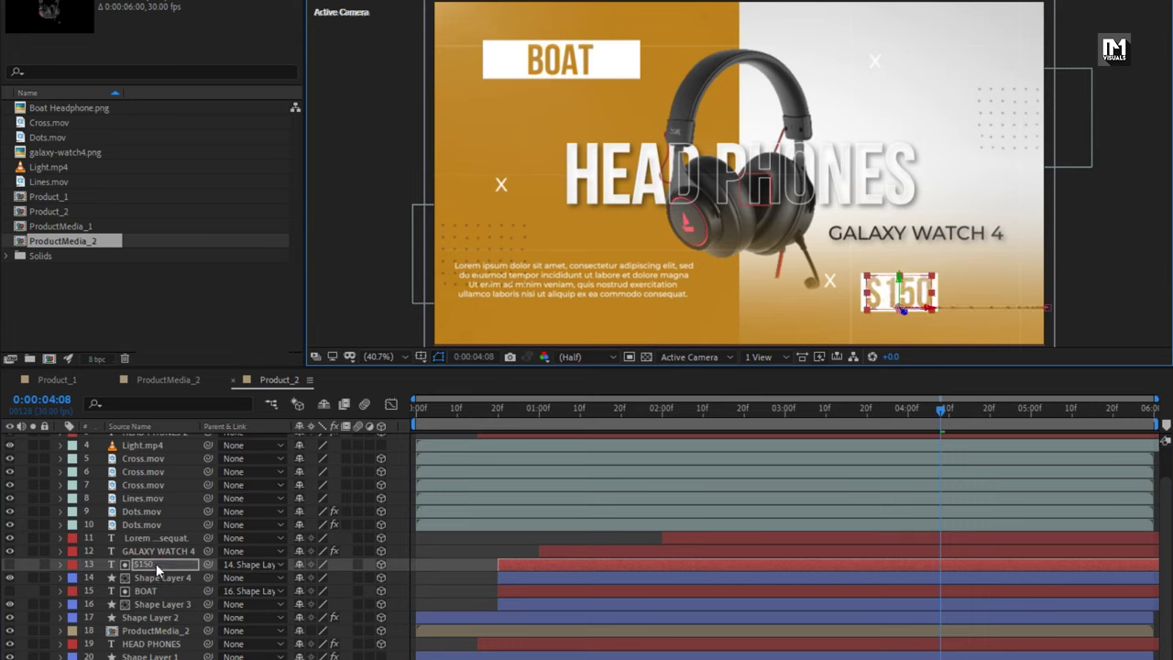
# Change the GALAXY WATCH 4 model text to IMMORTAL 1000D.
pyautogui.click(161, 552)
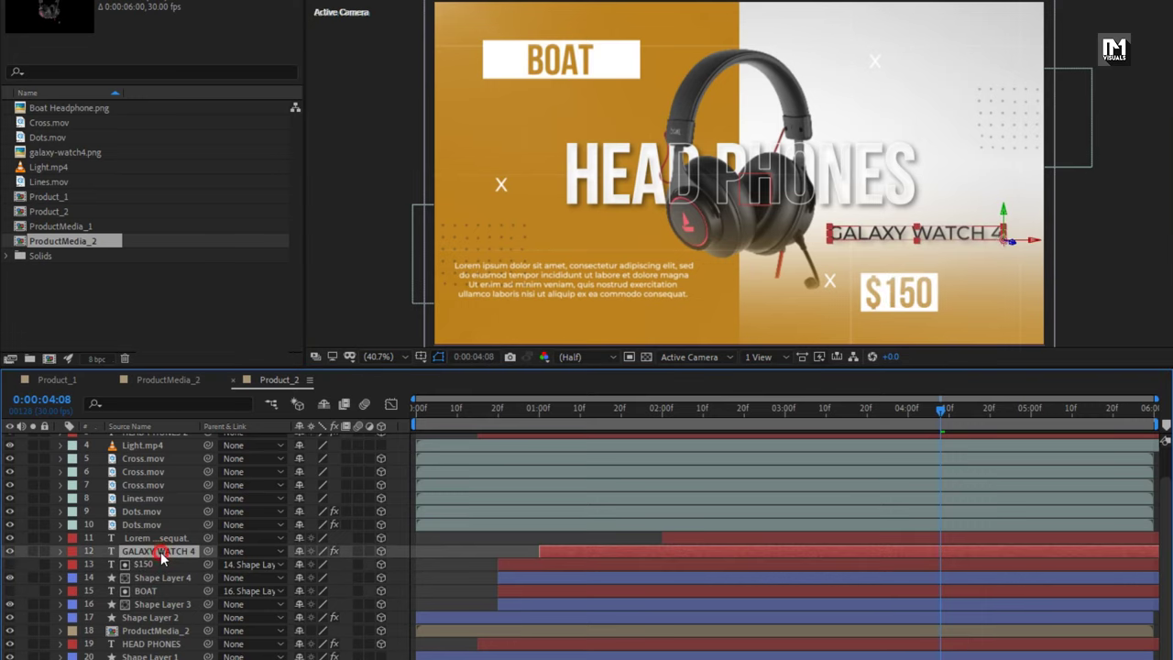
pyautogui.write('IMMOR')
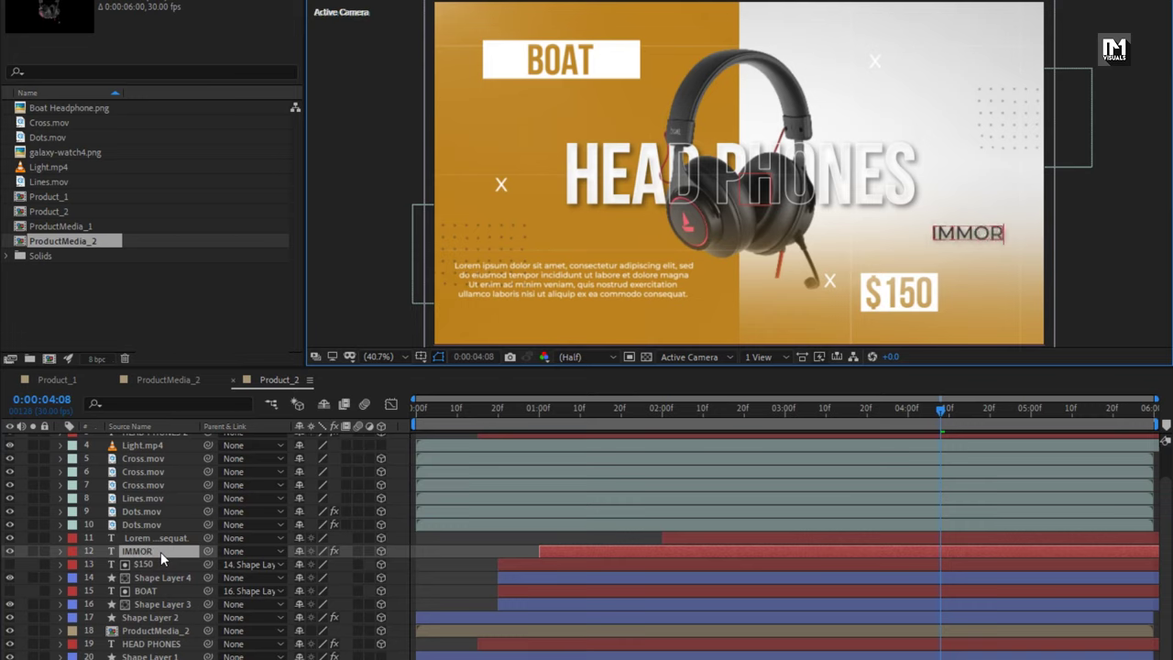
pyautogui.write('TAL ')
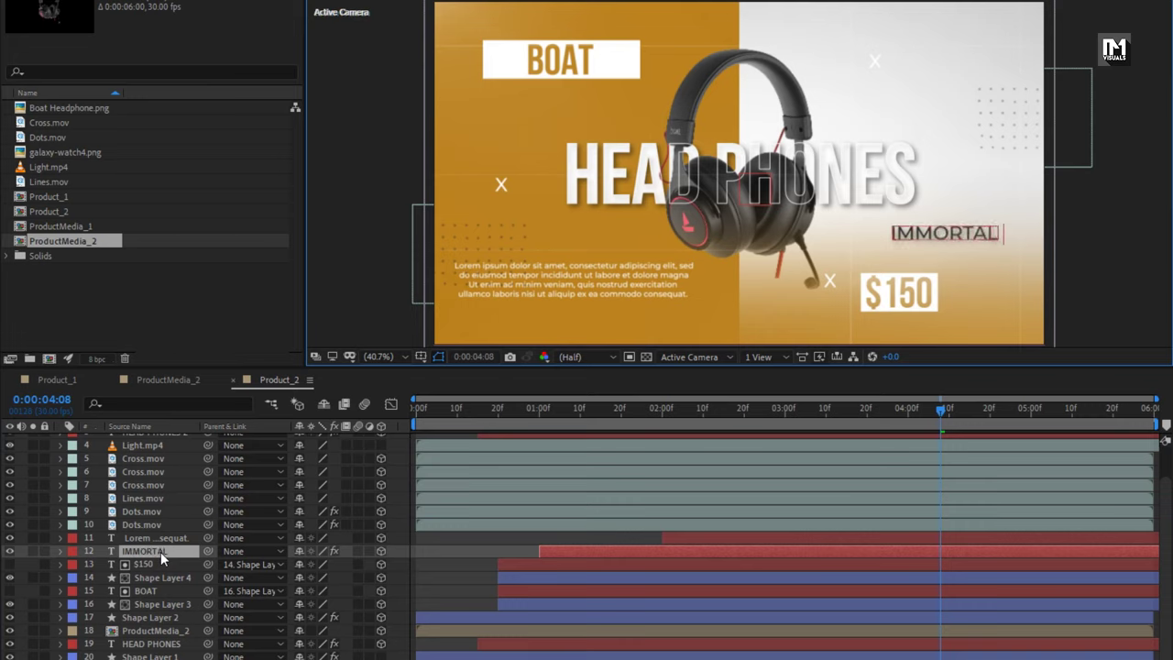
pyautogui.write('1000D')
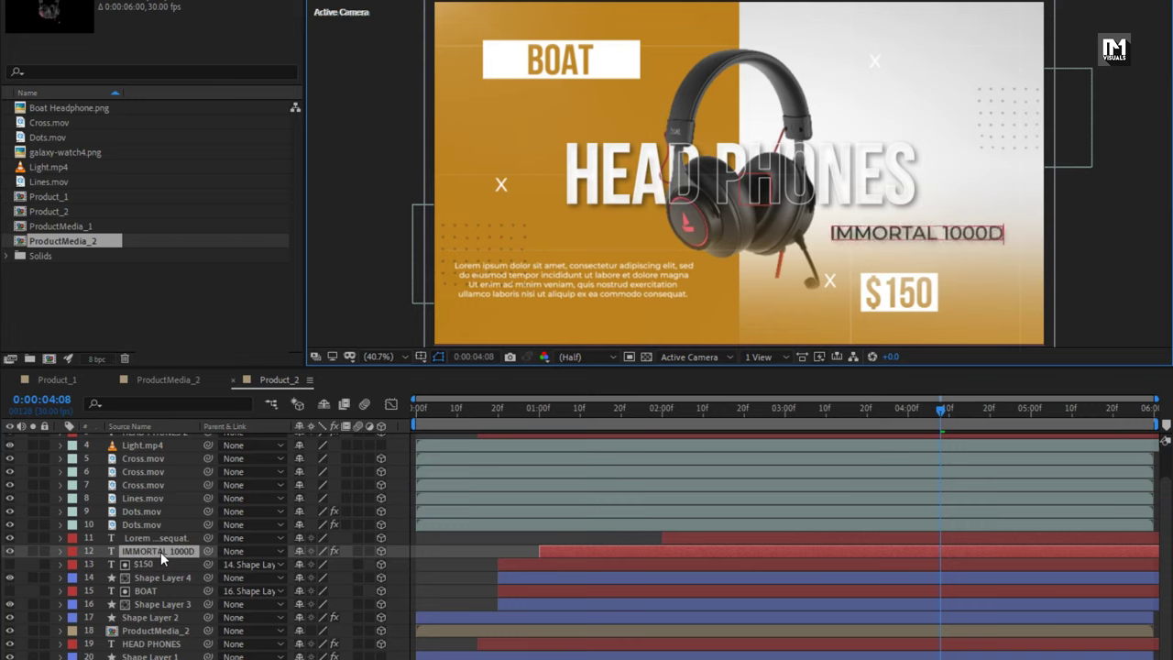
pyautogui.press('Escape')
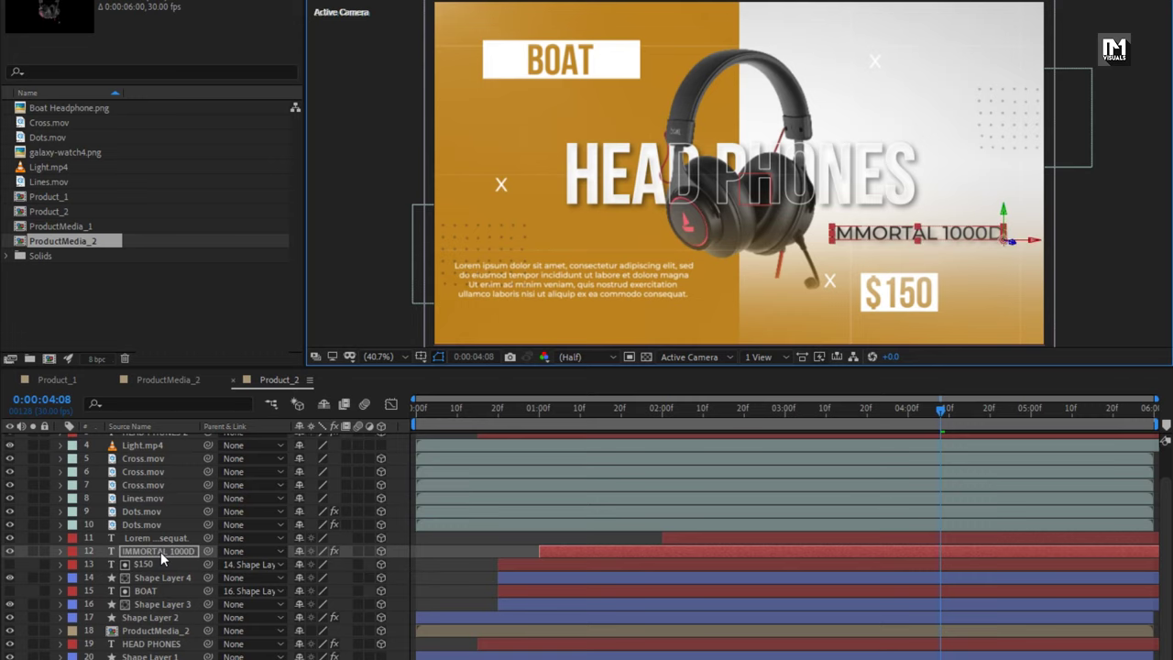
# Set the Fill effect colour of Shape Layer 1 to EB656E, sampled from the red logo on the headphone's ear cup.
pyautogui.click(156, 656)
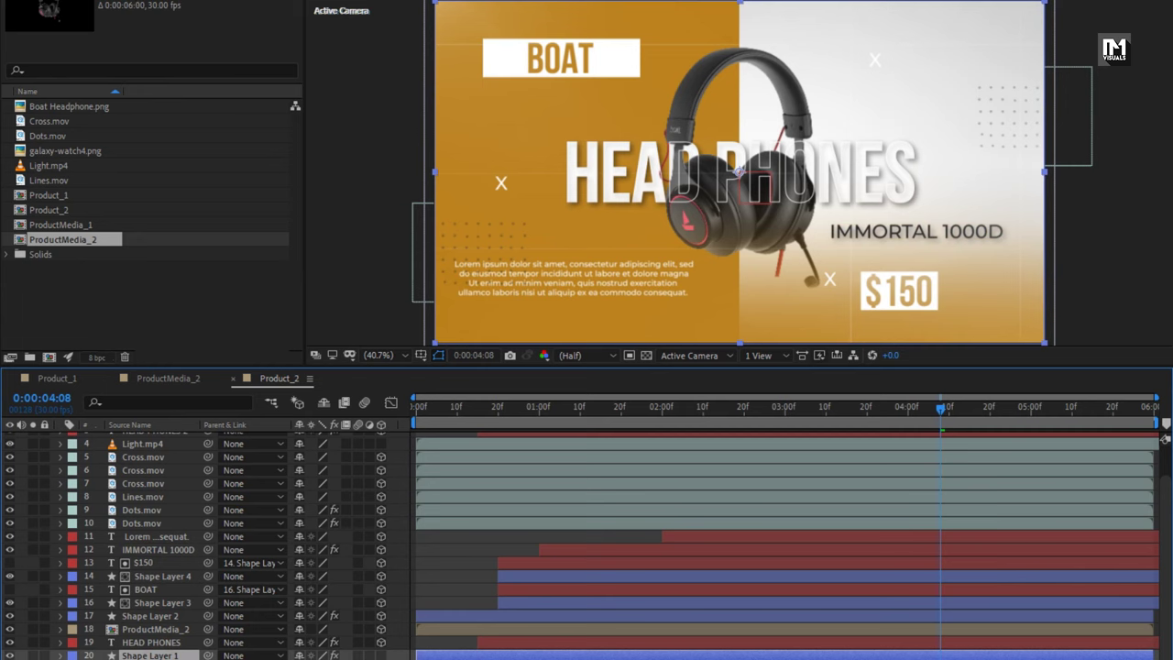
pyautogui.press('F3')
pyautogui.click(173, 123)
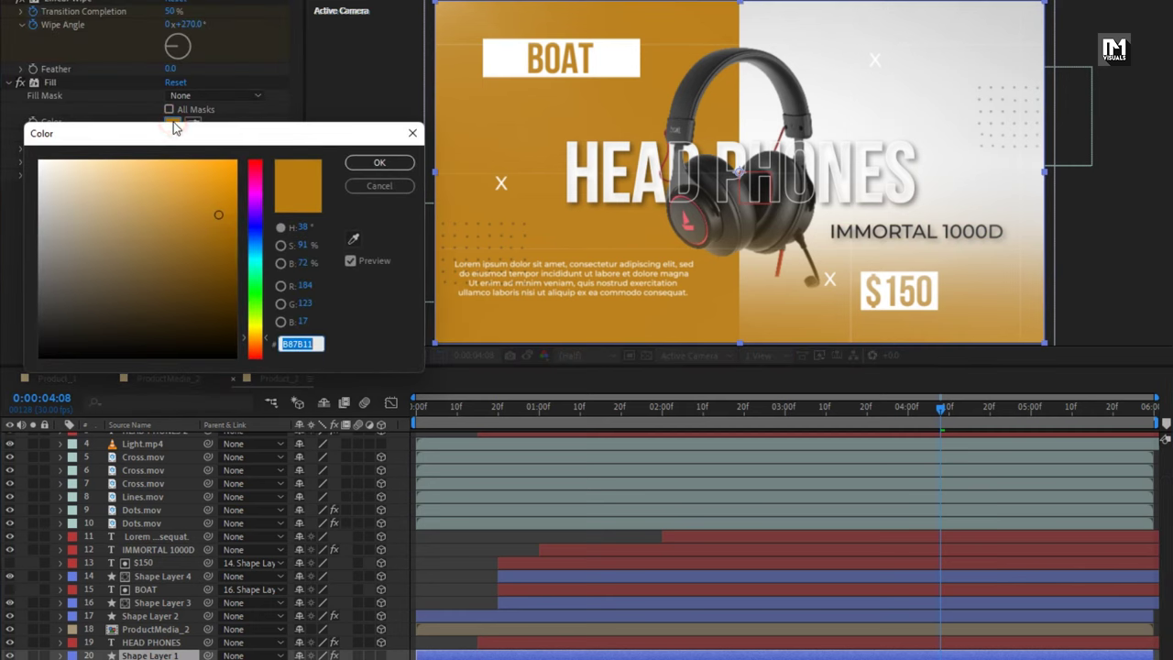
pyautogui.moveTo(253, 265); pyautogui.dragTo(256, 256)
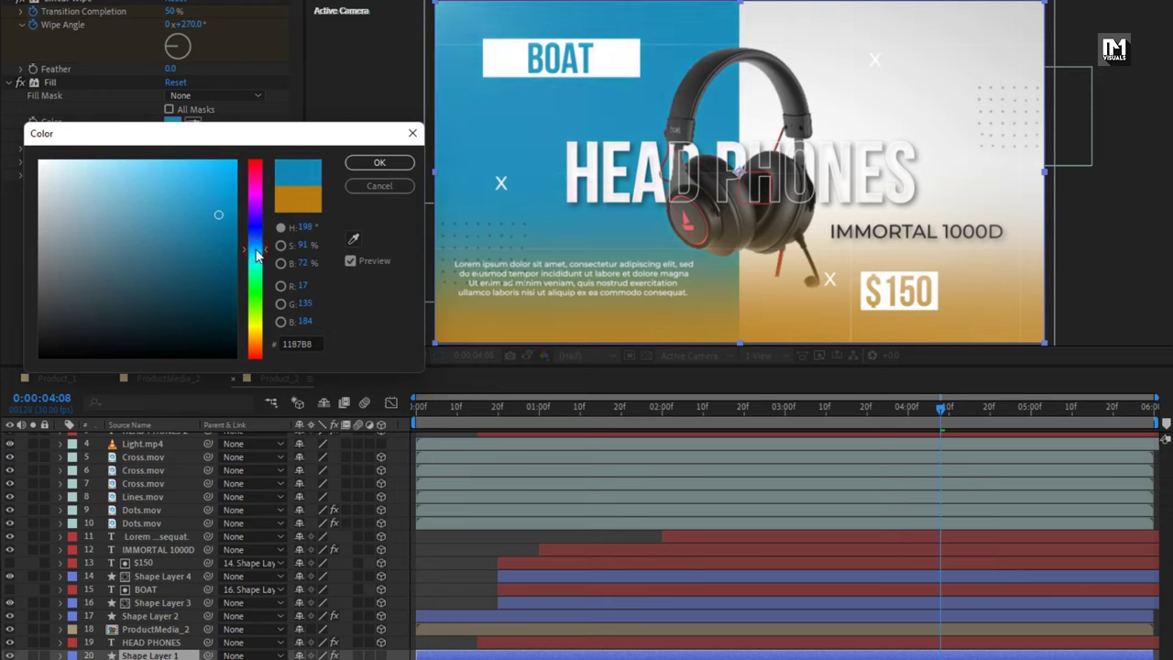
pyautogui.click(352, 239)
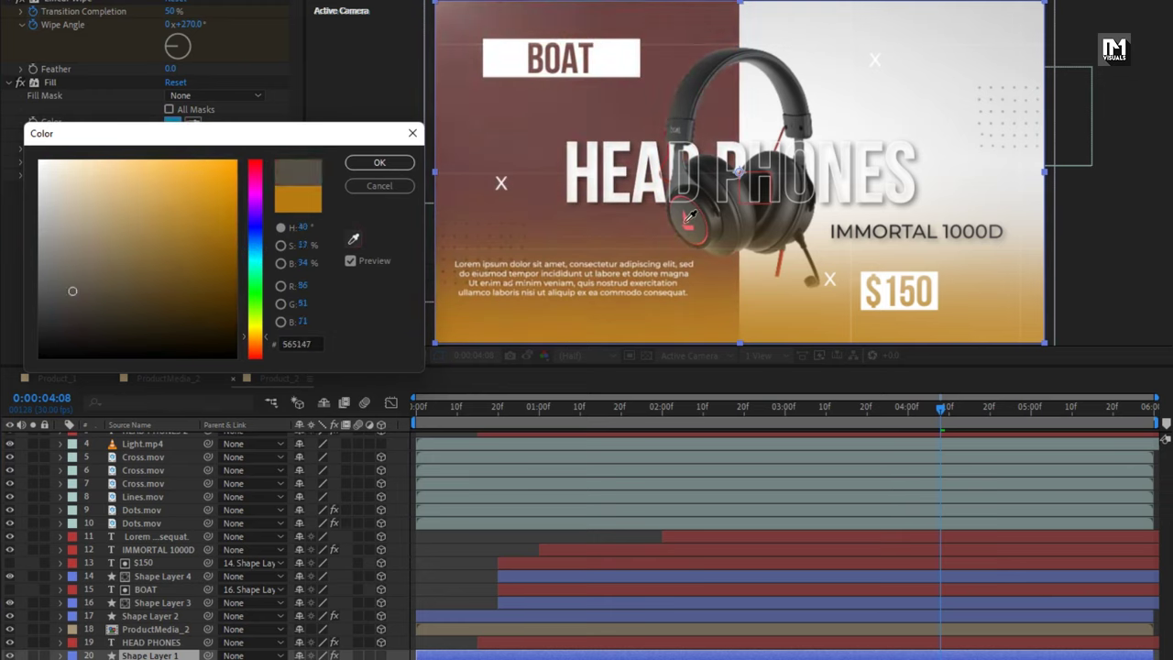
pyautogui.click(691, 223)
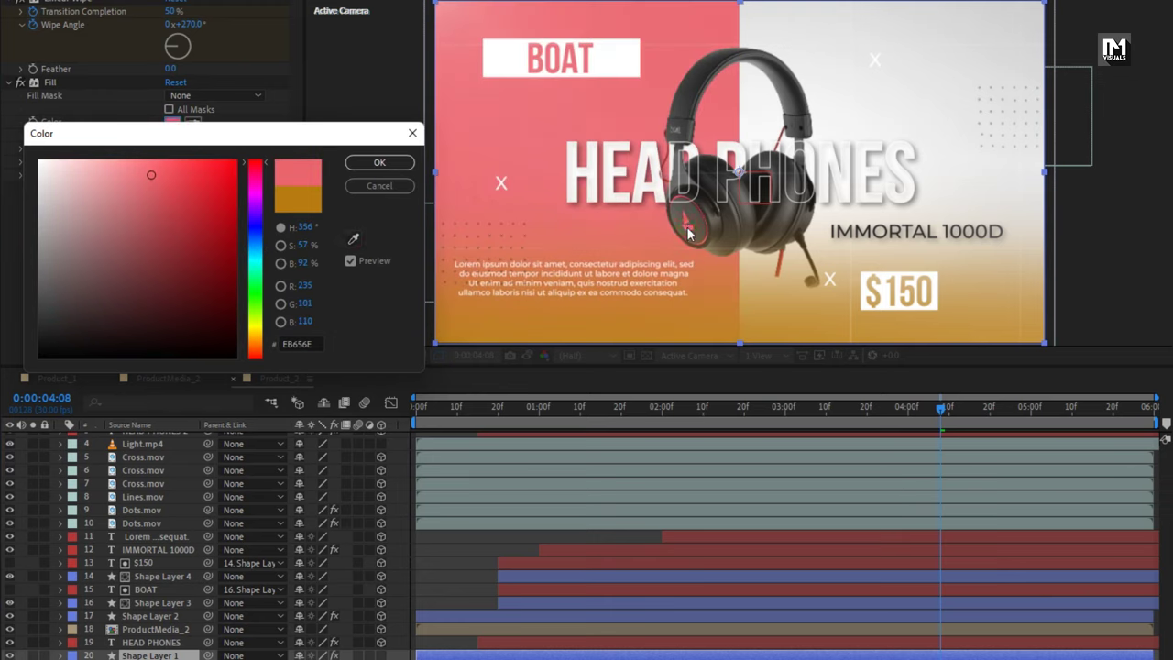
pyautogui.click(379, 163)
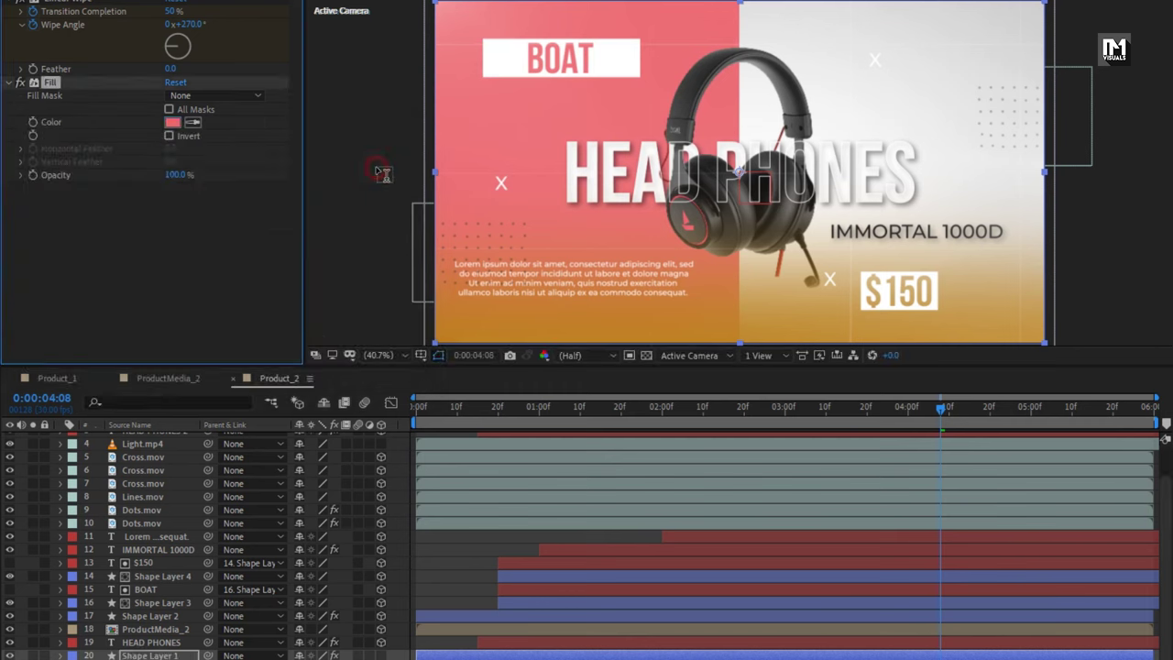
# Set the Fill effect colour of Shape Layer 2 by sampling the pink background in the composition.
pyautogui.click(150, 616)
pyautogui.click(194, 122)
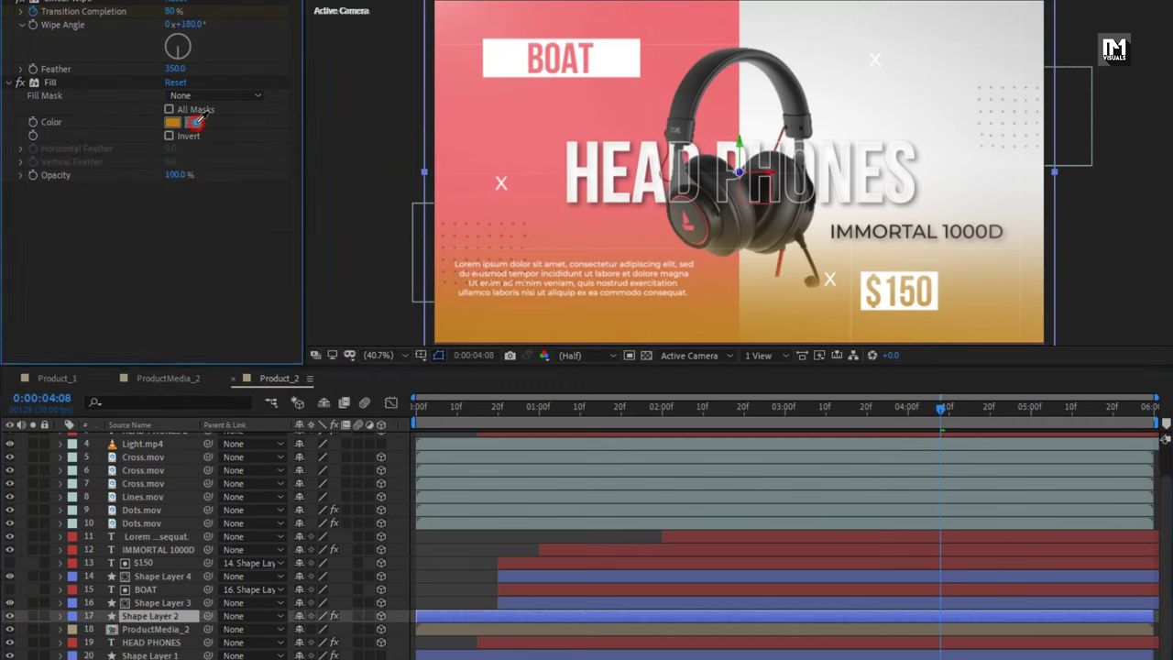
pyautogui.click(476, 35)
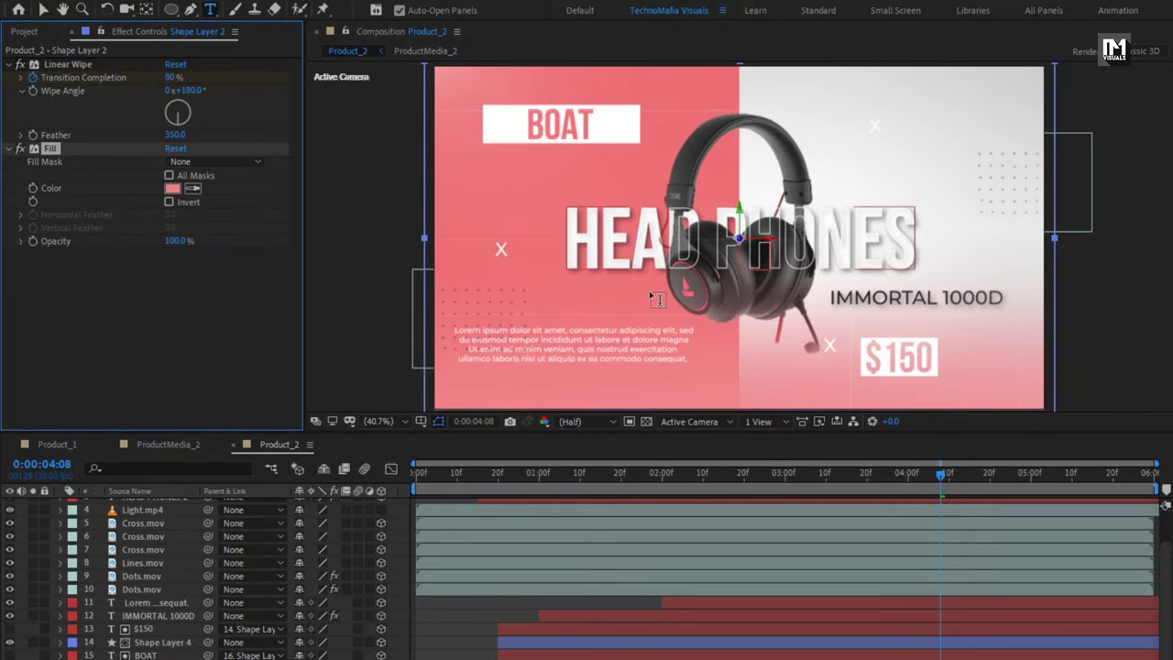
# Create a new 1920 x 1080, 30 fps composition named Product_Promo with a duration of 0:00:10:00.
pyautogui.hotkey('ctrl', 'n')
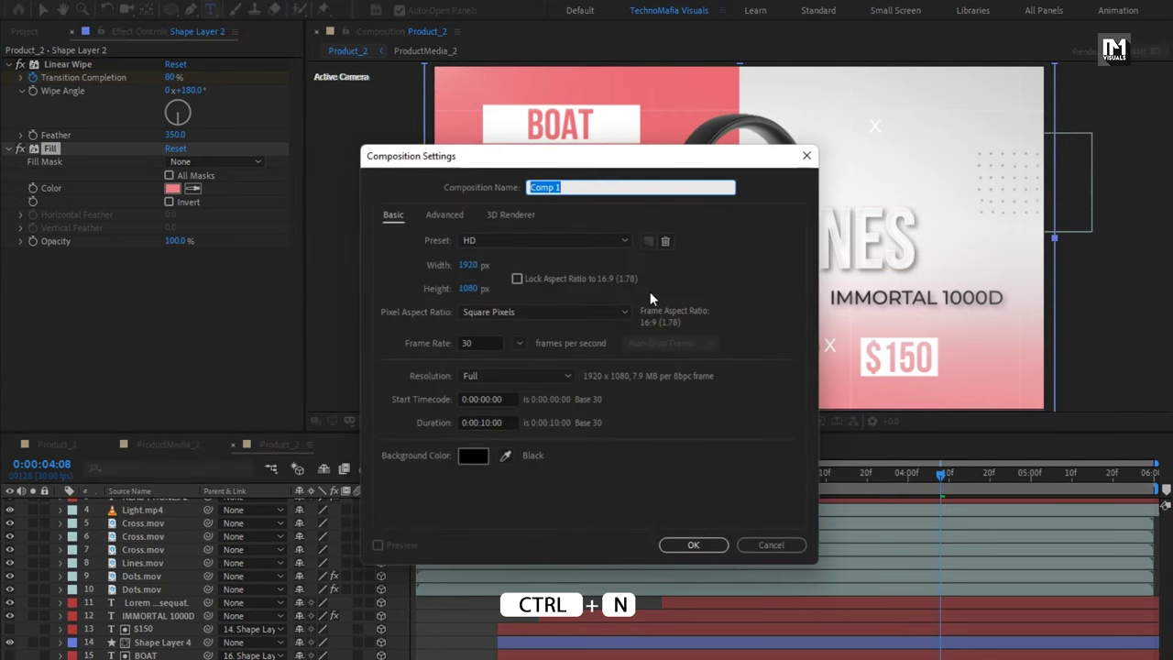
pyautogui.write('Product_Promo')
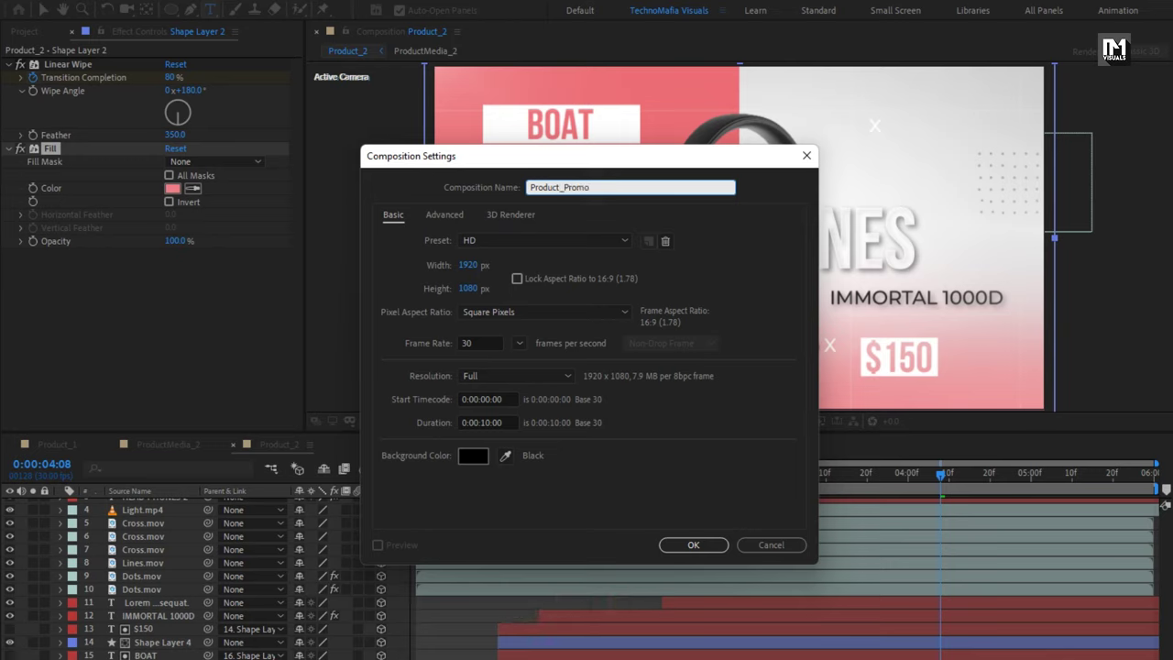
pyautogui.click(493, 421)
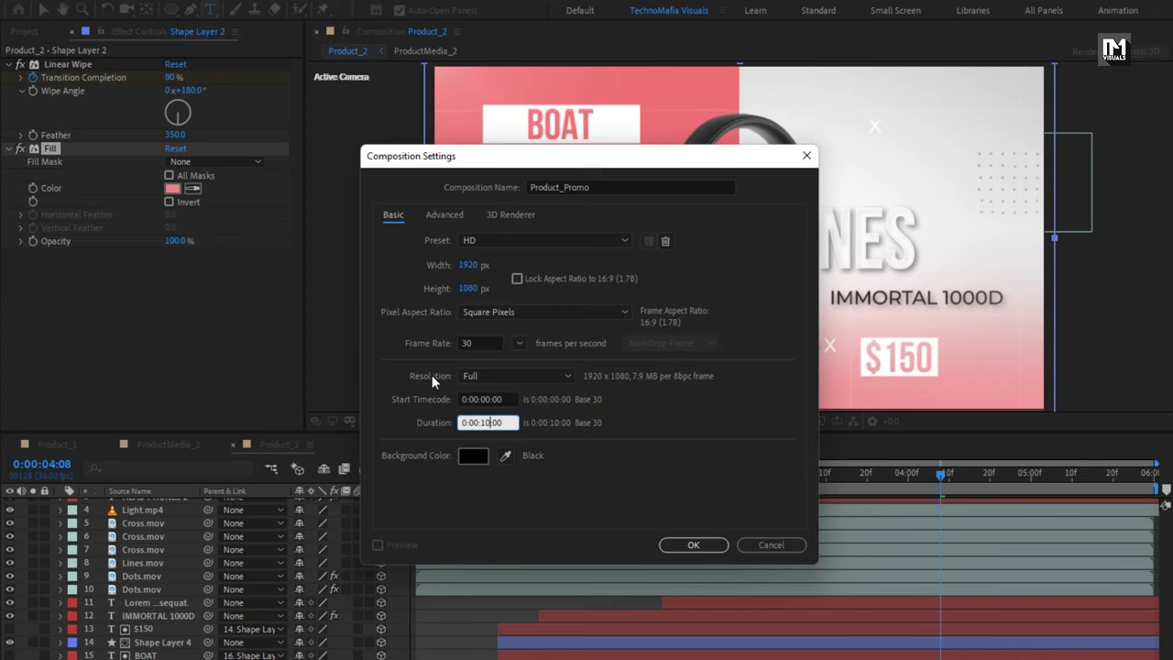
pyautogui.click(687, 547)
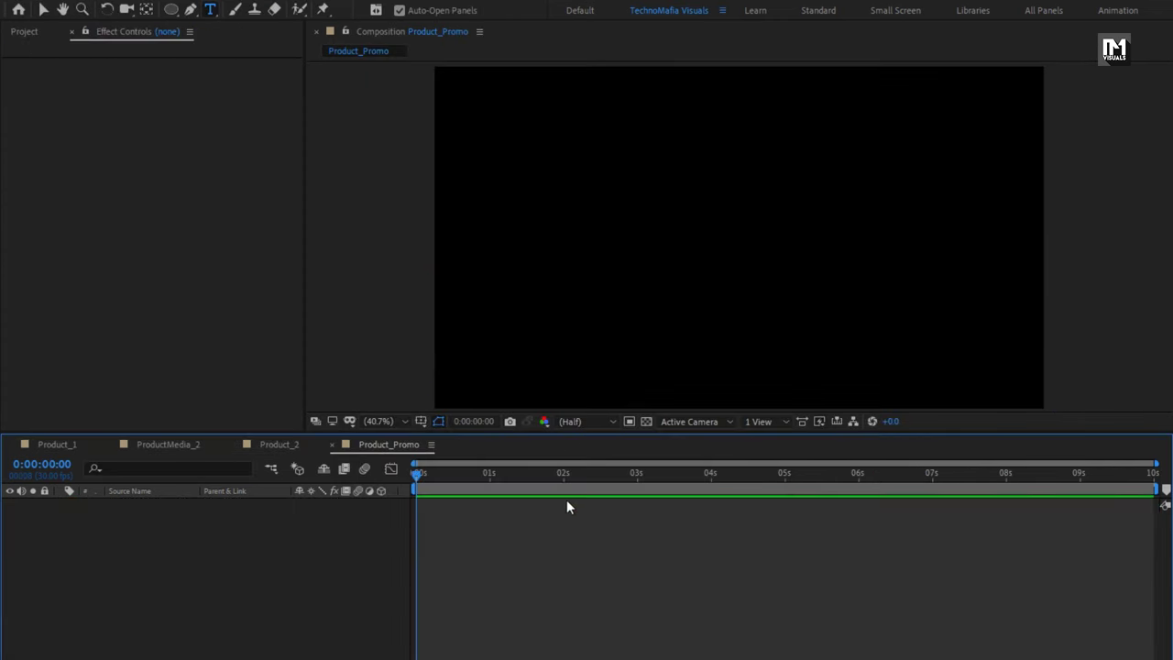
# Add the Product_1 and Product_2 compositions to Product_Promo, with Product_2 as the upper layer.
pyautogui.click(25, 31)
pyautogui.moveTo(67, 261); pyautogui.dragTo(120, 556)
pyautogui.moveTo(50, 276); pyautogui.dragTo(165, 505)
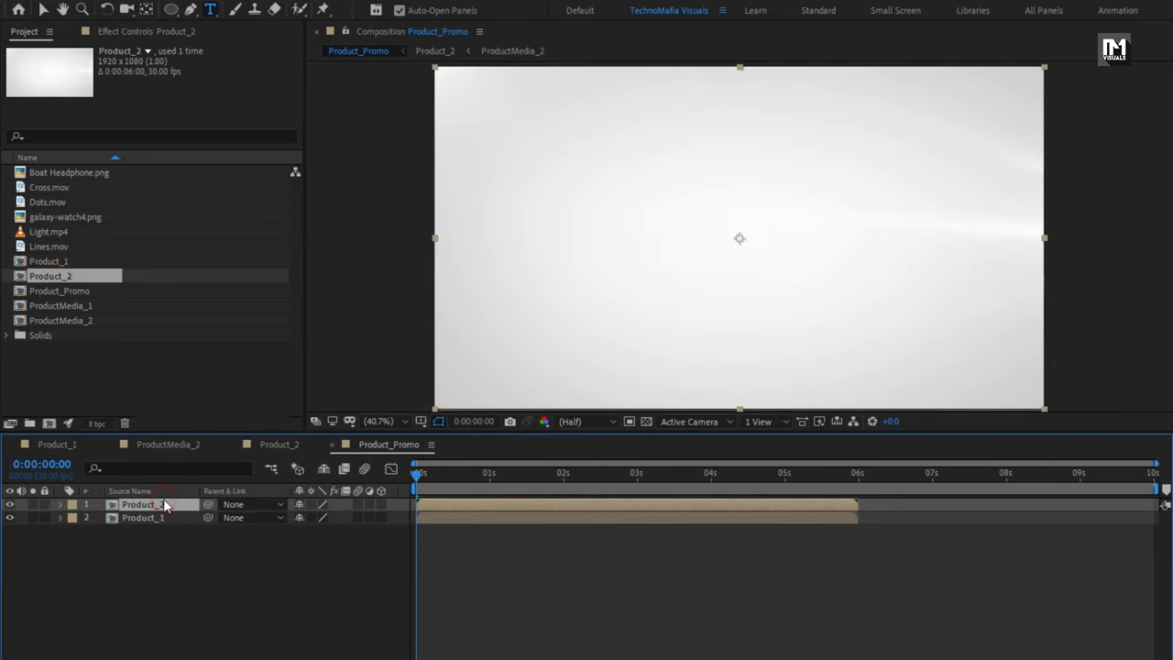
# Shift the Product_2 layer in time so that it starts at 0:00:05:00.
pyautogui.moveTo(649, 474); pyautogui.dragTo(785, 477)
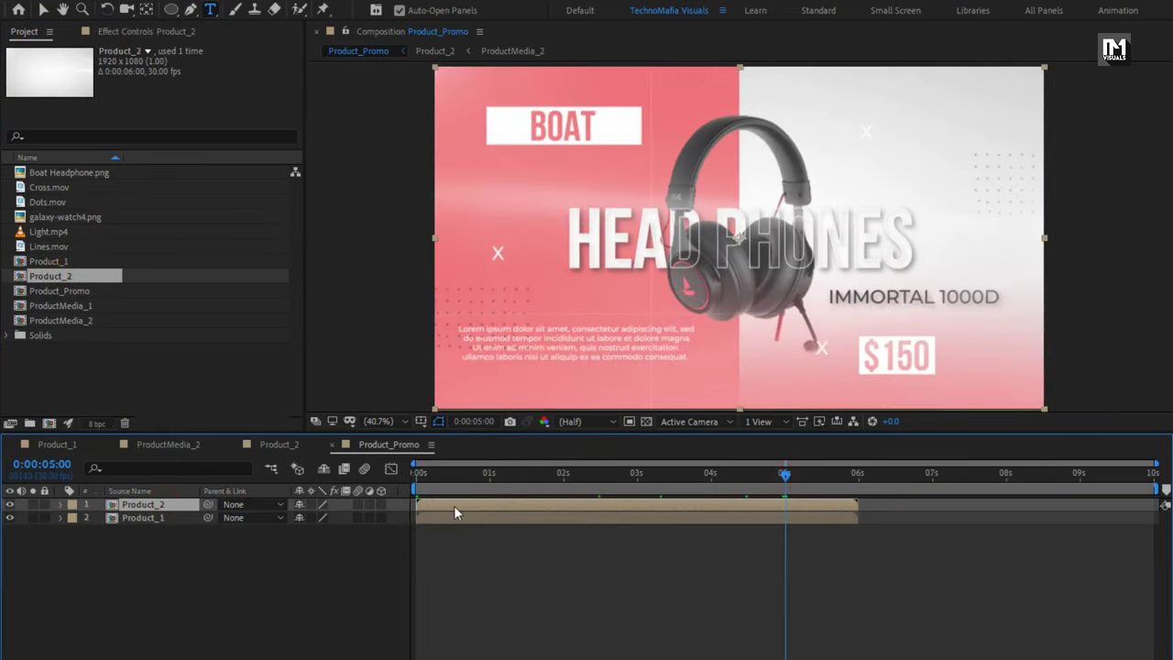
pyautogui.moveTo(455, 510); pyautogui.dragTo(1099, 483)
pyautogui.click(157, 581)
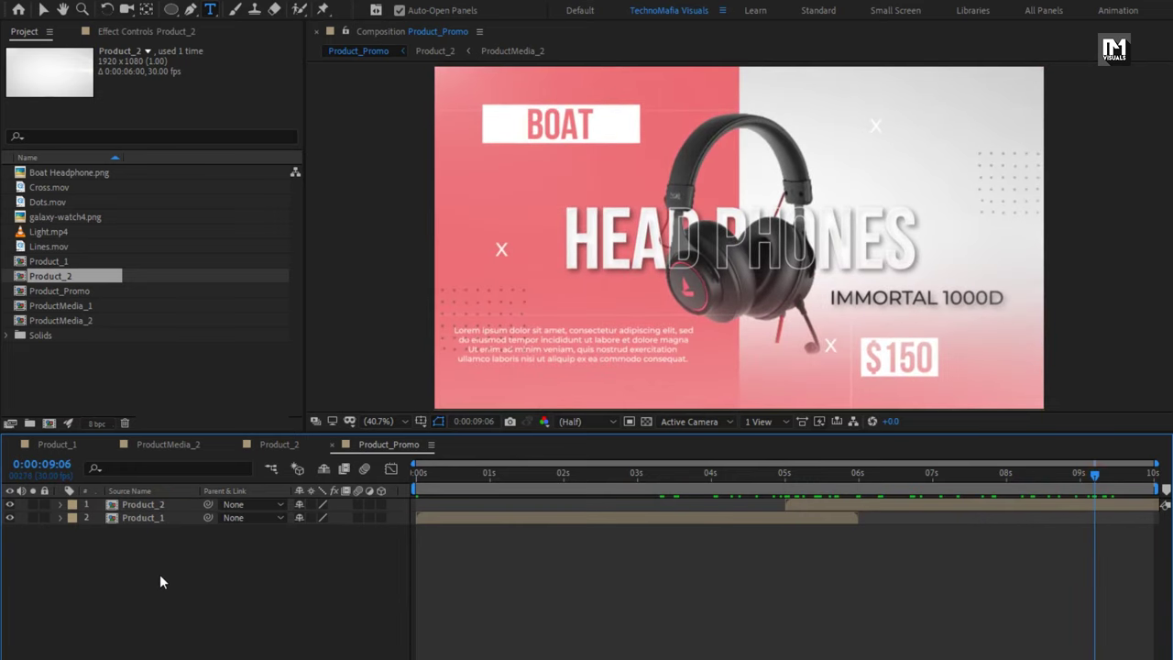
# Add an adjustment layer above the two product layers in Product_Promo.
pyautogui.rightClick(161, 582)
pyautogui.moveTo(228, 570)
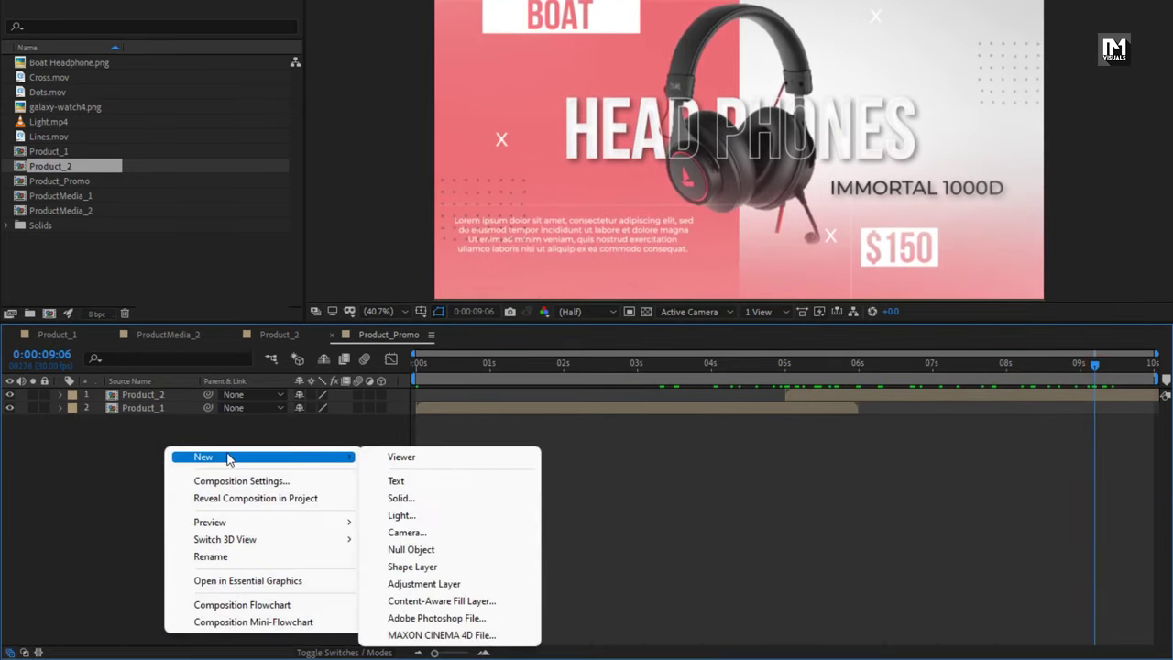
pyautogui.click(443, 584)
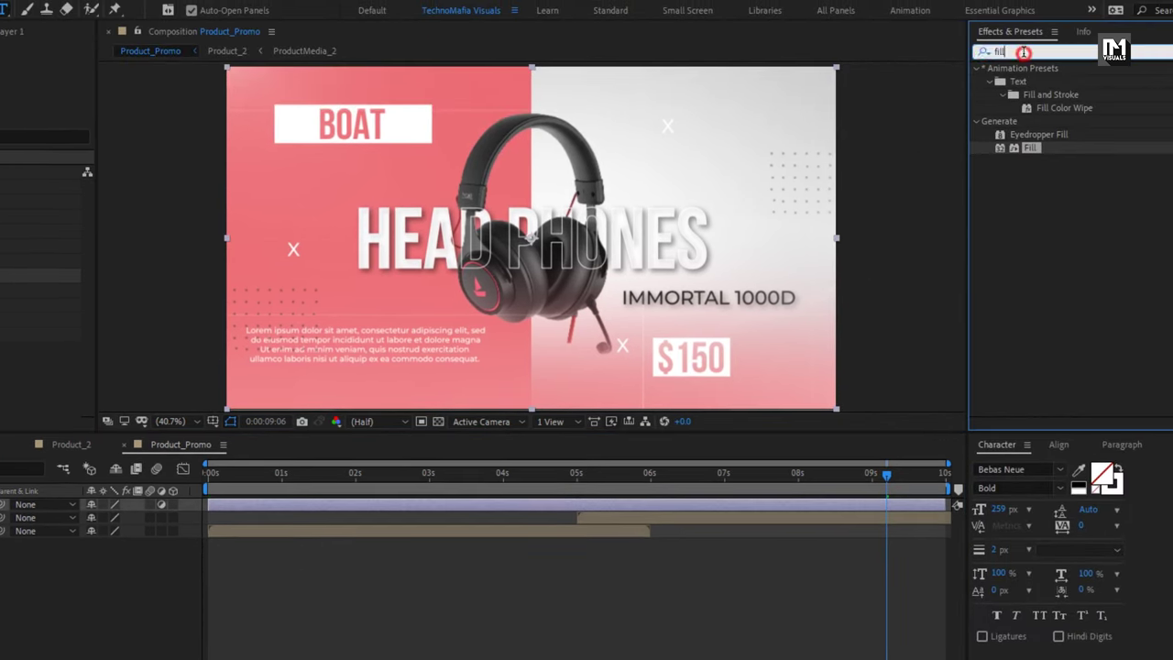
# Apply Fast Box Blur to the adjustment layer with a Blur Radius of 2 and 1 iteration.
pyautogui.click(983, 53)
pyautogui.write('fast')
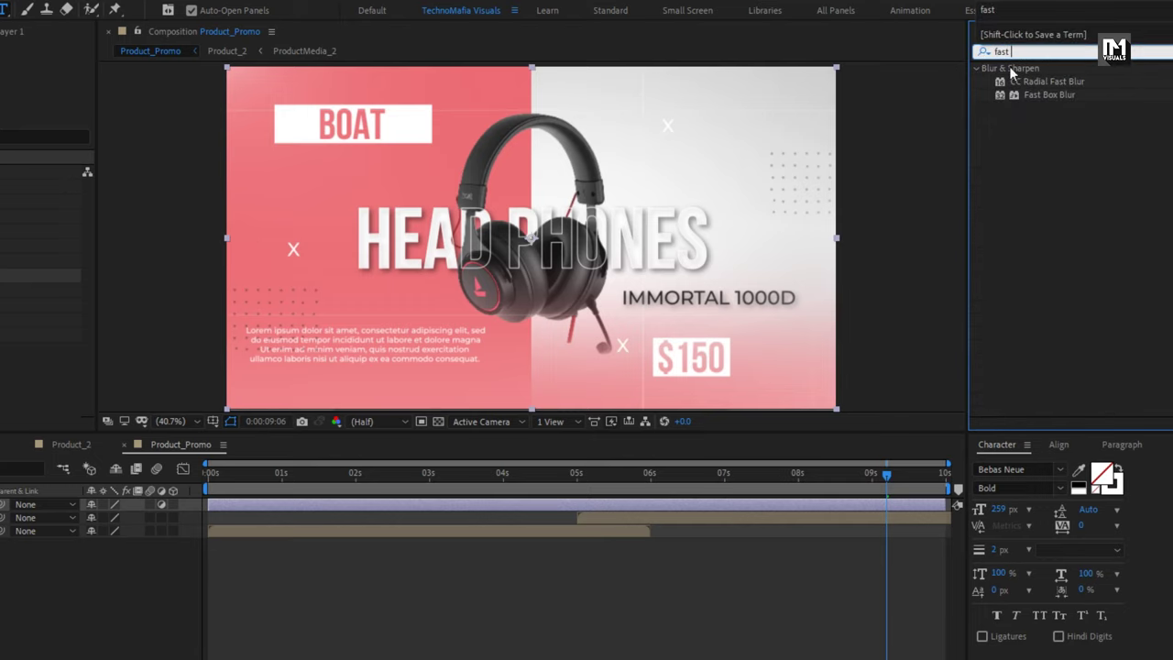
pyautogui.click(1047, 95)
pyautogui.moveTo(1062, 98); pyautogui.dragTo(607, 174)
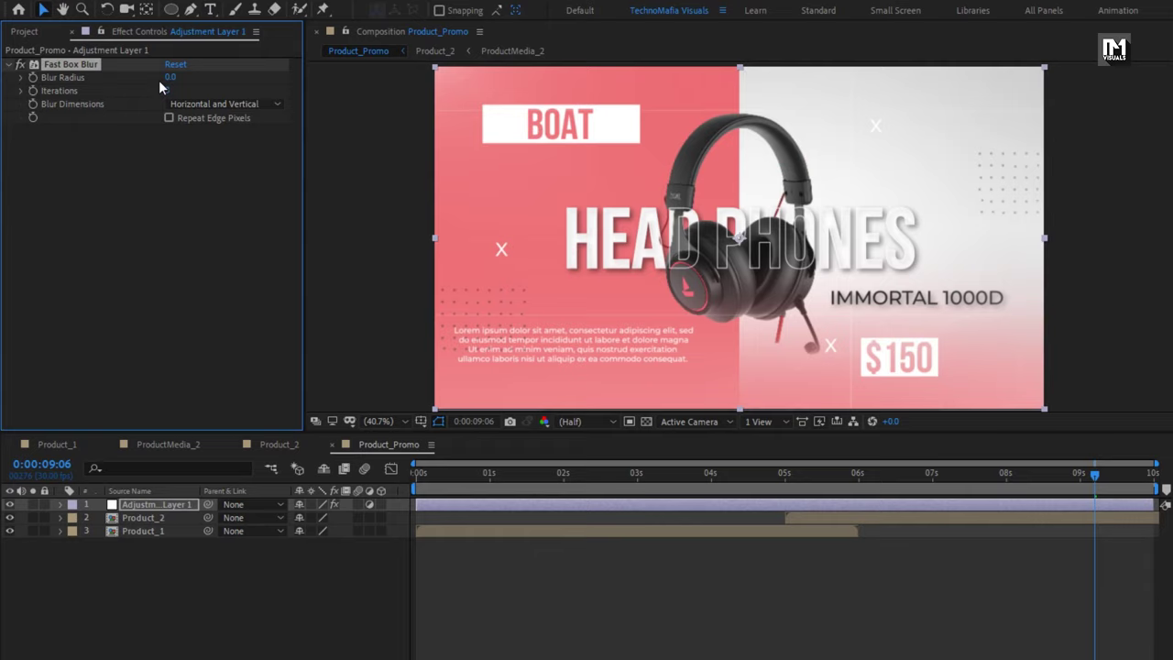
pyautogui.click(169, 78)
pyautogui.write('2')
pyautogui.press('Return')
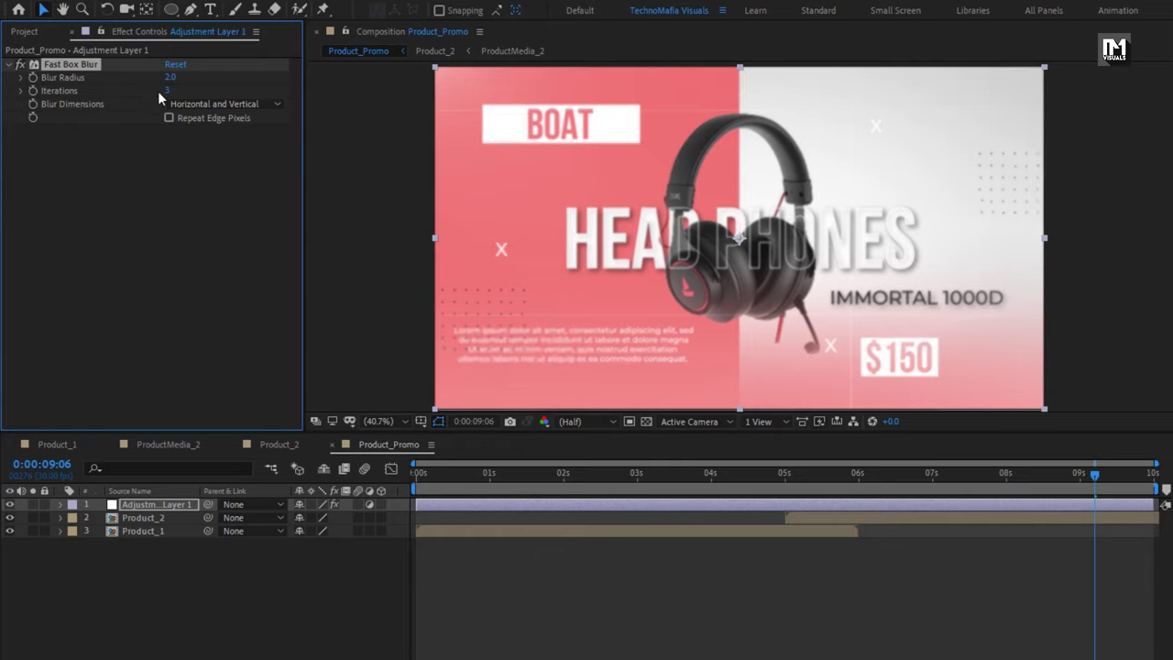
pyautogui.click(167, 90)
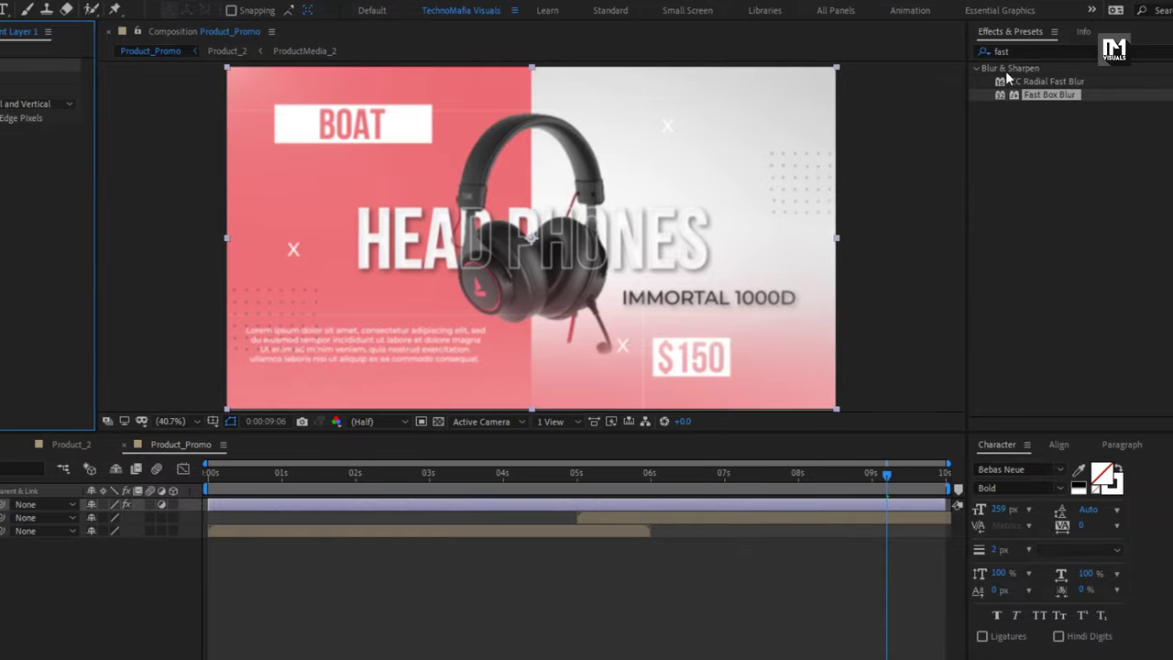
# Apply the Sharpen effect to the adjustment layer and set the Sharpen Amount to 50.
pyautogui.click(953, 55)
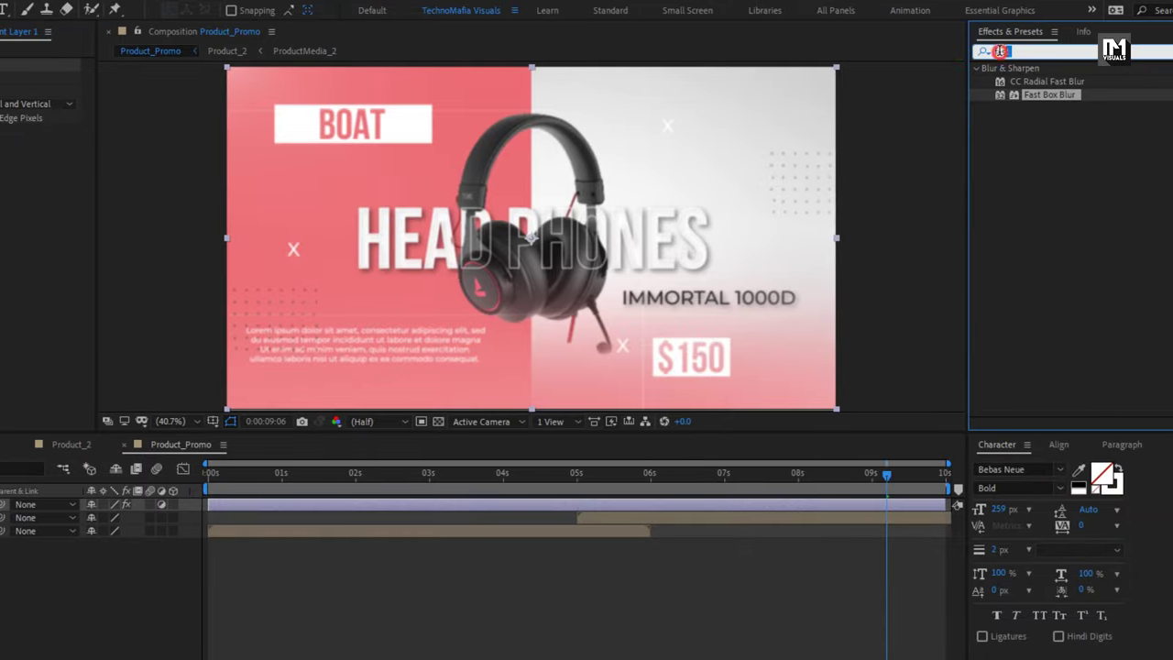
pyautogui.write('shar')
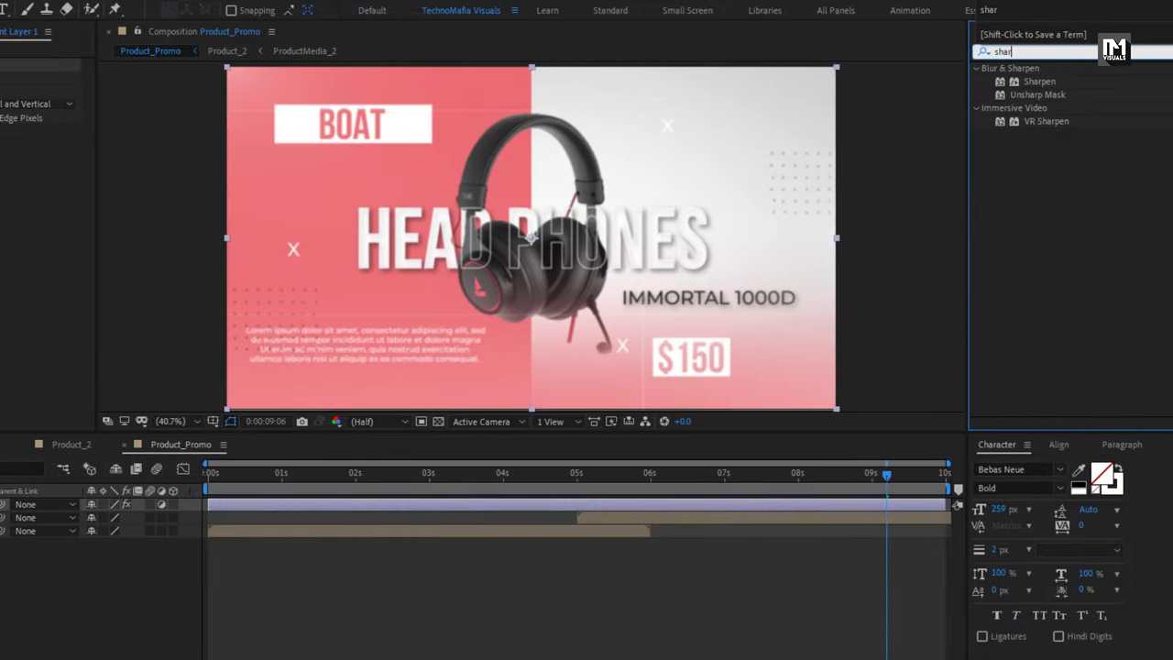
pyautogui.moveTo(1039, 82); pyautogui.dragTo(535, 195)
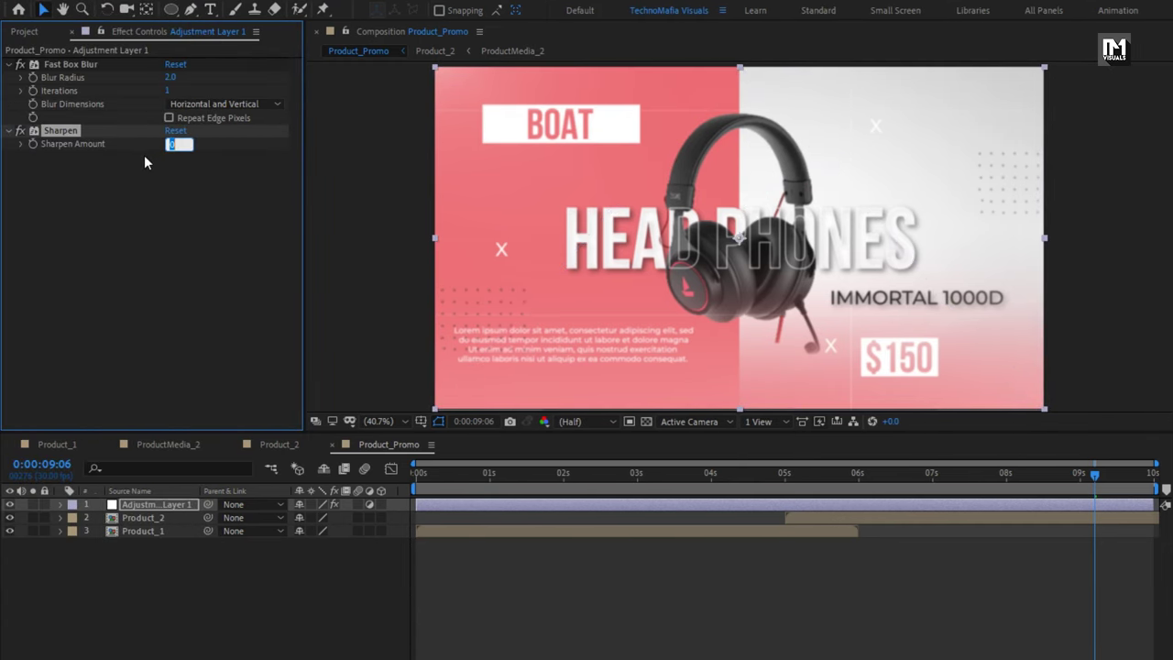
pyautogui.write('50')
pyautogui.press('Return')
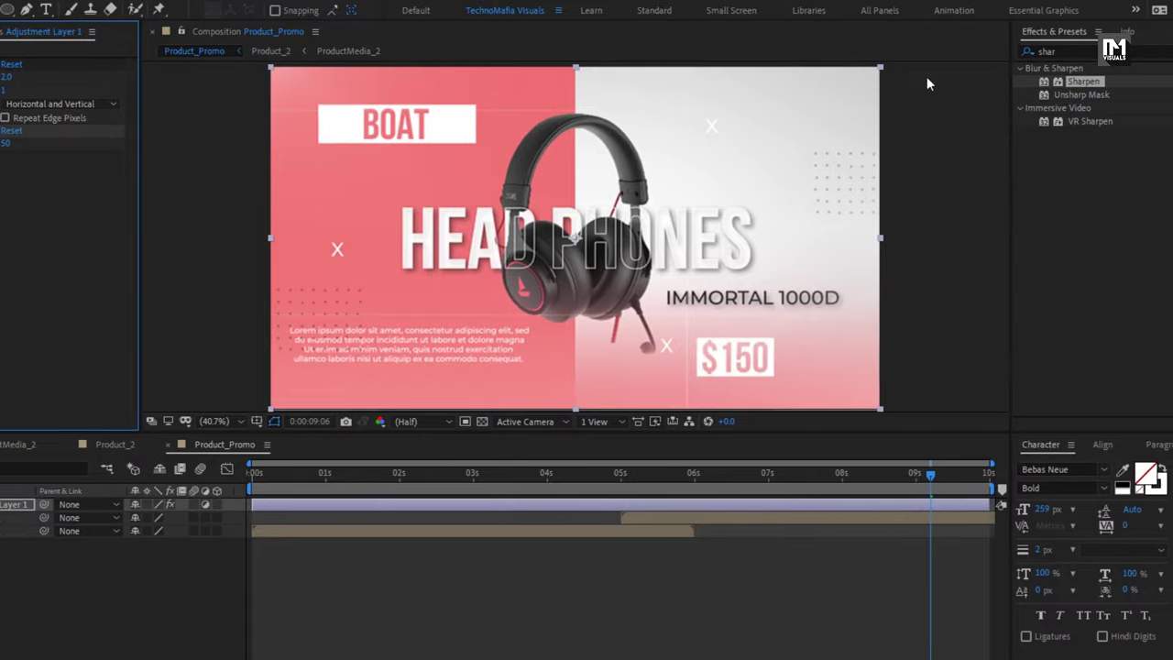
# Apply the Noise effect to the adjustment layer with an Amount of Noise of 8%.
pyautogui.click(1141, 52)
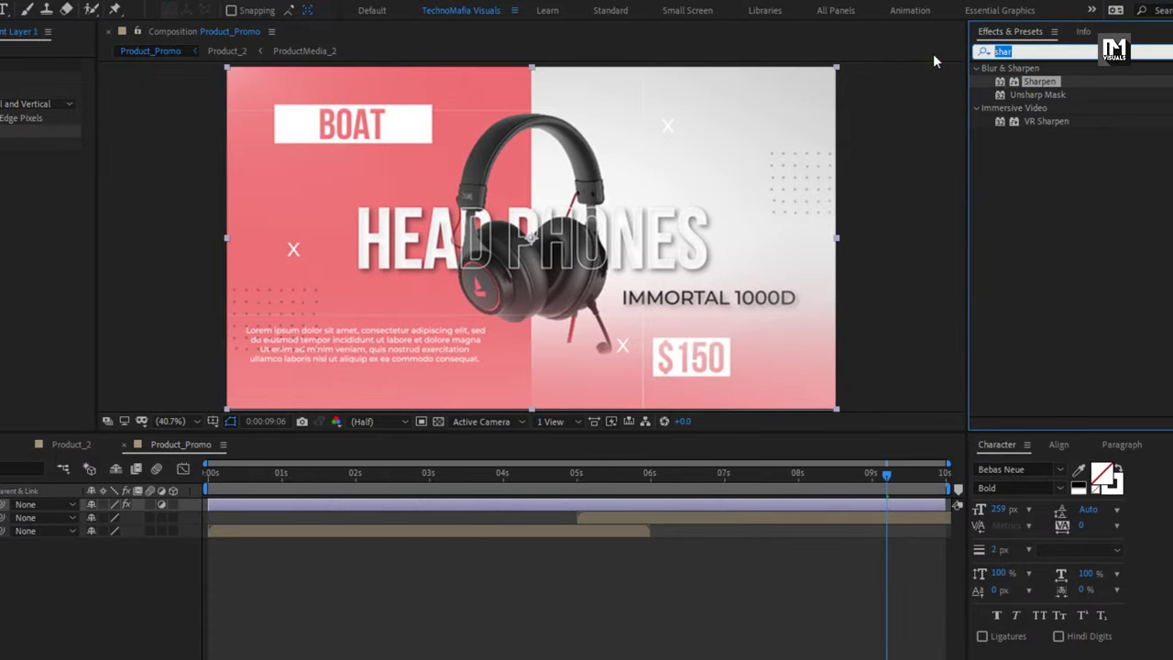
pyautogui.write('nois')
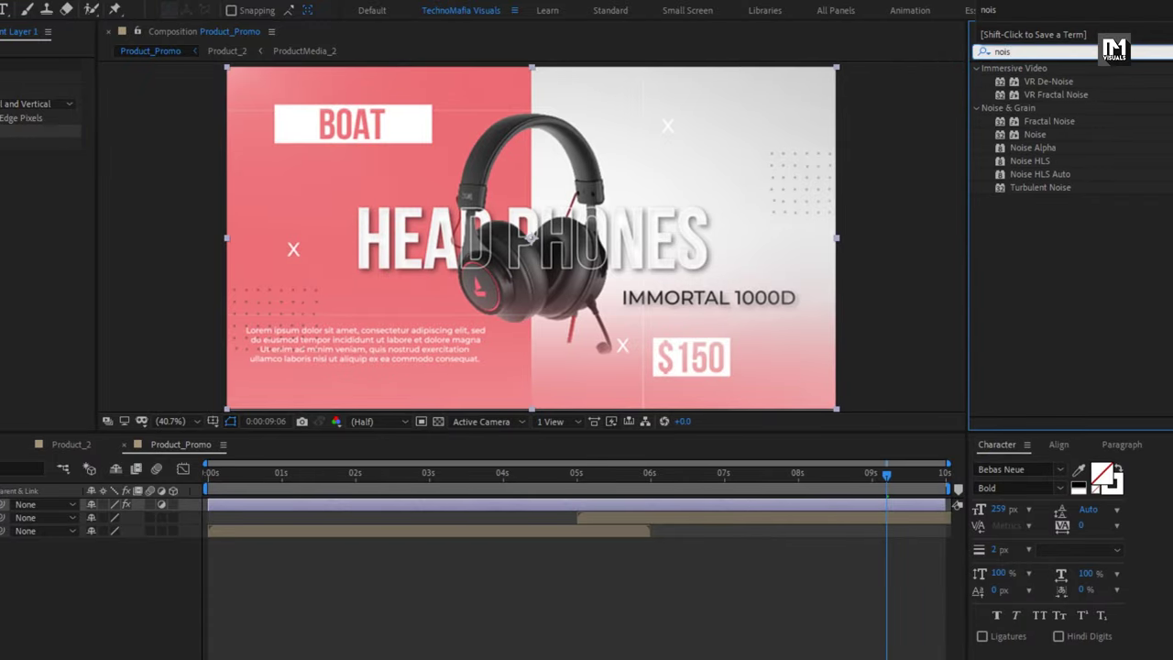
pyautogui.moveTo(1032, 136); pyautogui.dragTo(591, 234)
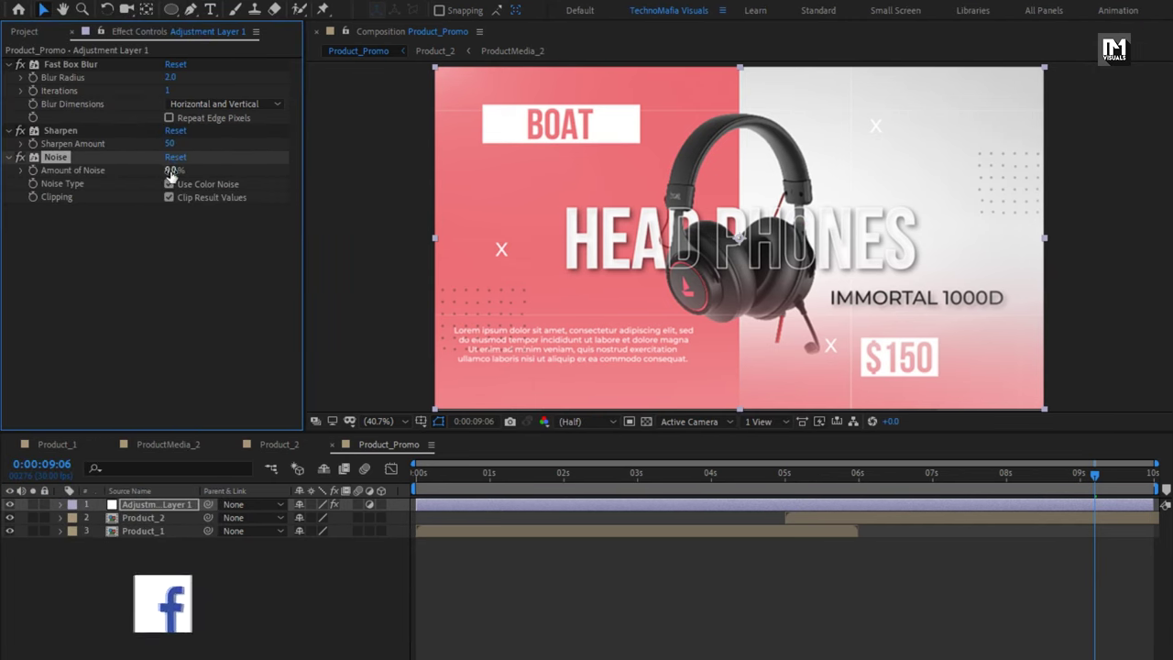
pyautogui.click(175, 170)
pyautogui.write('8')
pyautogui.press('Return')
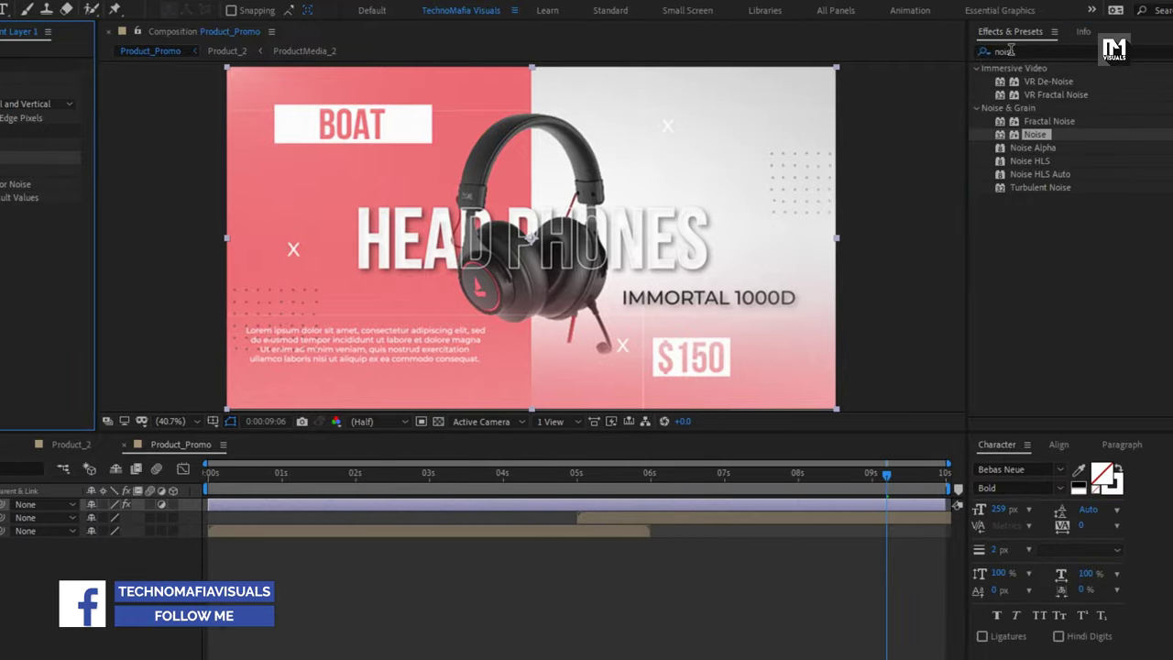
# Apply Curves to the adjustment layer, shape the RGB curve into a gentle S for more contrast, and check it on the watch scene.
pyautogui.click(1008, 51)
pyautogui.write('c')
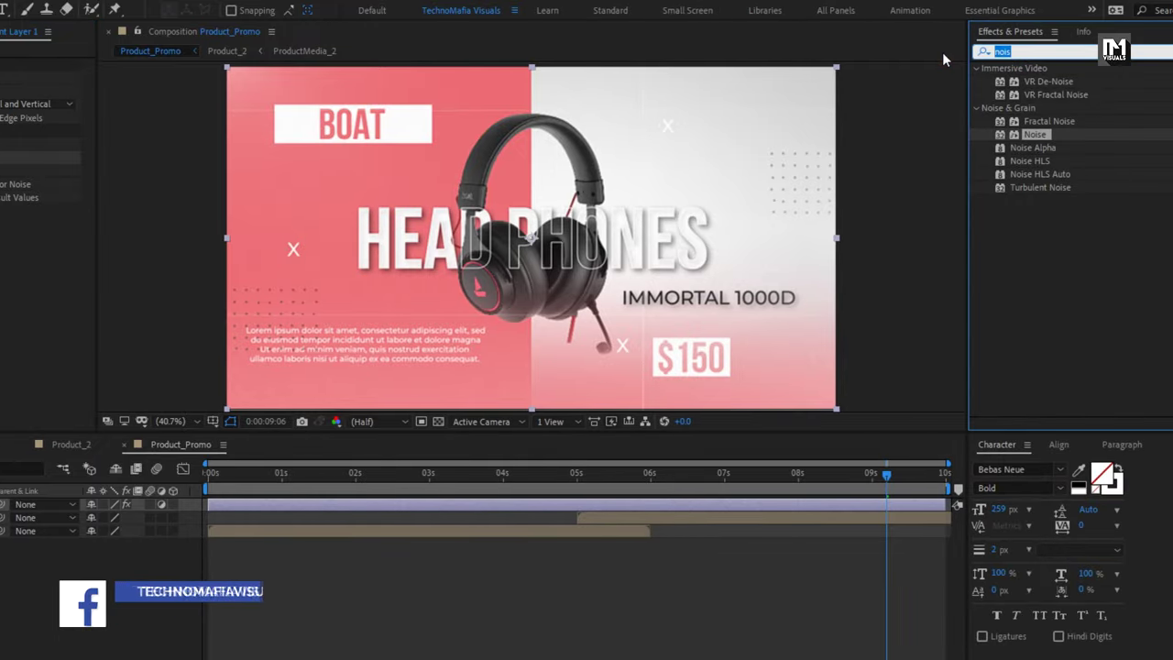
pyautogui.write('urve')
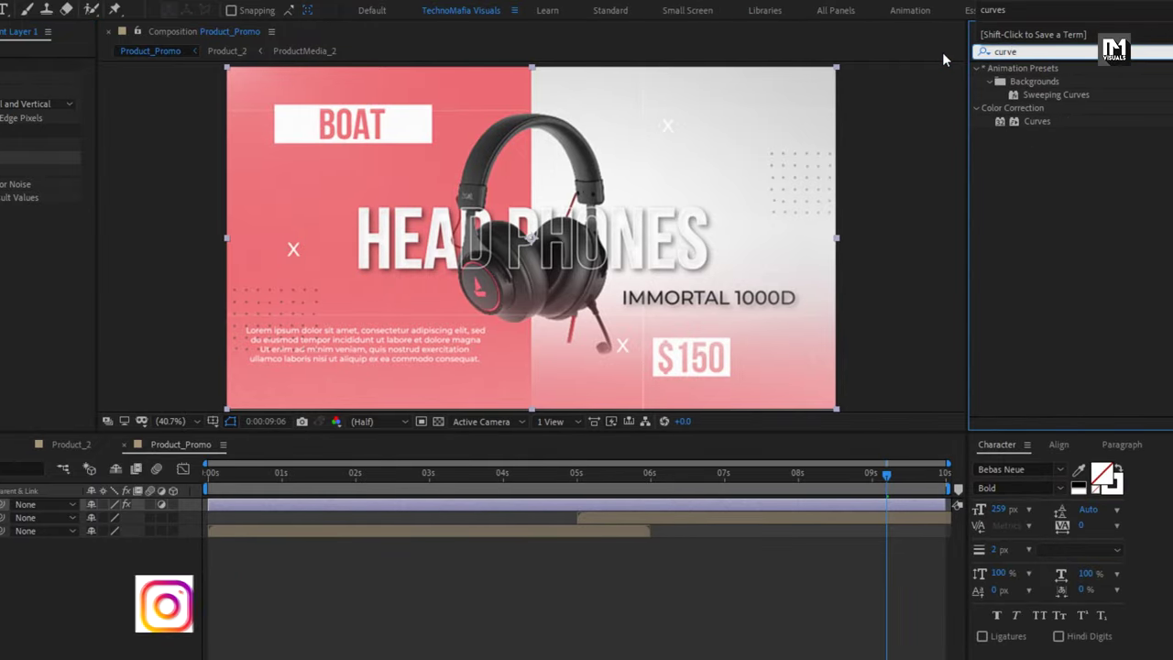
pyautogui.moveTo(1033, 128); pyautogui.dragTo(367, 275)
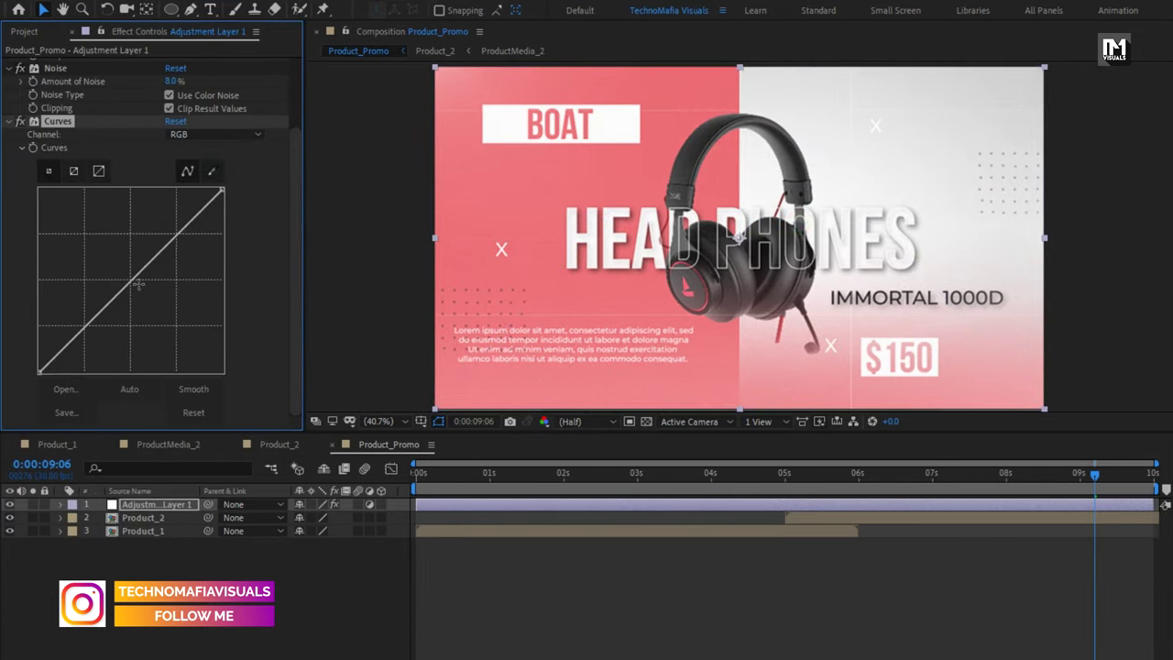
pyautogui.moveTo(31, 251); pyautogui.dragTo(37, 229)
pyautogui.moveTo(81, 323); pyautogui.dragTo(86, 342)
pyautogui.moveTo(168, 230); pyautogui.dragTo(170, 227)
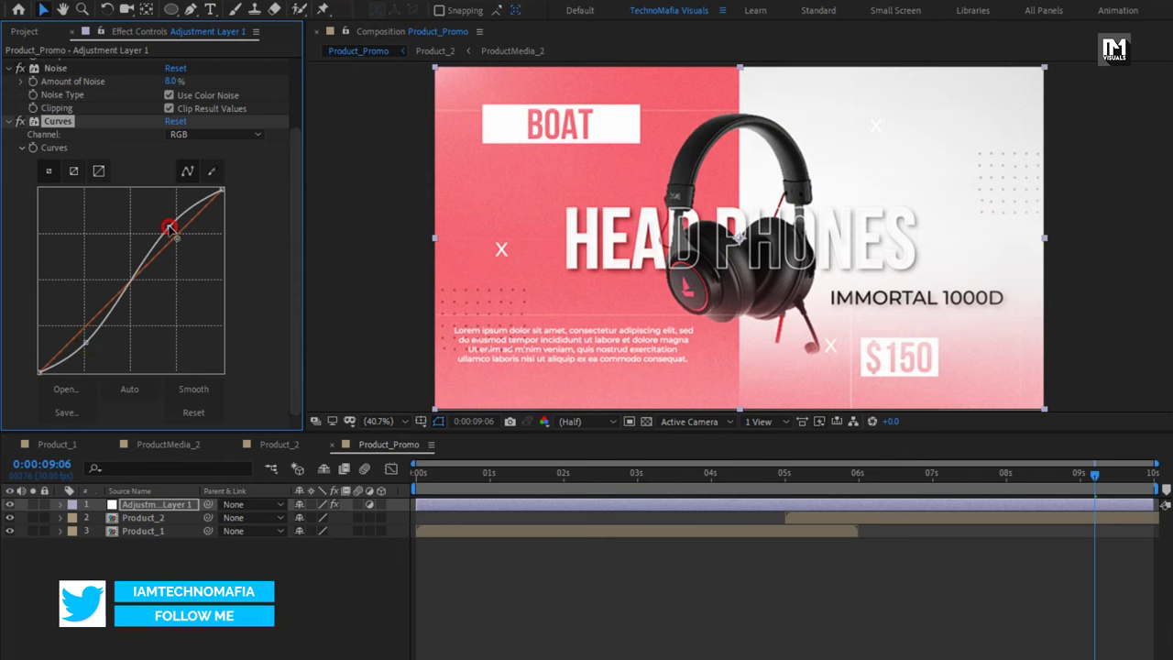
pyautogui.moveTo(440, 472); pyautogui.dragTo(688, 473)
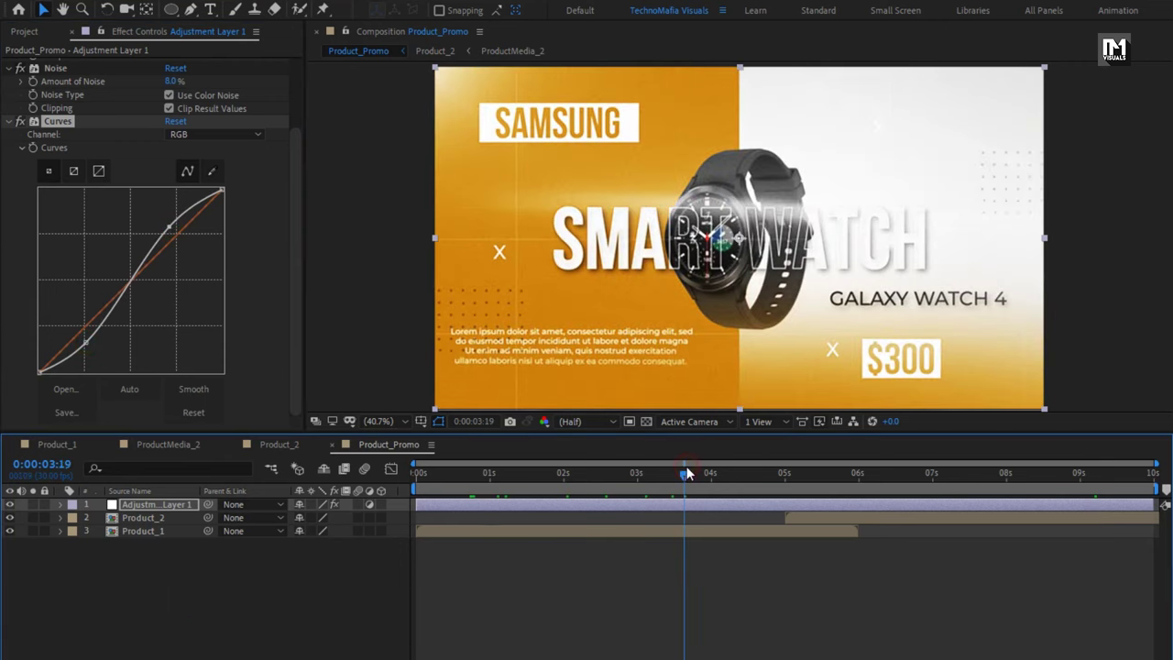
# Add a second adjustment layer on top and apply Curves to it, pulling the RGB curve's midtones down to darken the image.
pyautogui.rightClick(209, 560)
pyautogui.moveTo(278, 490)
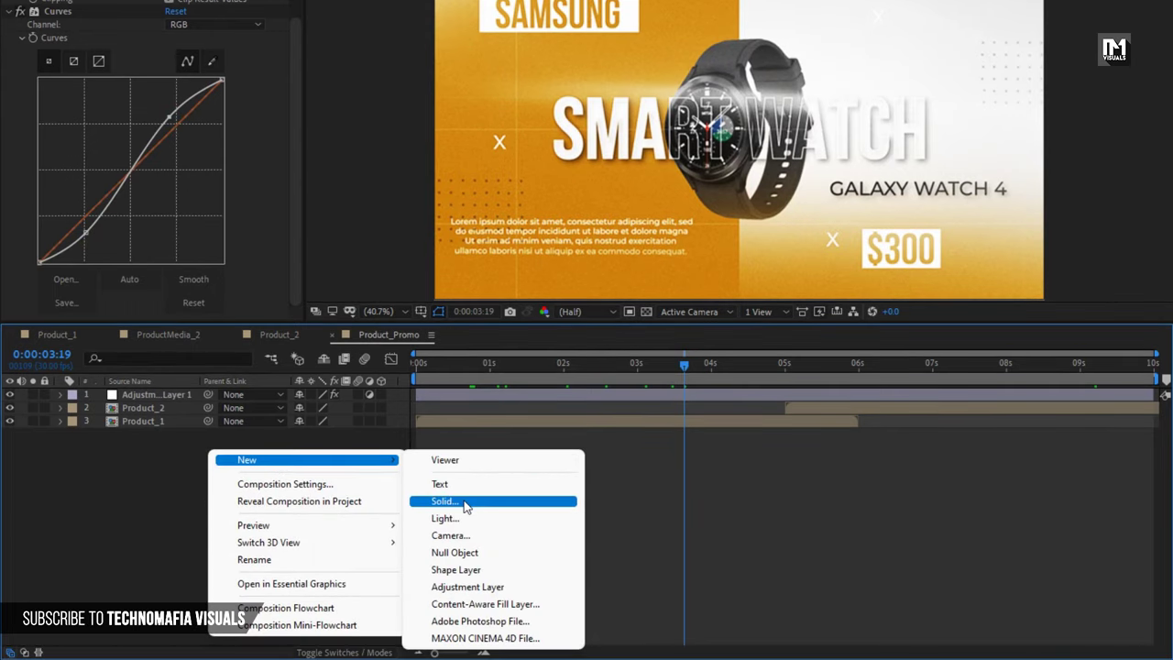
pyautogui.click(467, 587)
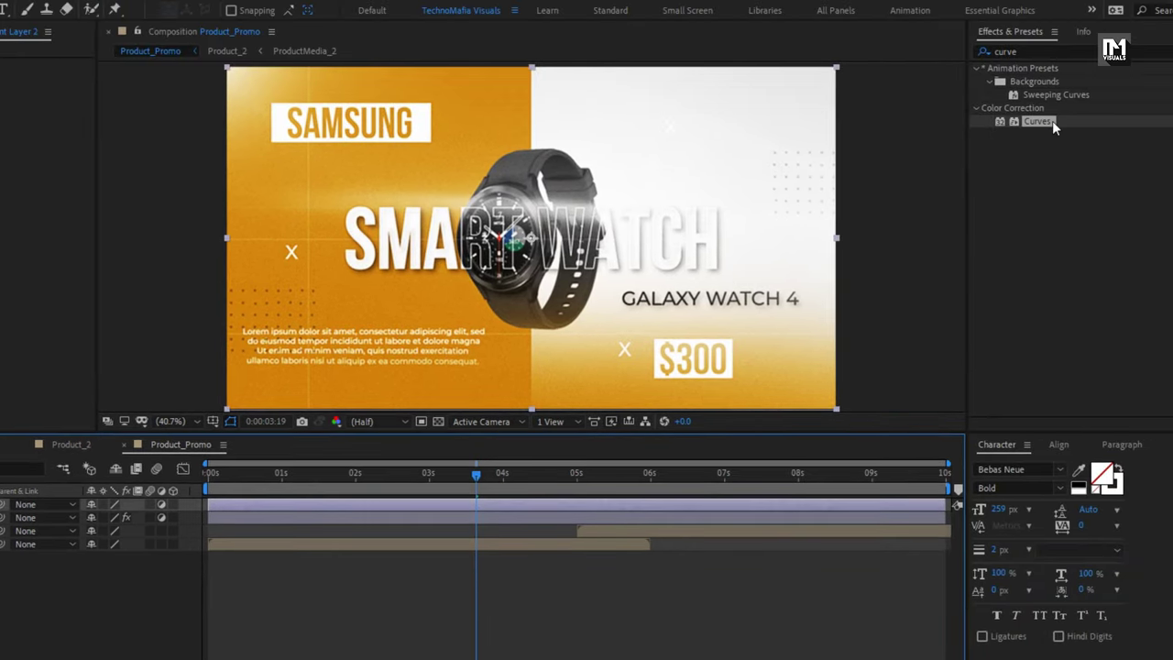
pyautogui.doubleClick(1051, 121)
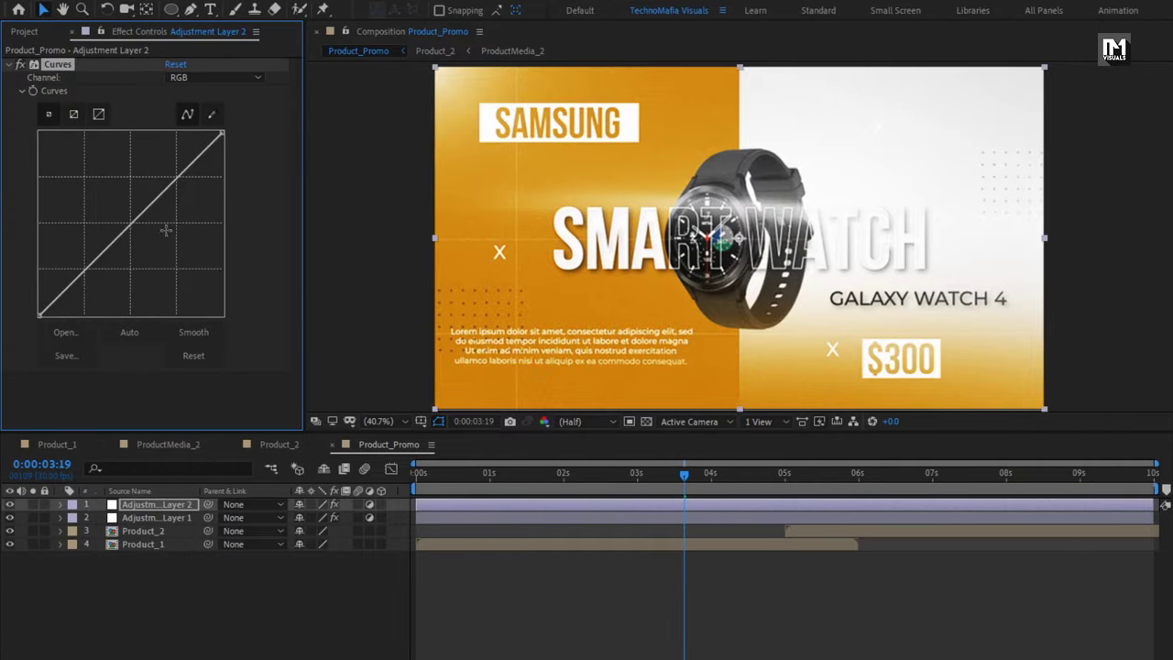
pyautogui.moveTo(132, 225); pyautogui.dragTo(148, 240)
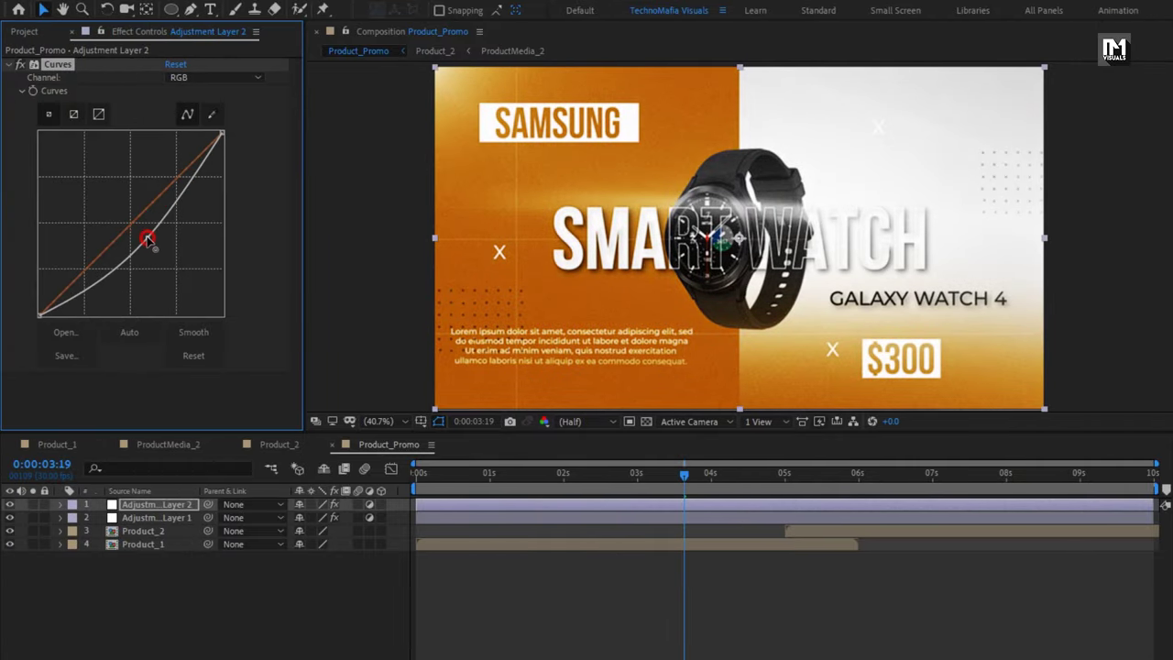
# Add an elliptical mask that fills the second adjustment layer and invert it.
pyautogui.click(147, 505)
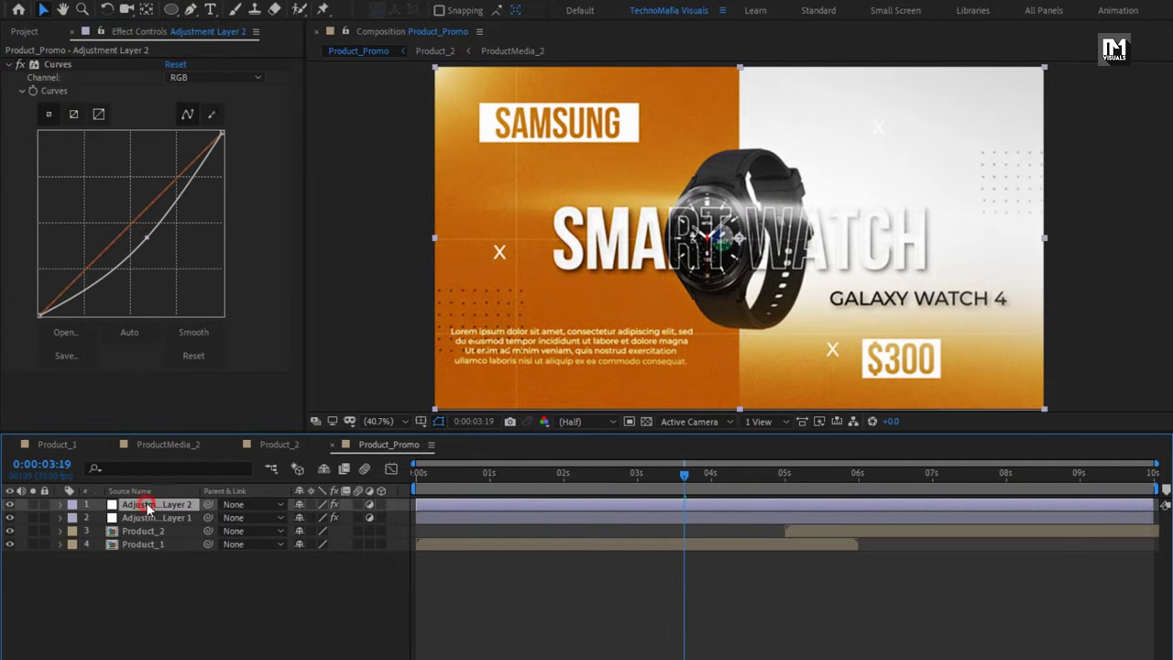
pyautogui.moveTo(171, 11); pyautogui.dragTo(262, 46)
pyautogui.doubleClick(171, 11)
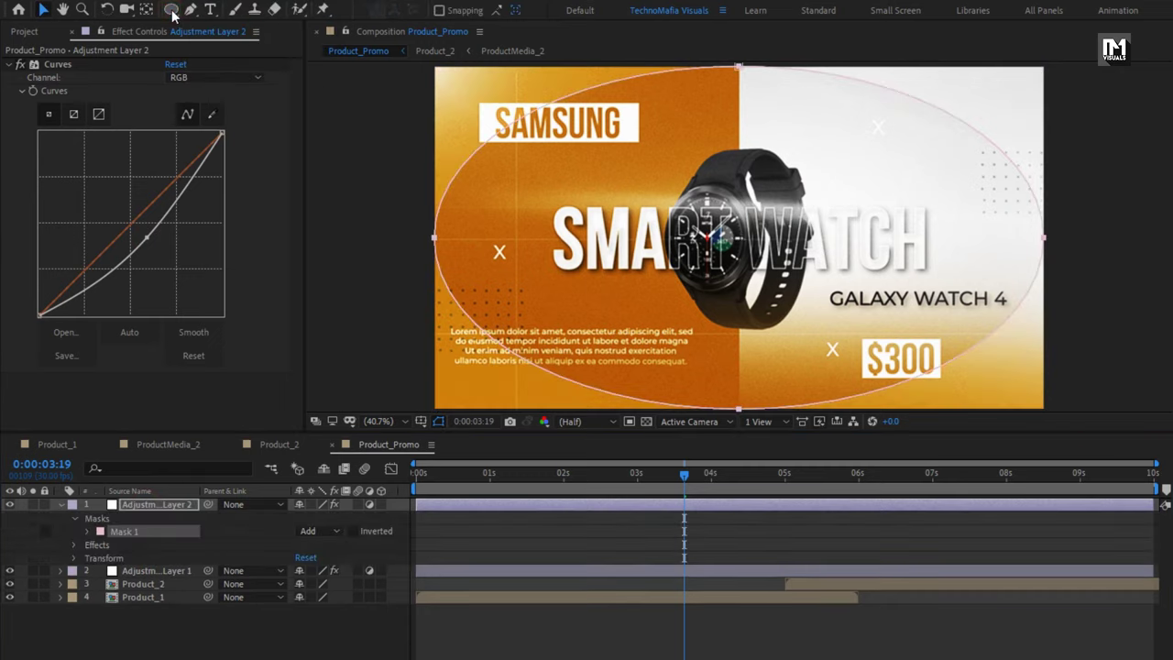
pyautogui.press('v')
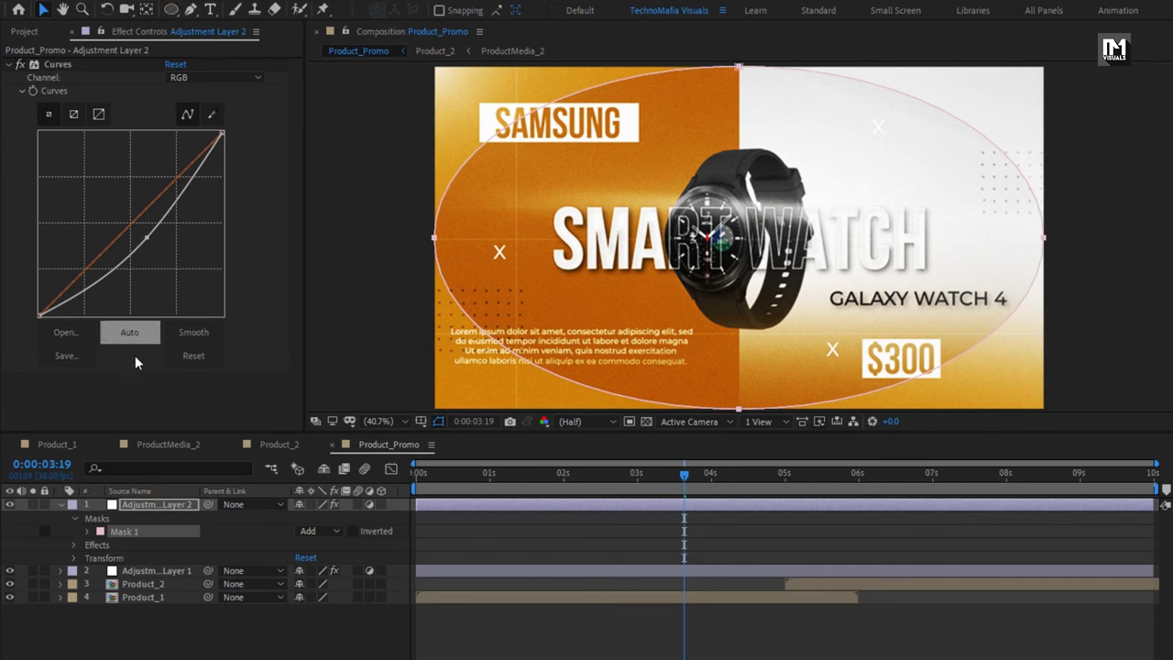
pyautogui.click(88, 532)
pyautogui.click(353, 531)
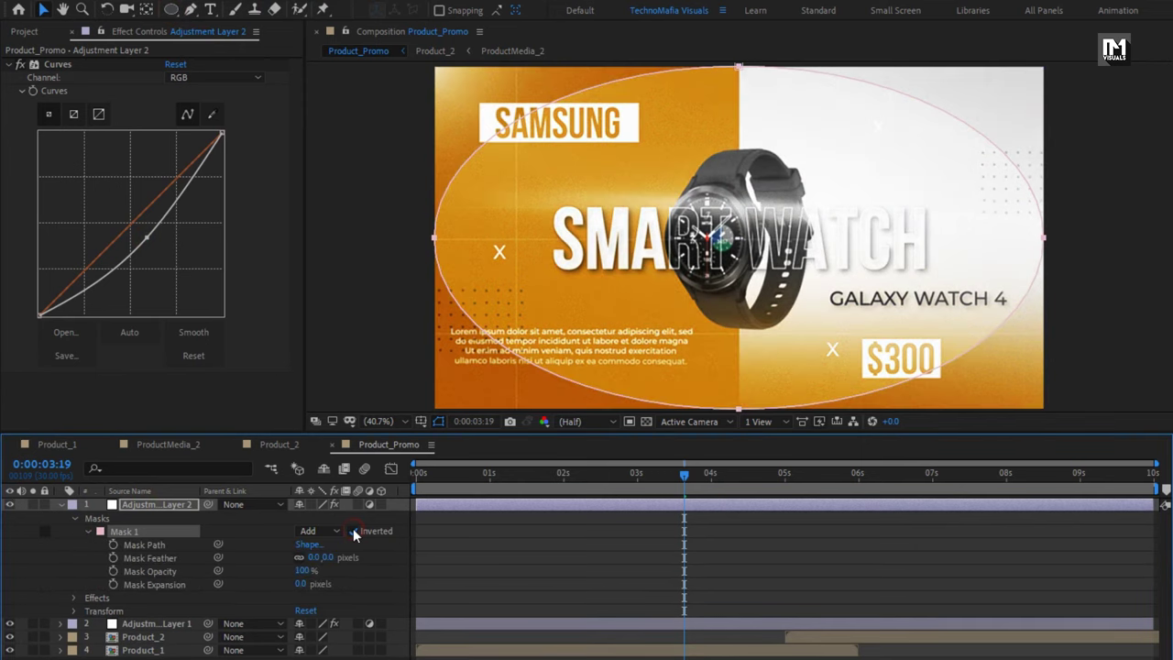
# Set the elliptical mask's feather to 300 pixels and its expansion to 44 pixels.
pyautogui.click(332, 557)
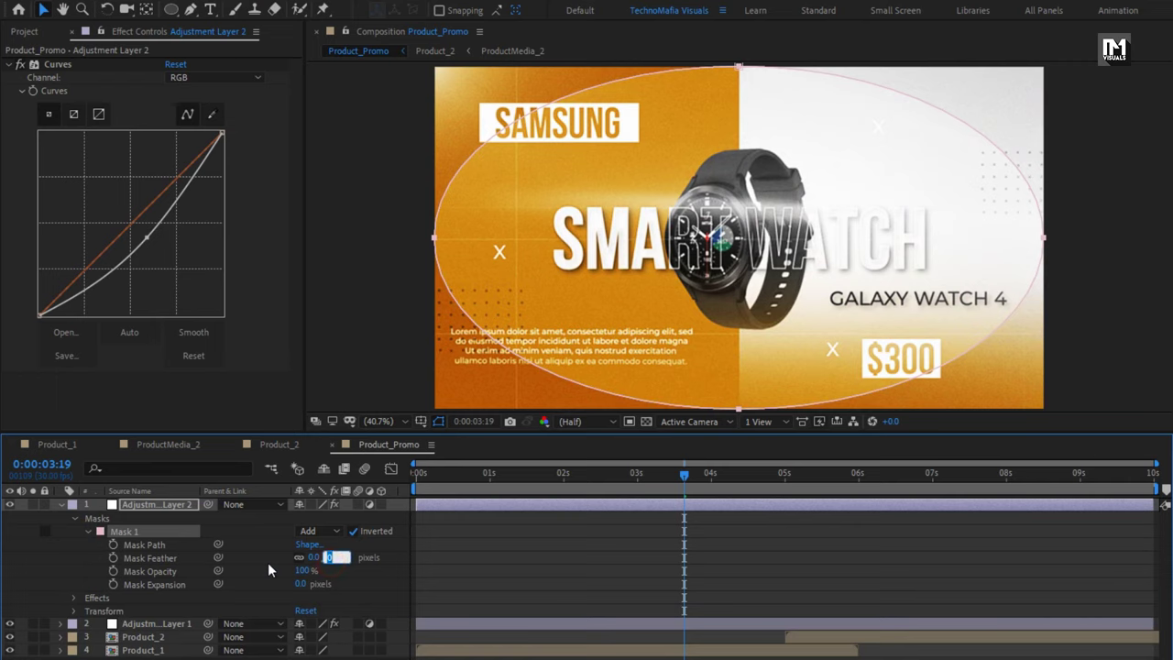
pyautogui.write('300')
pyautogui.press('Return')
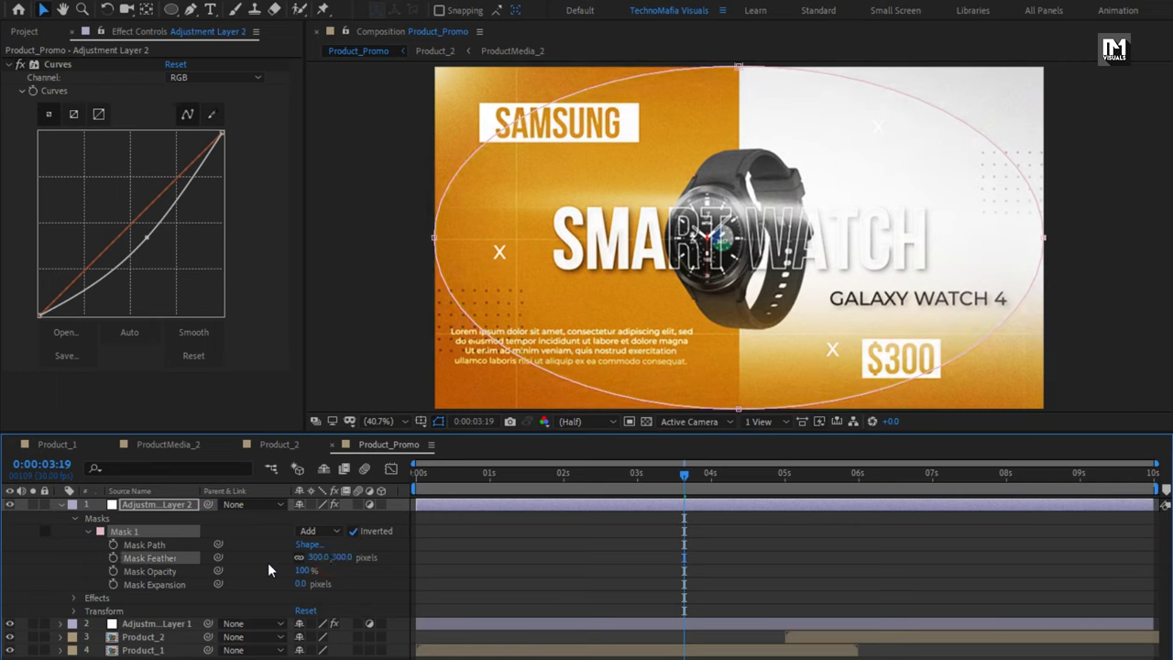
pyautogui.moveTo(302, 587); pyautogui.dragTo(310, 584)
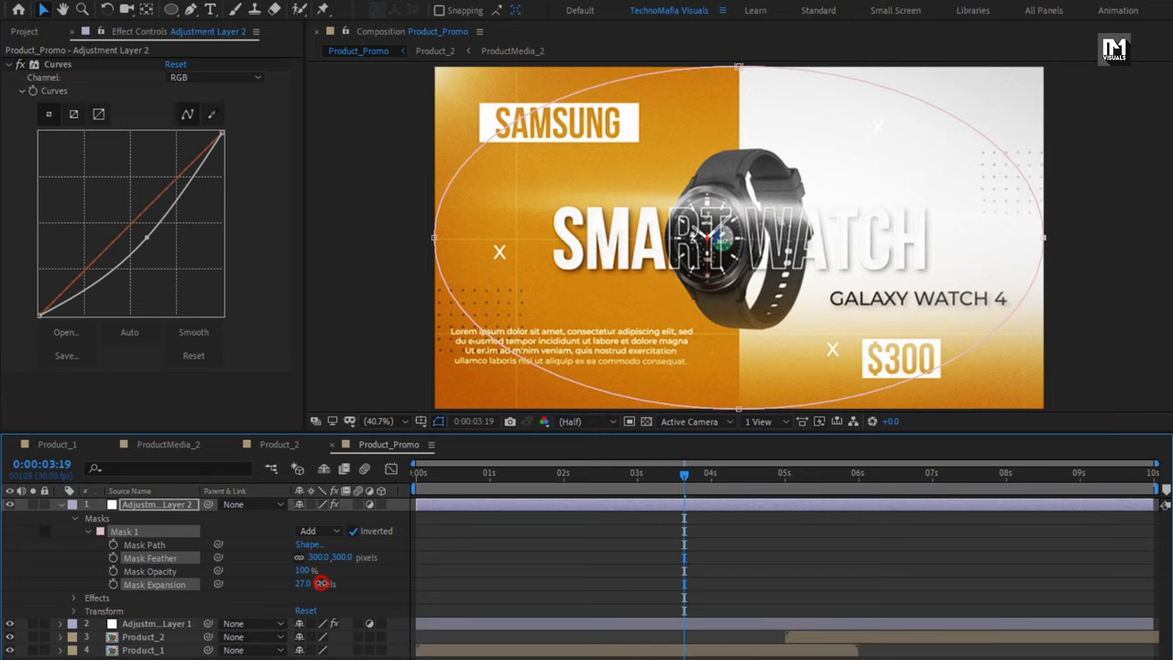
pyautogui.moveTo(332, 581); pyautogui.dragTo(330, 582)
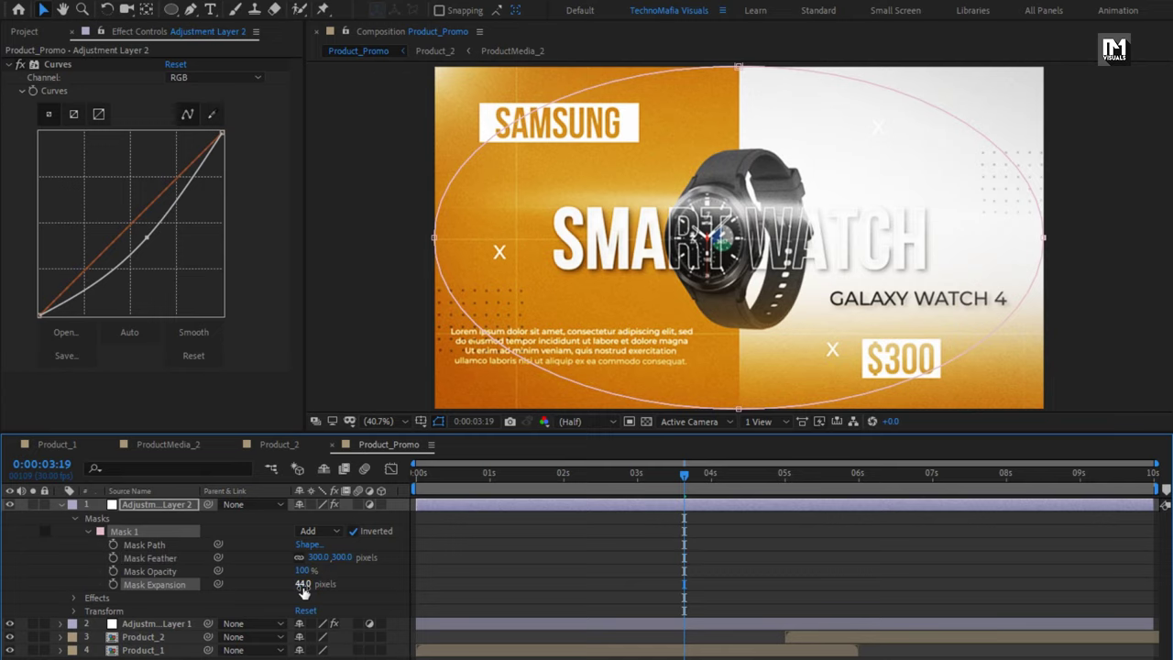
# Collapse the adjustment layer's properties and preview the Product_Promo animation from the beginning.
pyautogui.moveTo(438, 473); pyautogui.dragTo(926, 473)
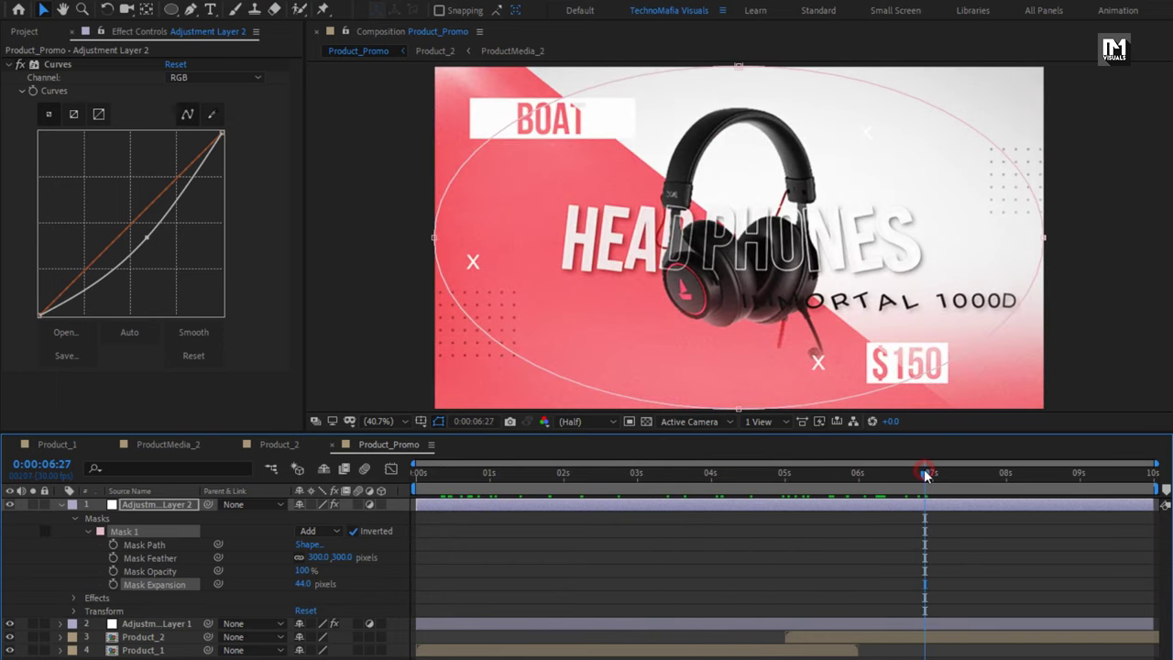
pyautogui.click(60, 504)
pyautogui.moveTo(472, 474); pyautogui.dragTo(408, 483)
pyautogui.press('space')
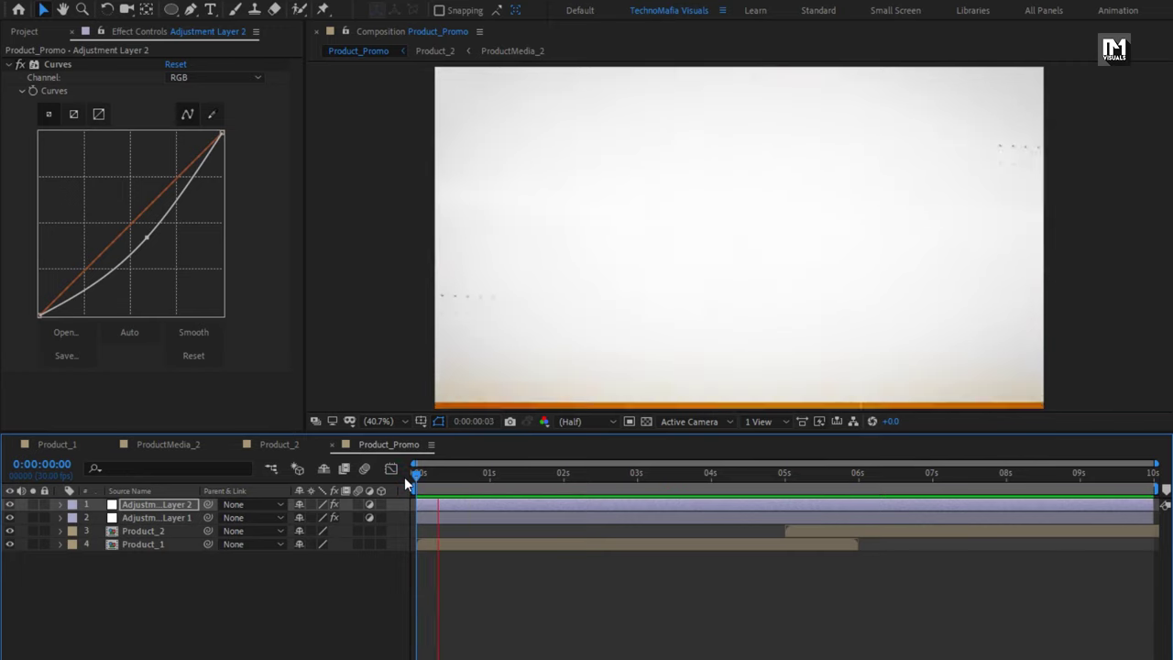